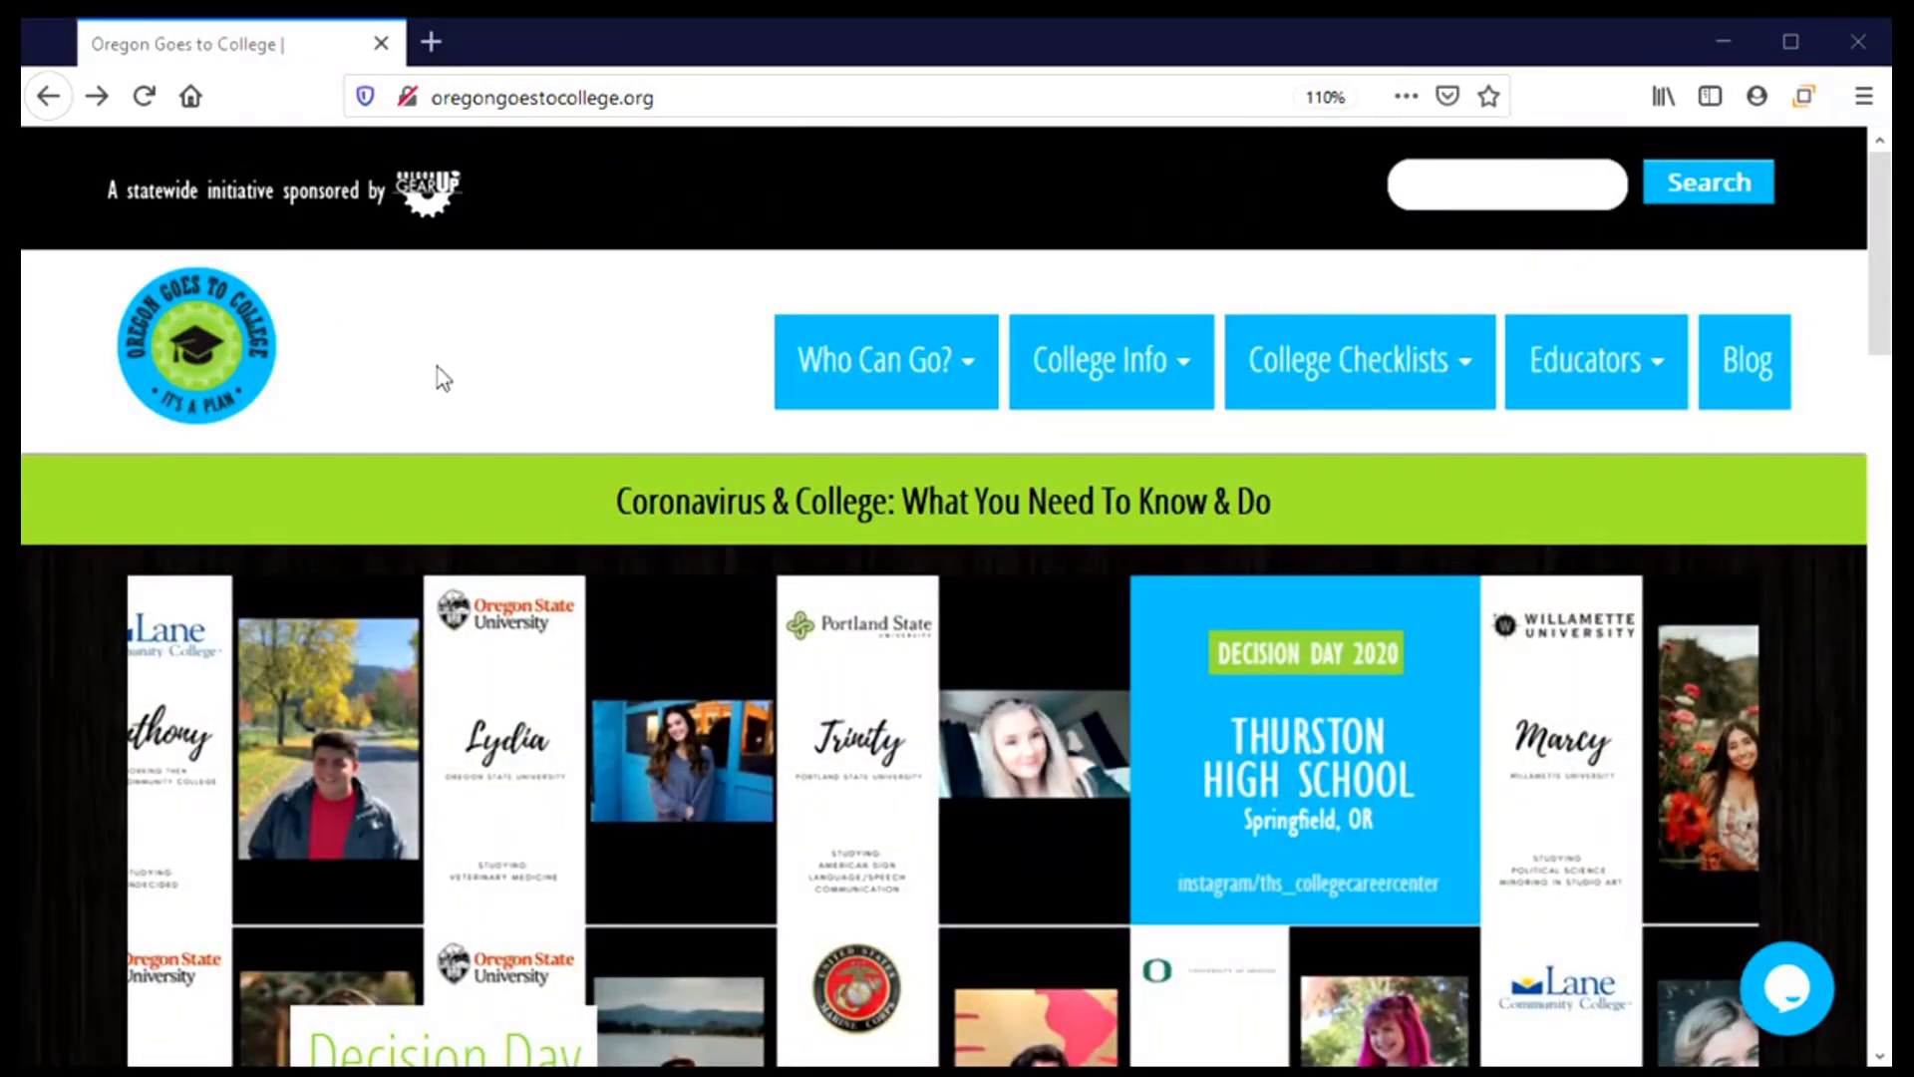
Open the Apply to College guidance and scroll to the Community Colleges fees and deadlines table
mouse_move(1145, 367)
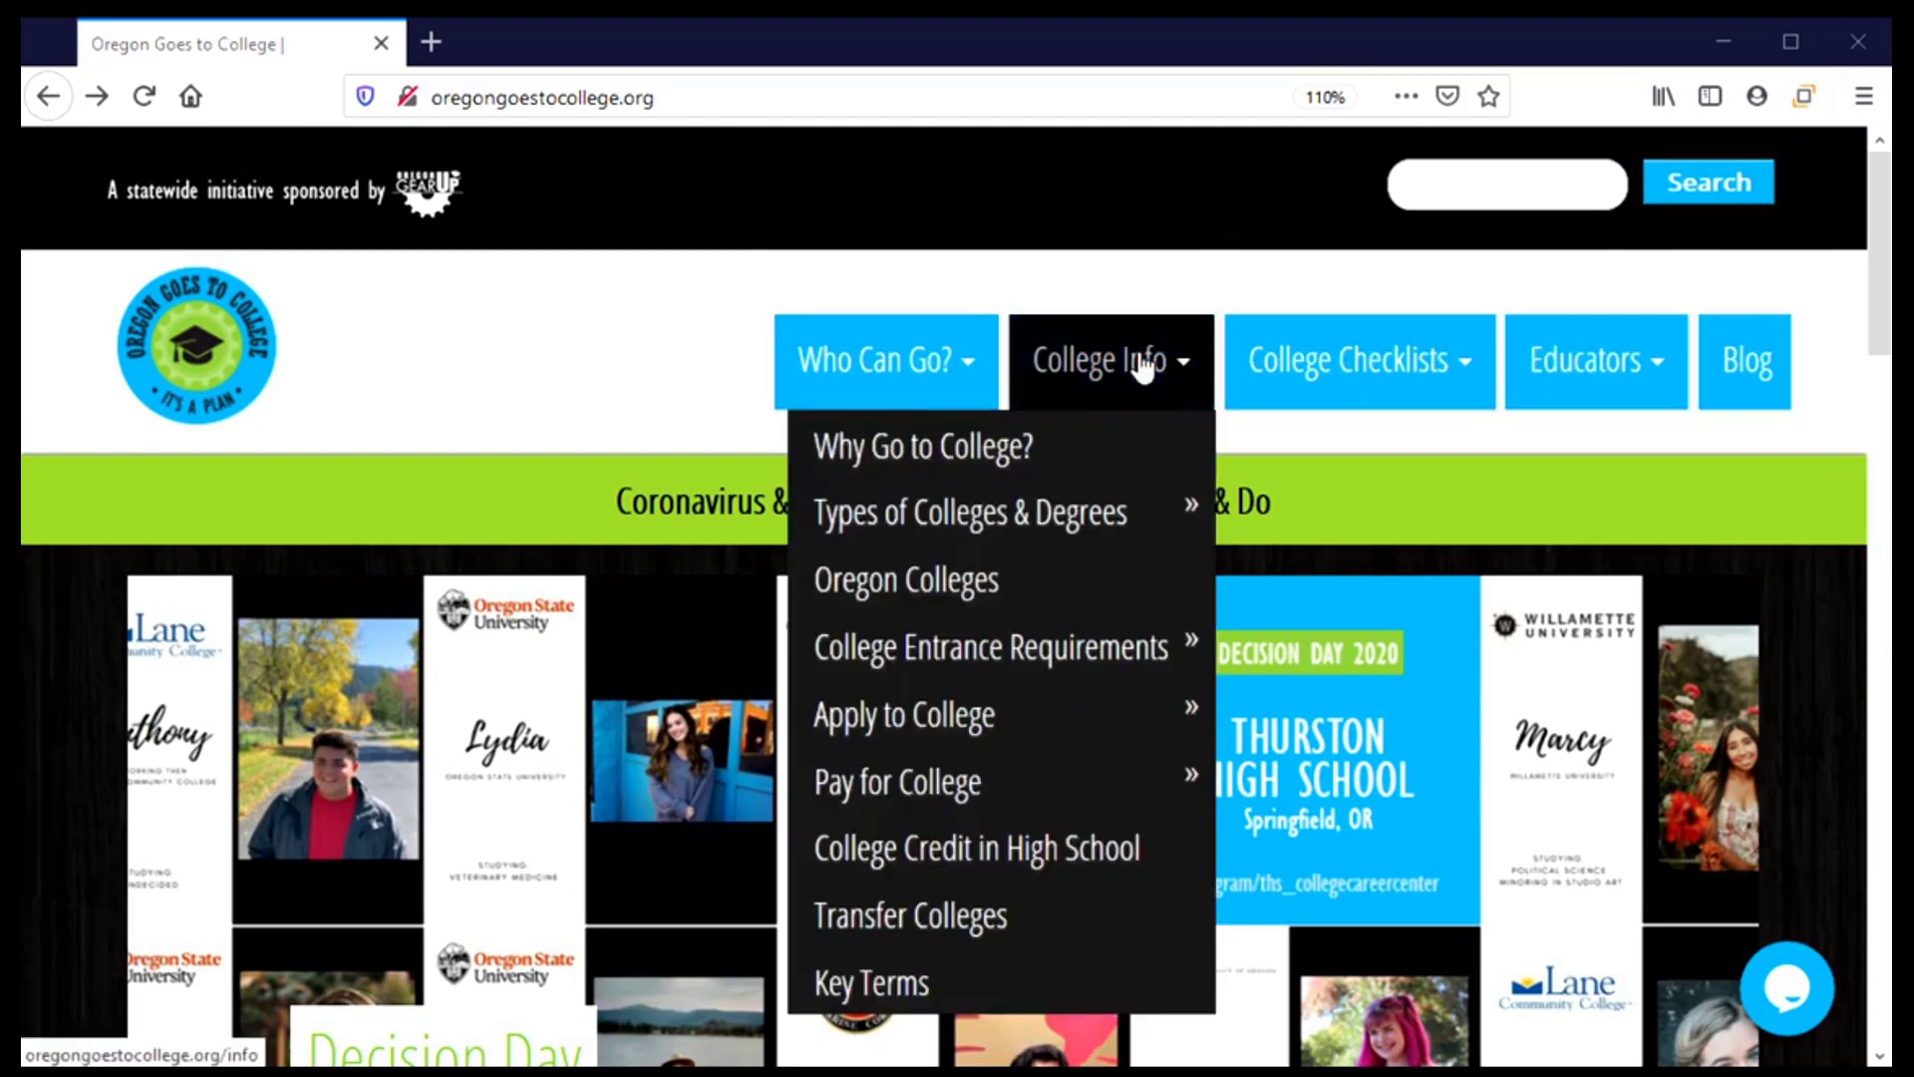
left_click(910, 718)
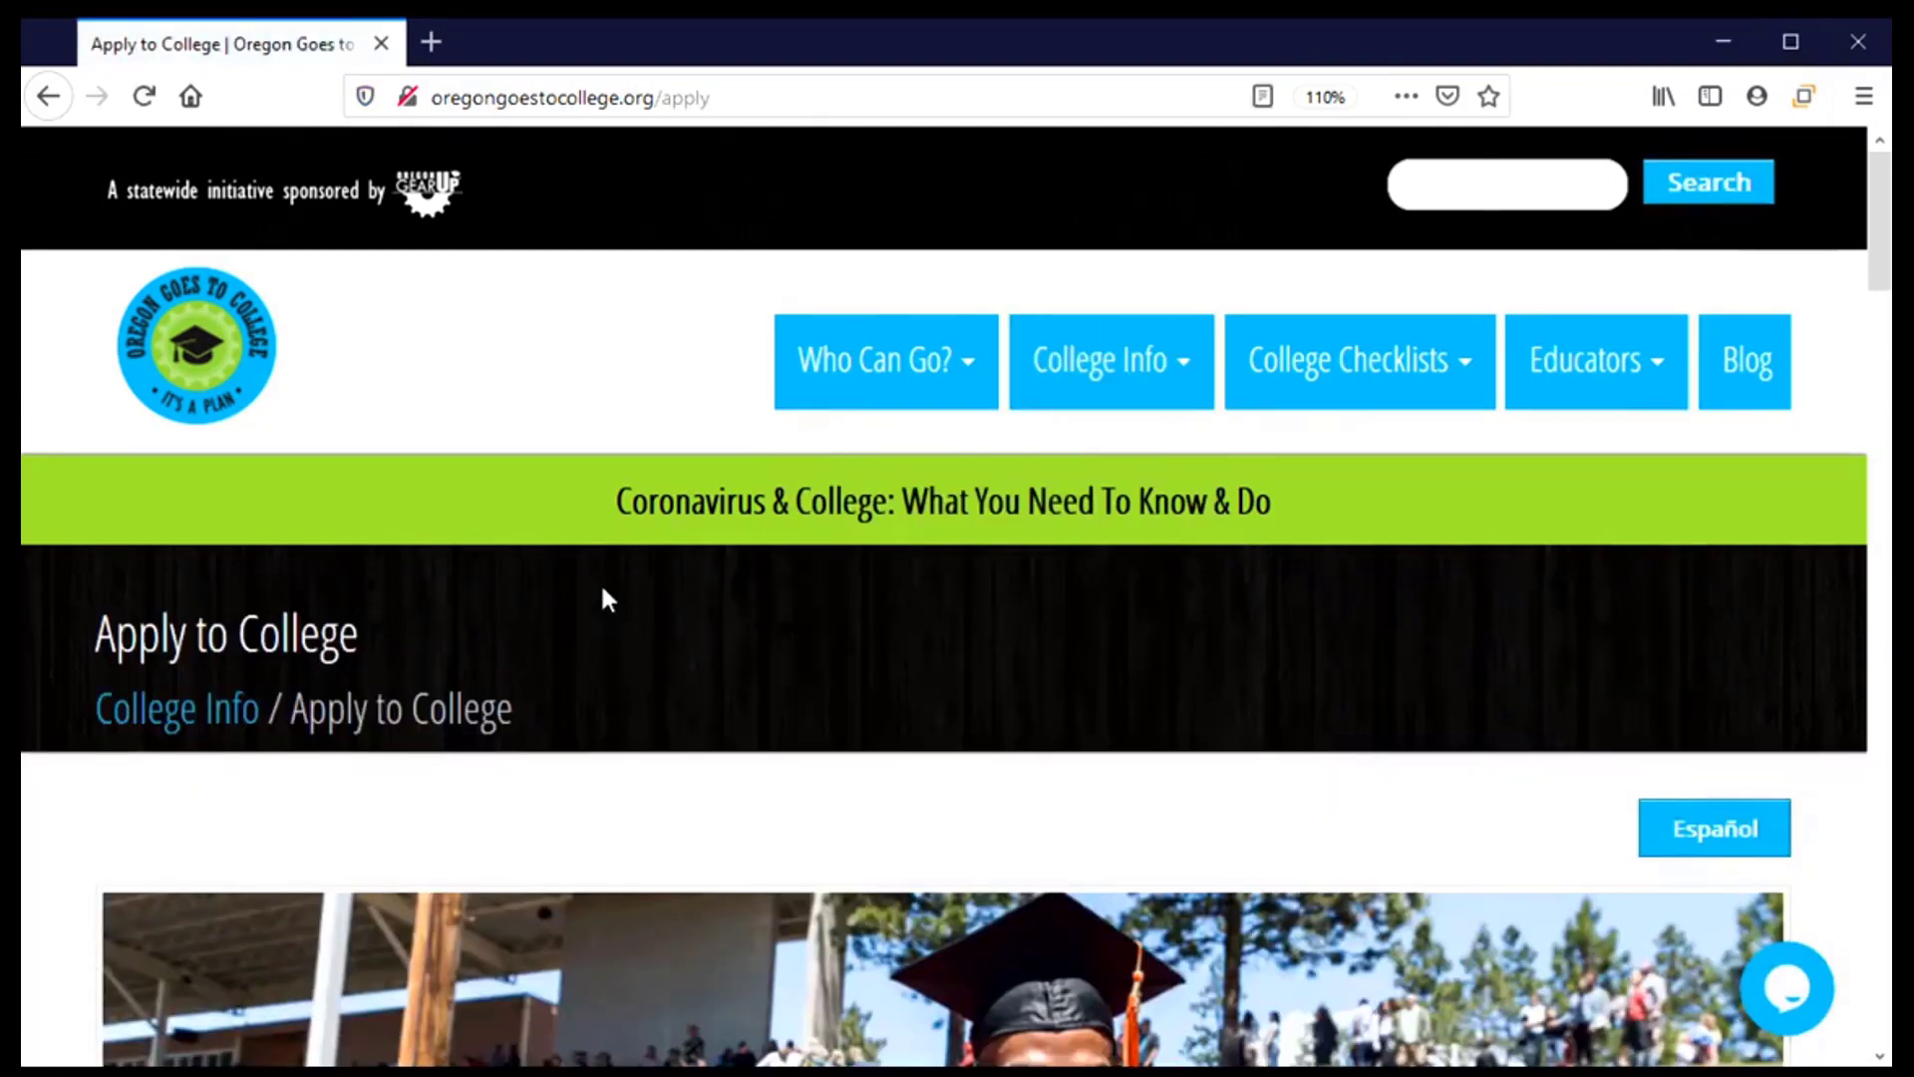
scroll(600, 582, "down", 3)
scroll(609, 599, "down", 3)
scroll(609, 601, "down", 5)
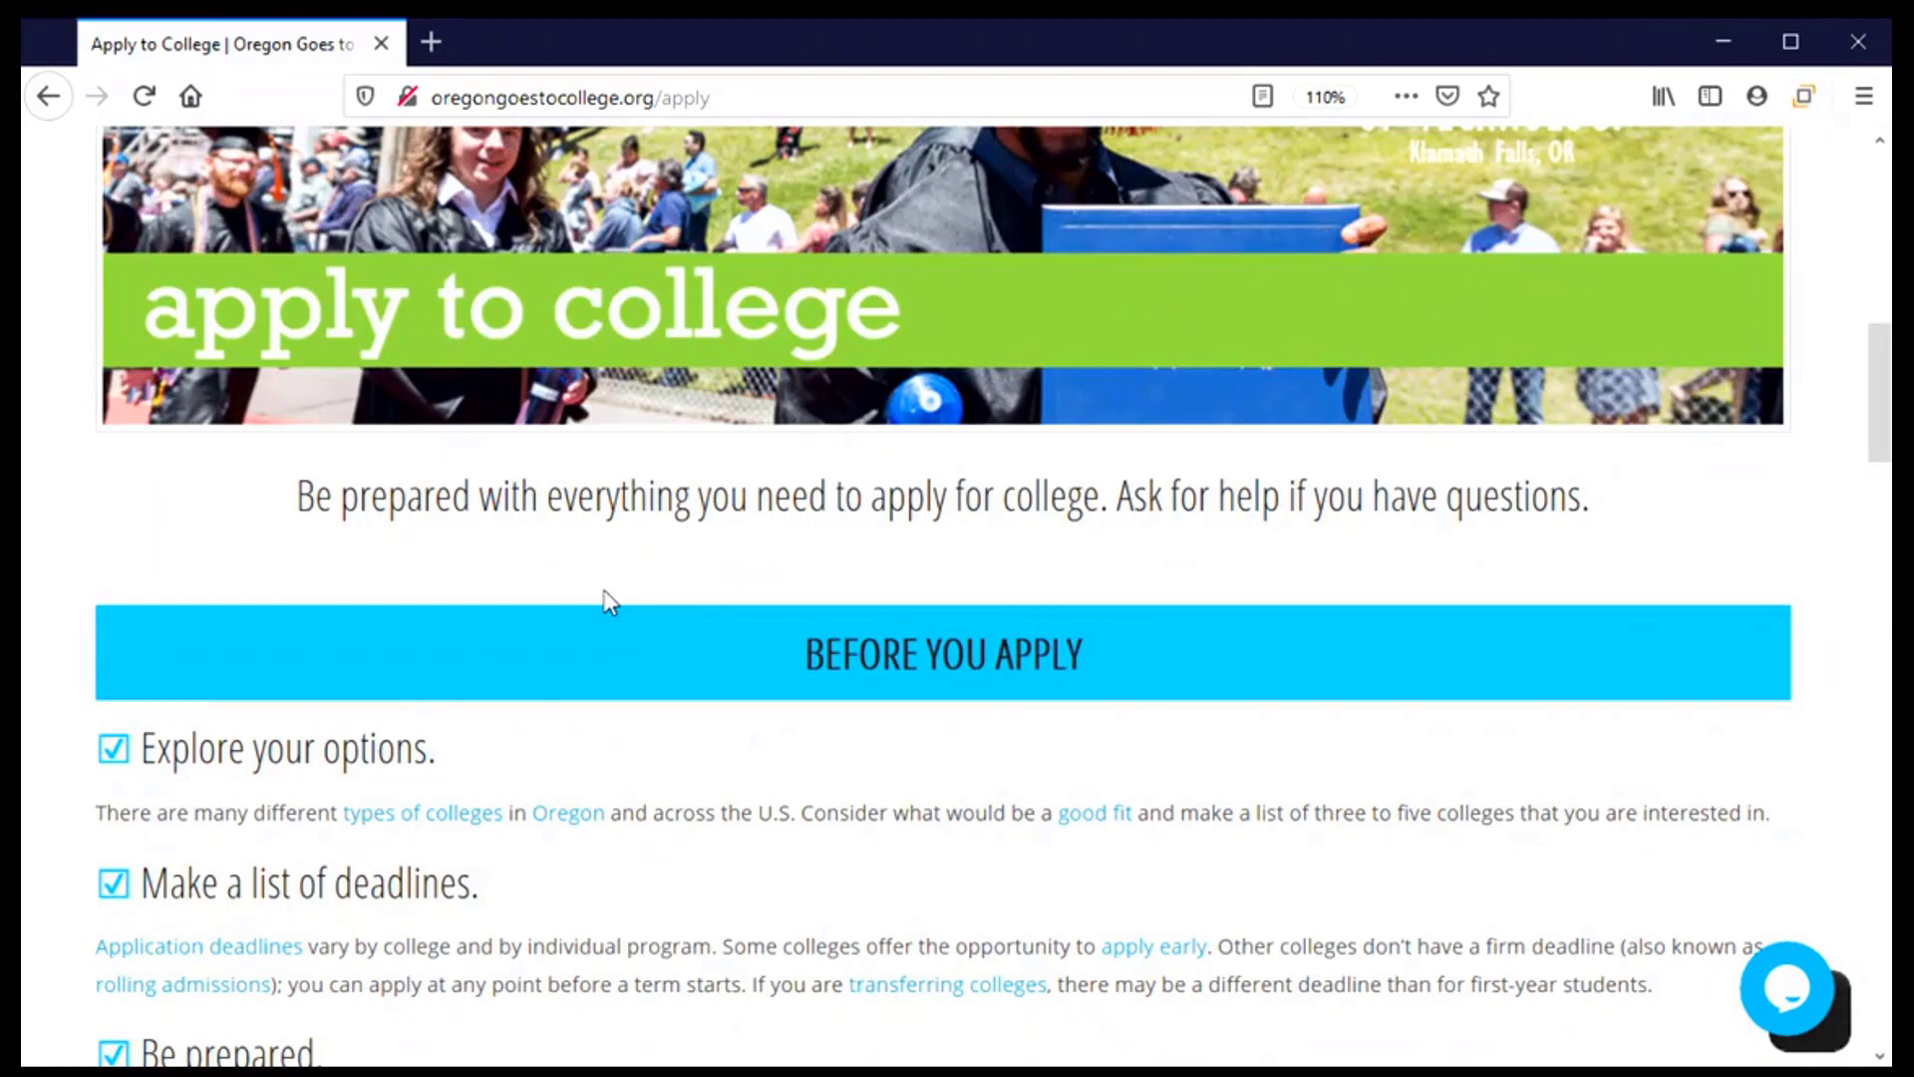
scroll(613, 598, "down", 2)
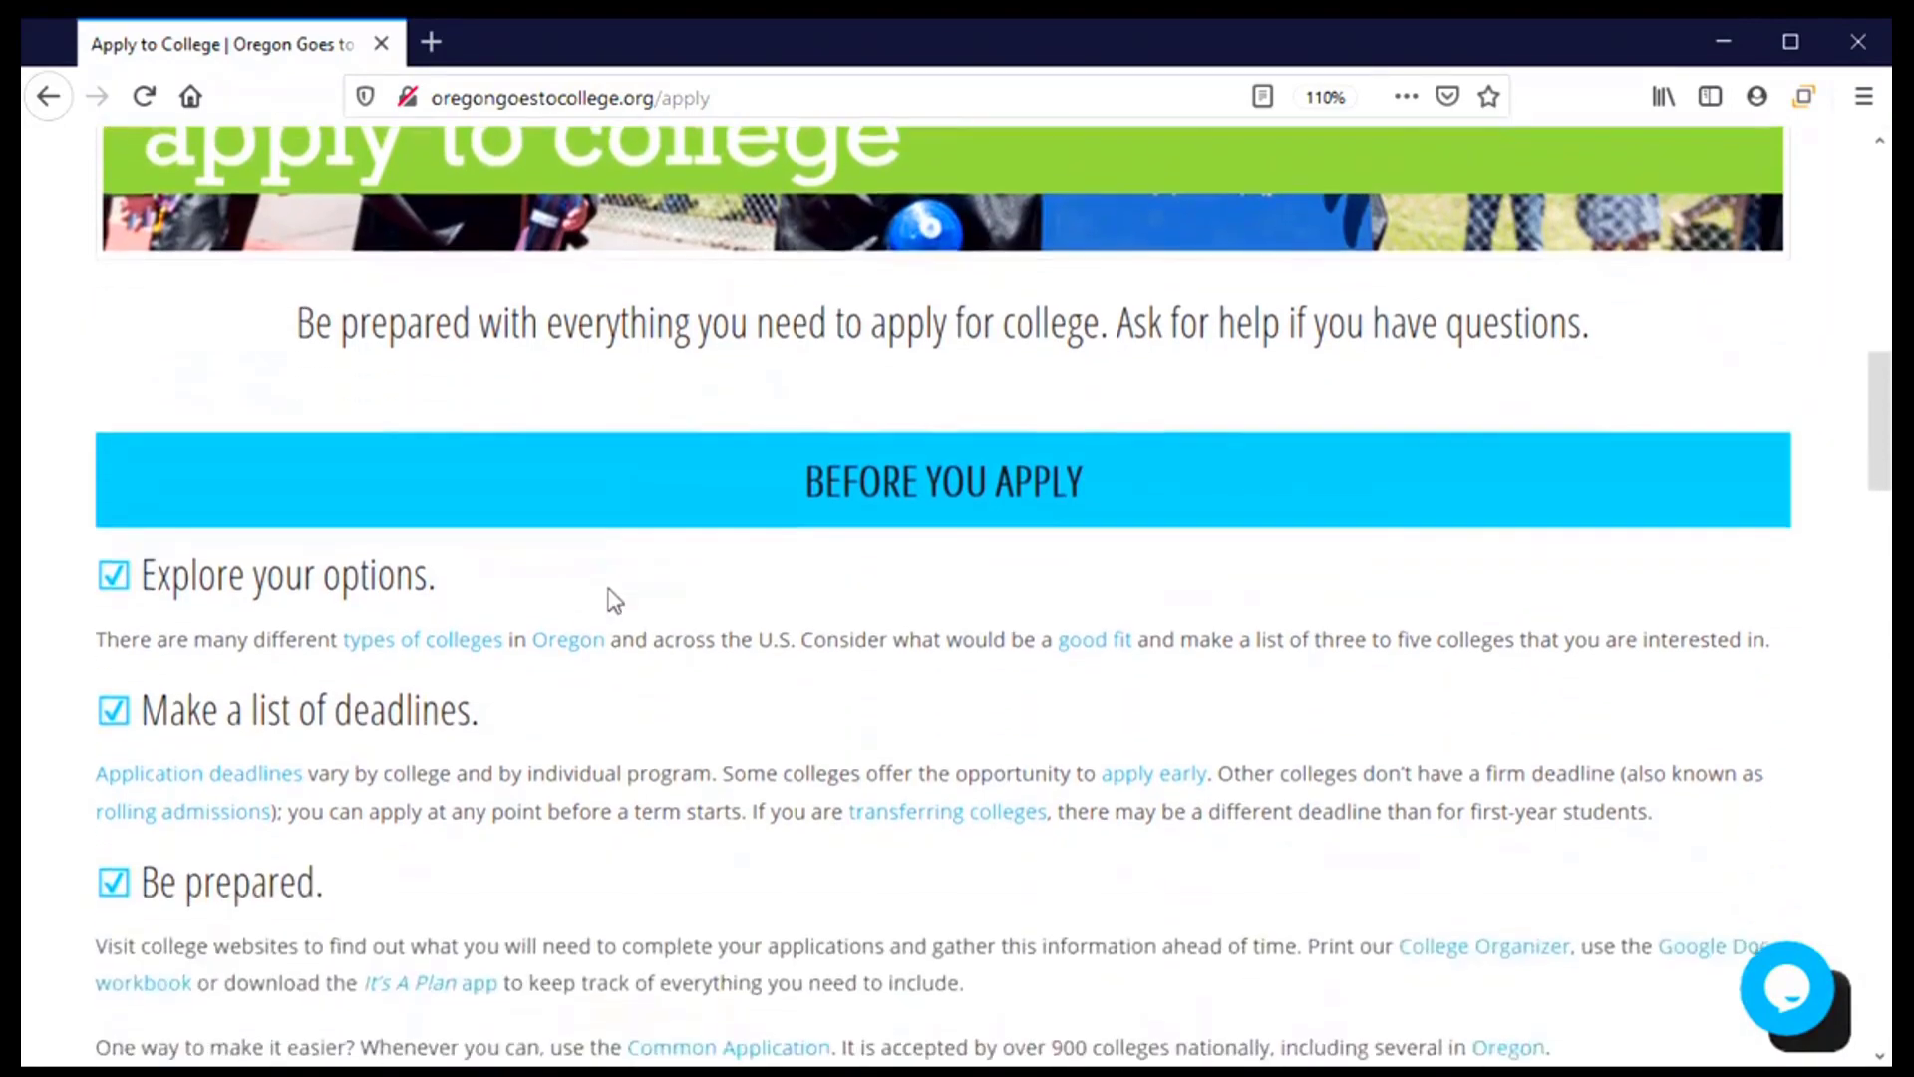
scroll(611, 600, "down", 5)
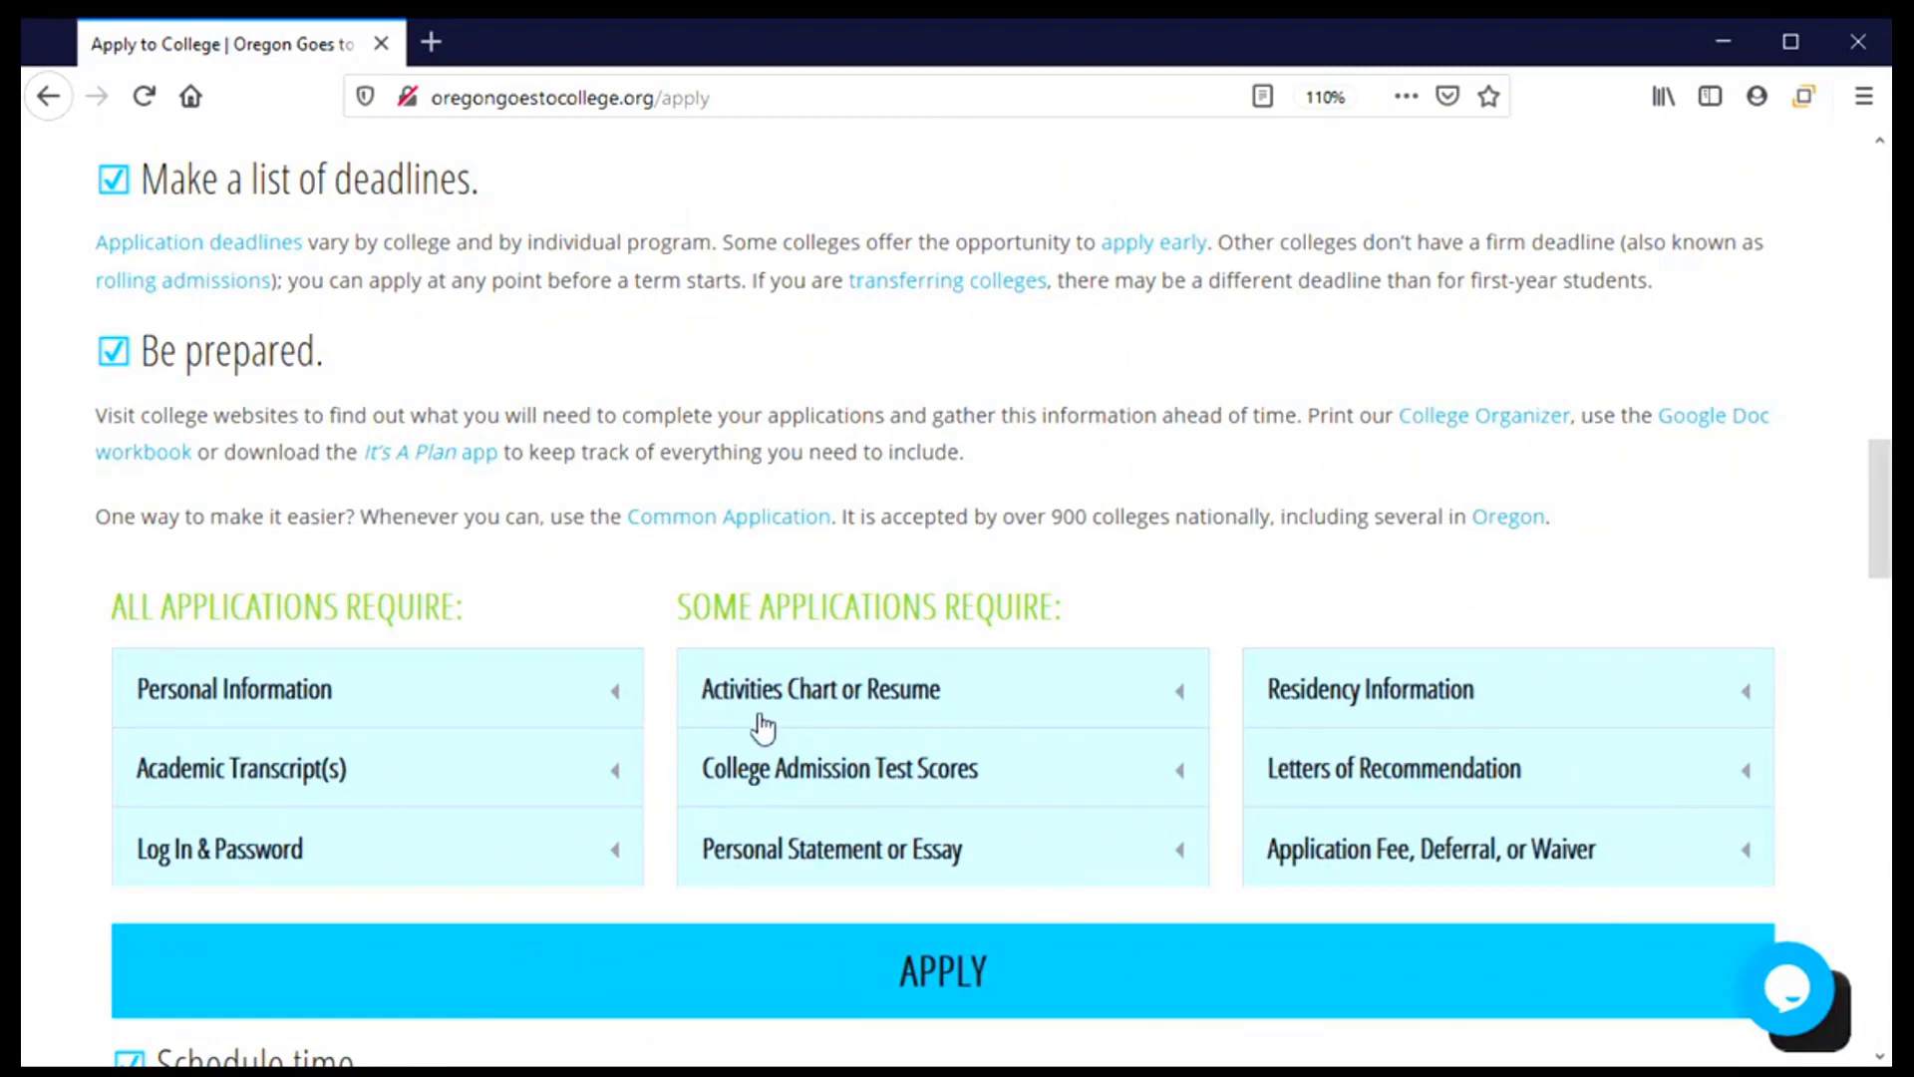
scroll(734, 824, "down", 2)
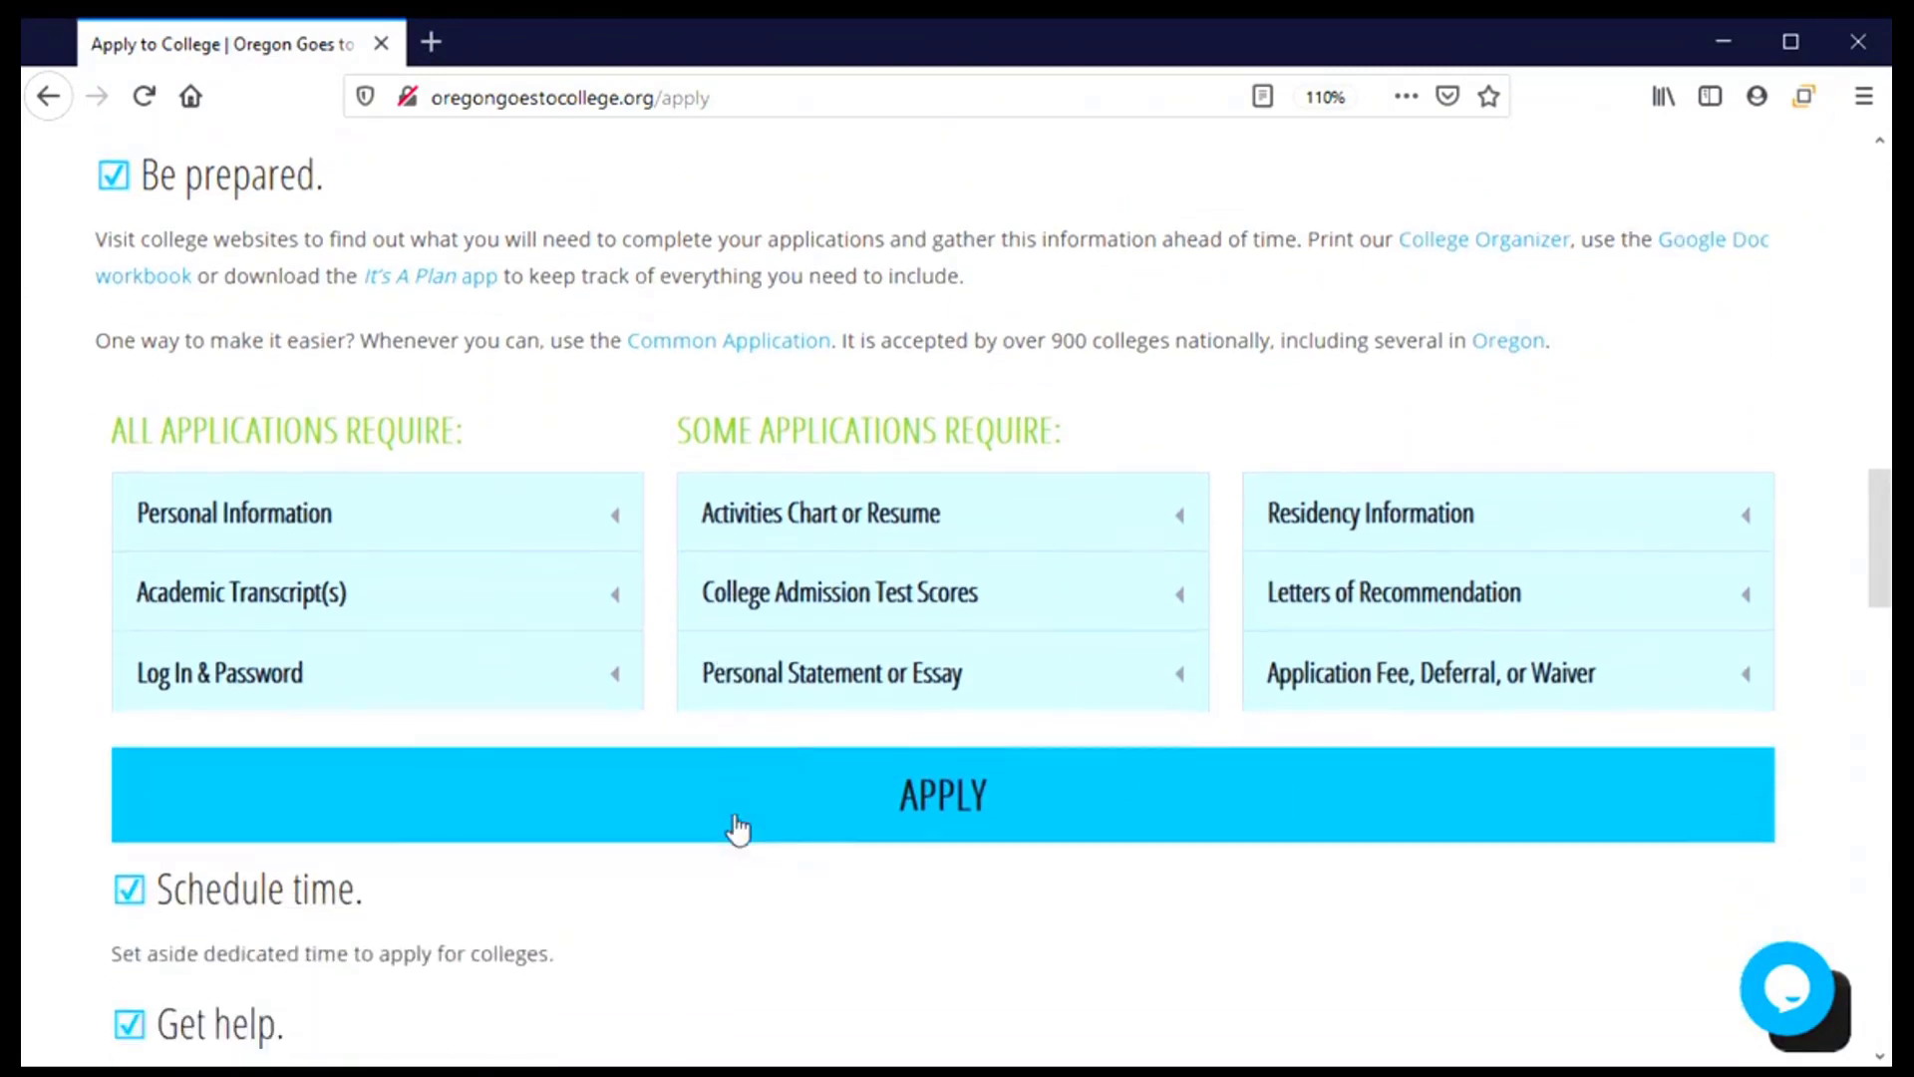
scroll(742, 920, "down", 2)
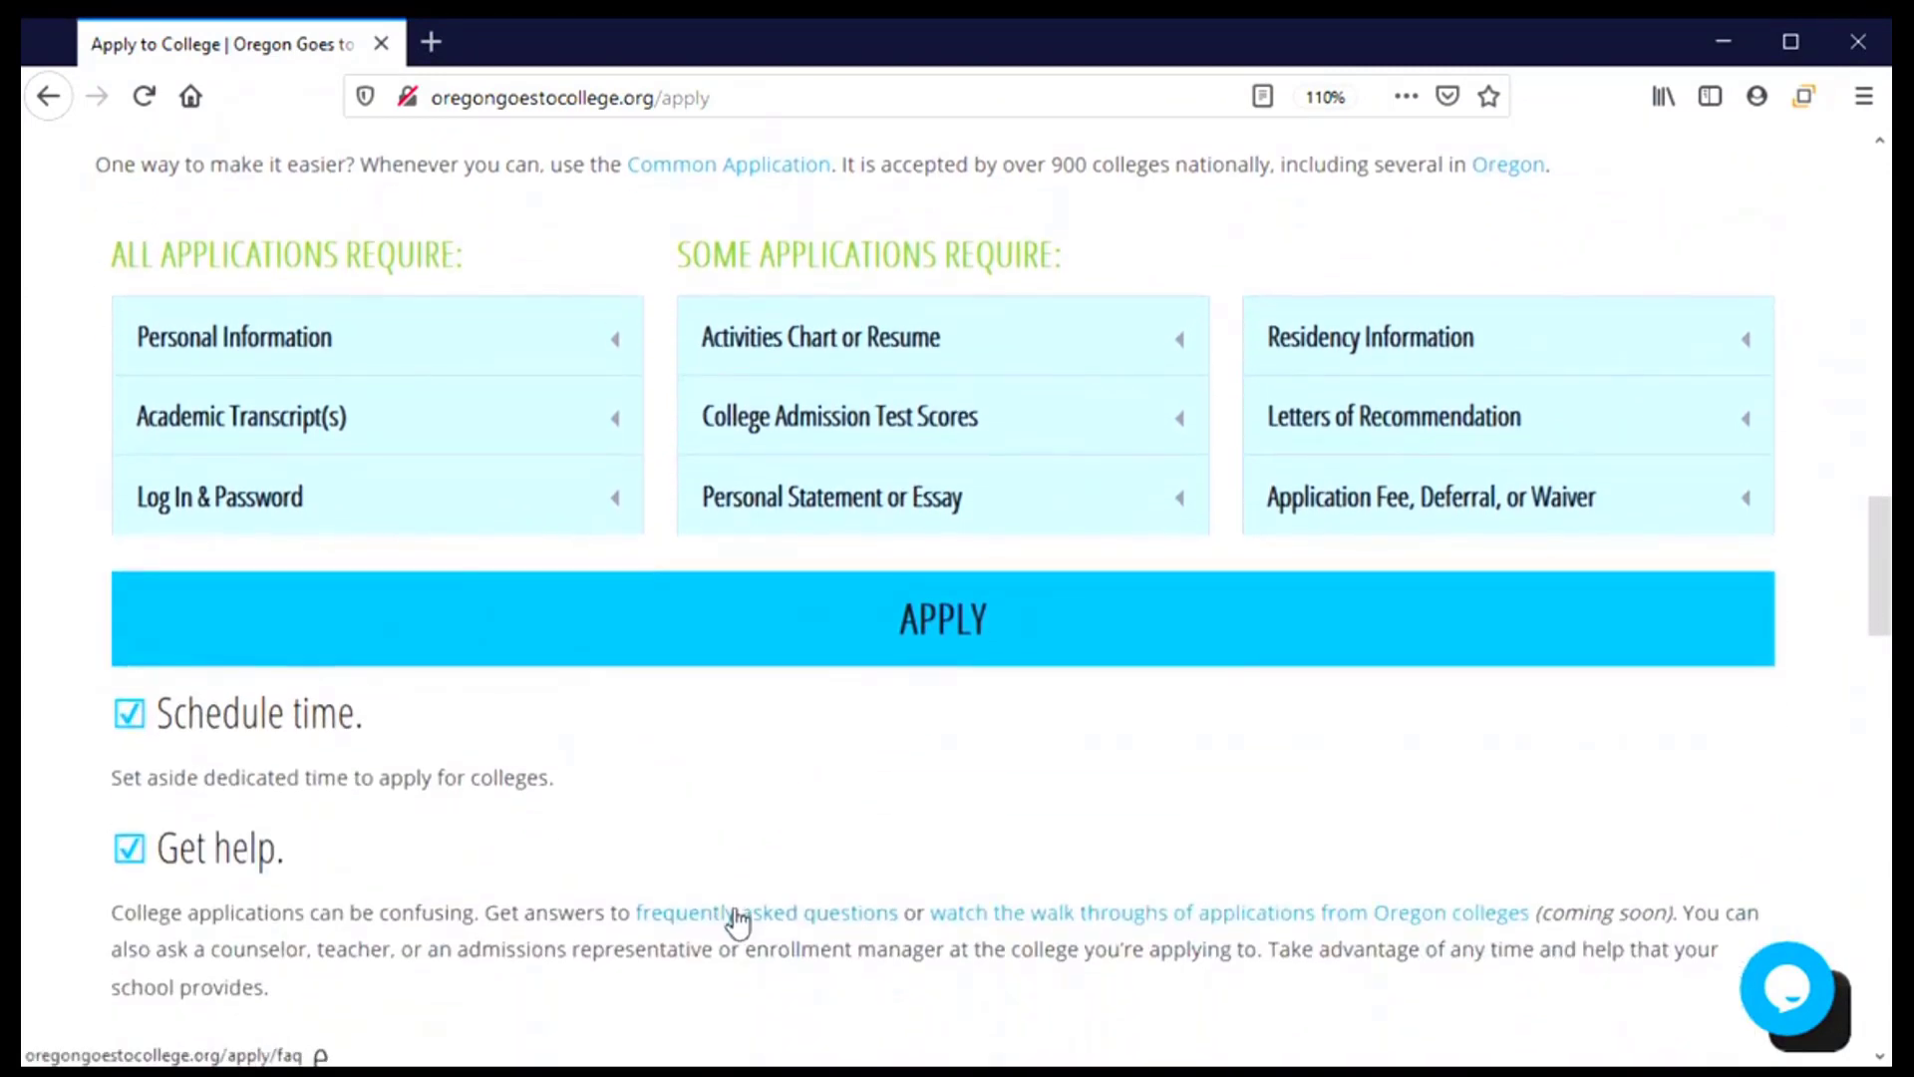
scroll(737, 922, "down", 4)
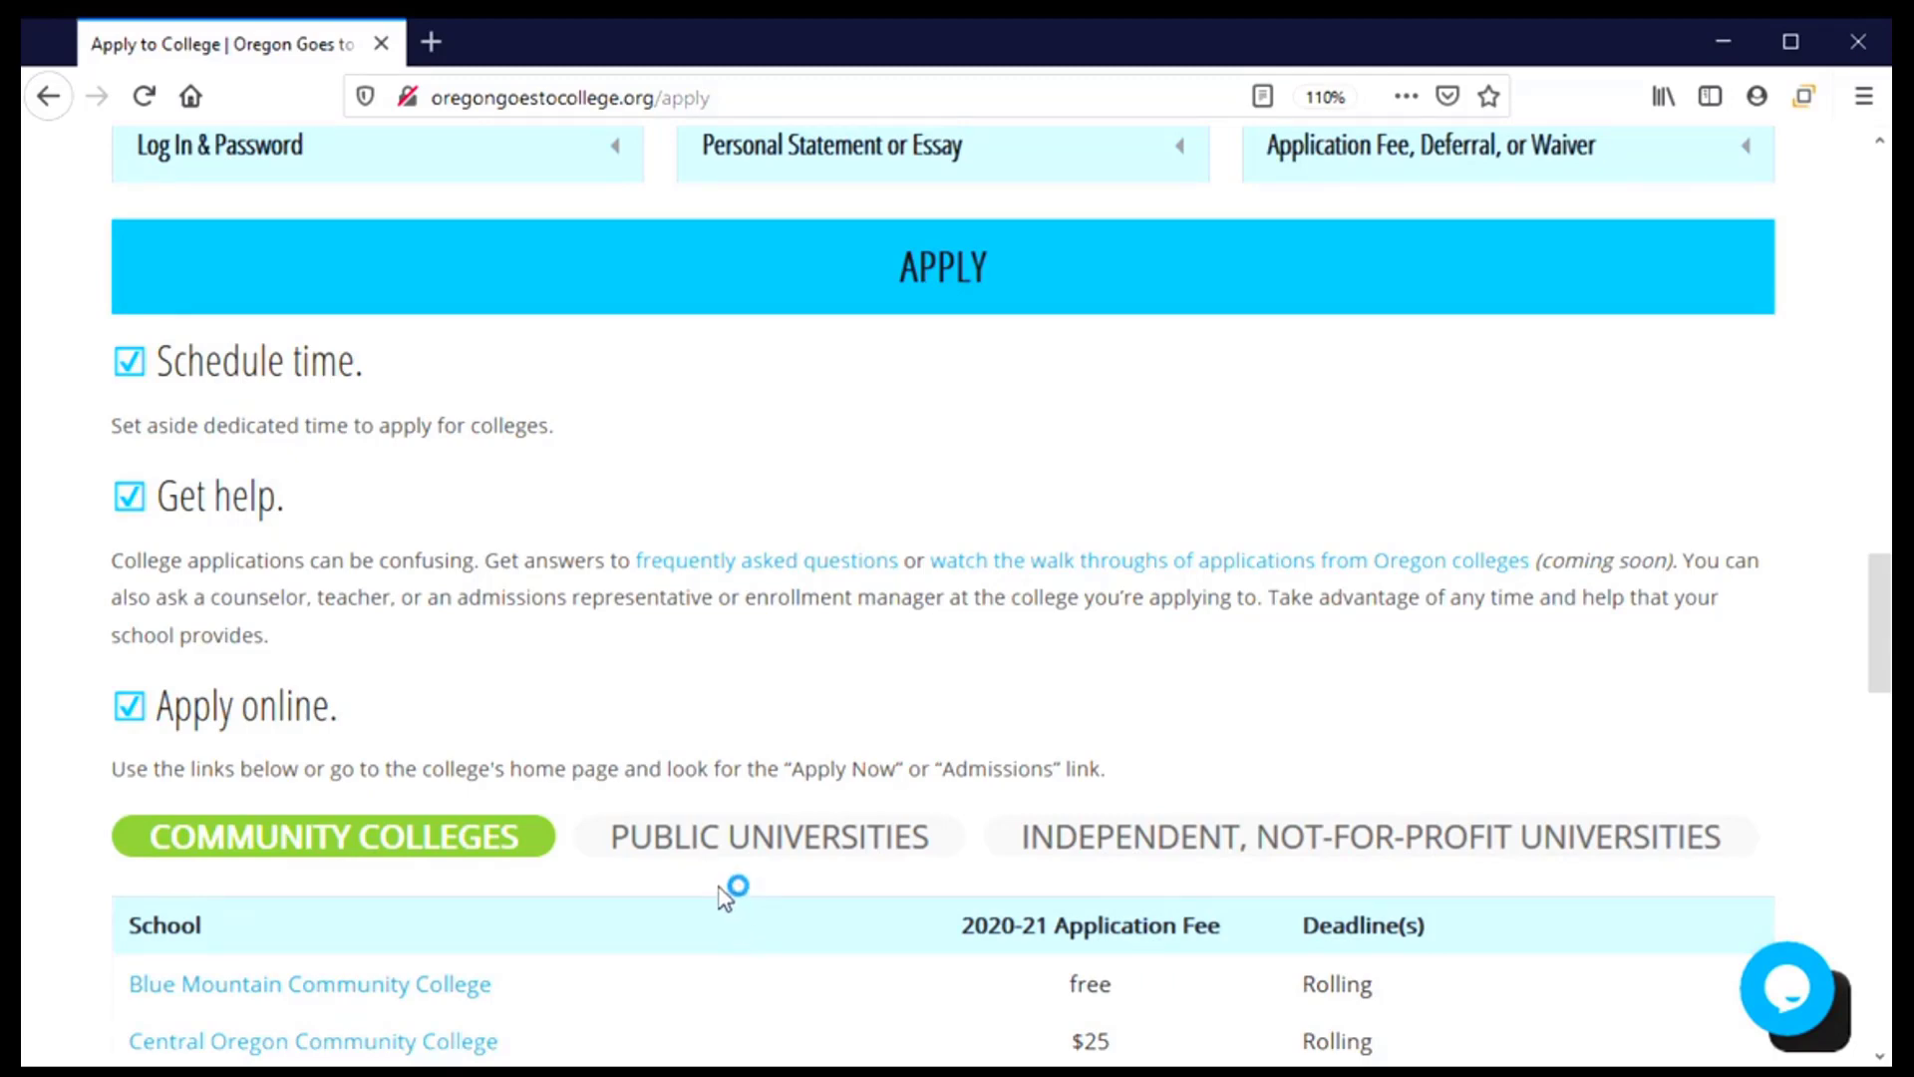
scroll(727, 892, "down", 2)
scroll(726, 893, "down", 6)
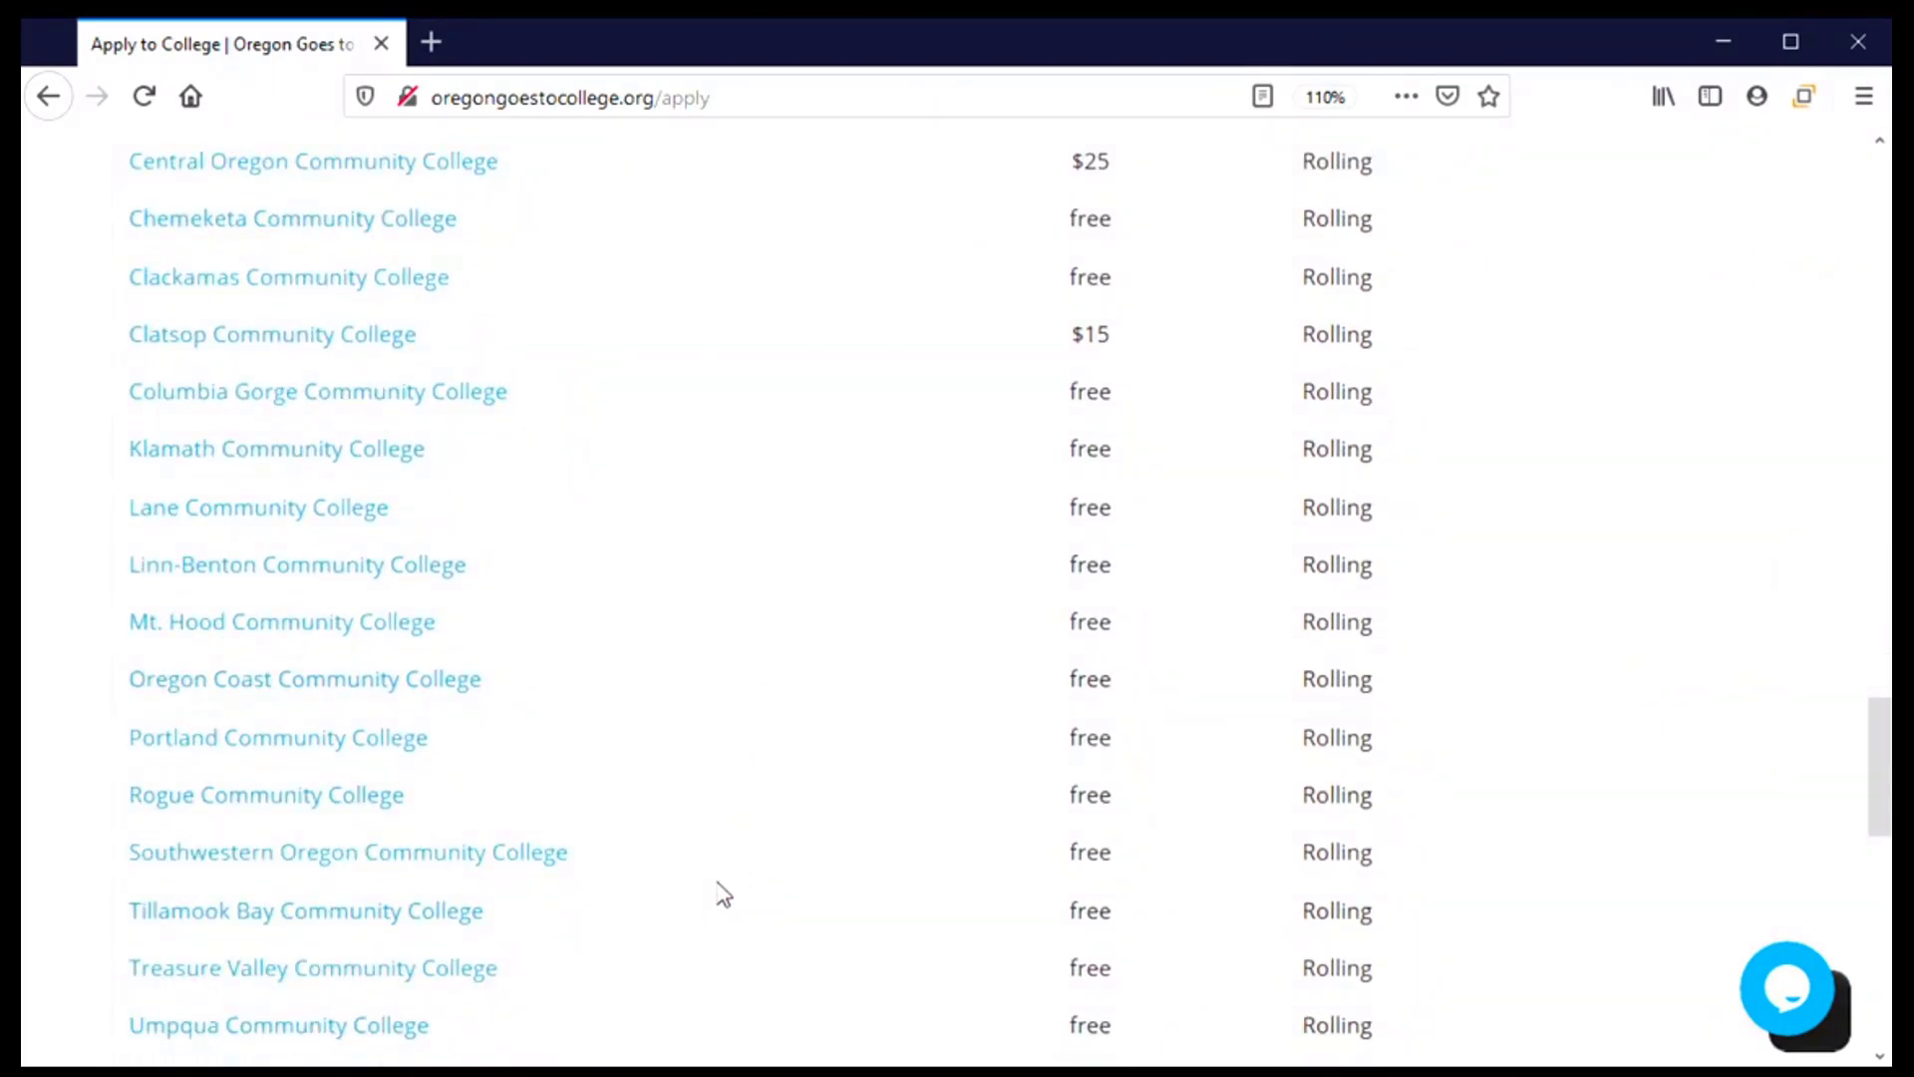
Go to Southwestern Oregon Community College's admissions site and choose Apply Here
left_click(445, 875)
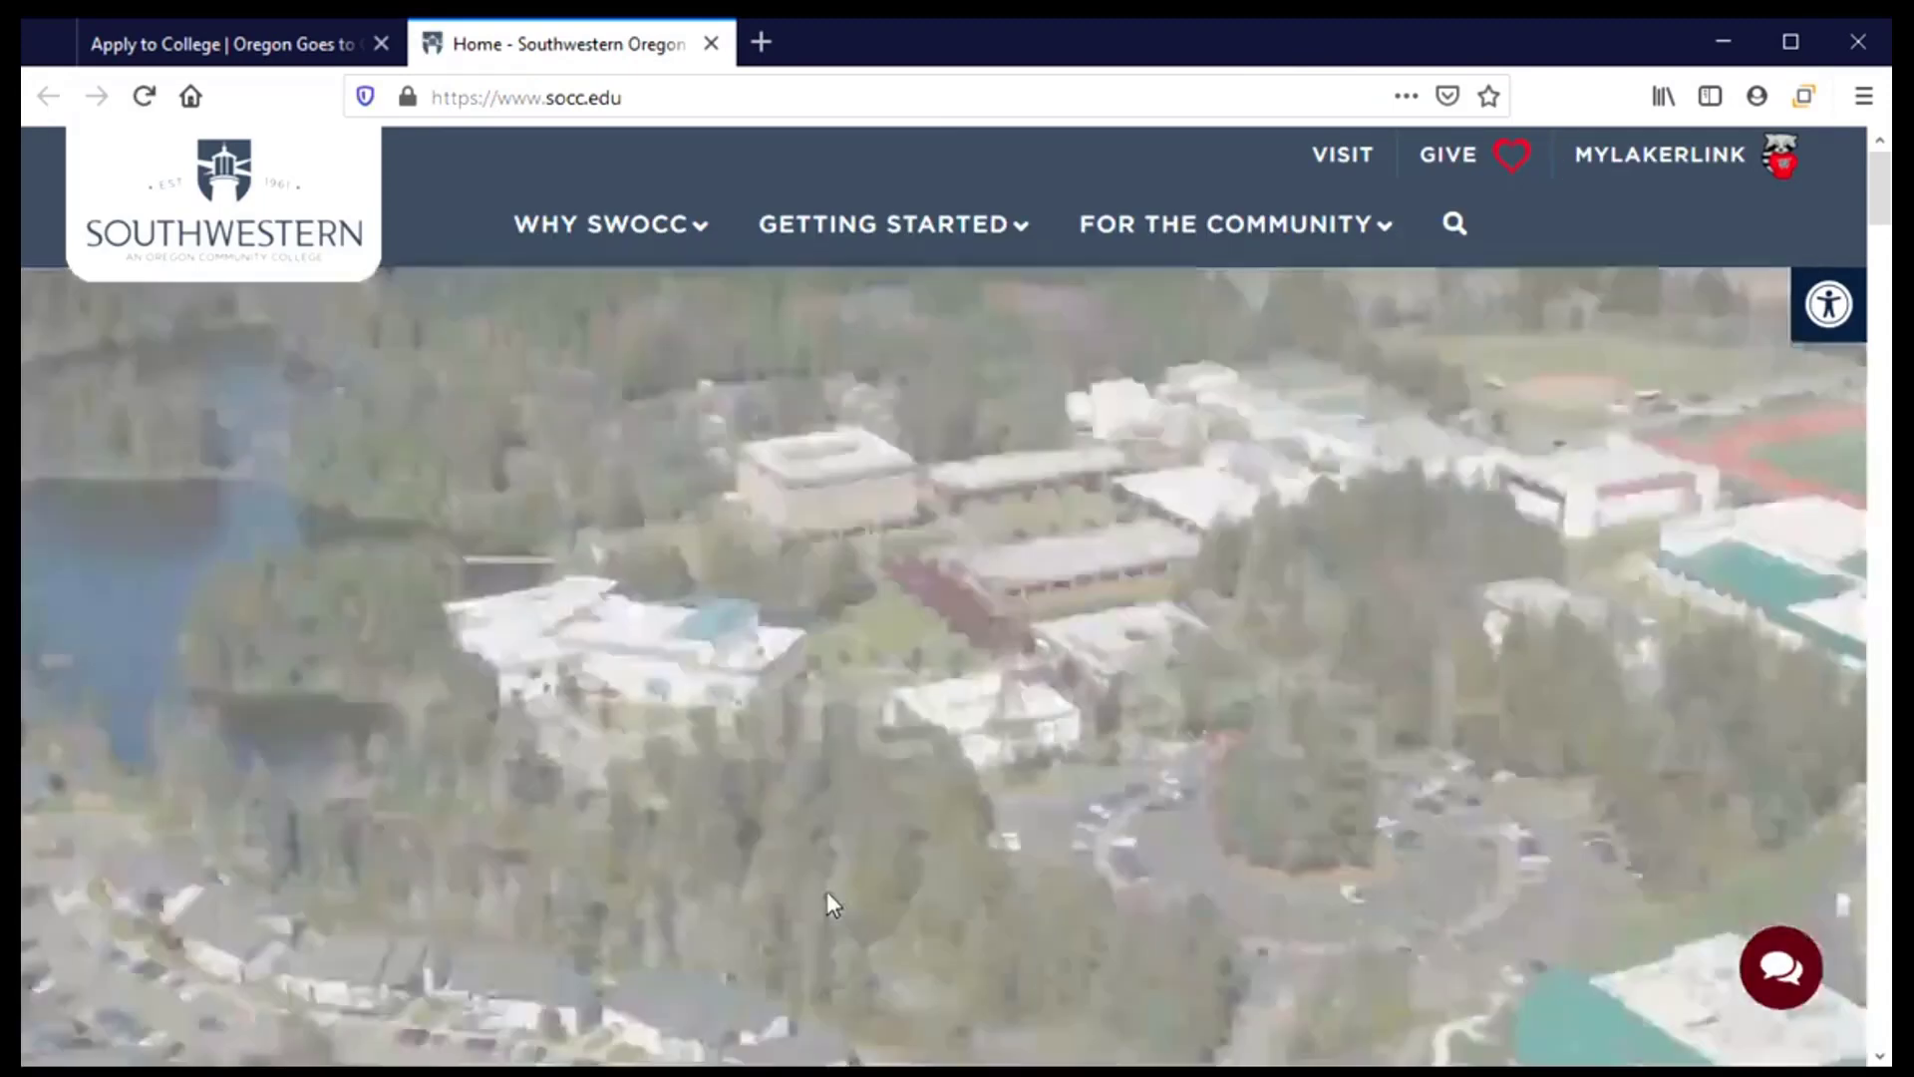
scroll(827, 892, "down", 2)
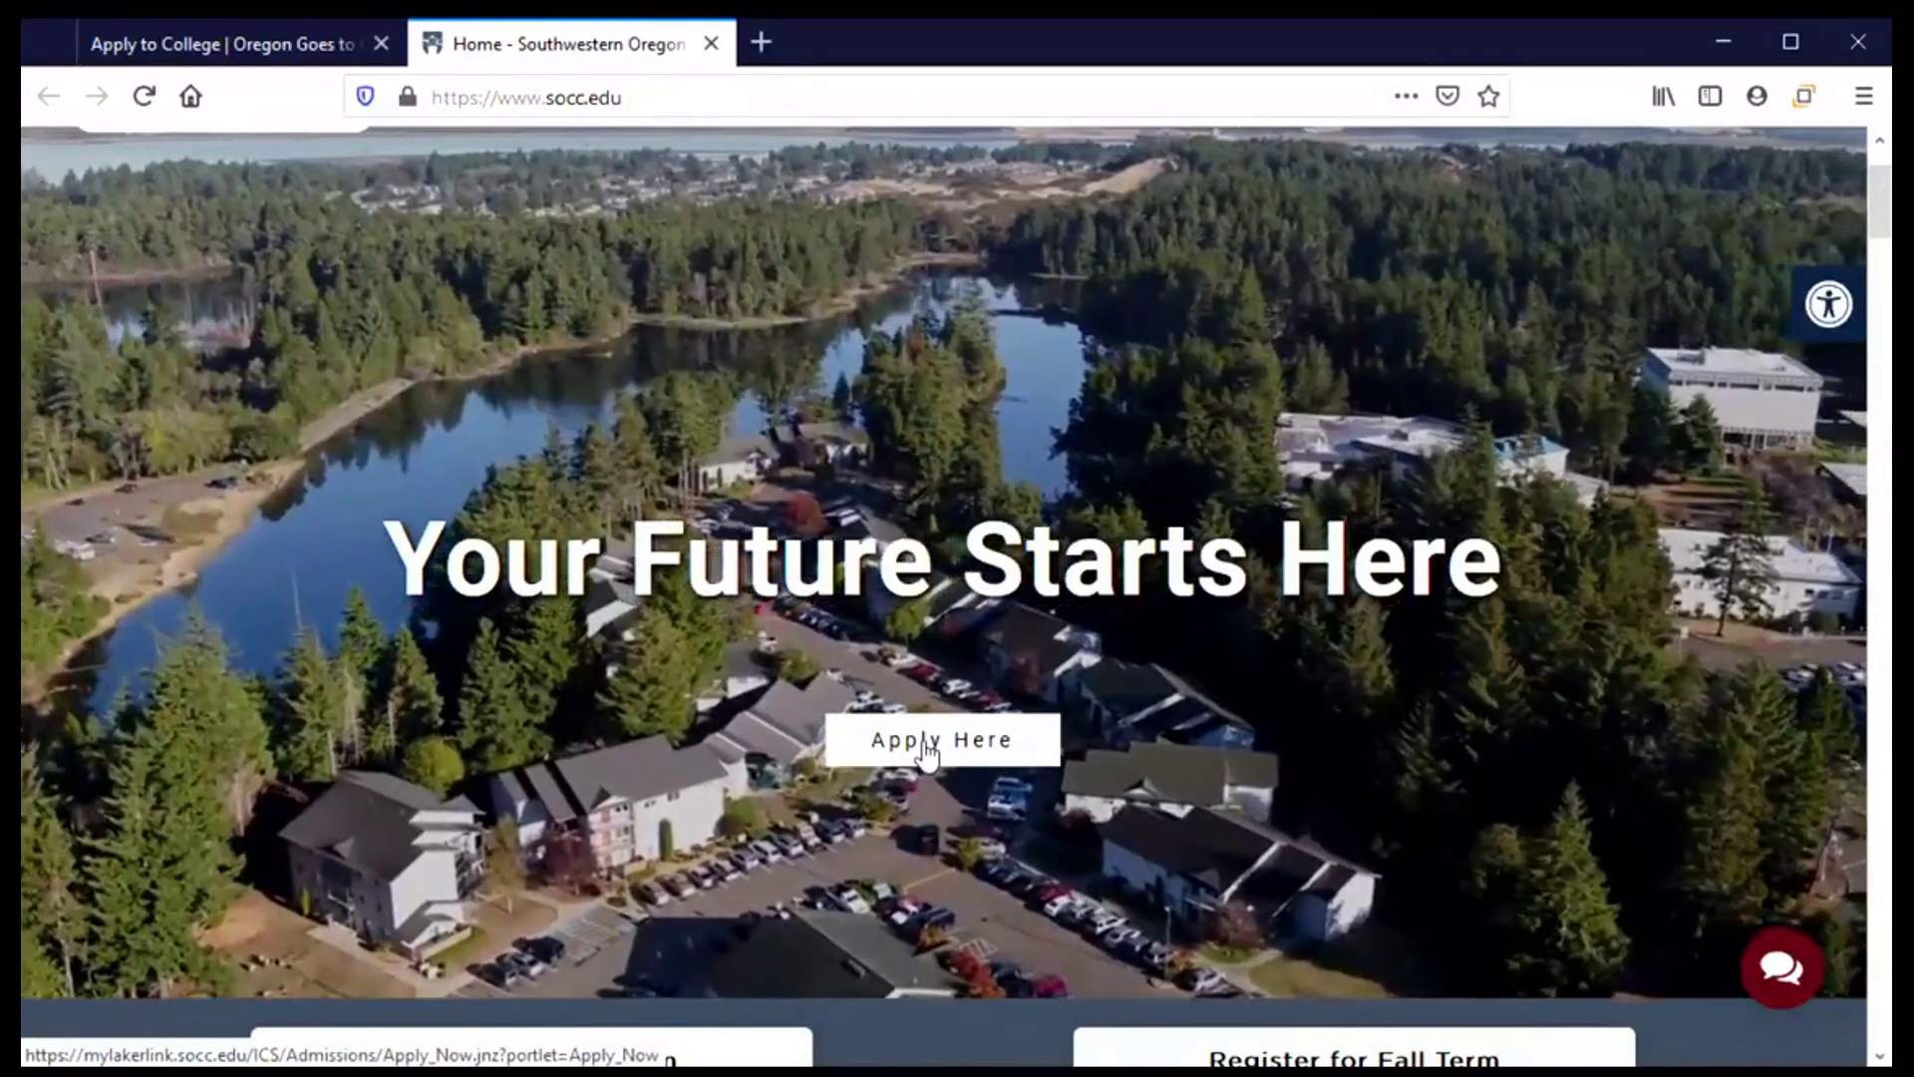
left_click(927, 749)
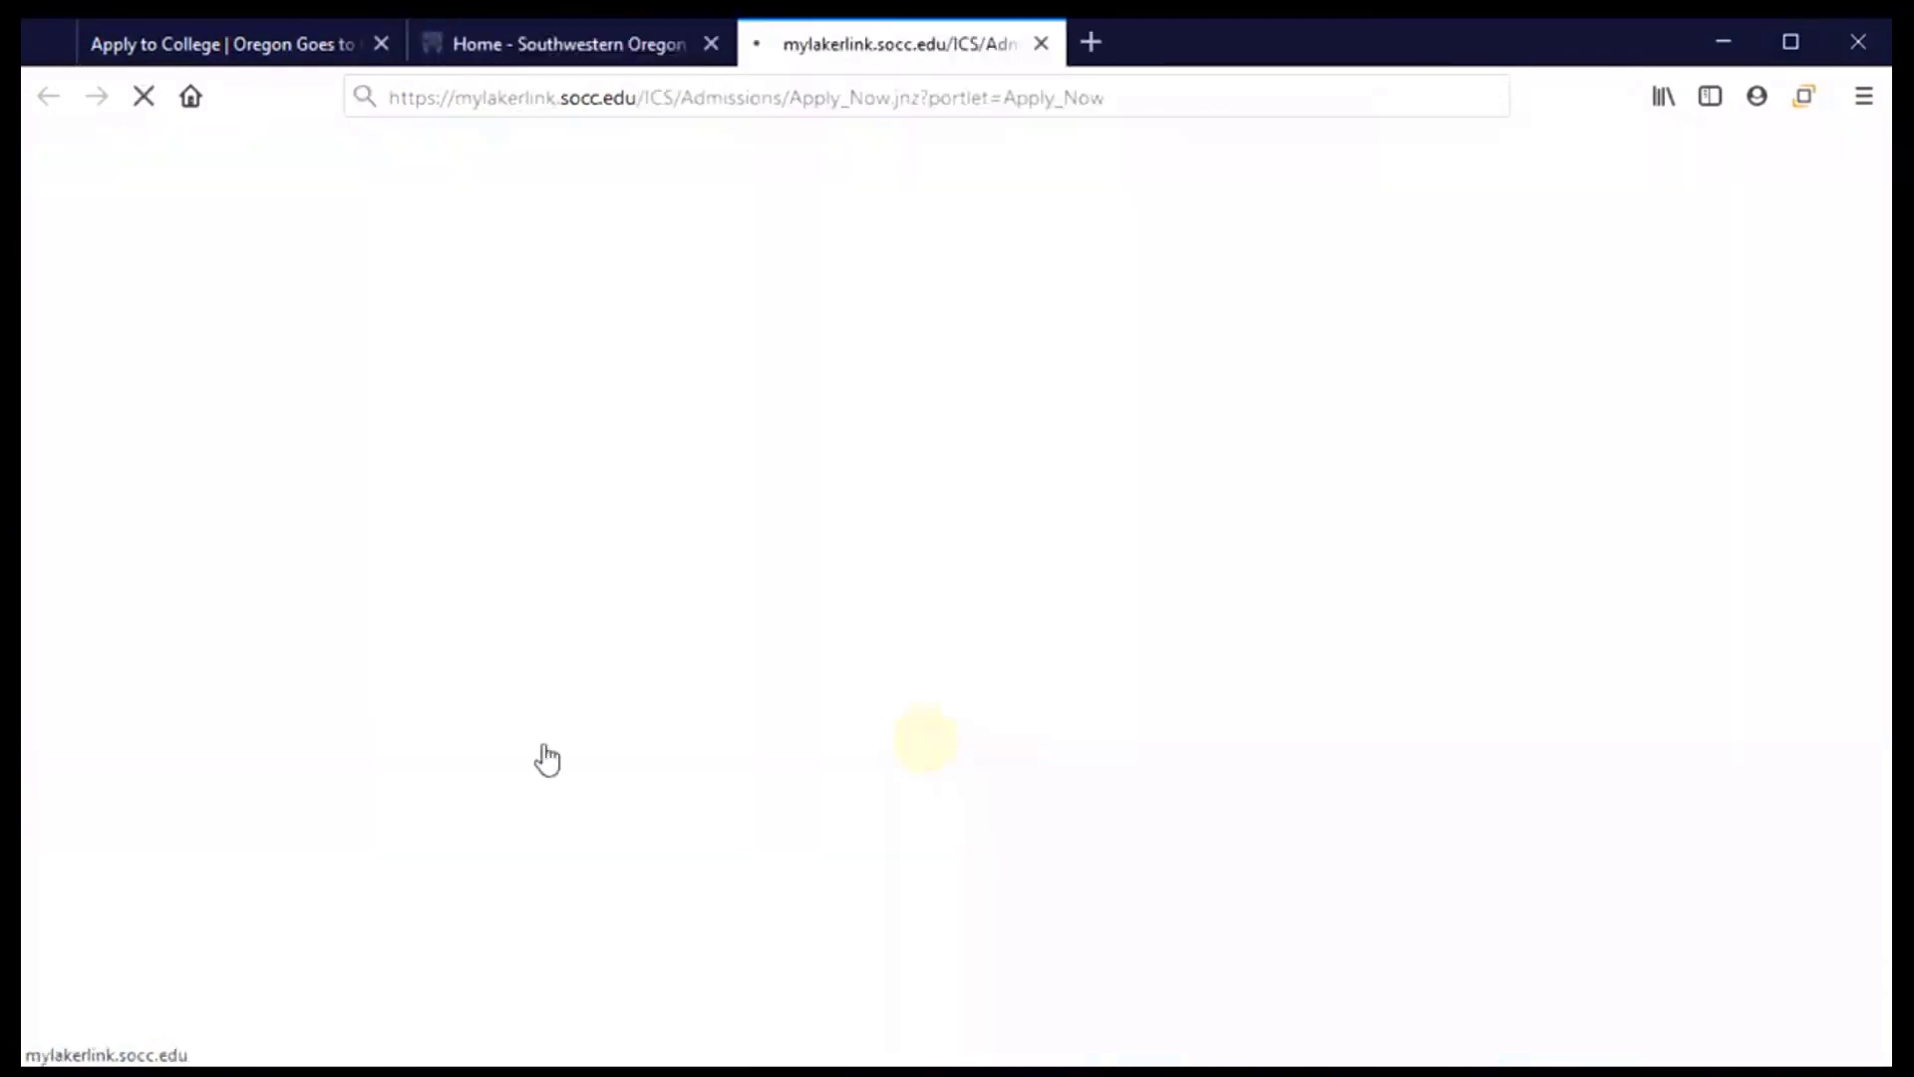
Start the First-Time Freshman Application for Admission
scroll(1022, 823, "down", 3)
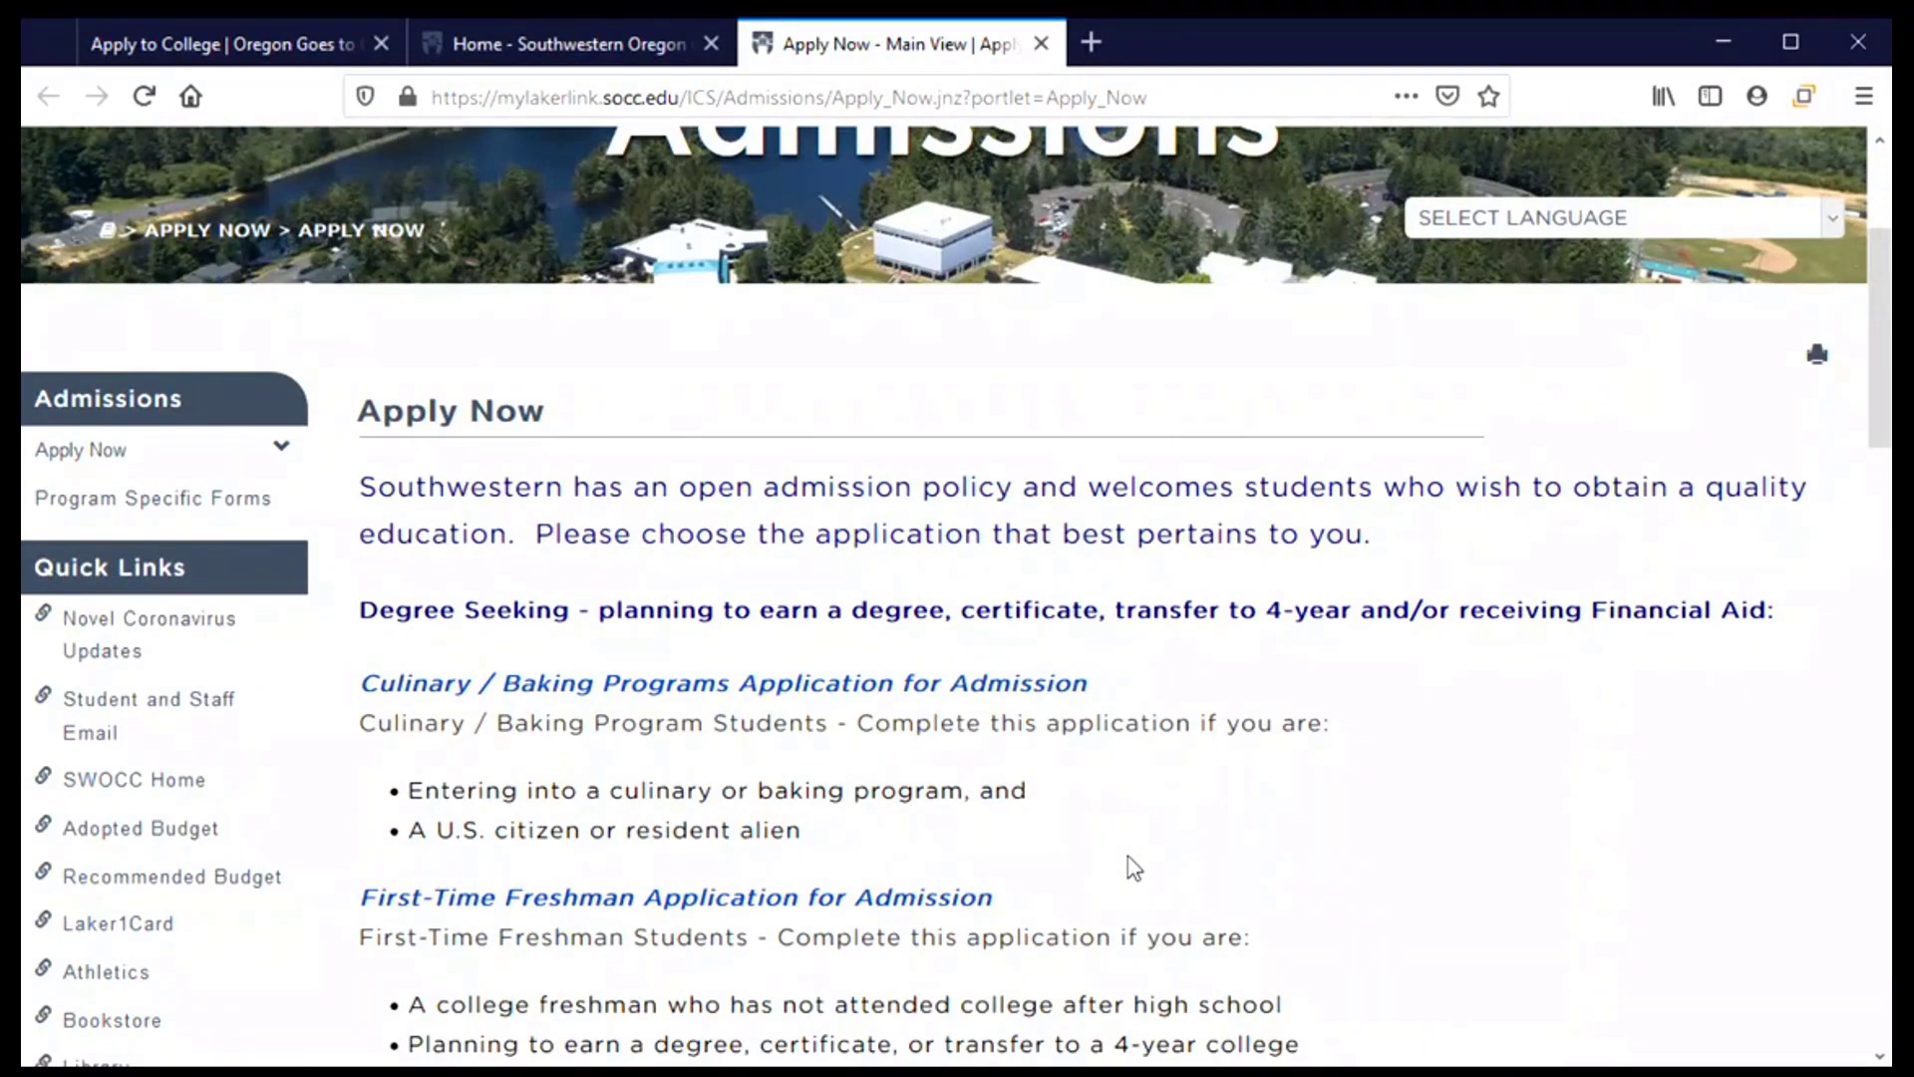
scroll(1038, 815, "down", 2)
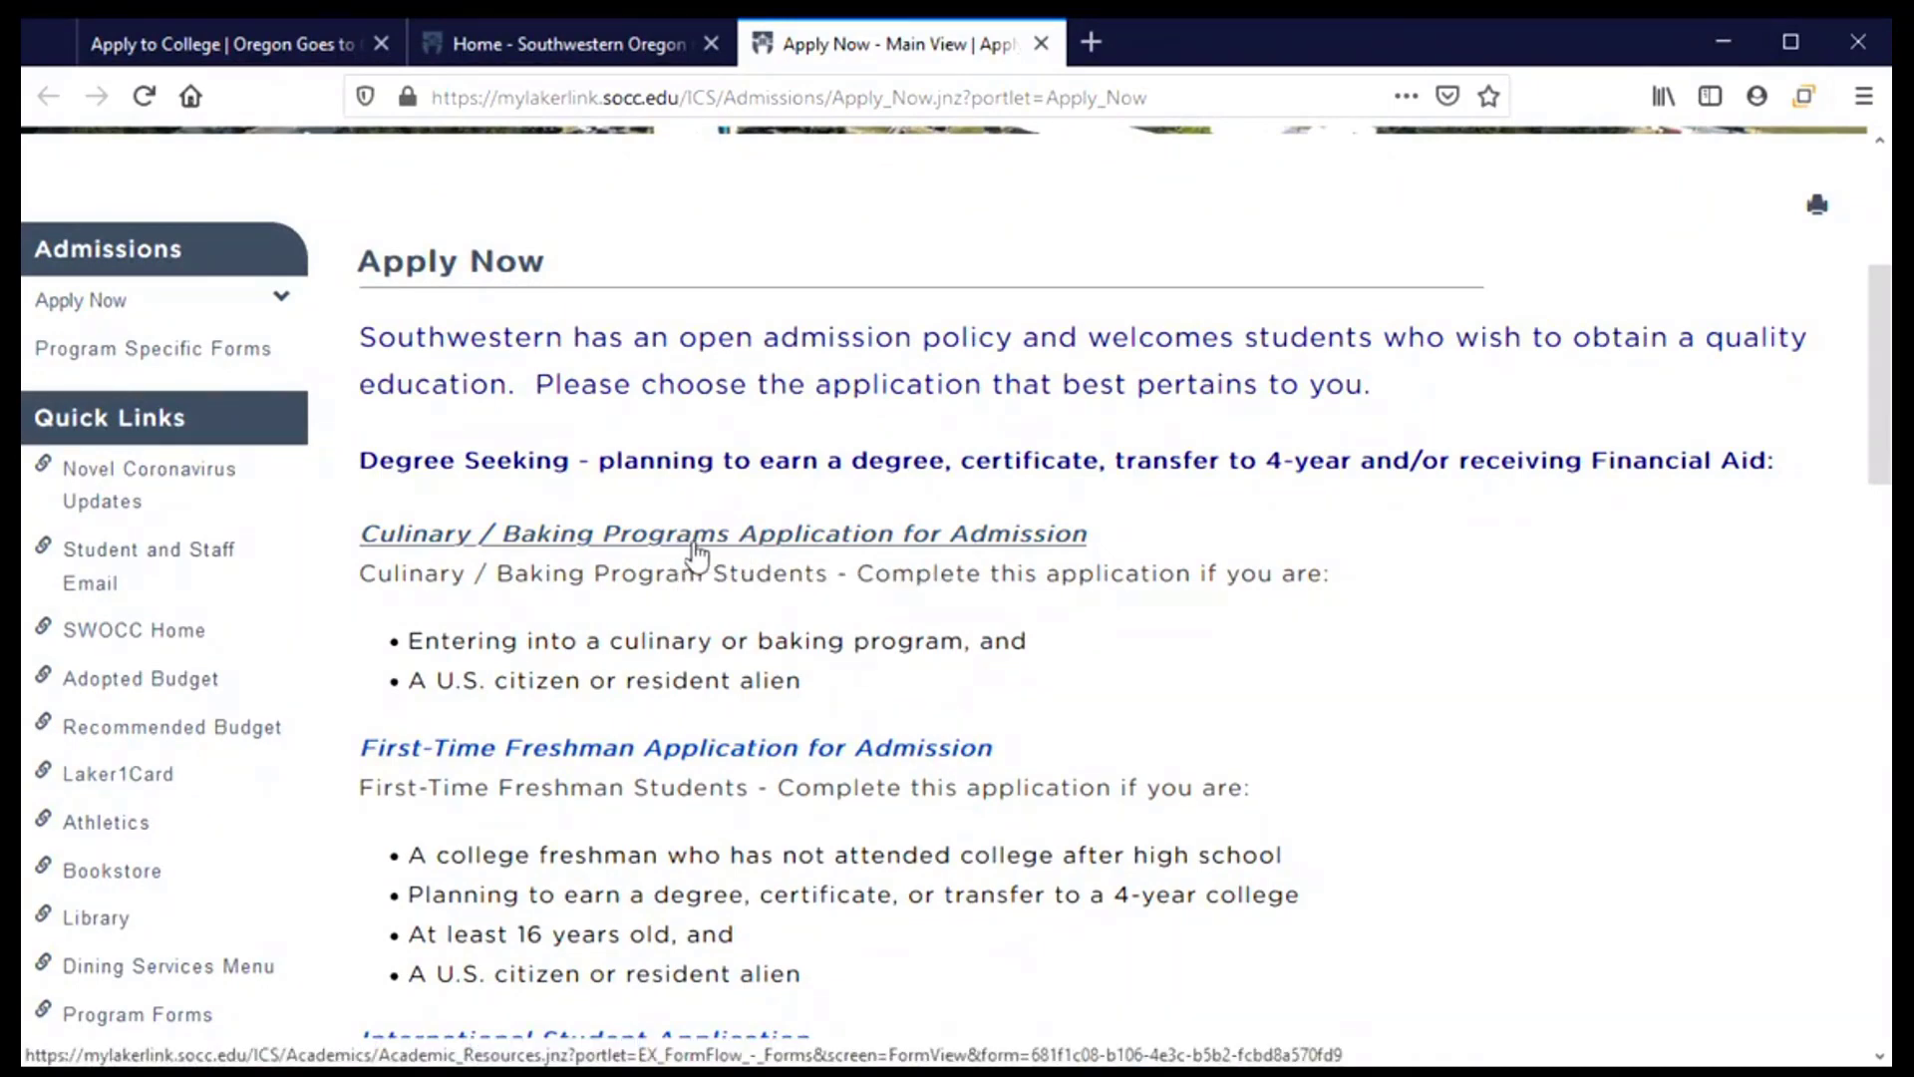
scroll(690, 598, "down", 2)
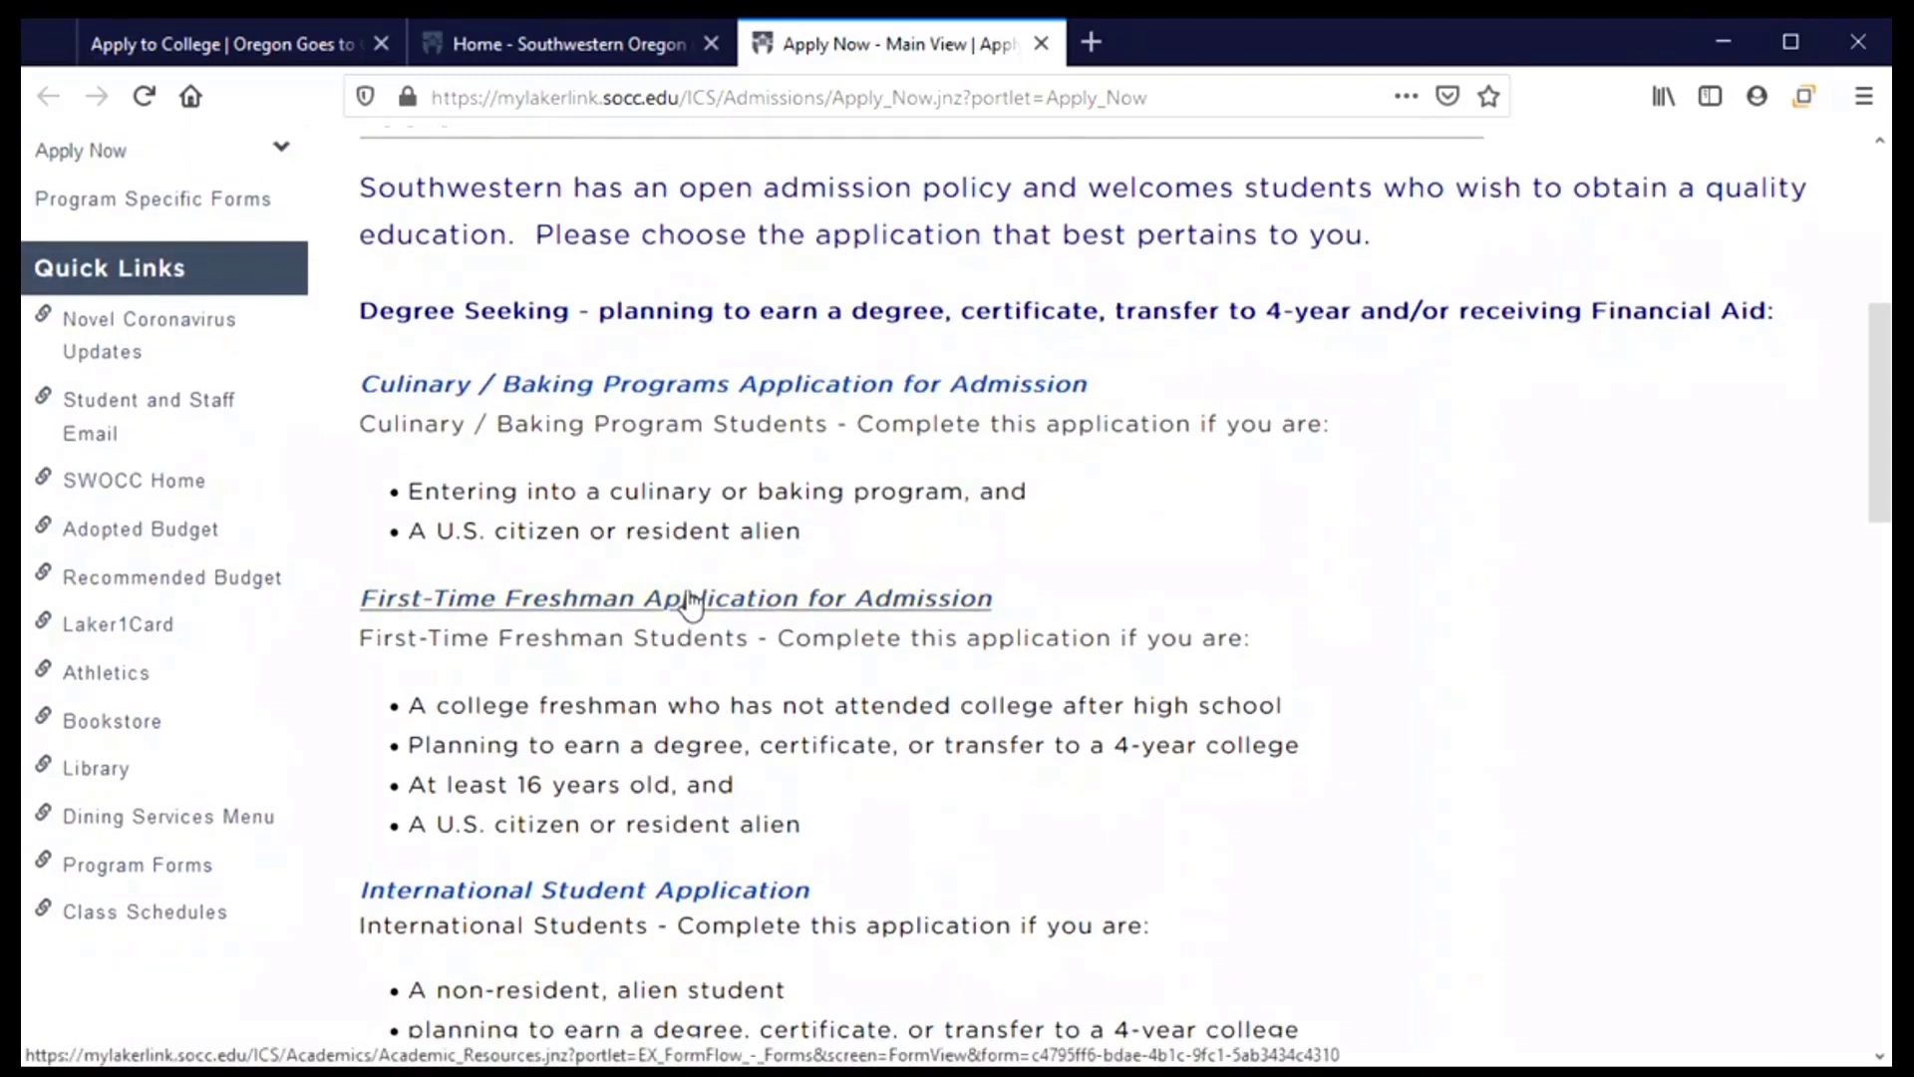
left_click(554, 603)
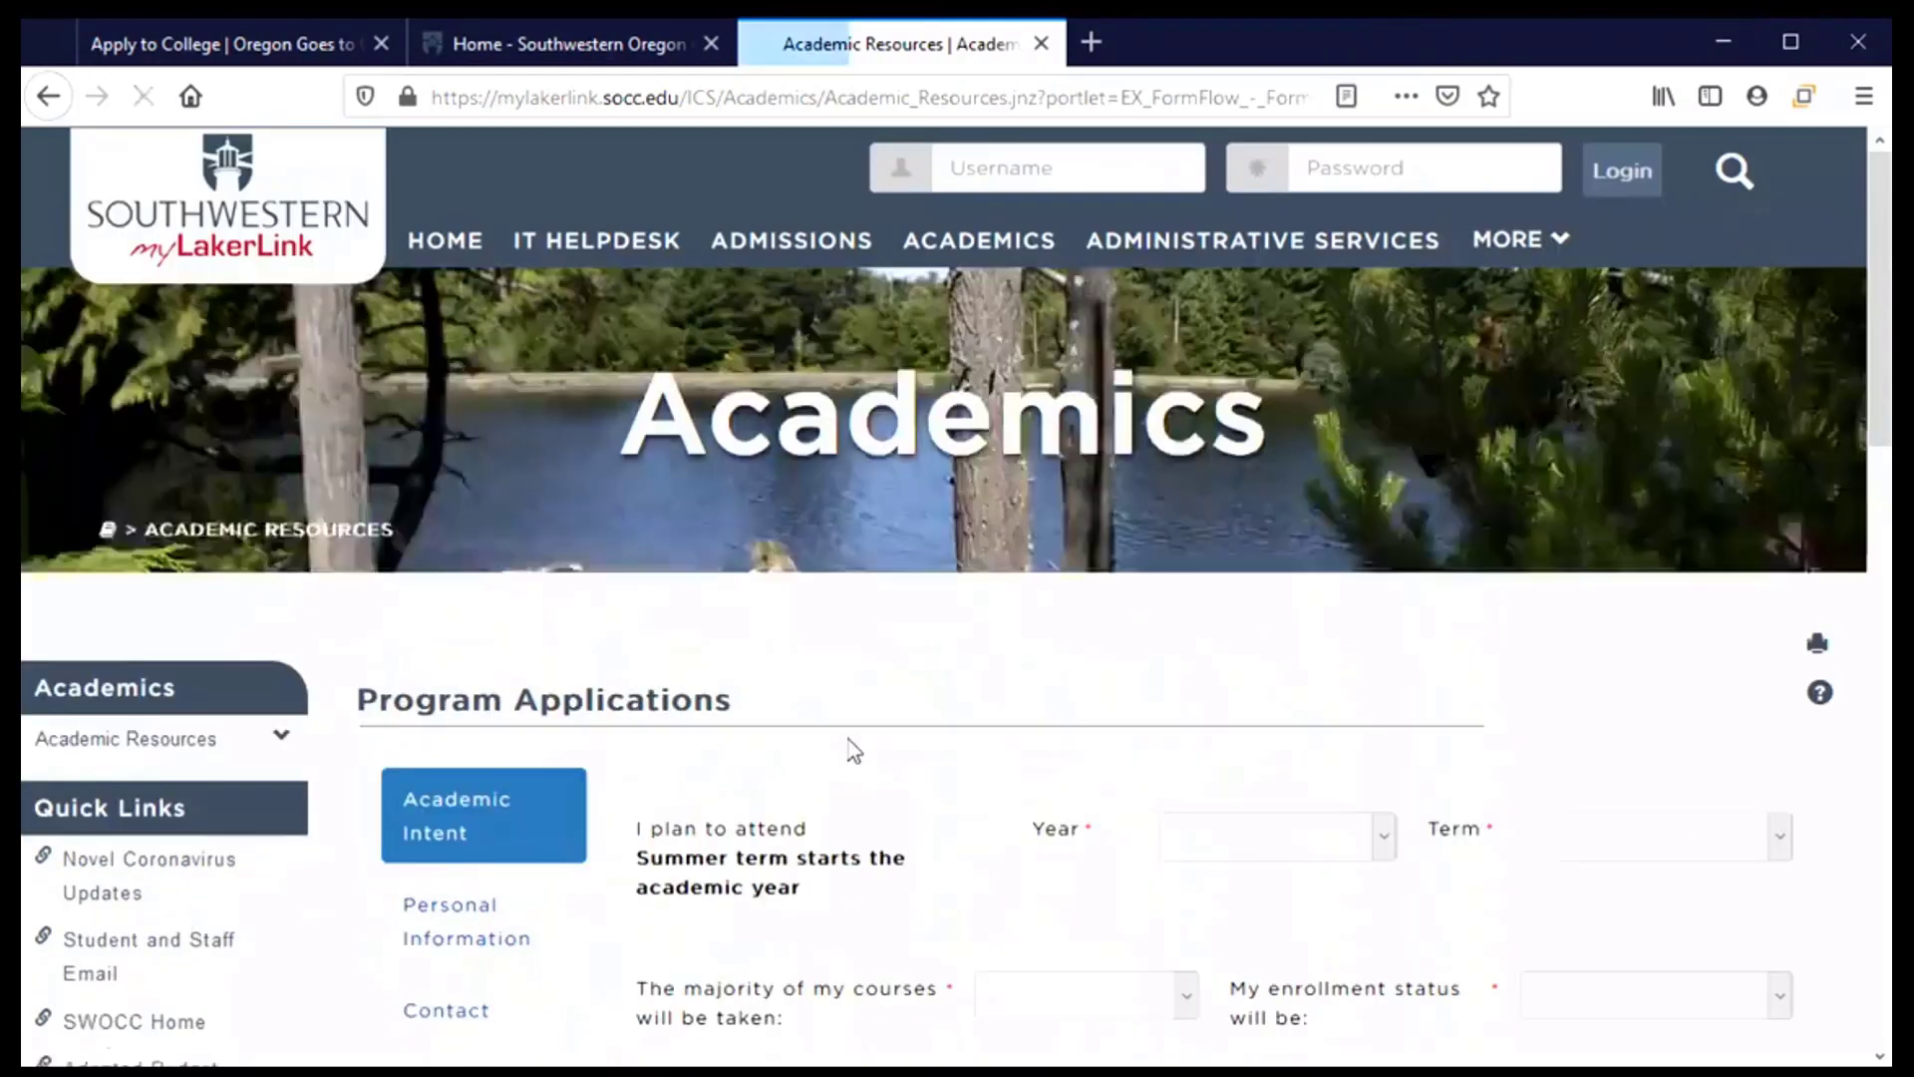
Scroll down to the blank Academic Intent questions on the Program Applications form
scroll(888, 743, "down", 4)
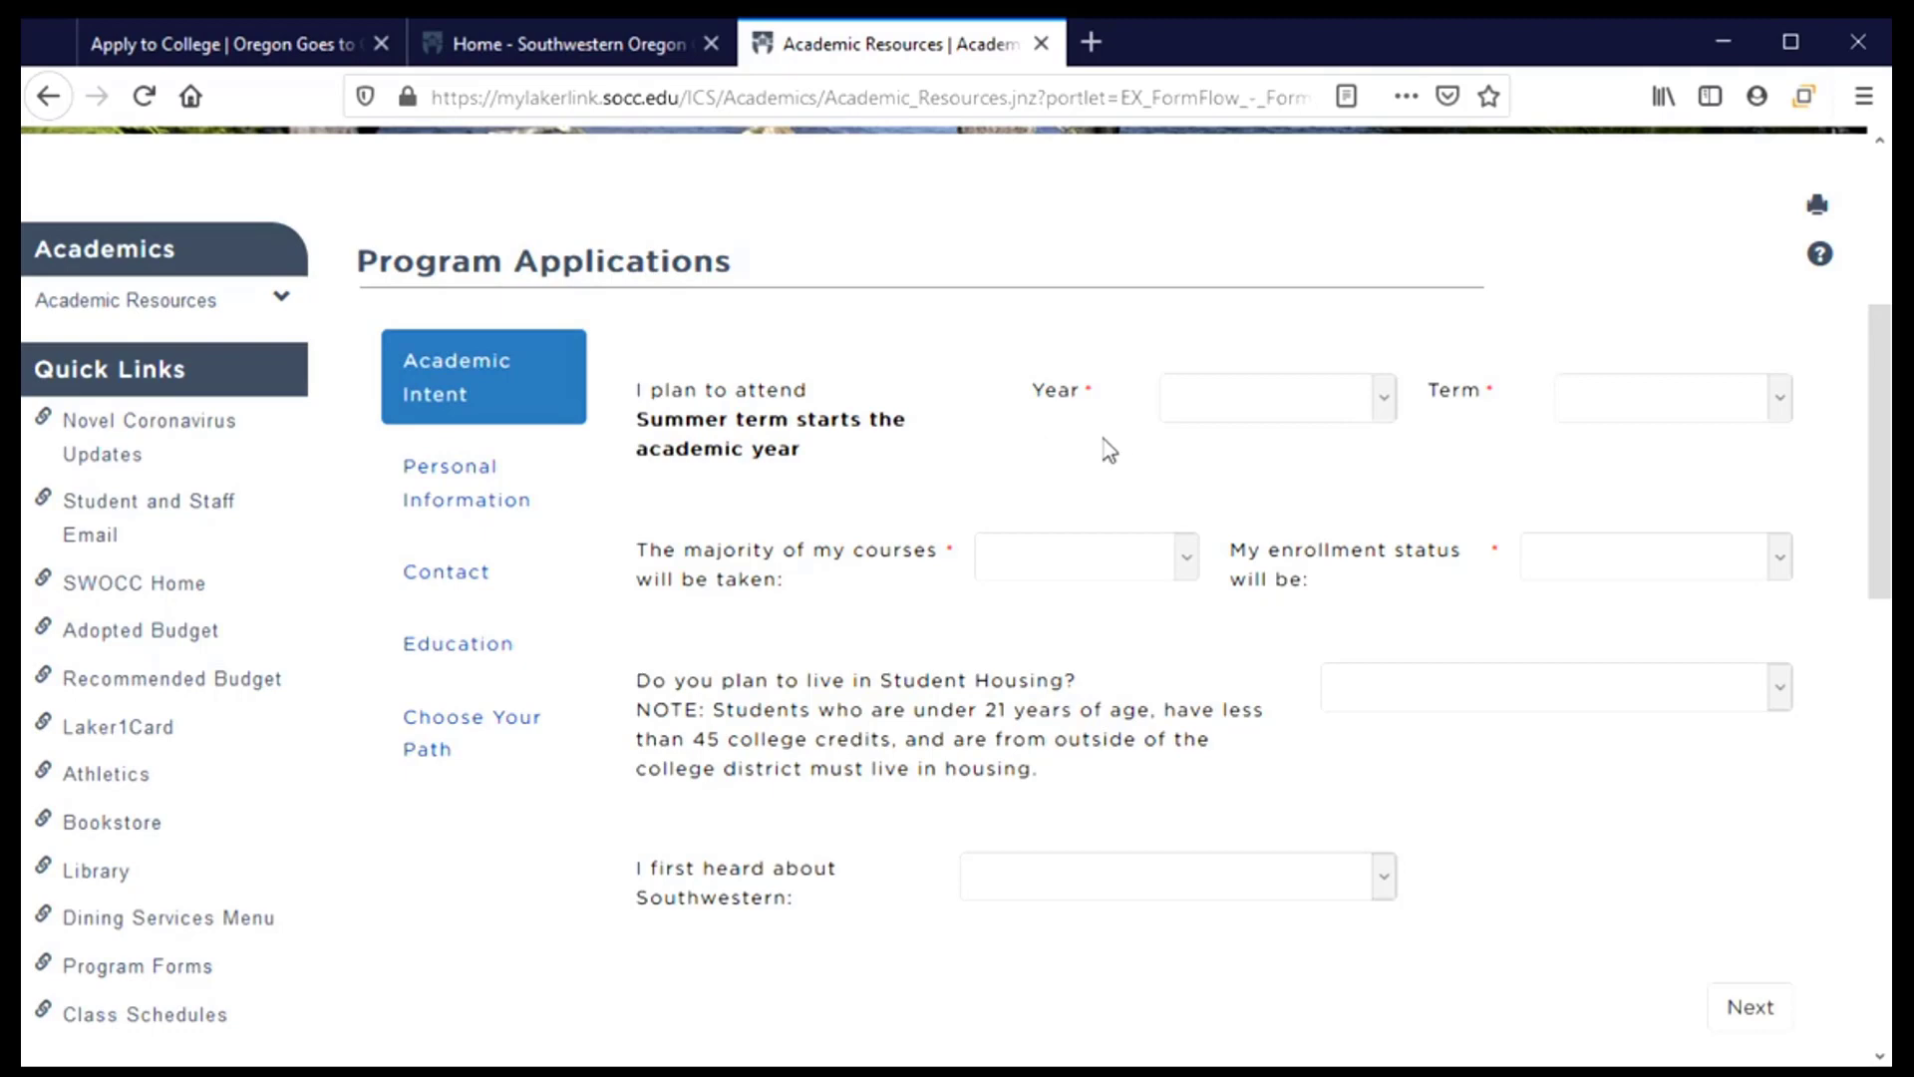
Choose 2021-2022 Academic Year, Fall Term, courses at the Coos Campus, and Full Time enrollment
left_click(1267, 418)
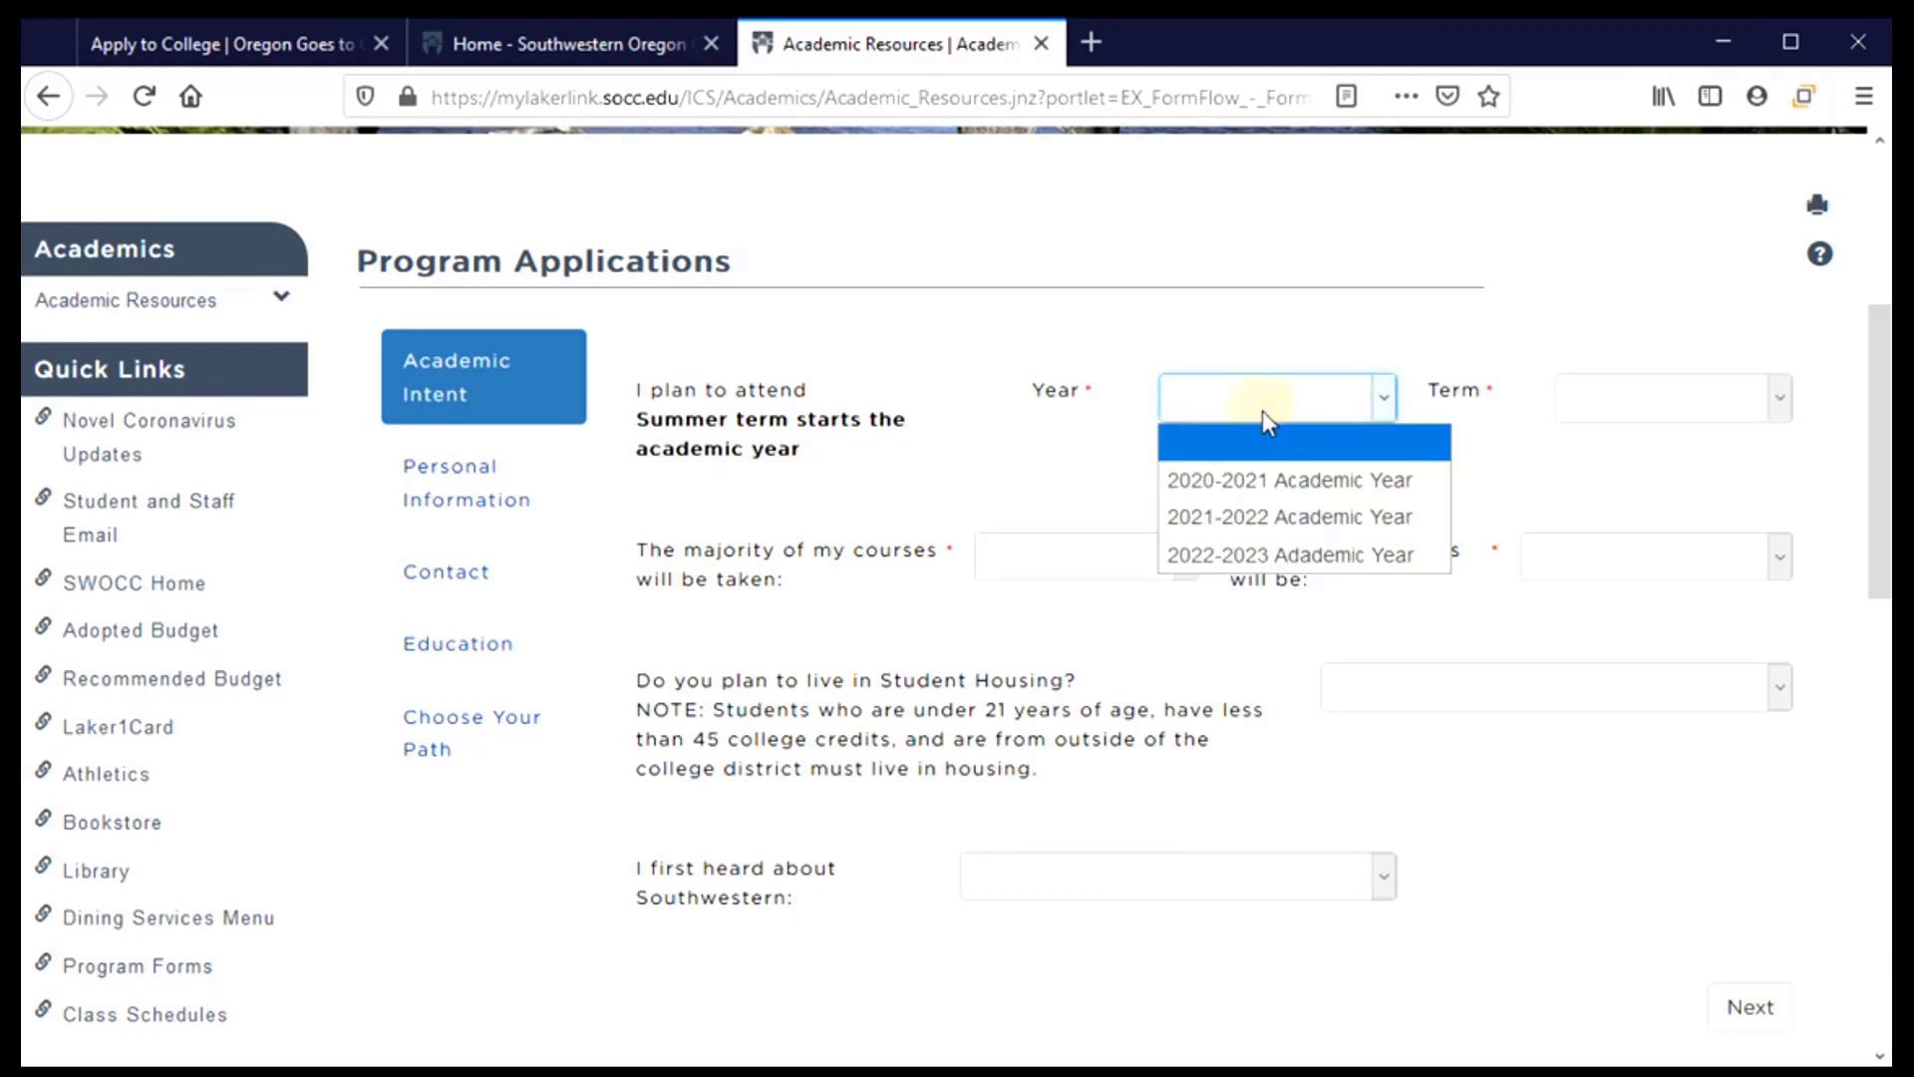
left_click(1292, 523)
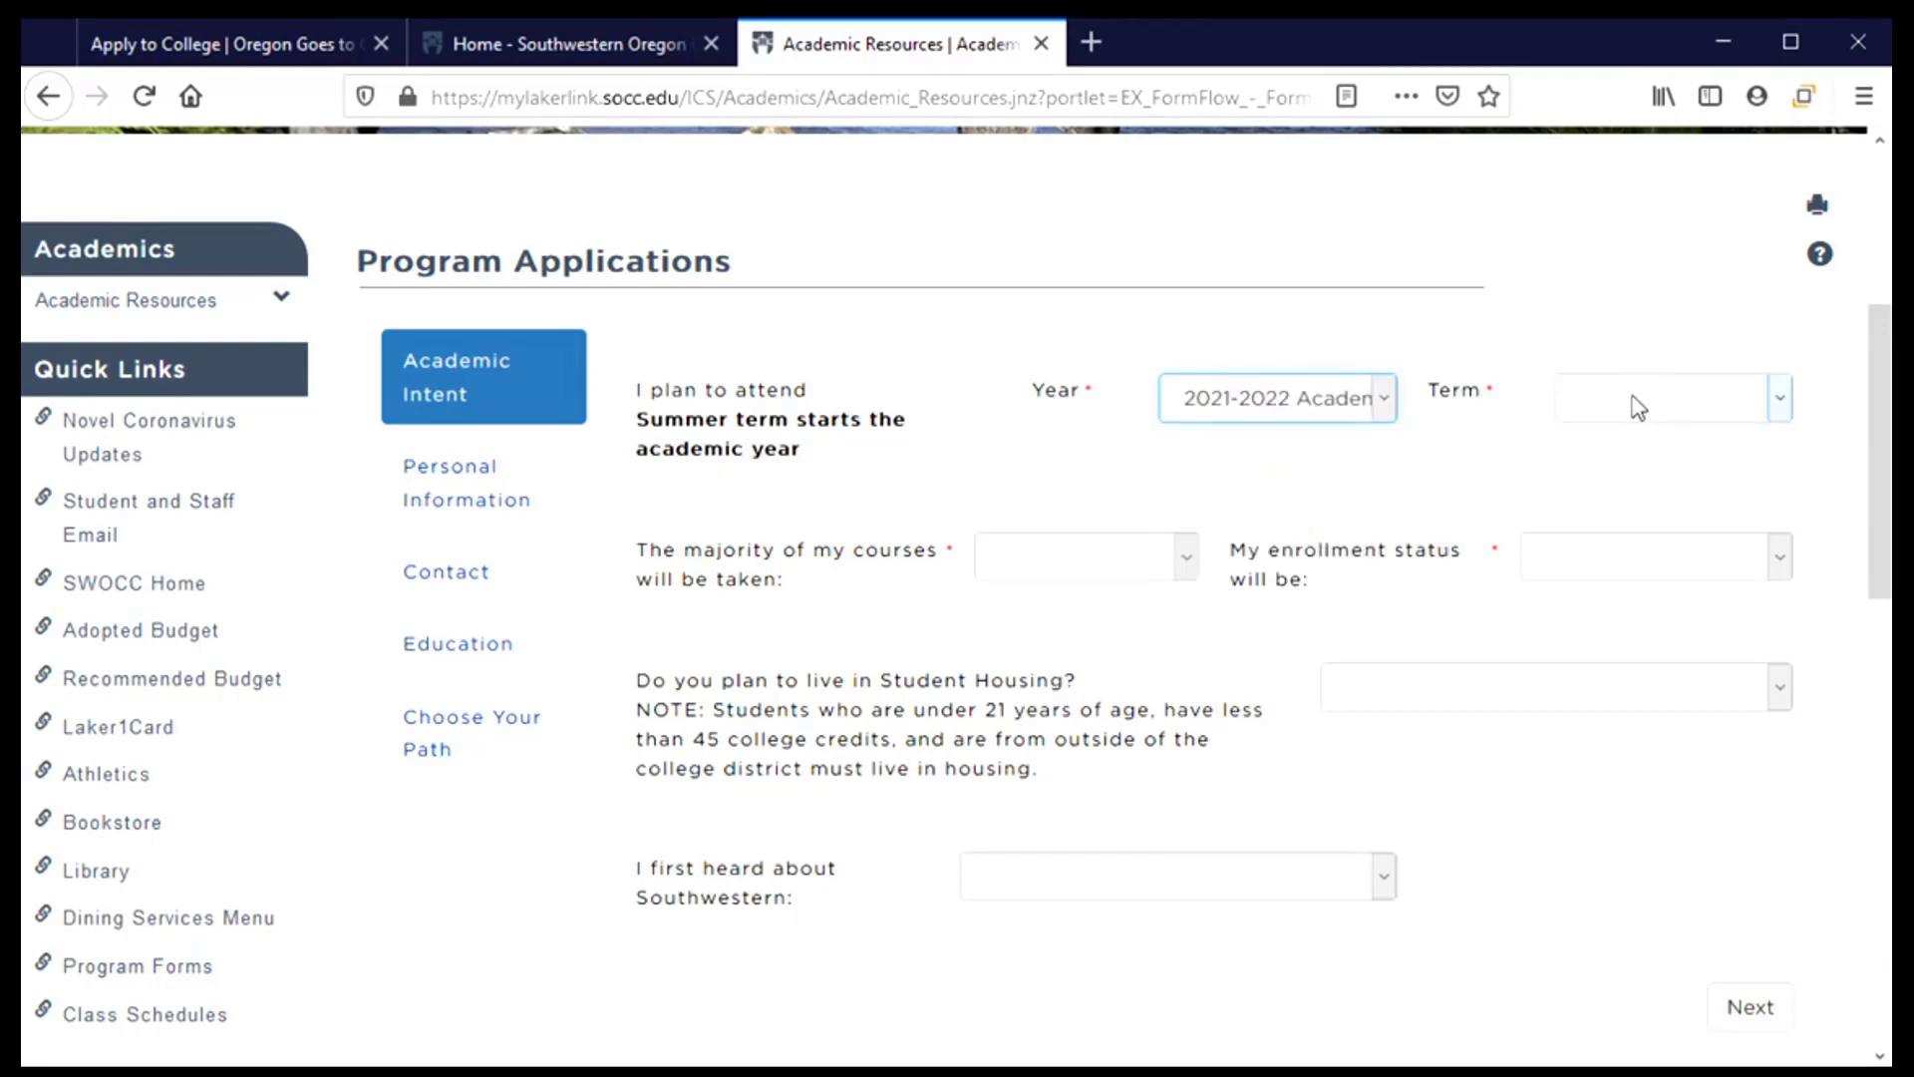
left_click(1638, 408)
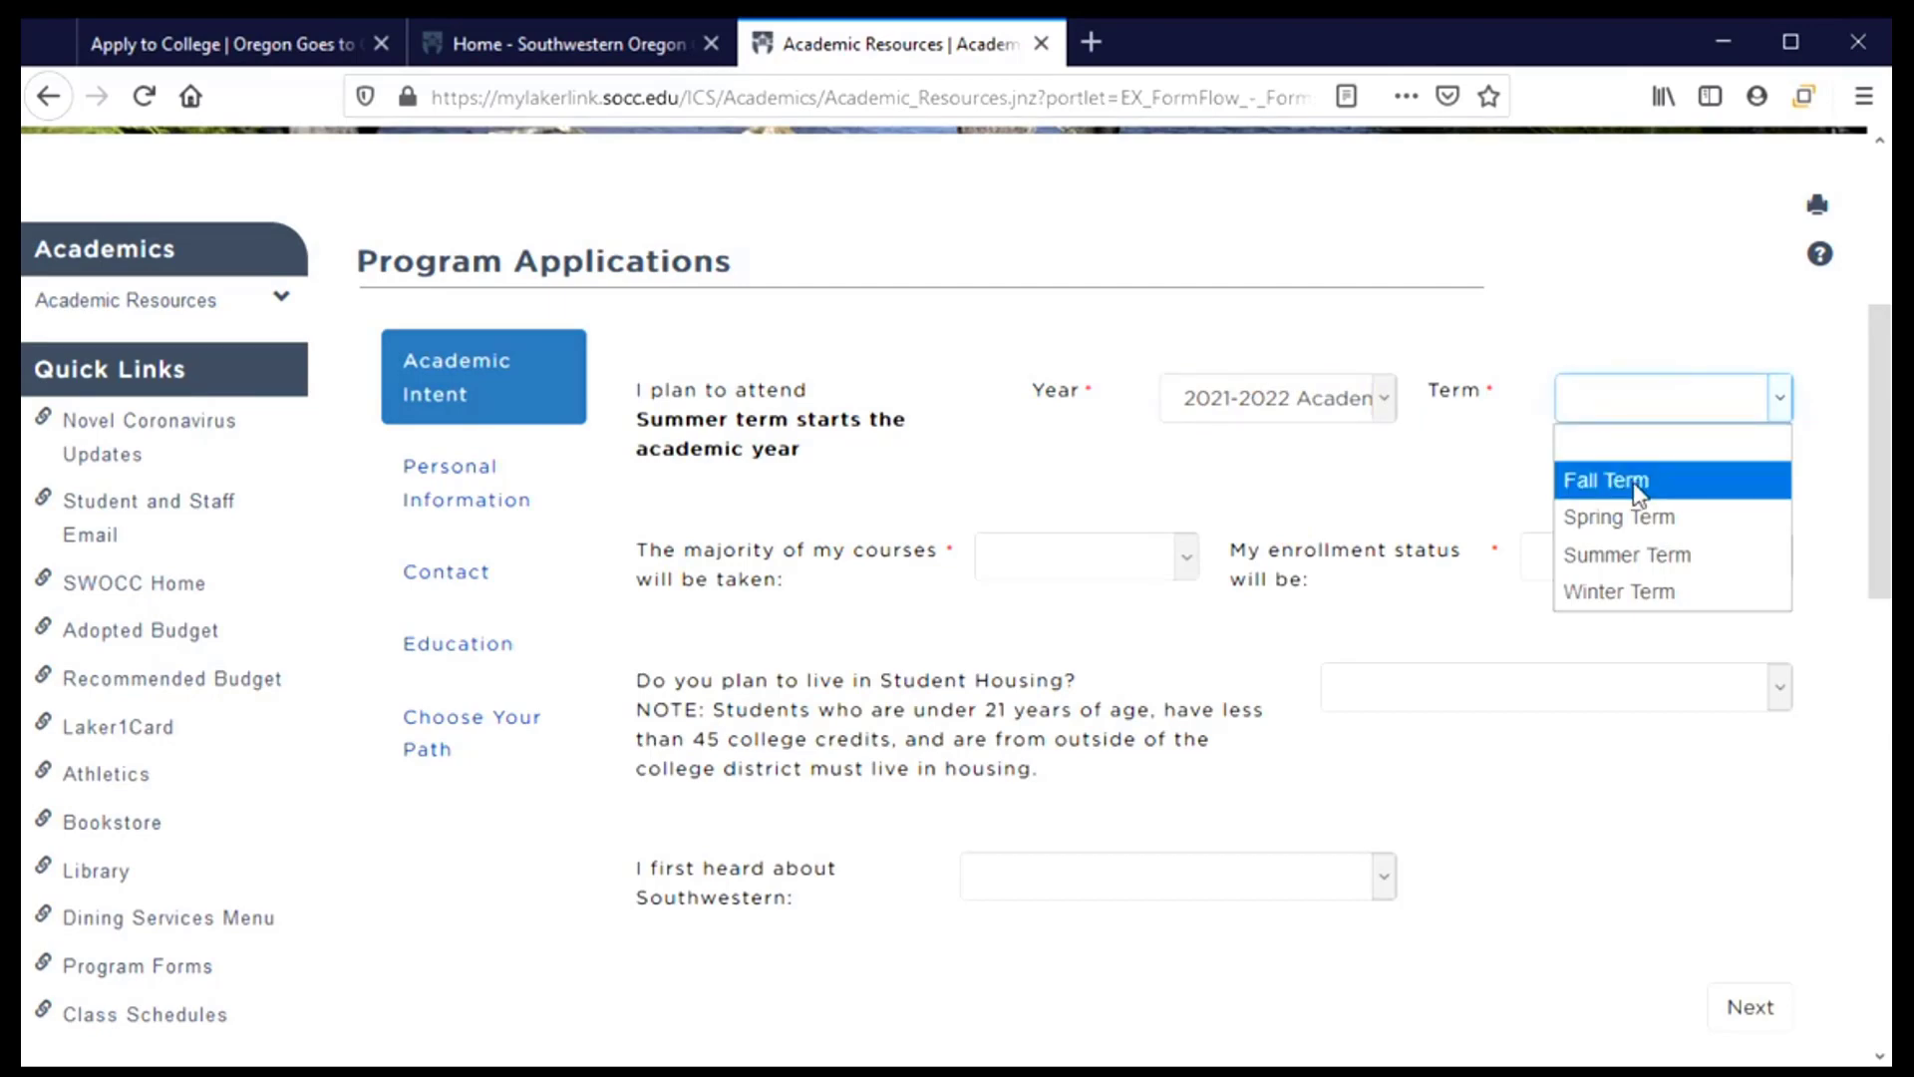
left_click(1638, 491)
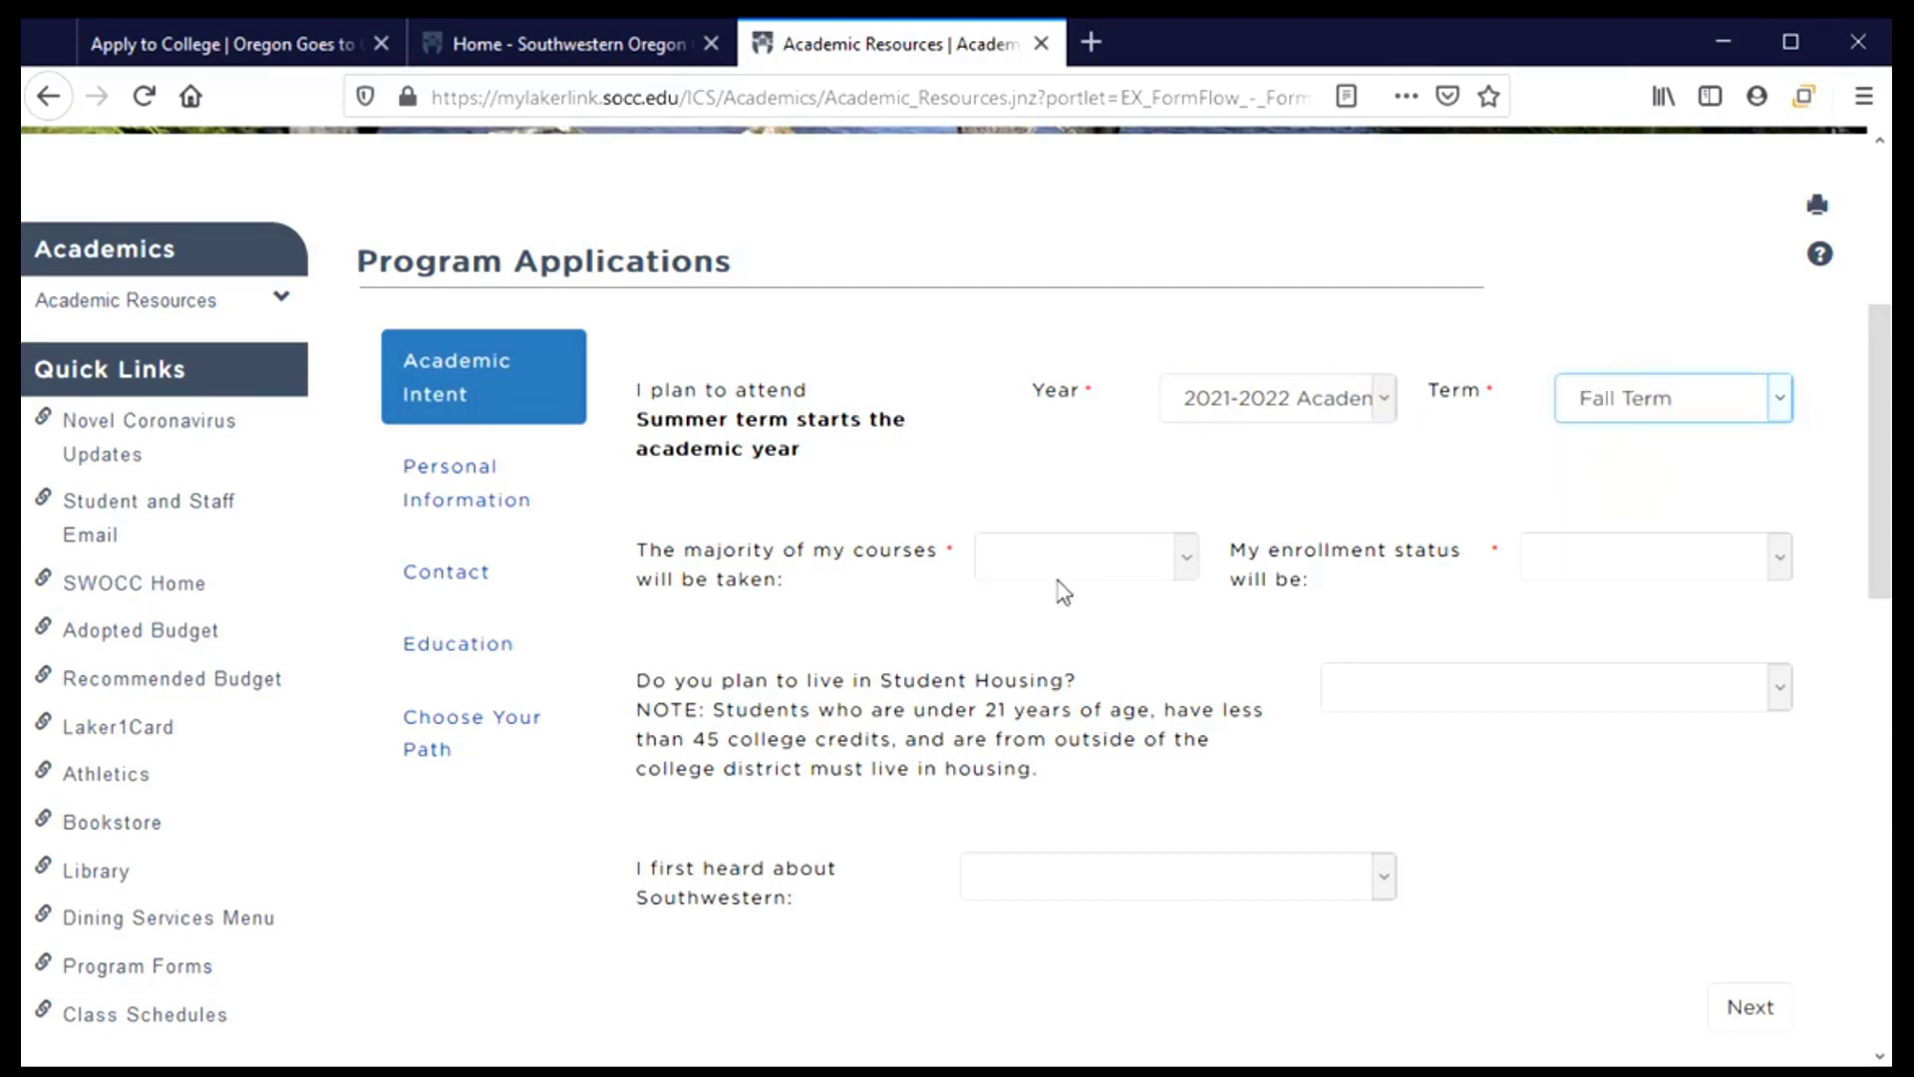
left_click(1185, 566)
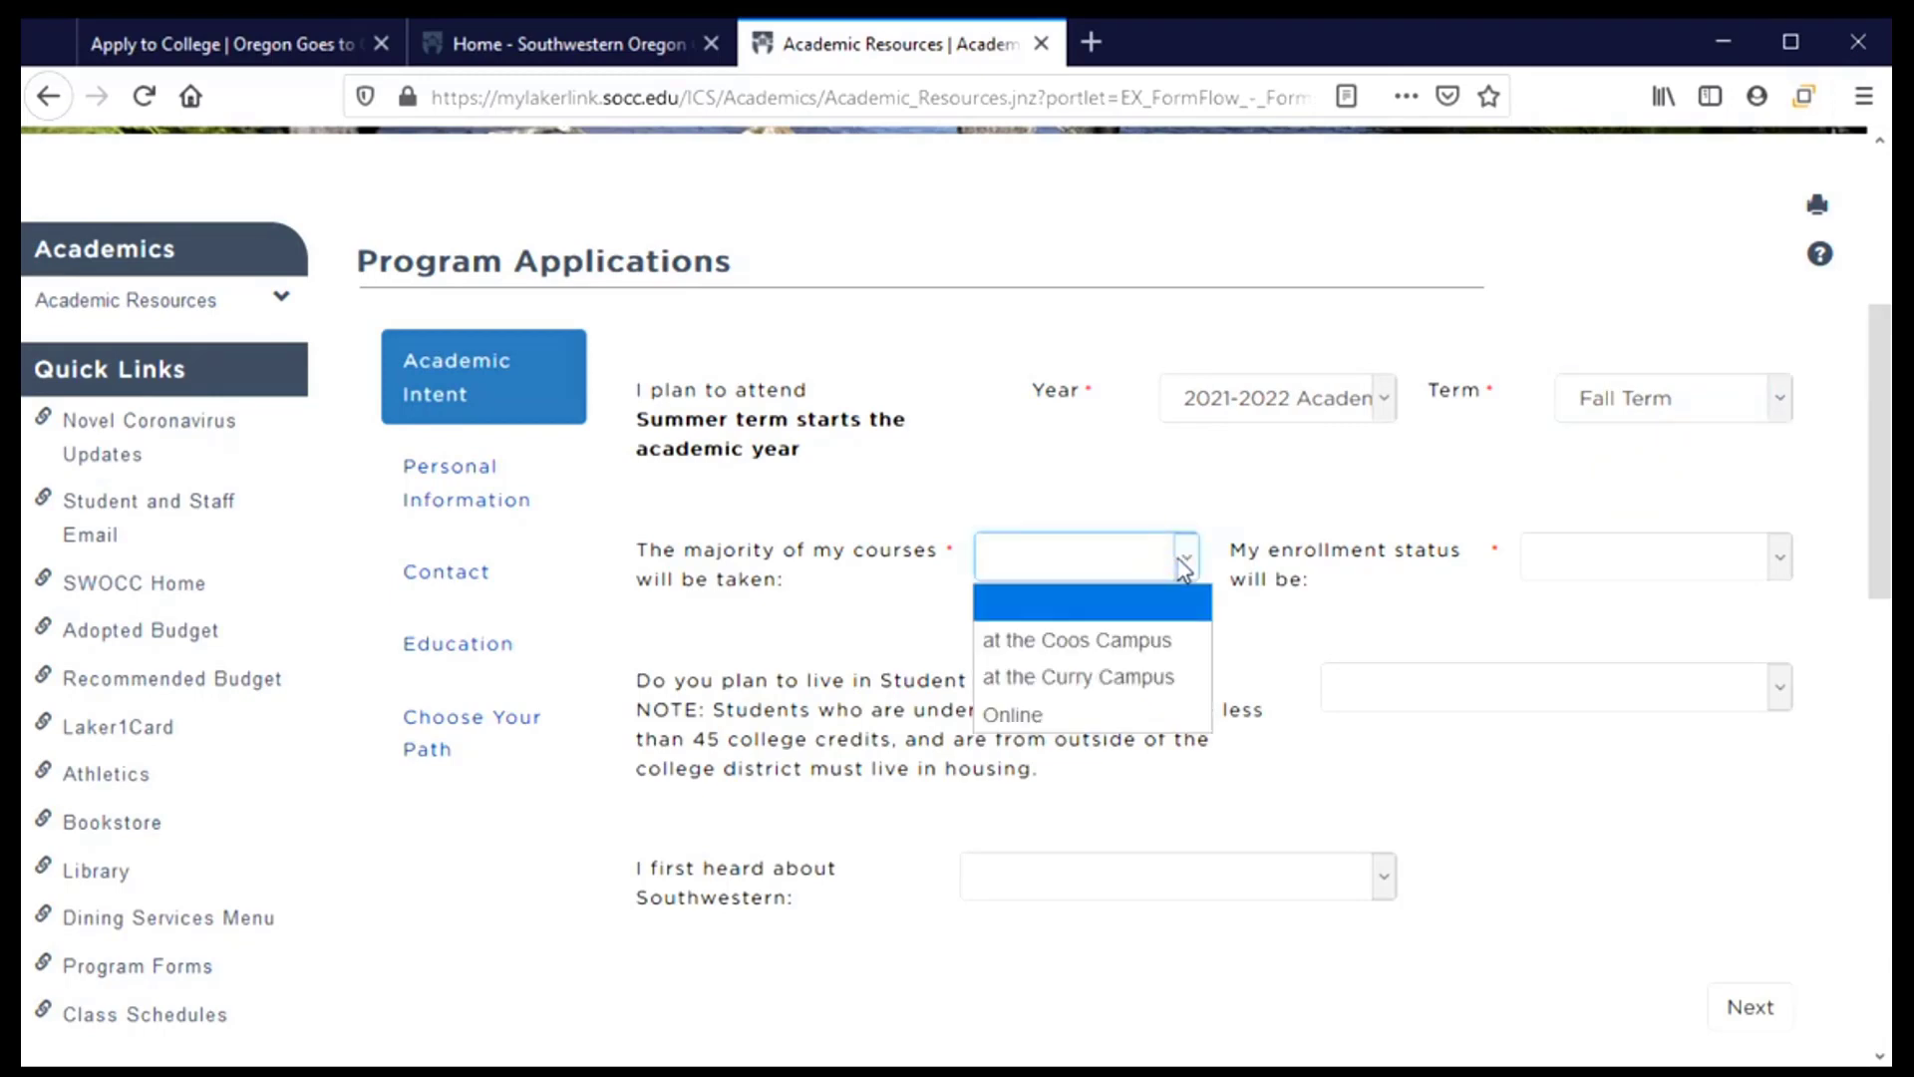
left_click(1170, 642)
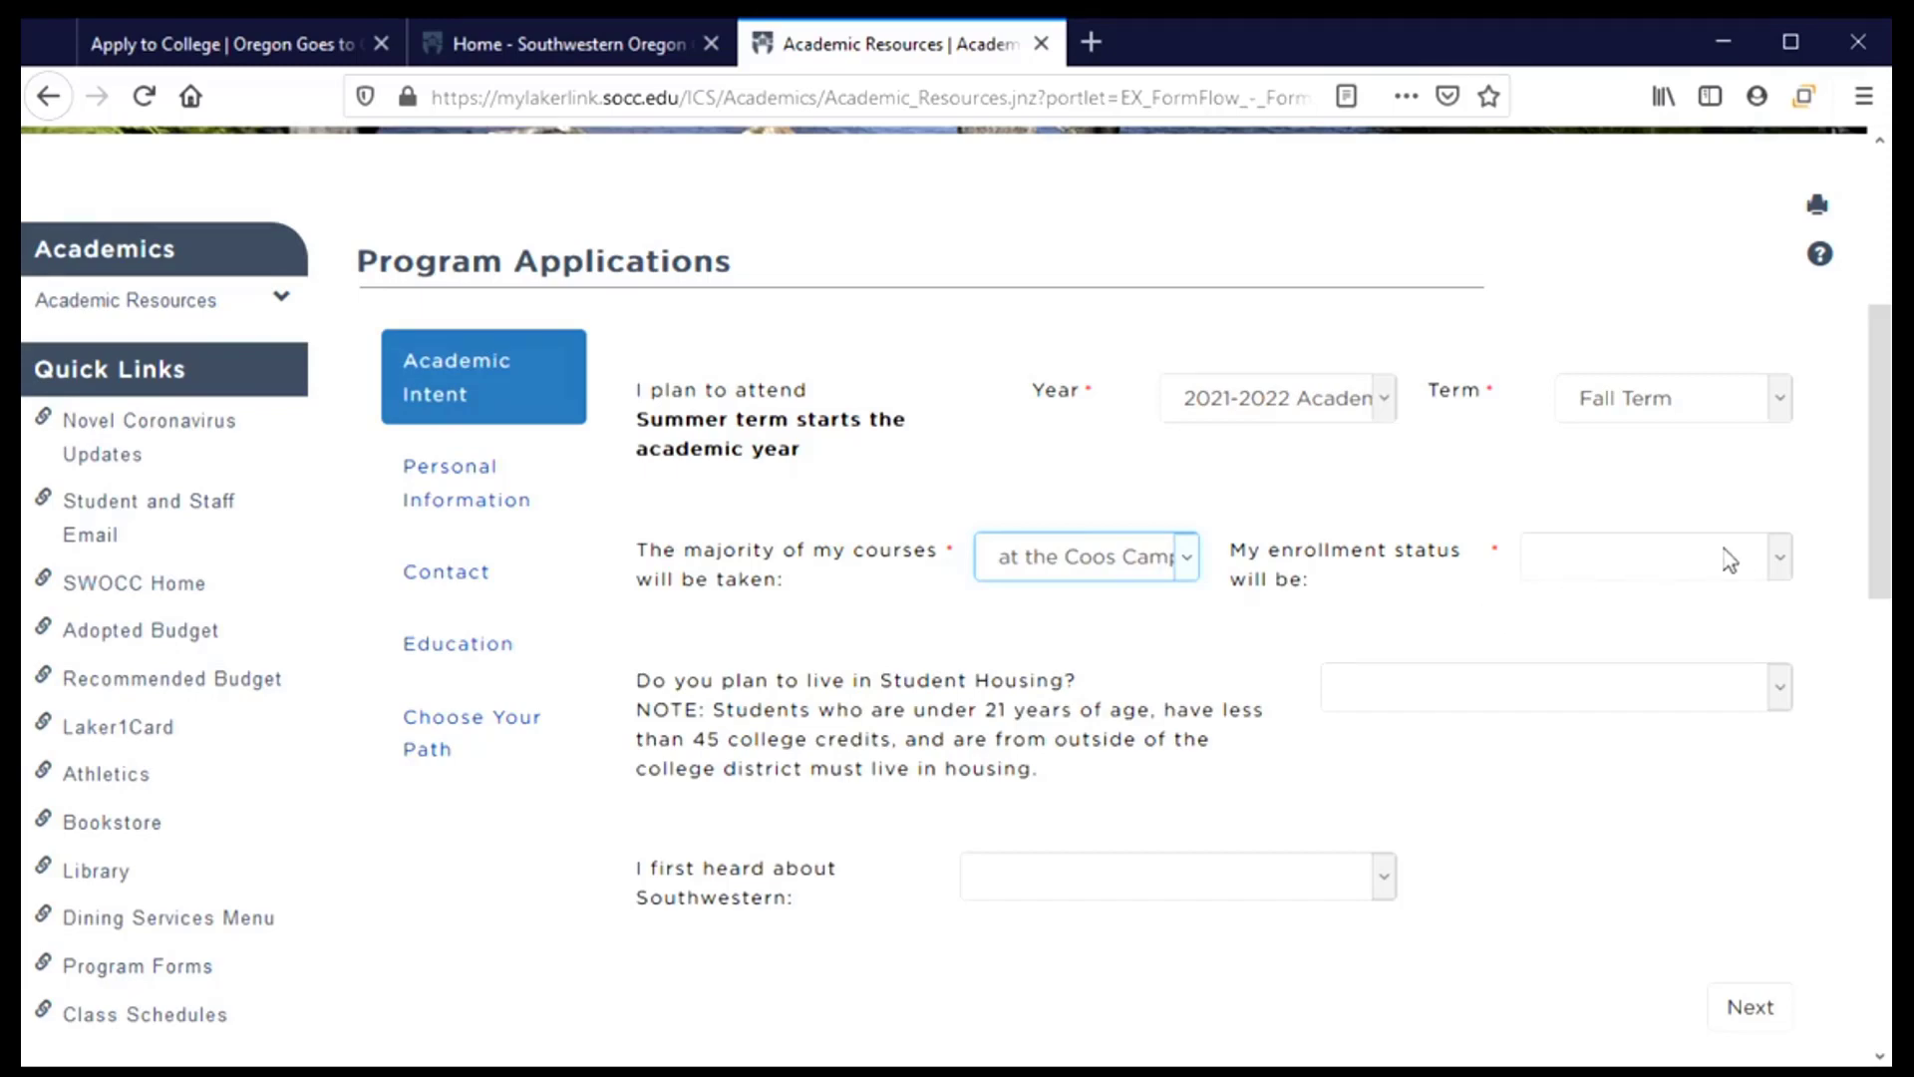
left_click(1780, 578)
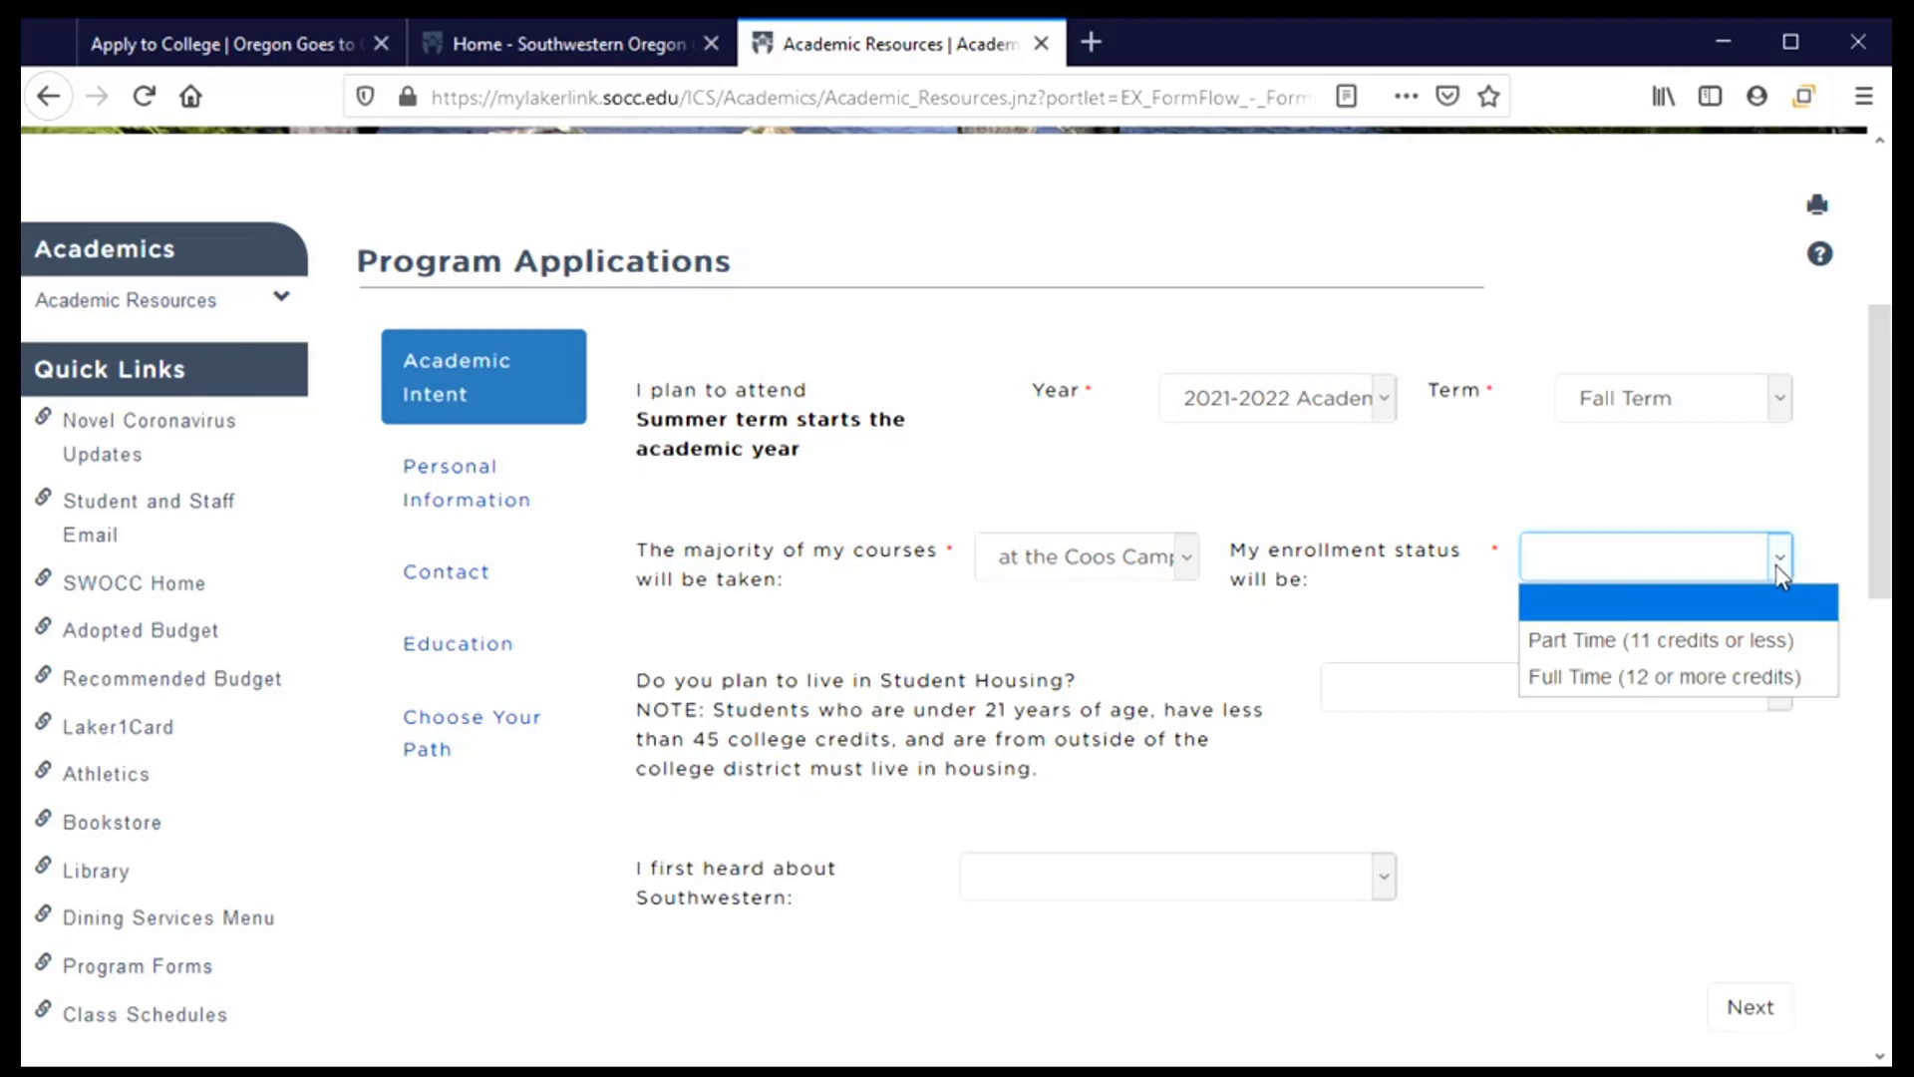
left_click(1568, 674)
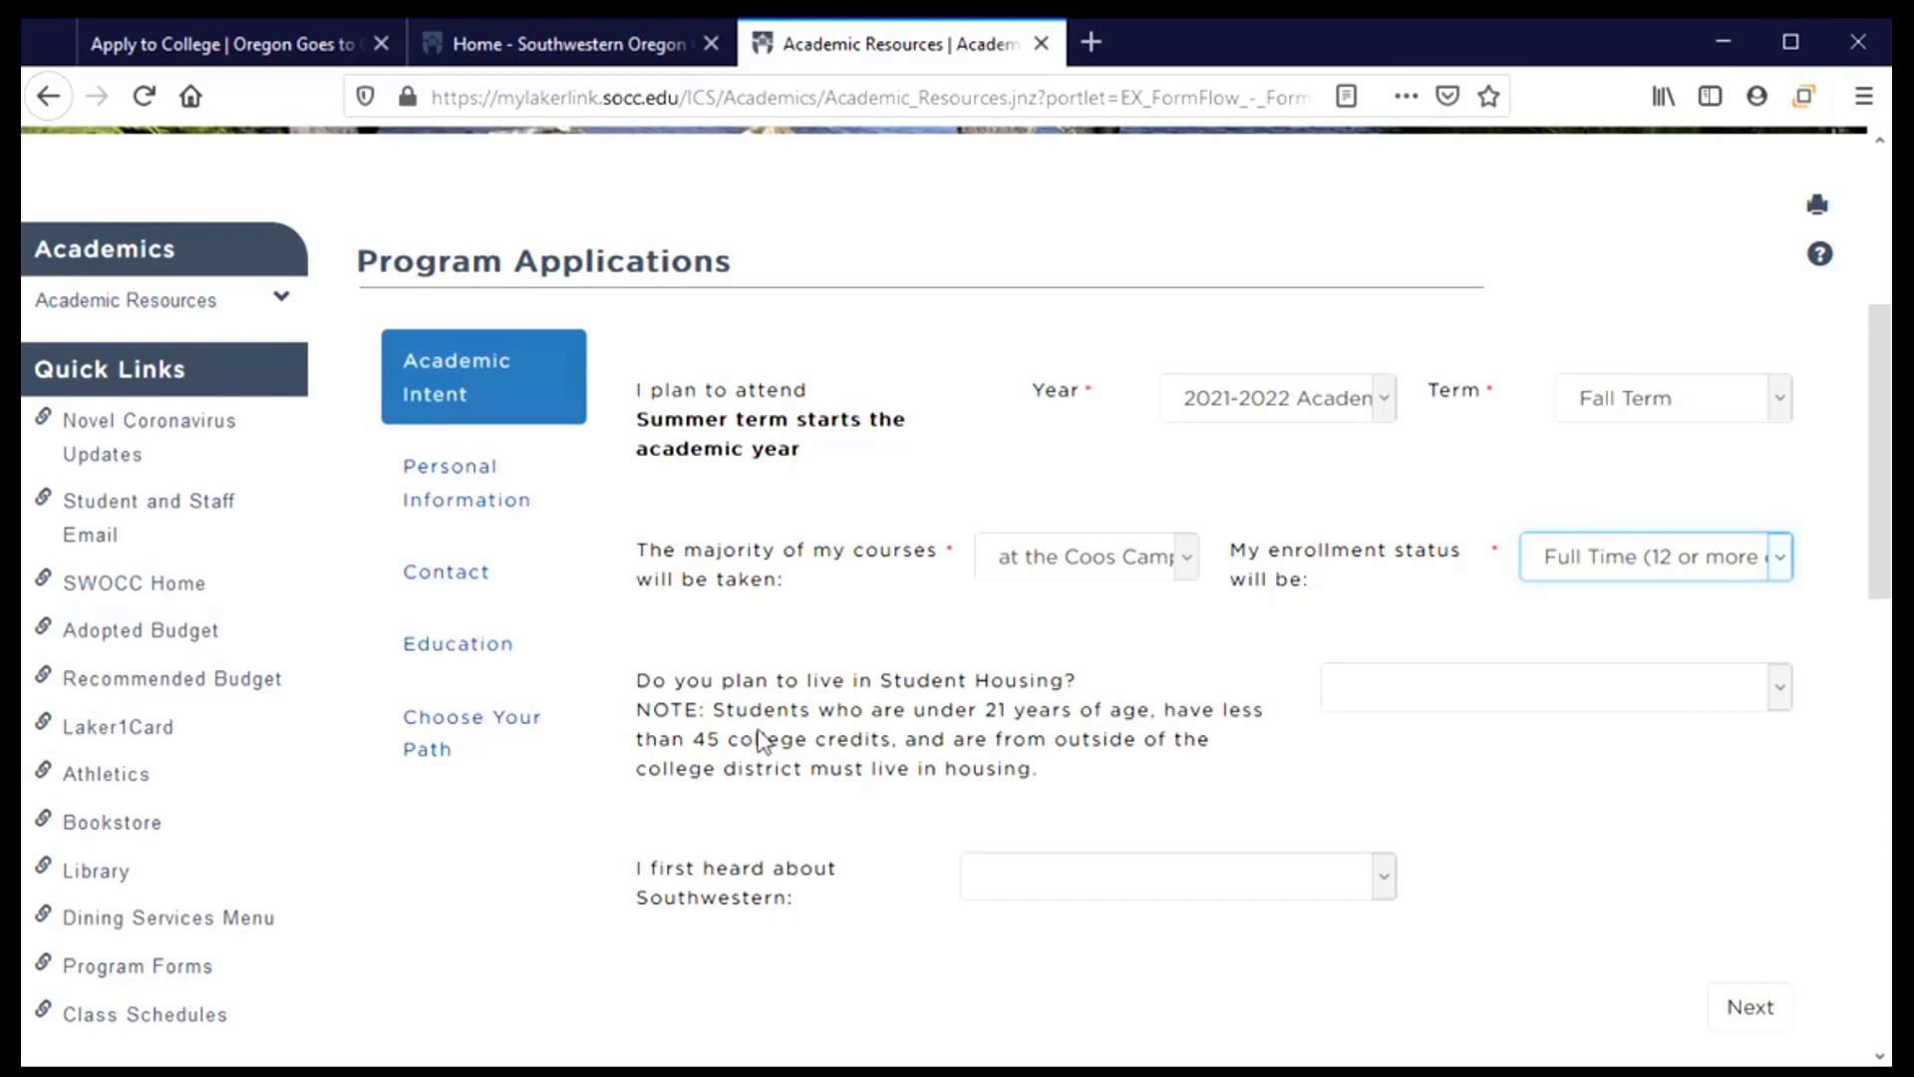
Set Student Housing to Yes and the referral source to Friend or Family
left_click(1596, 675)
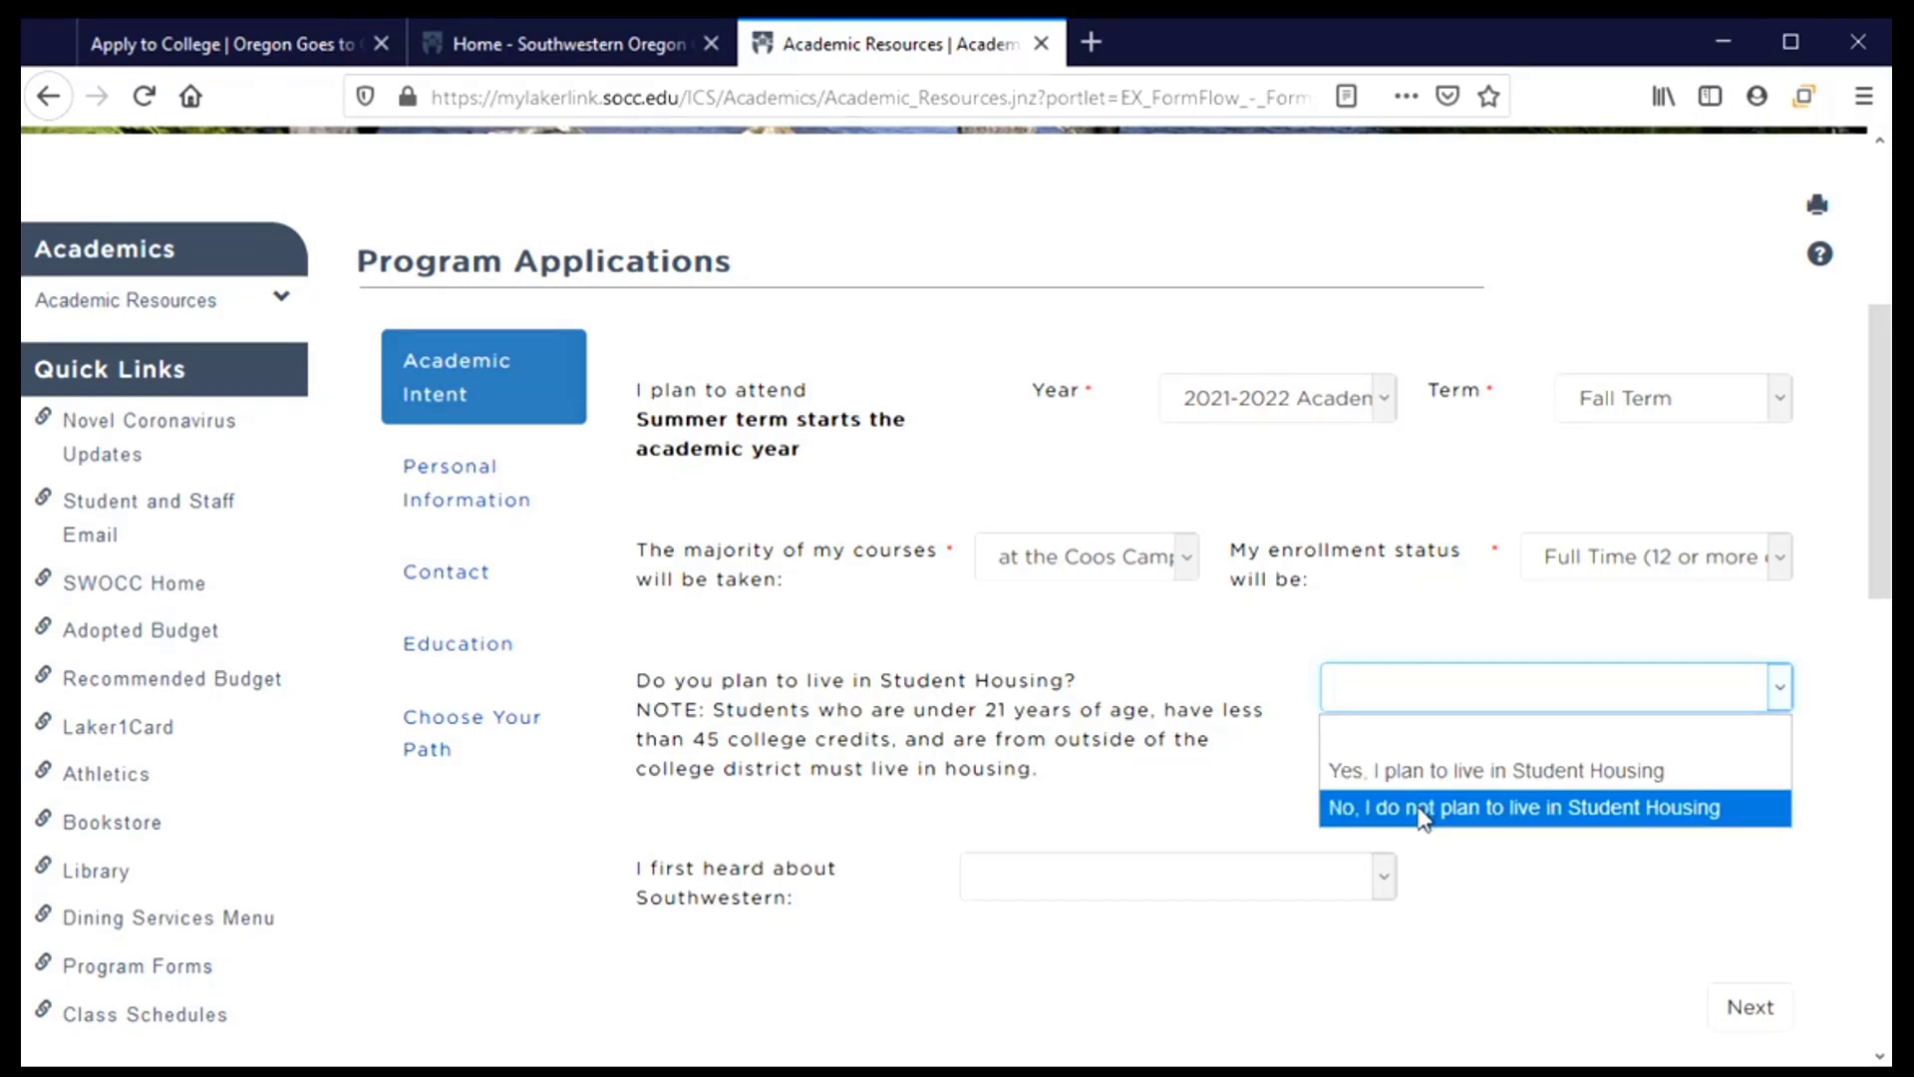
left_click(1426, 774)
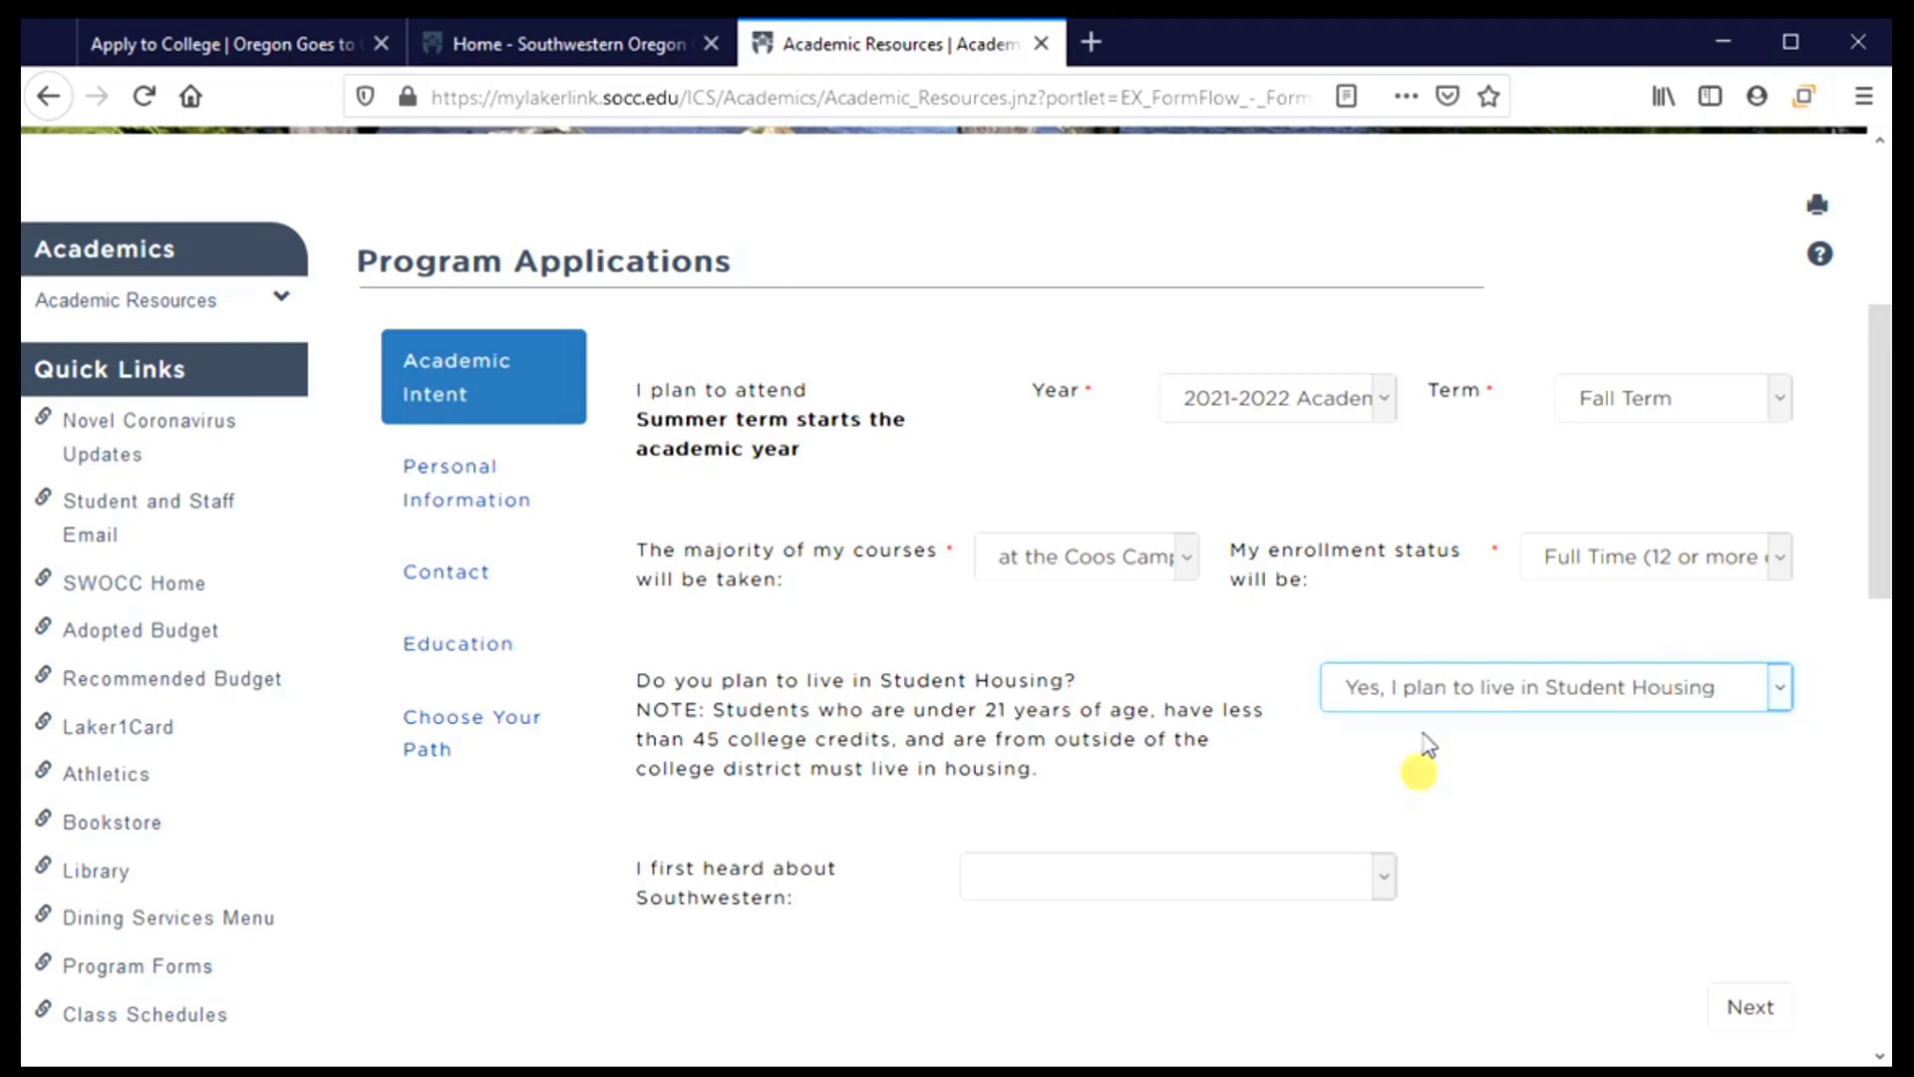
left_click(1367, 896)
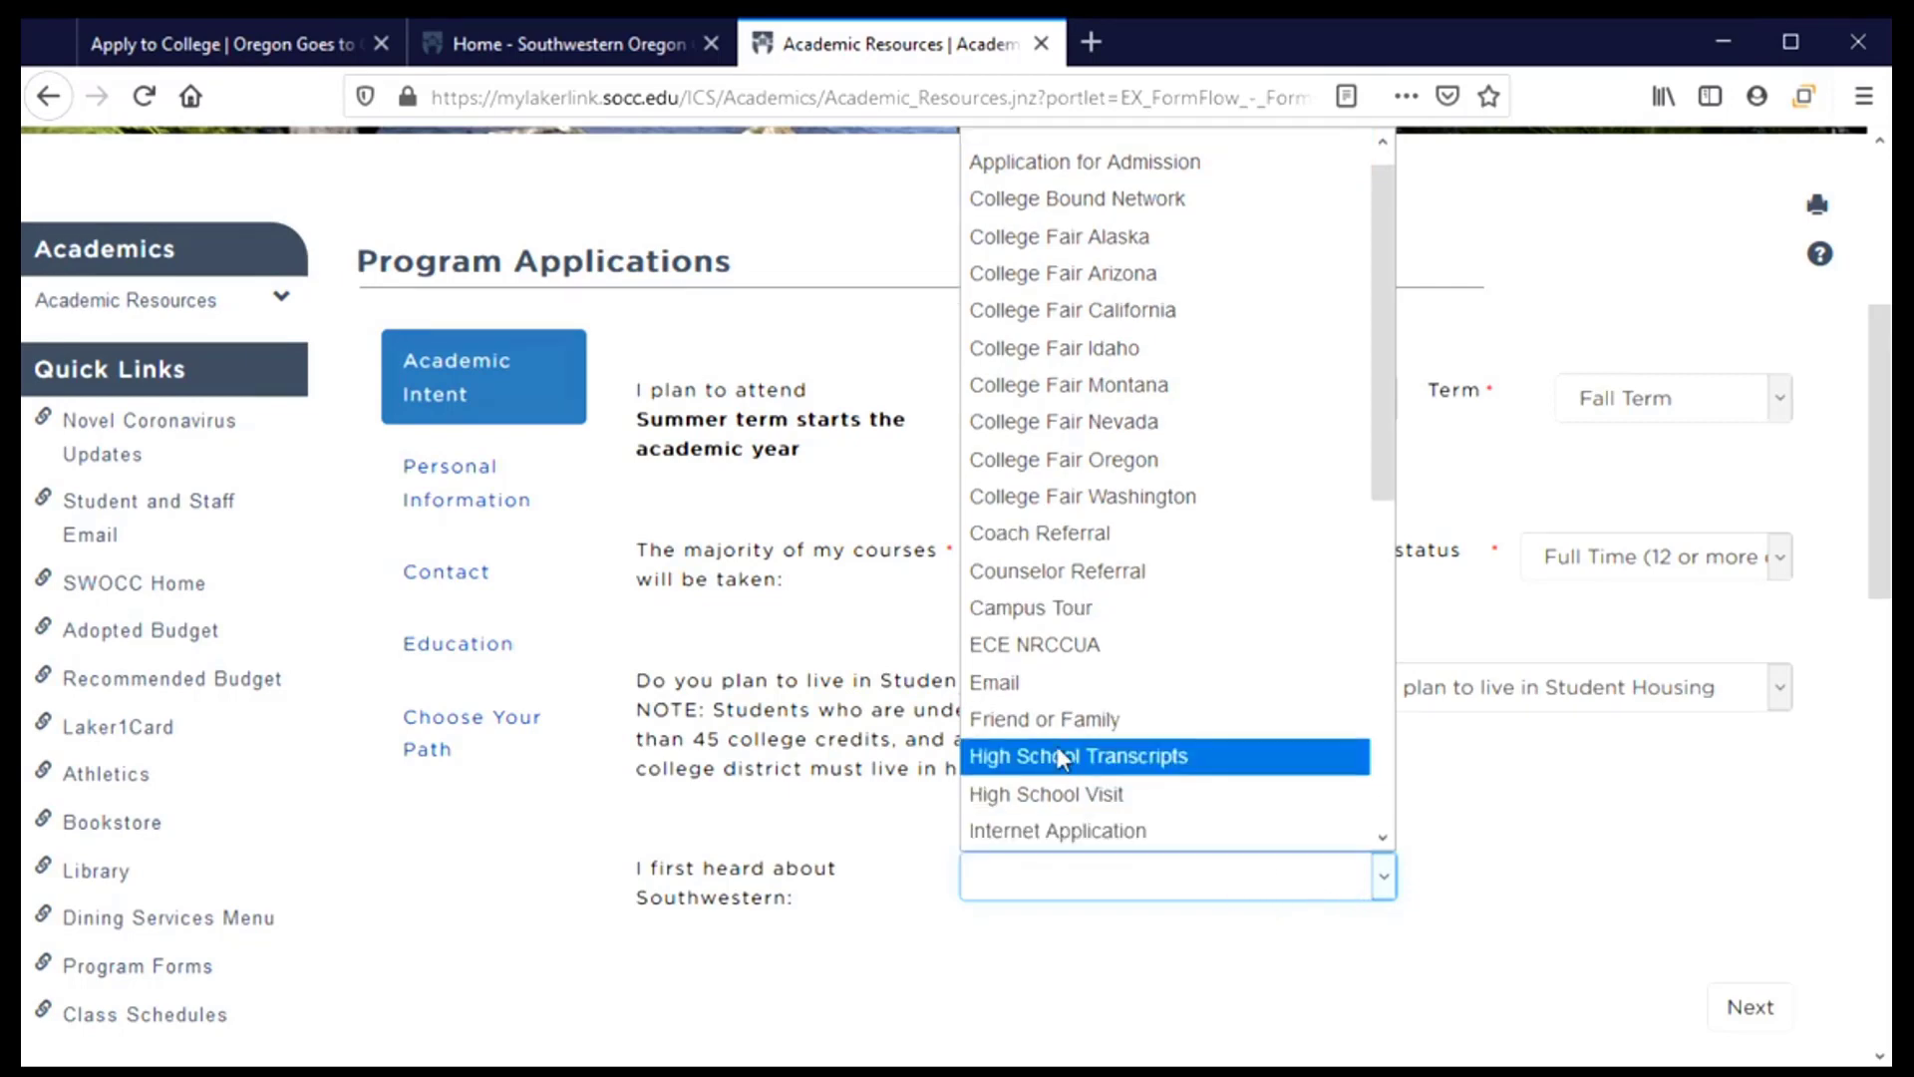
left_click(1050, 720)
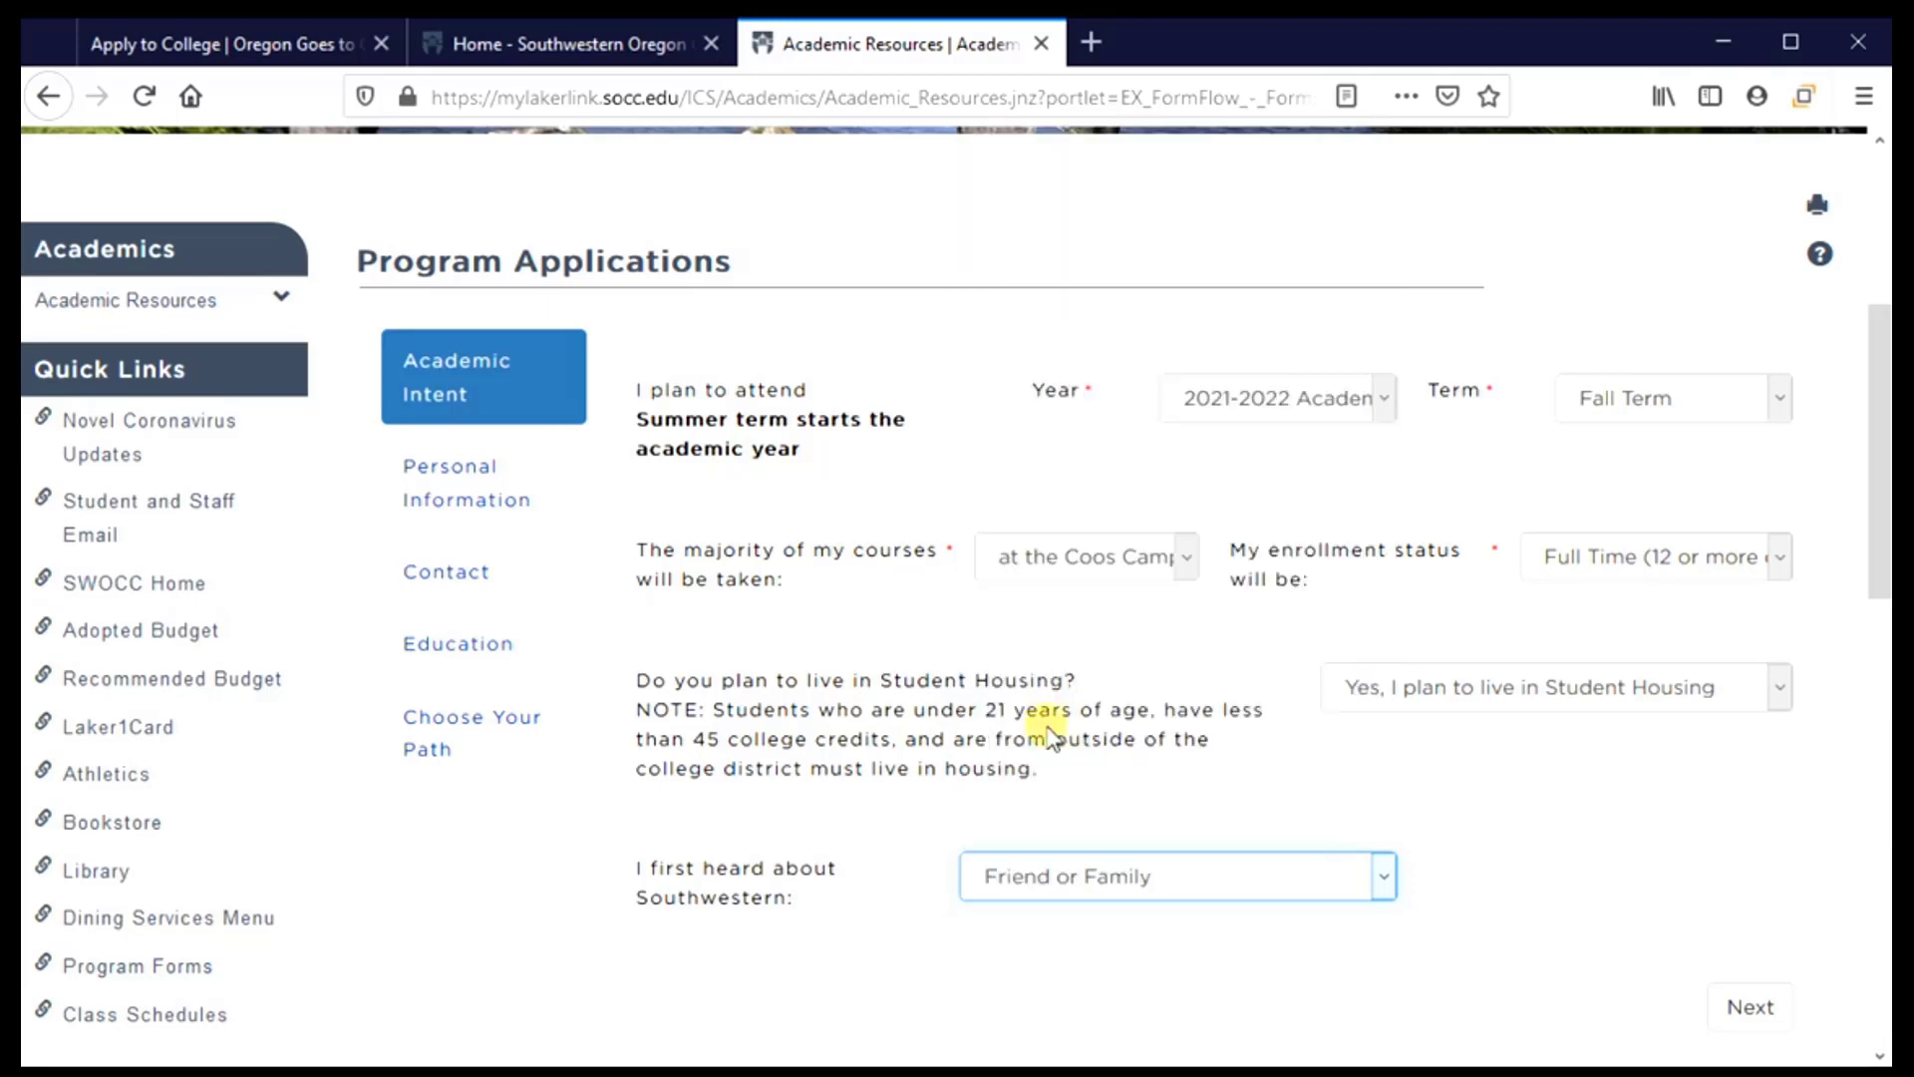
Advance to Personal Information and enter the applicant's legal first, middle and last names
left_click(1748, 1025)
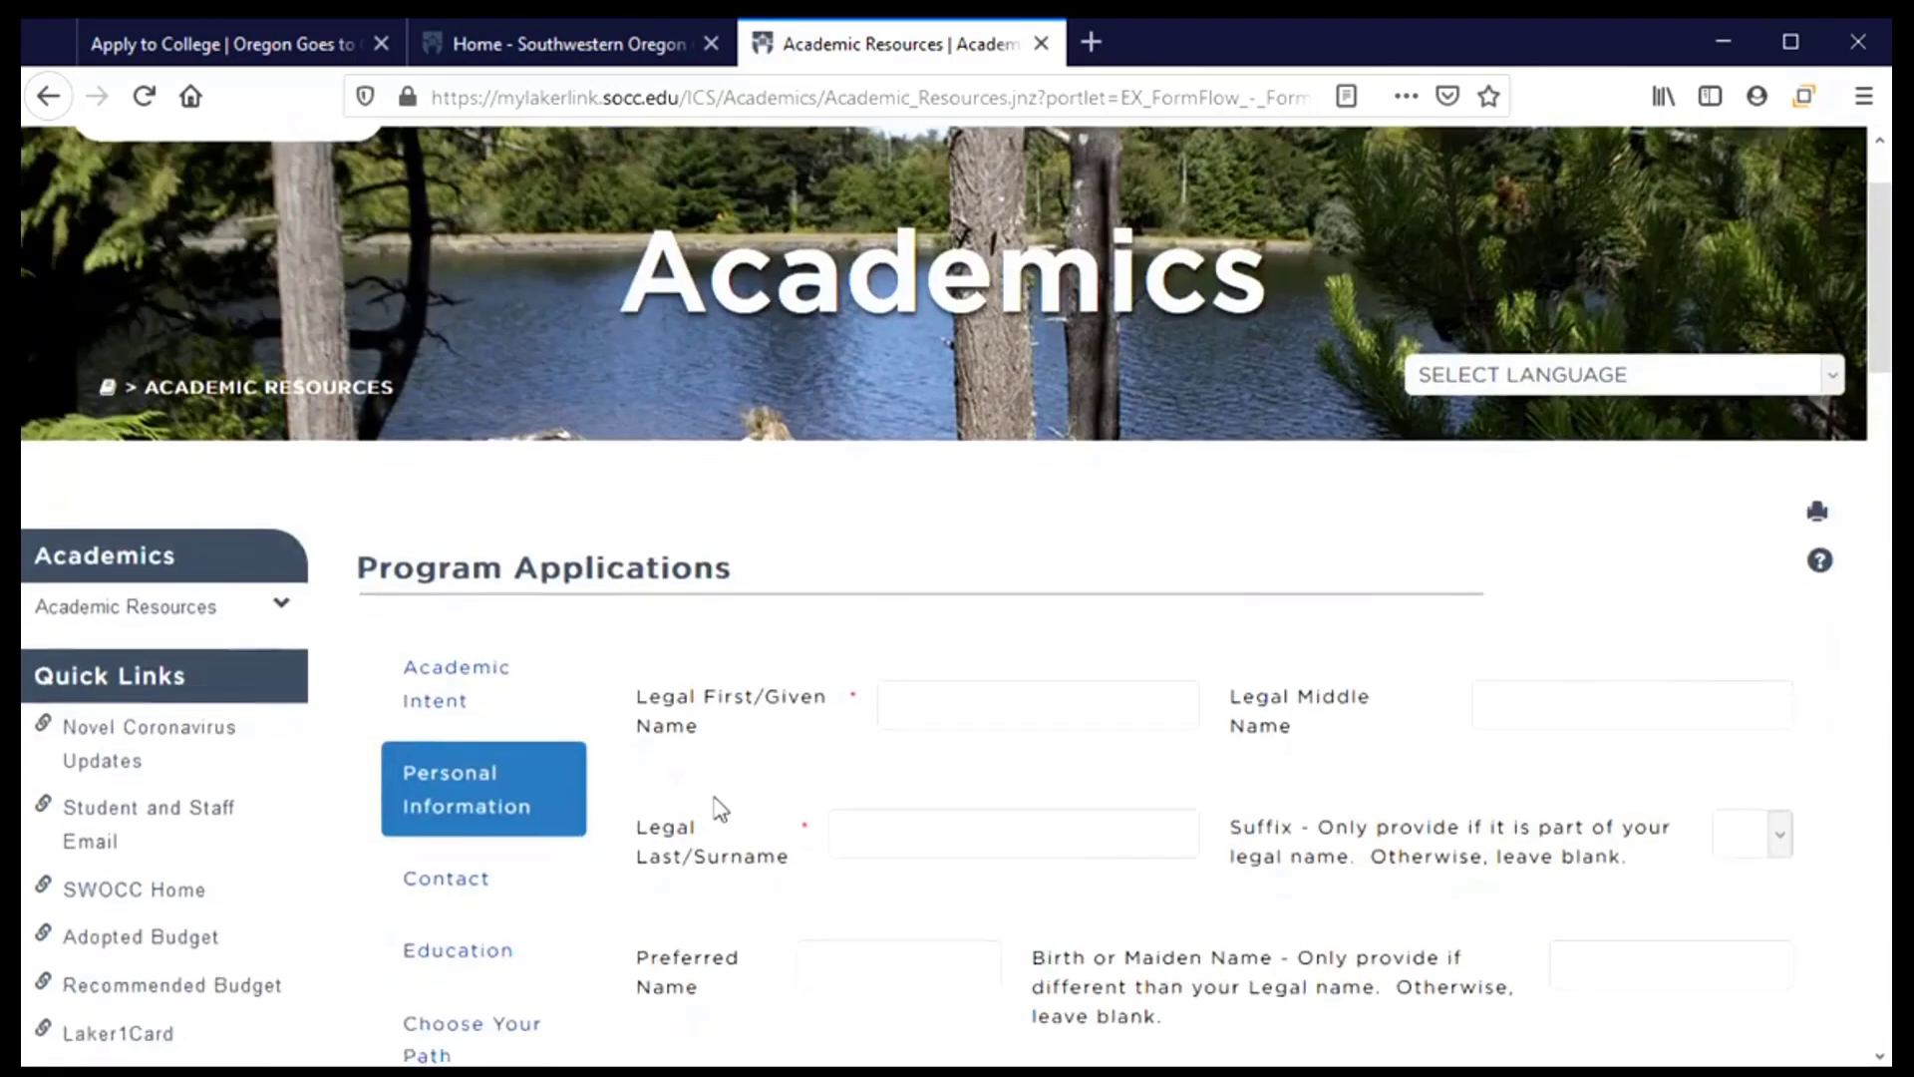
scroll(717, 800, "down", 1)
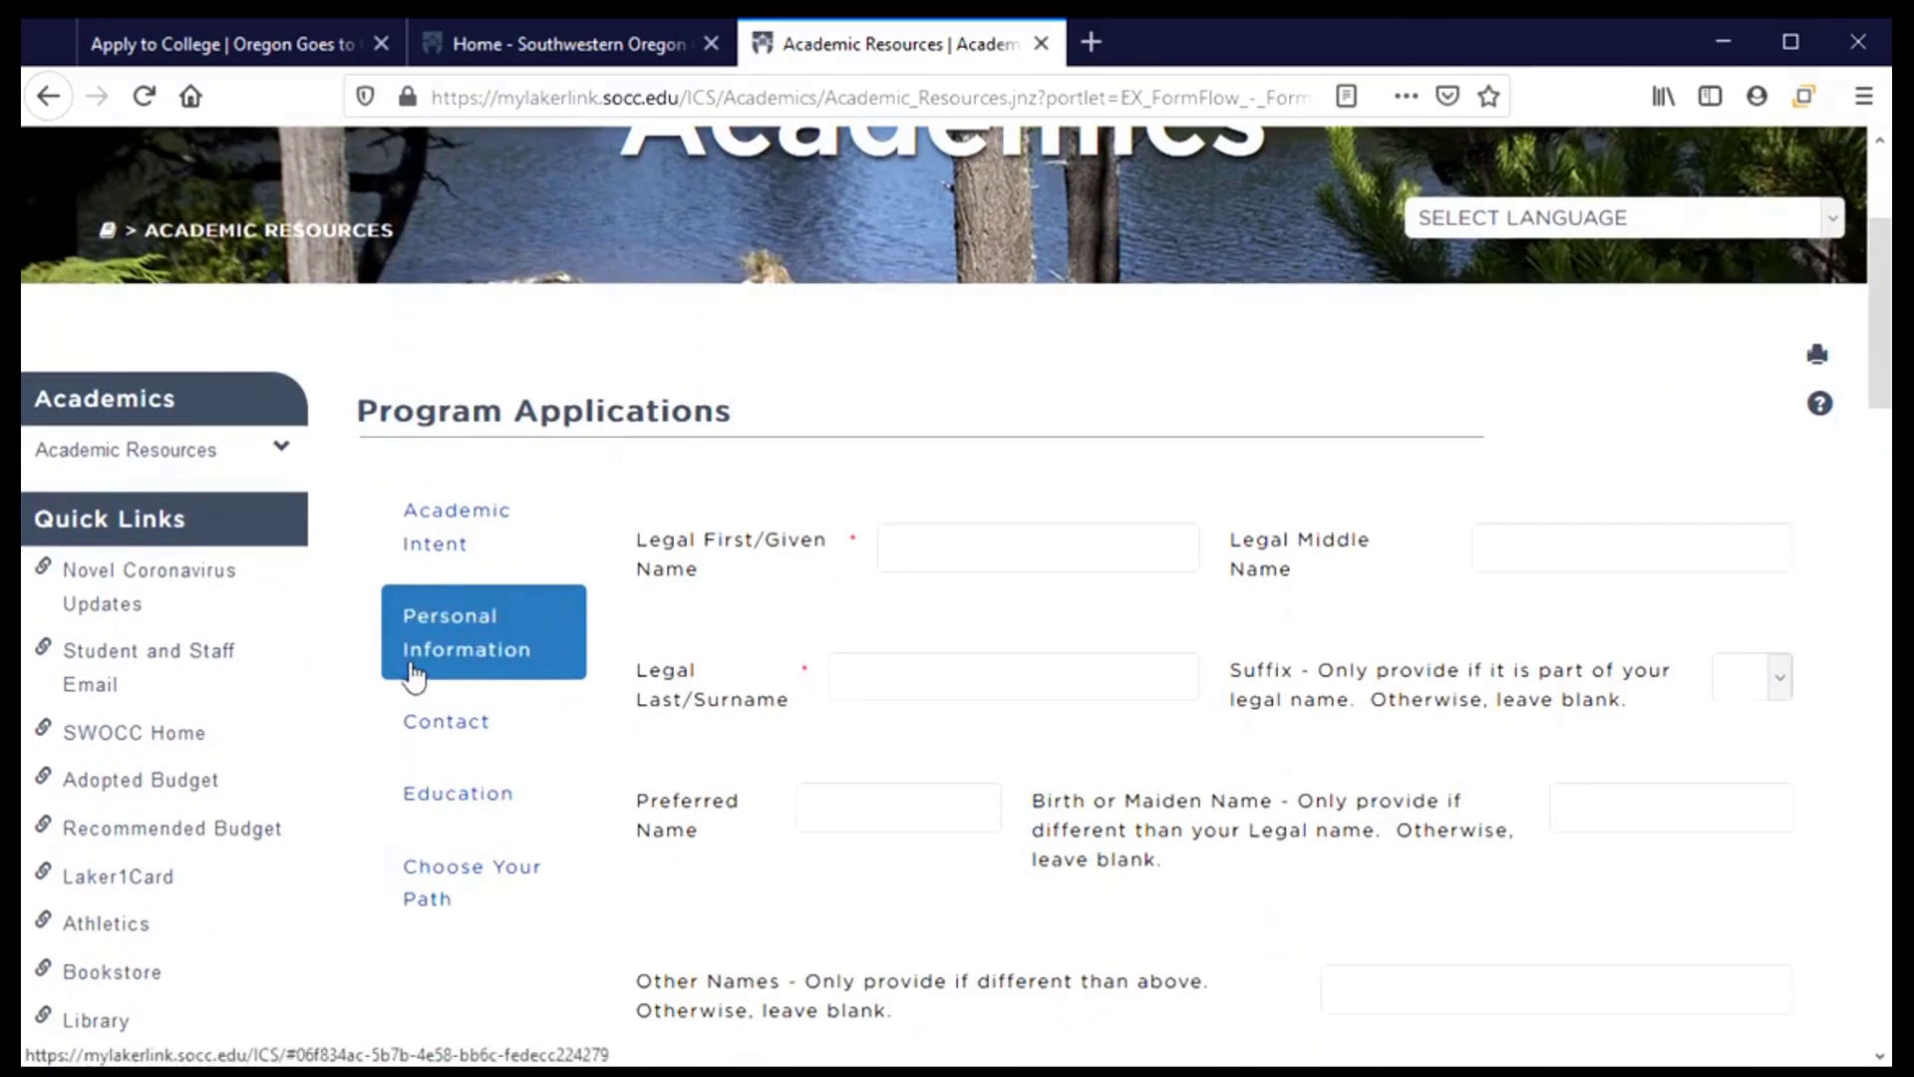
scroll(703, 651, "down", 1)
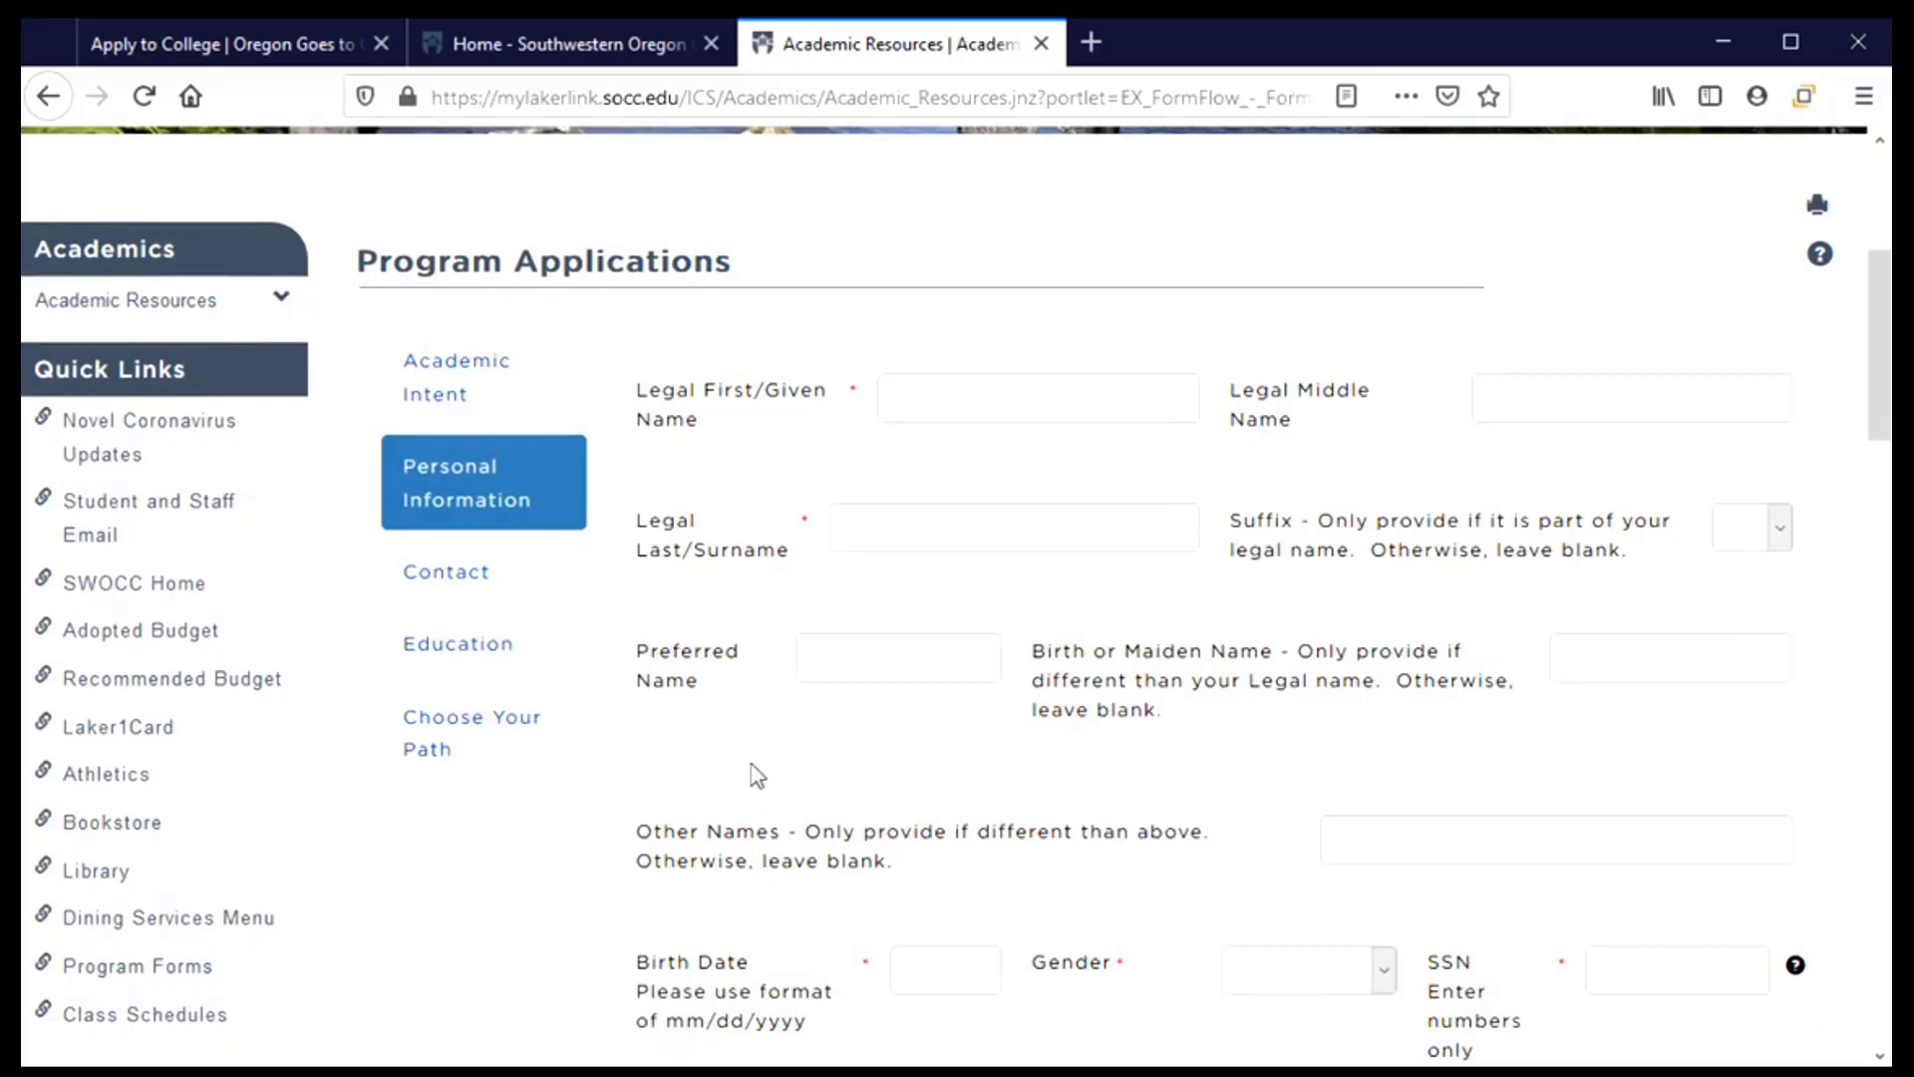
left_click(984, 406)
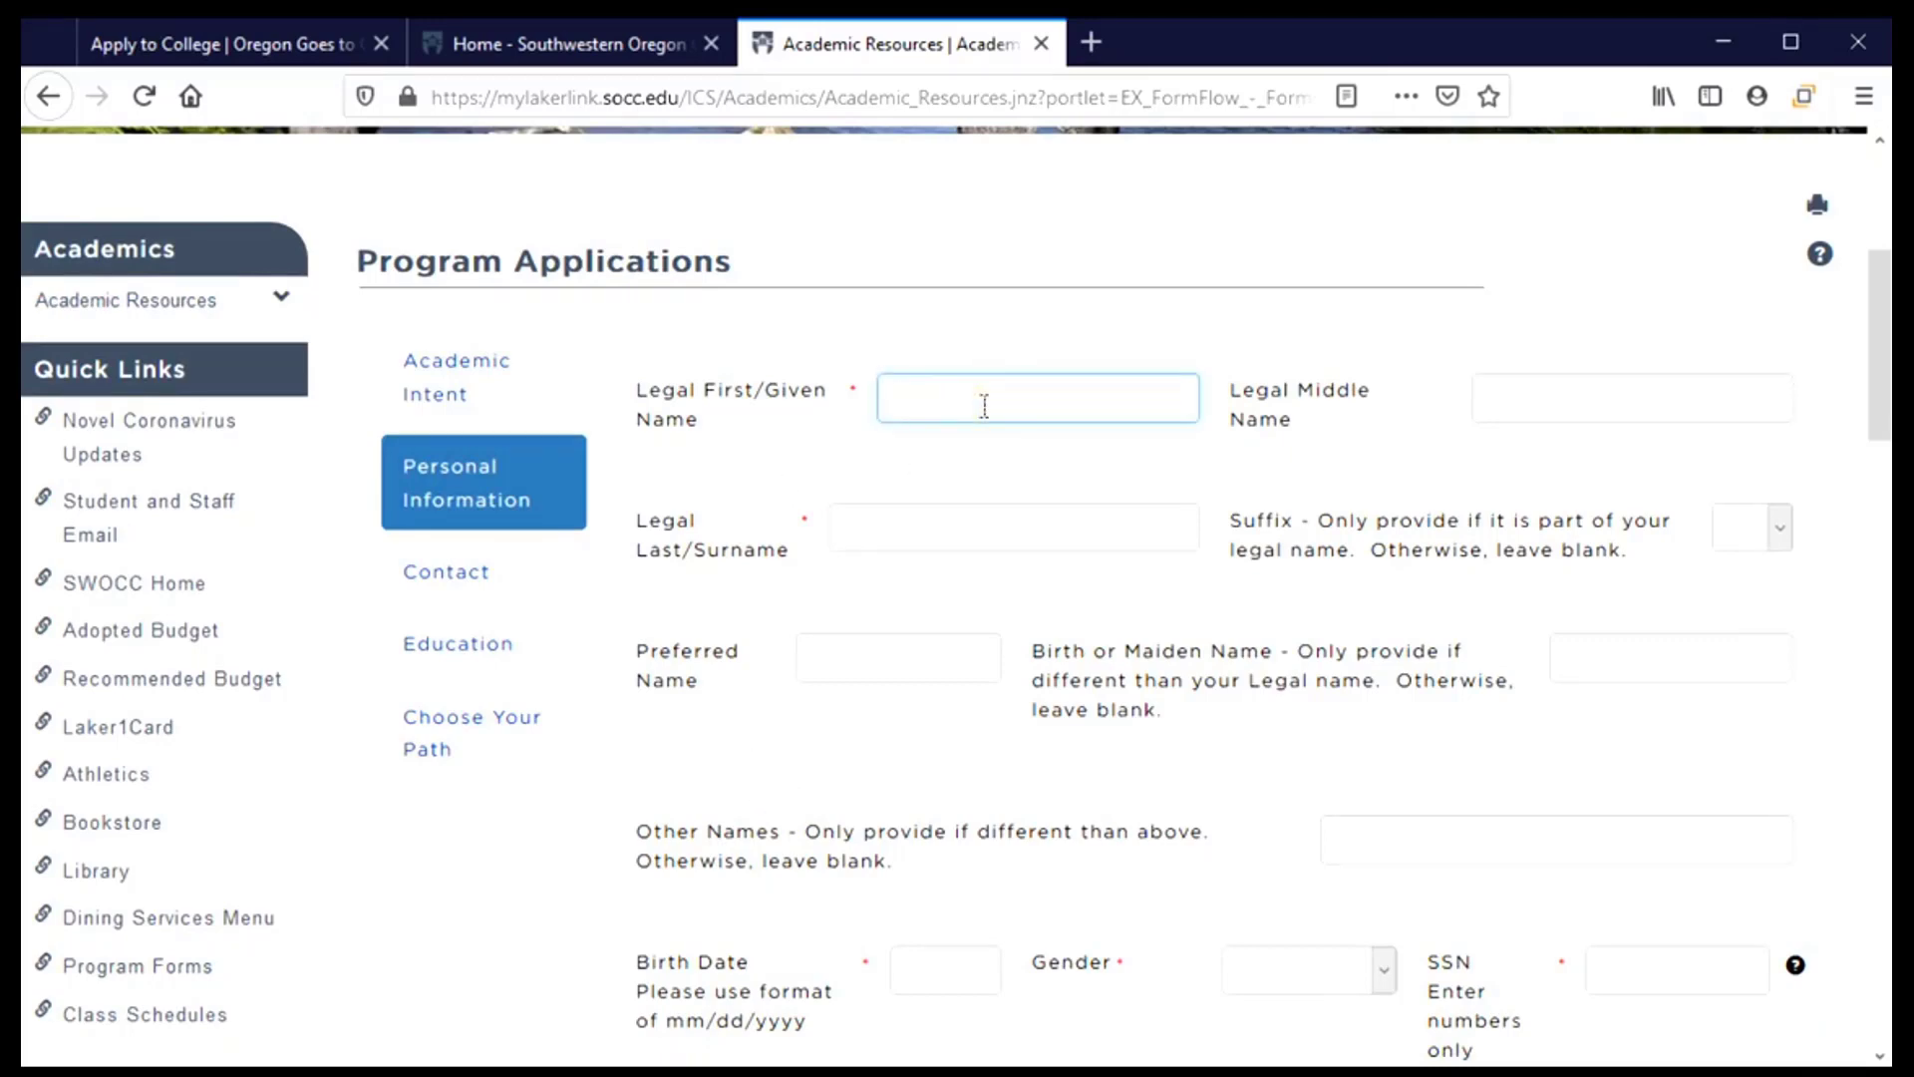
key("Tab")
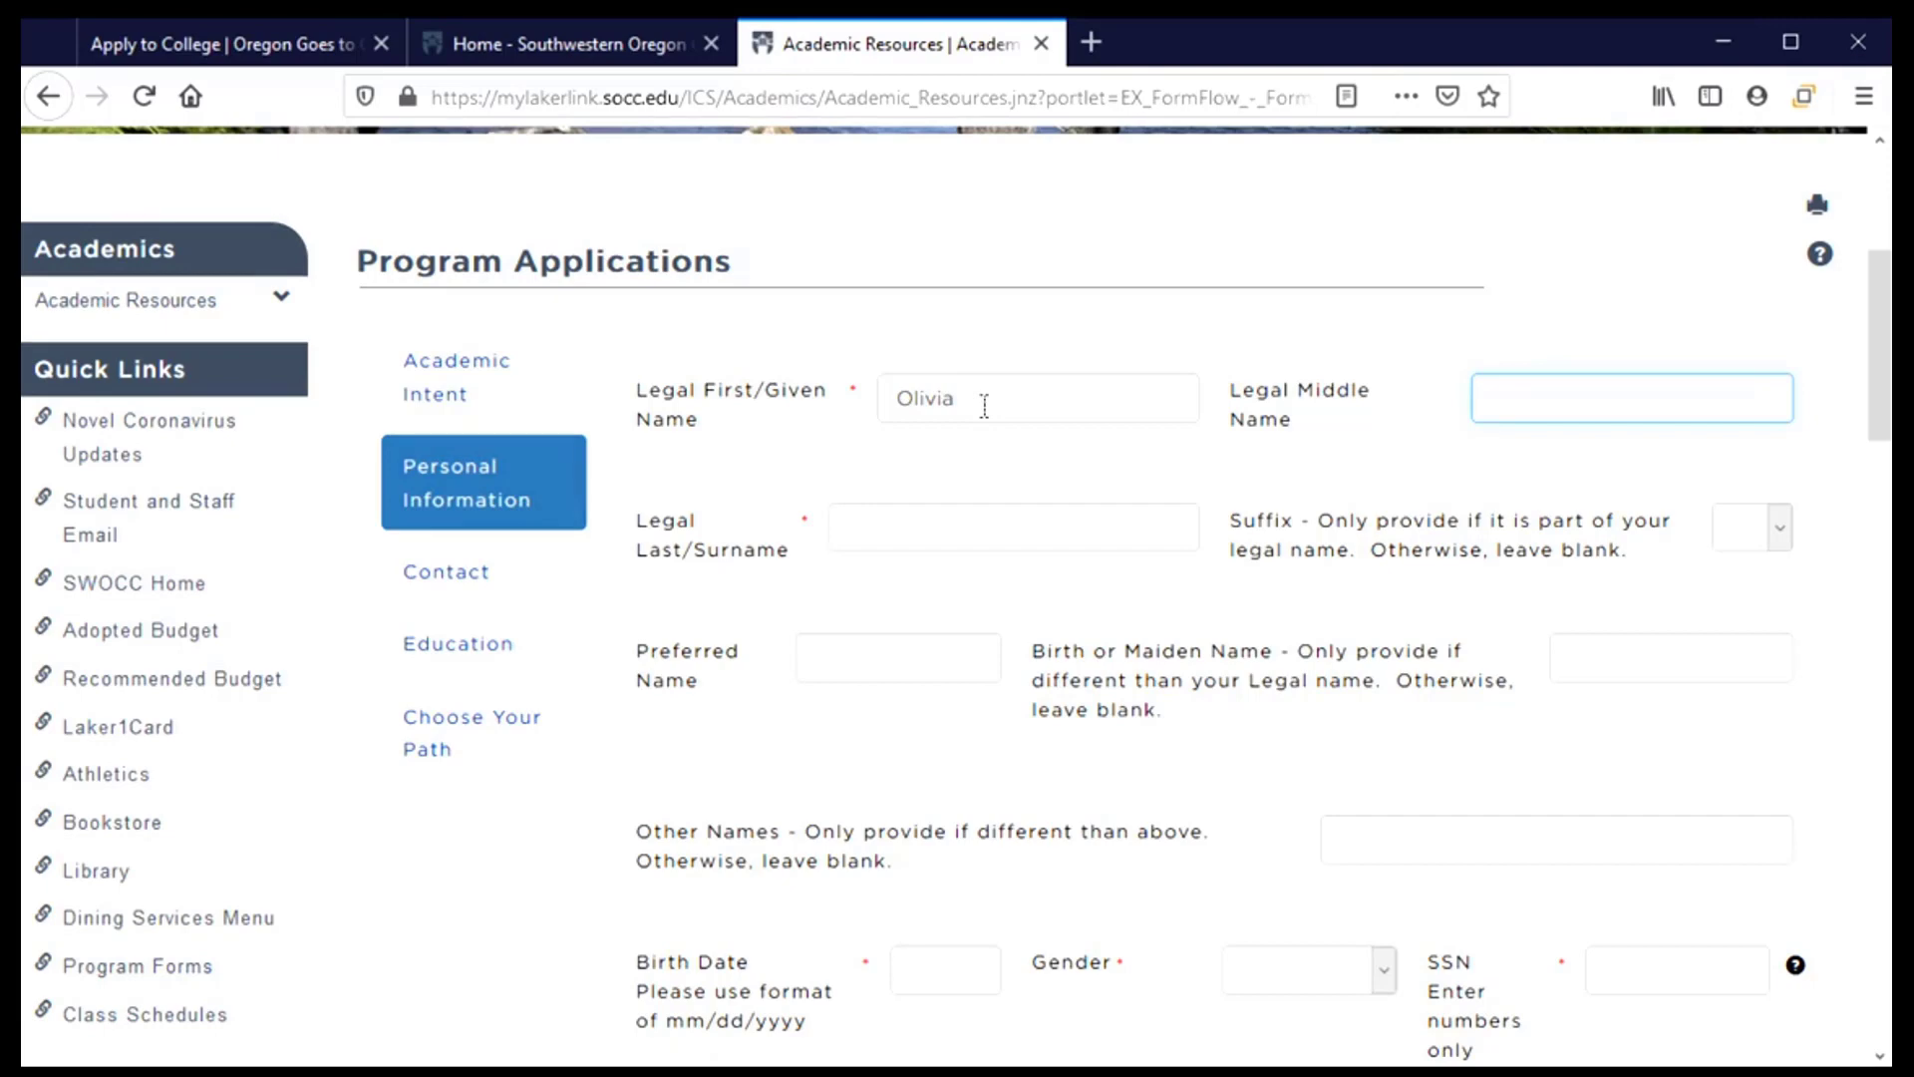
key("Tab")
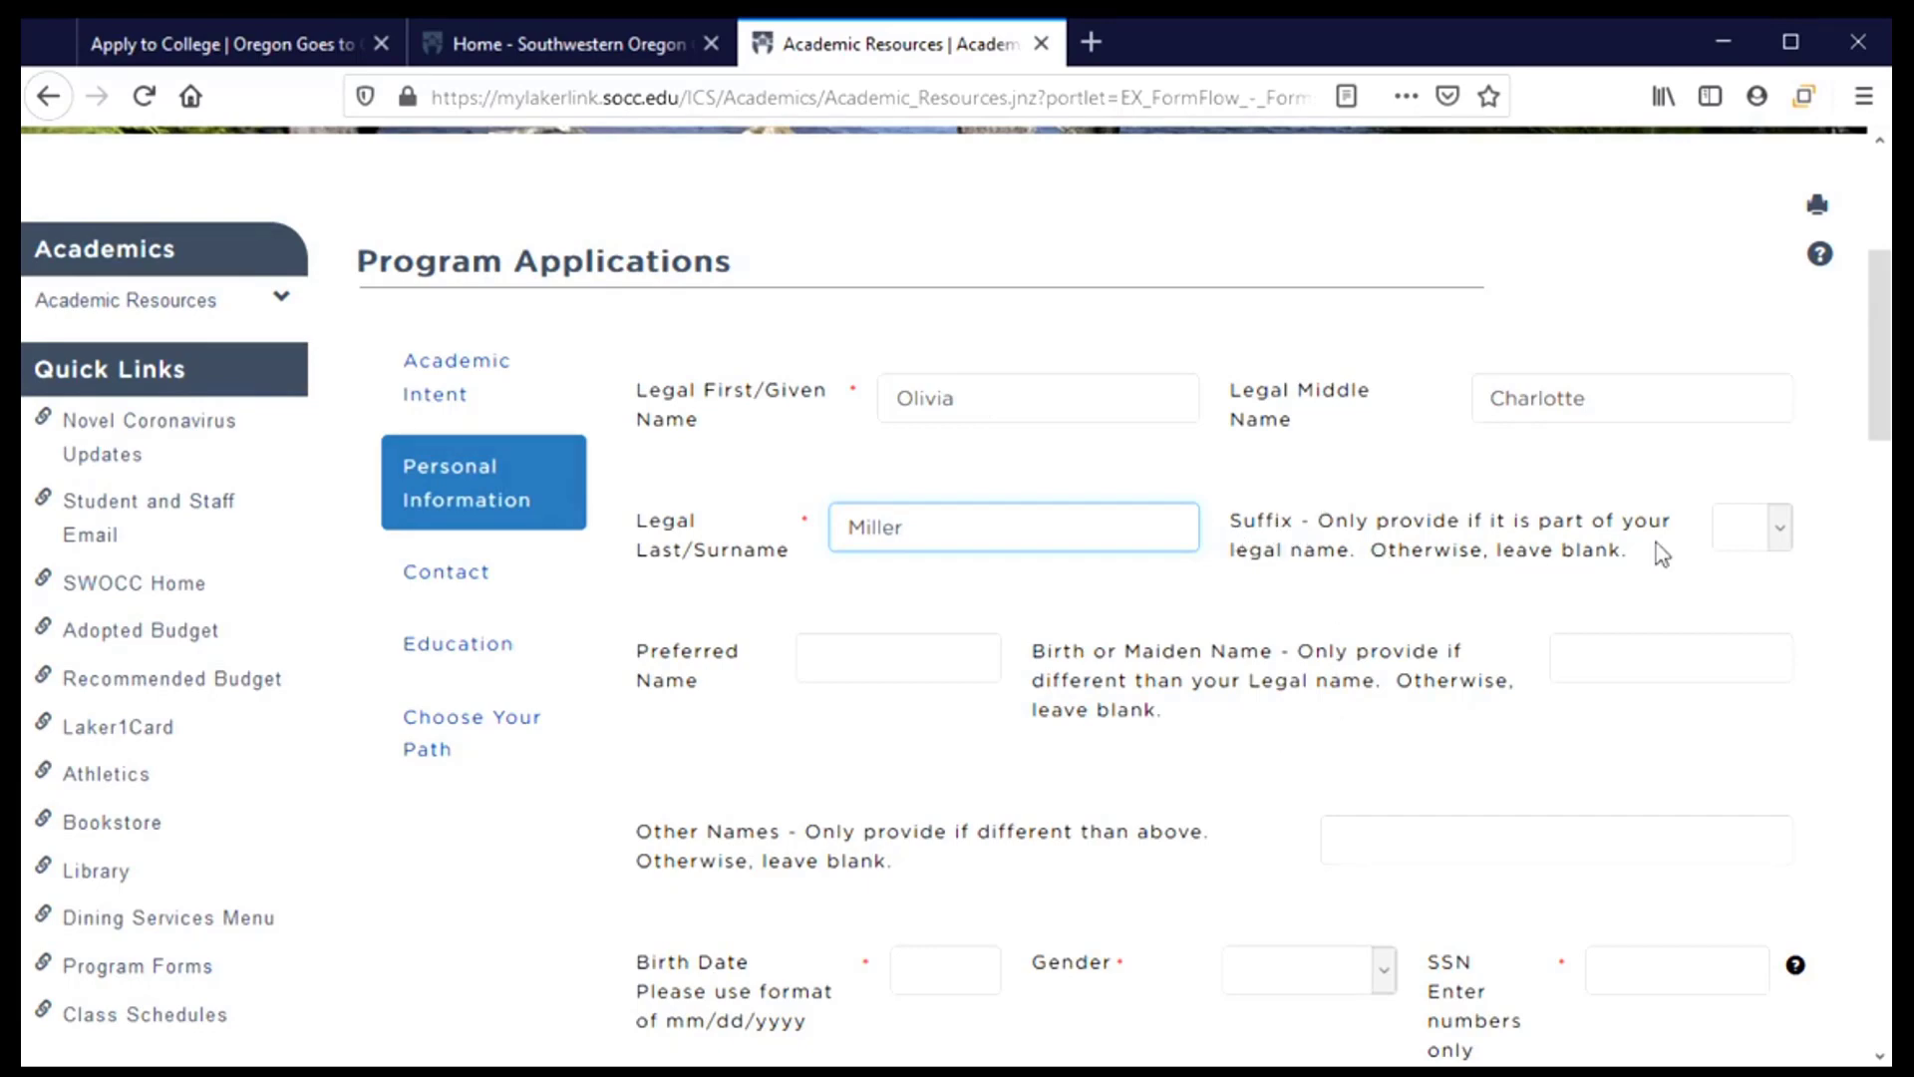
Leave the name suffix blank and enter the applicant's preferred name
left_click(1779, 528)
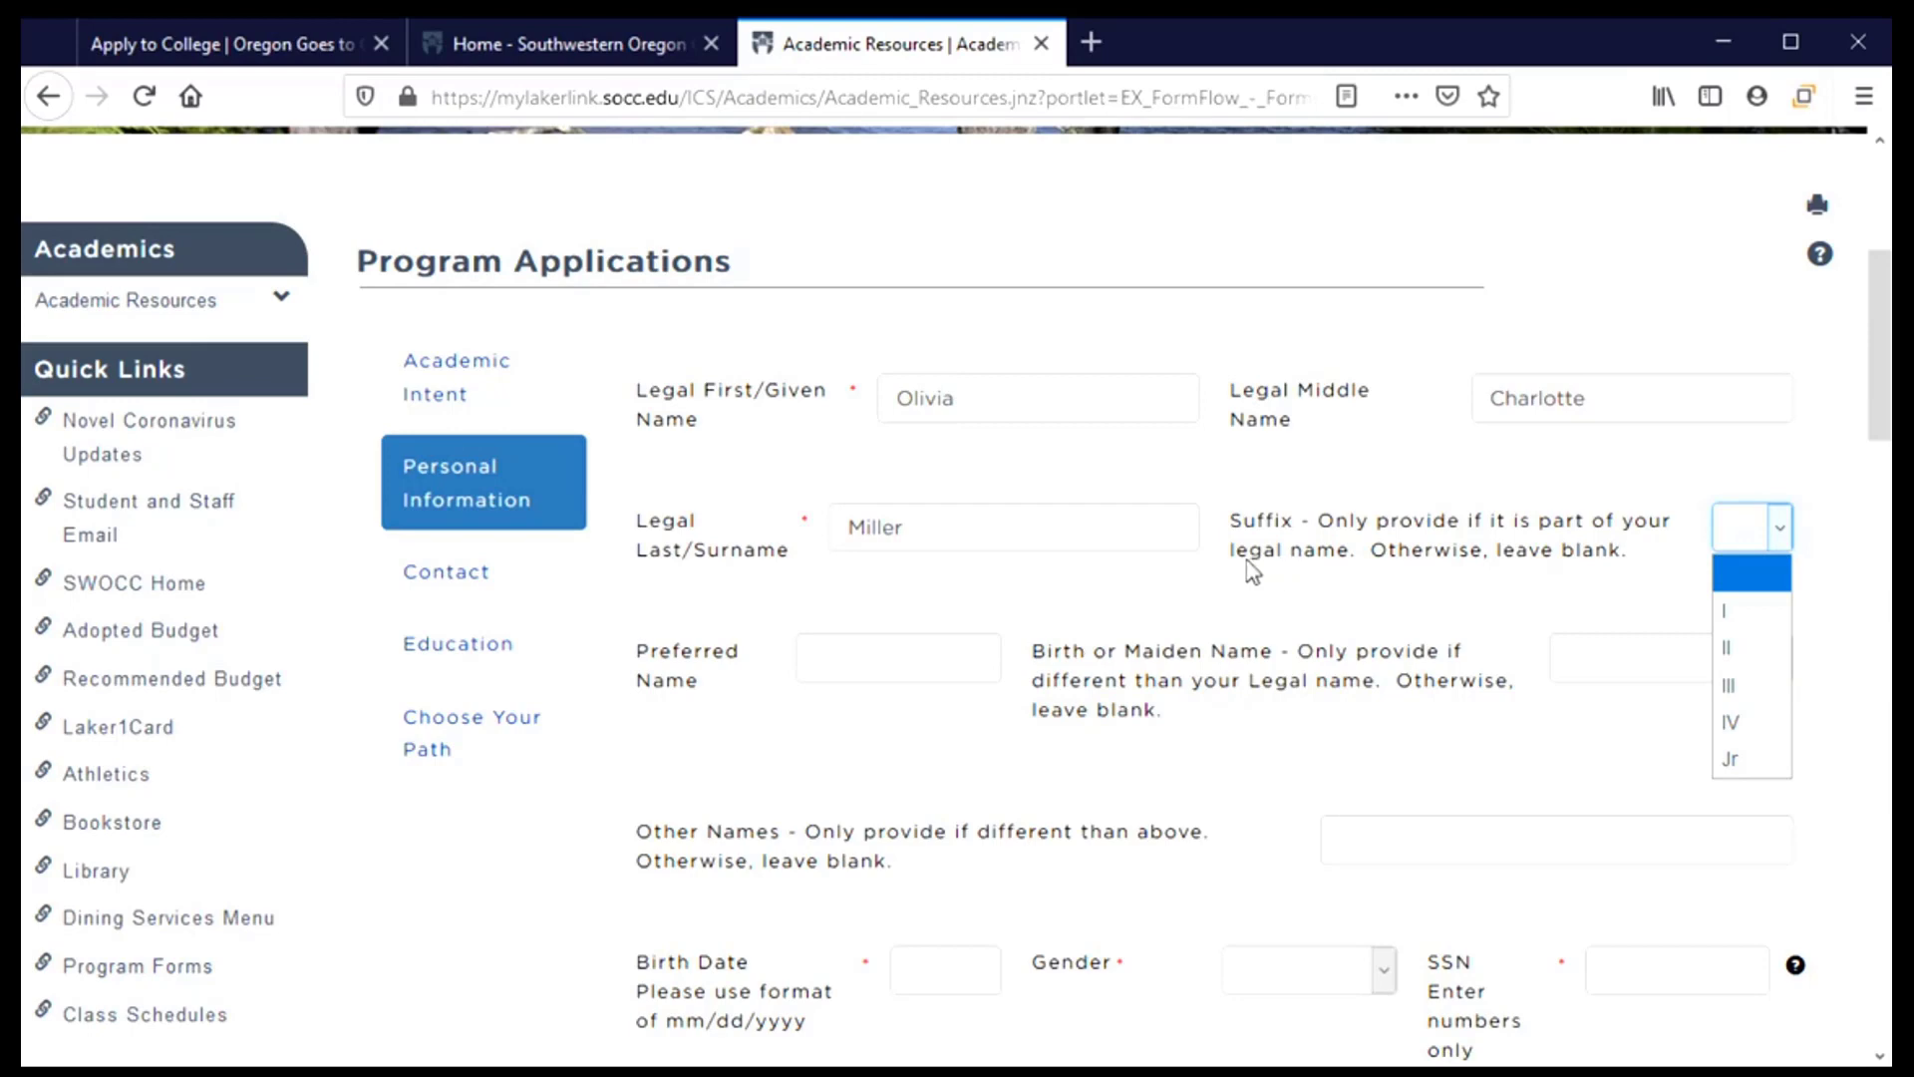
left_click(1782, 544)
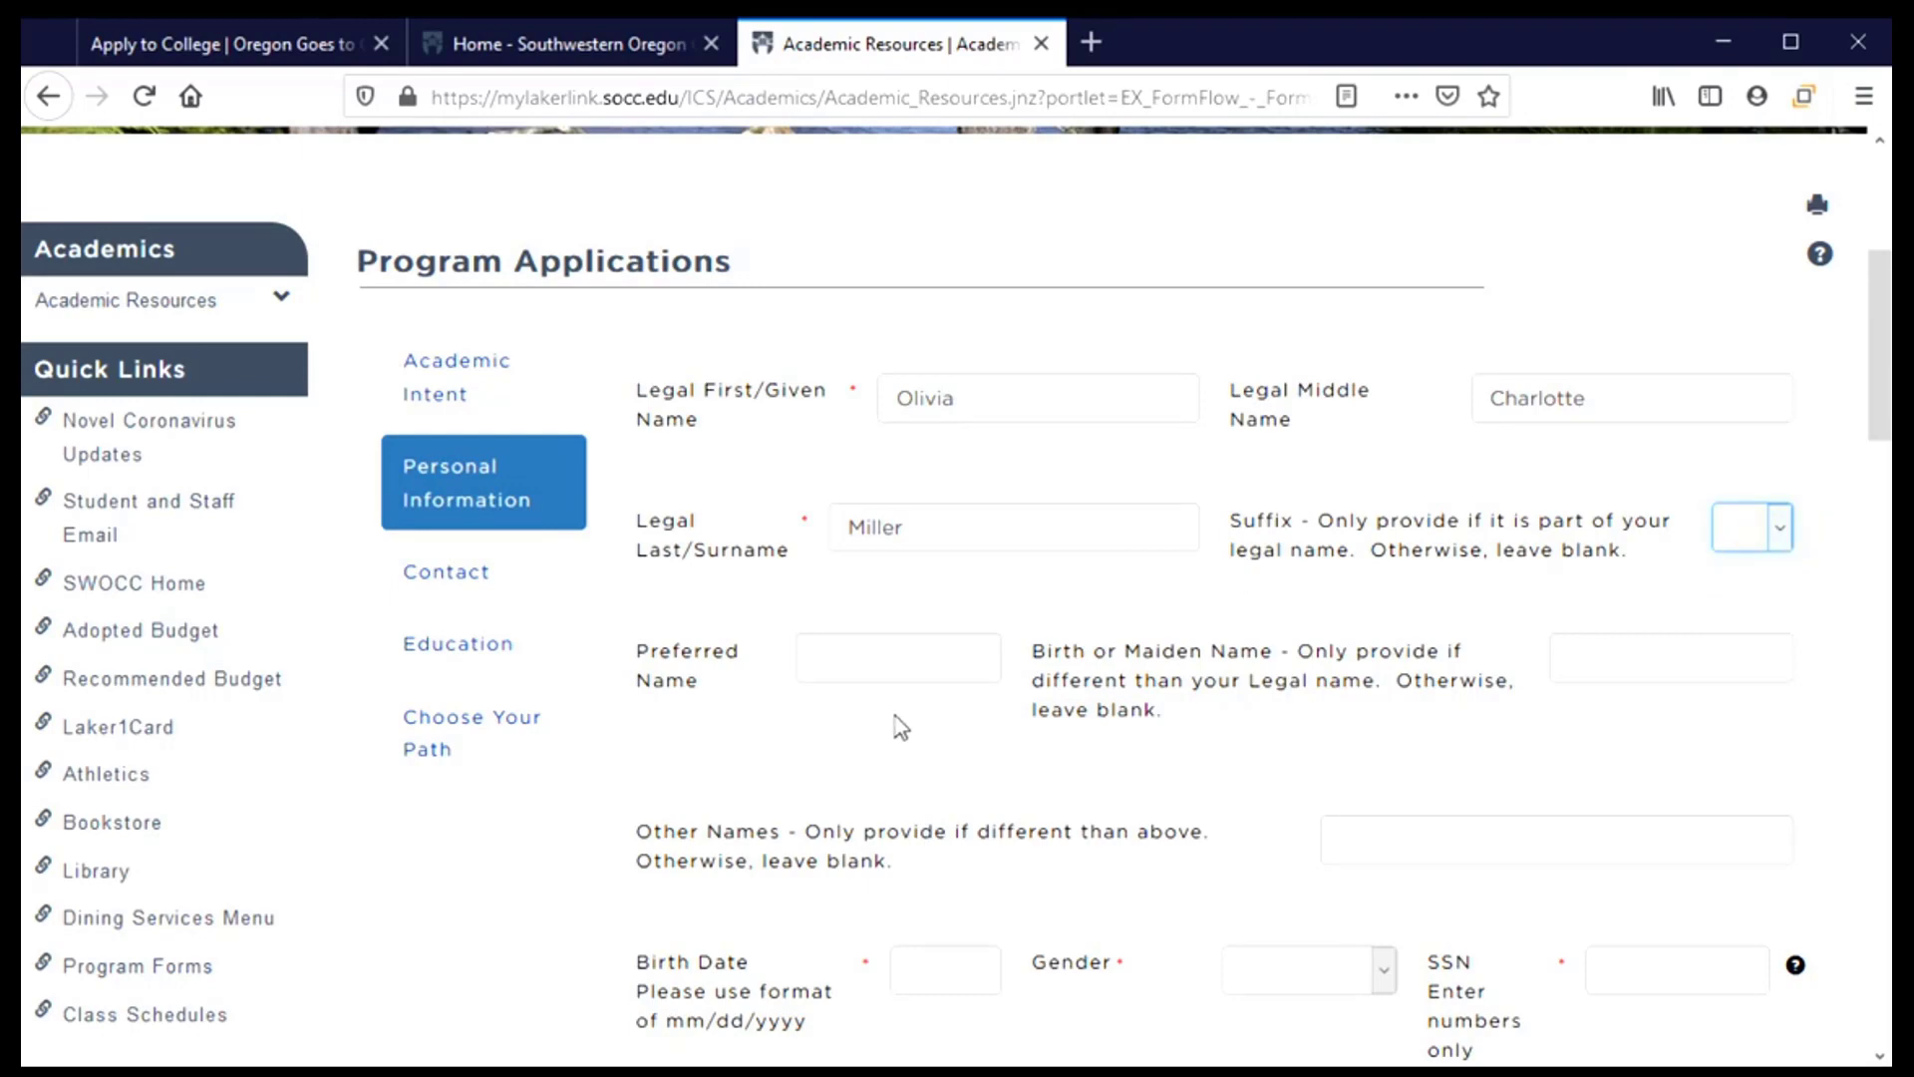
scroll(897, 723, "down", 2)
scroll(897, 708, "down", 1)
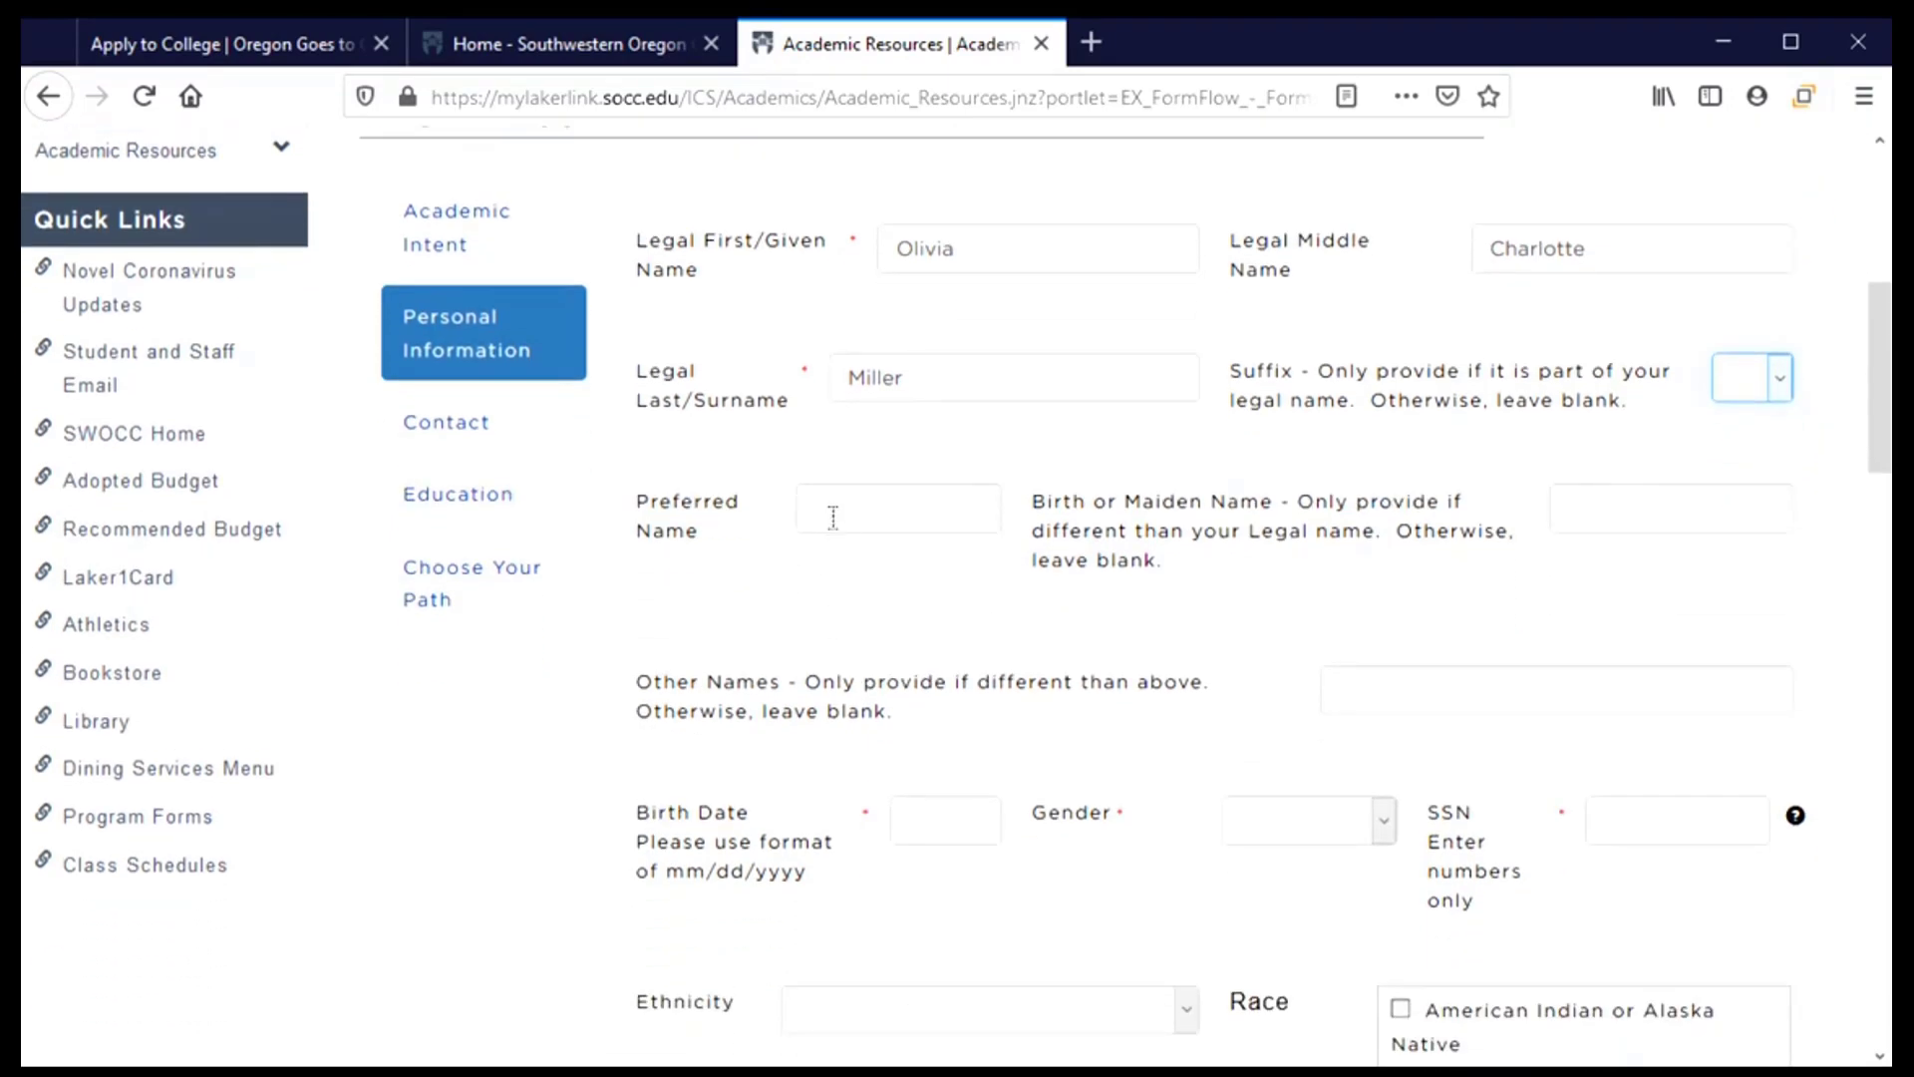
left_click(833, 517)
type("Livvy")
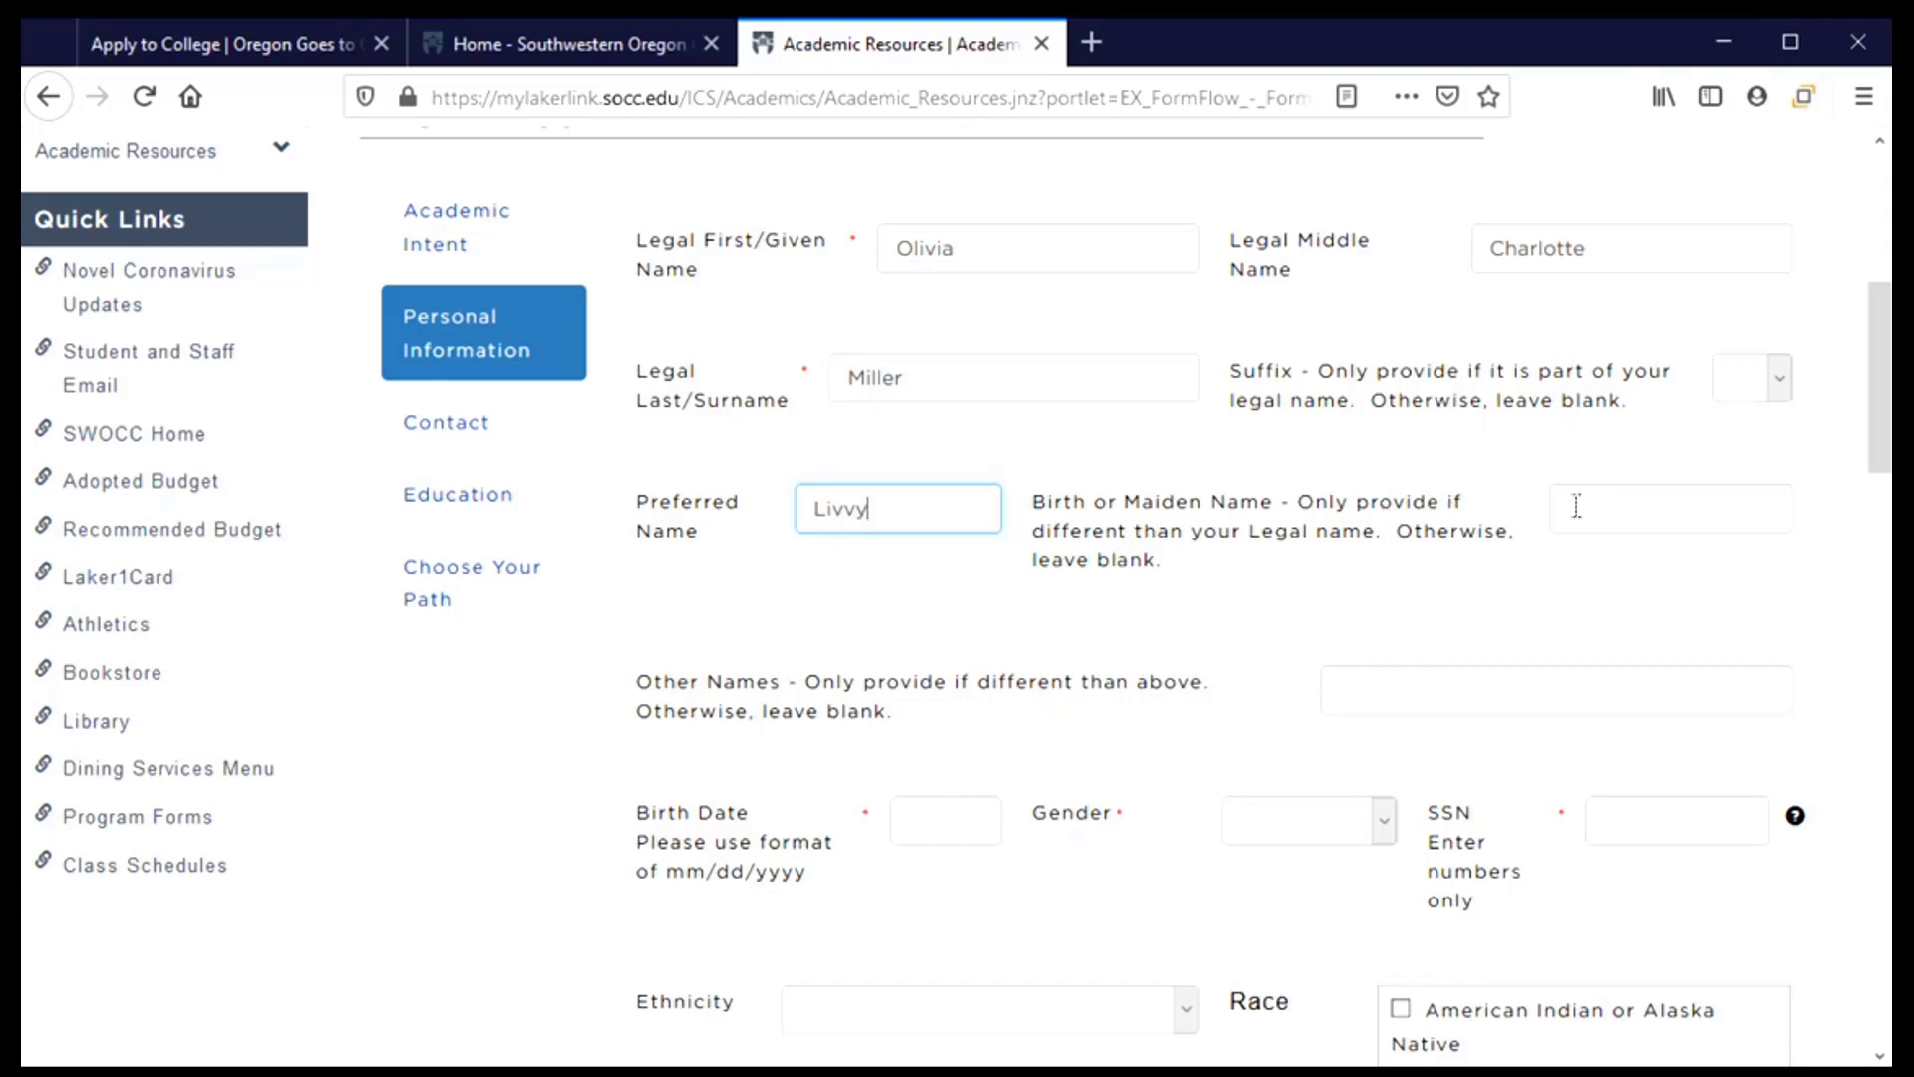
Move past Other Names and begin the birth date entry
scroll(1111, 558, "down", 3)
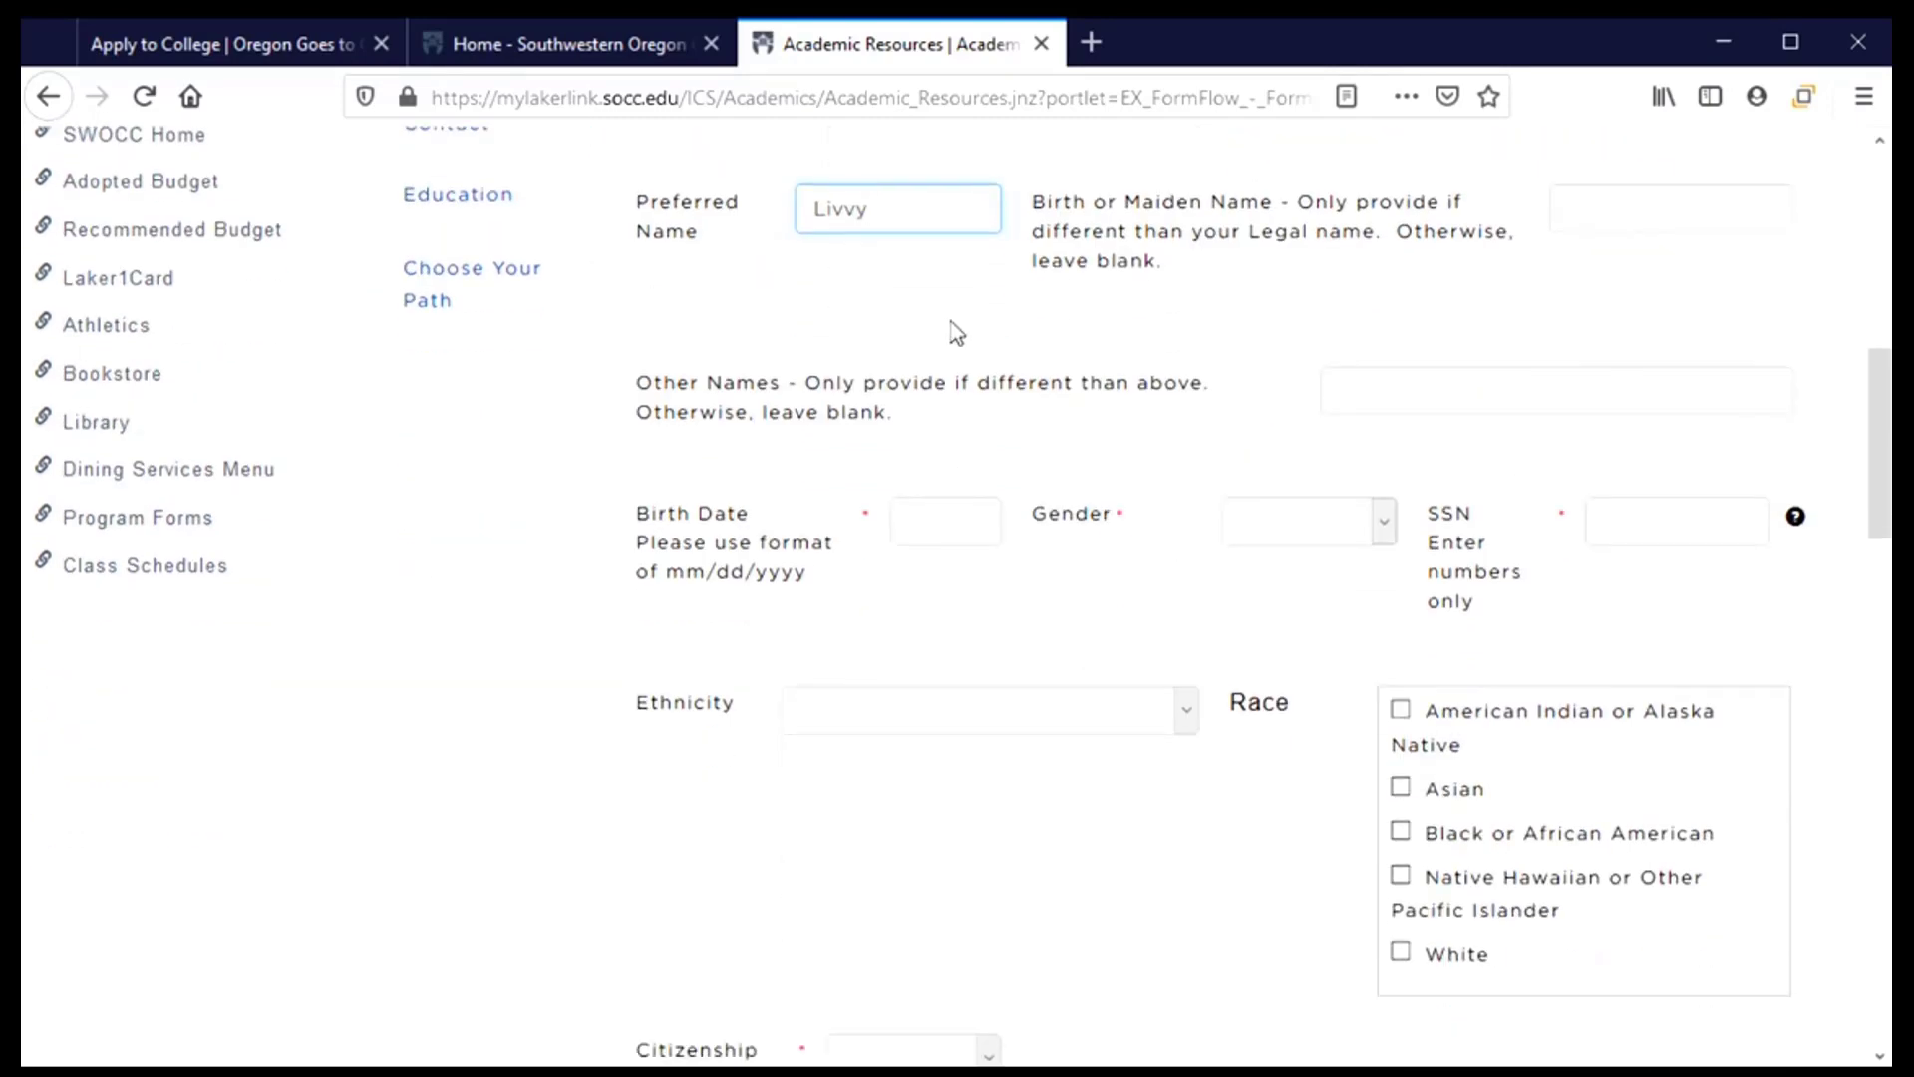
left_click(1507, 404)
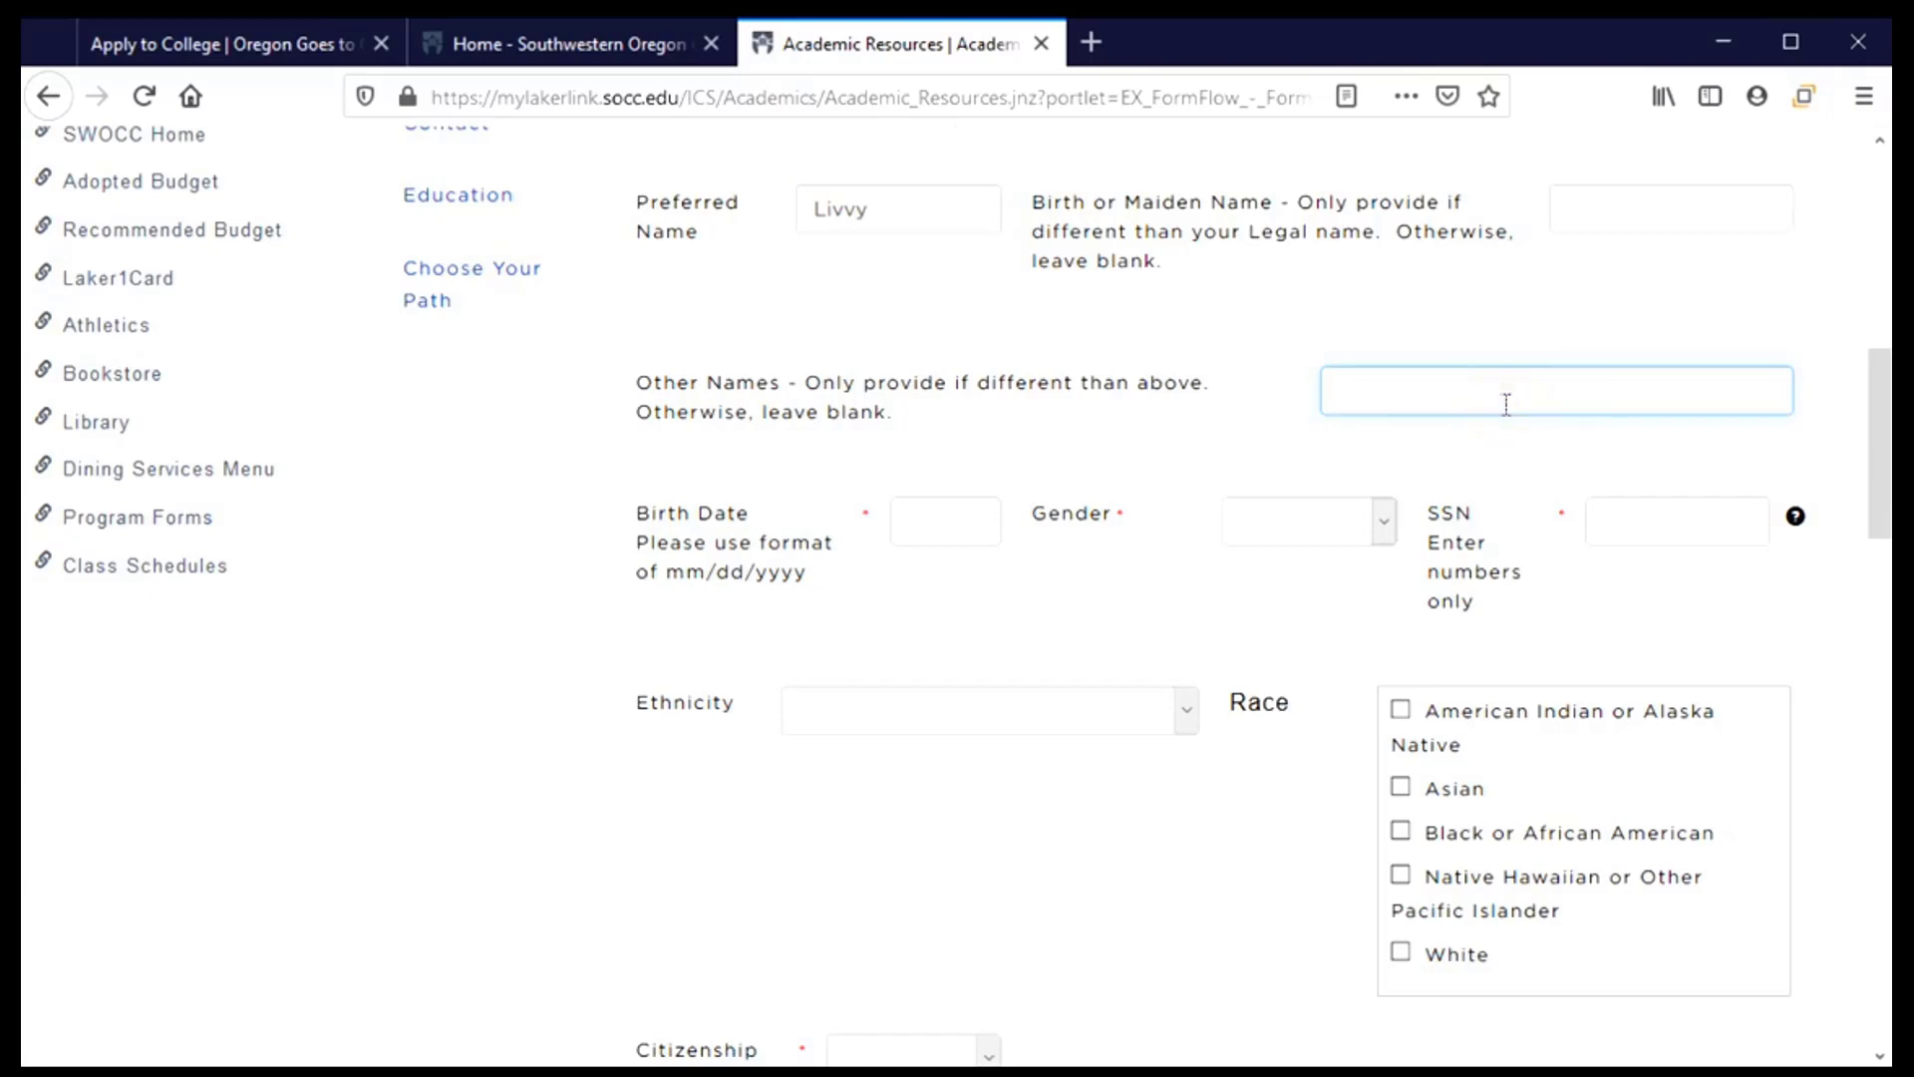
scroll(1146, 372, "down", 2)
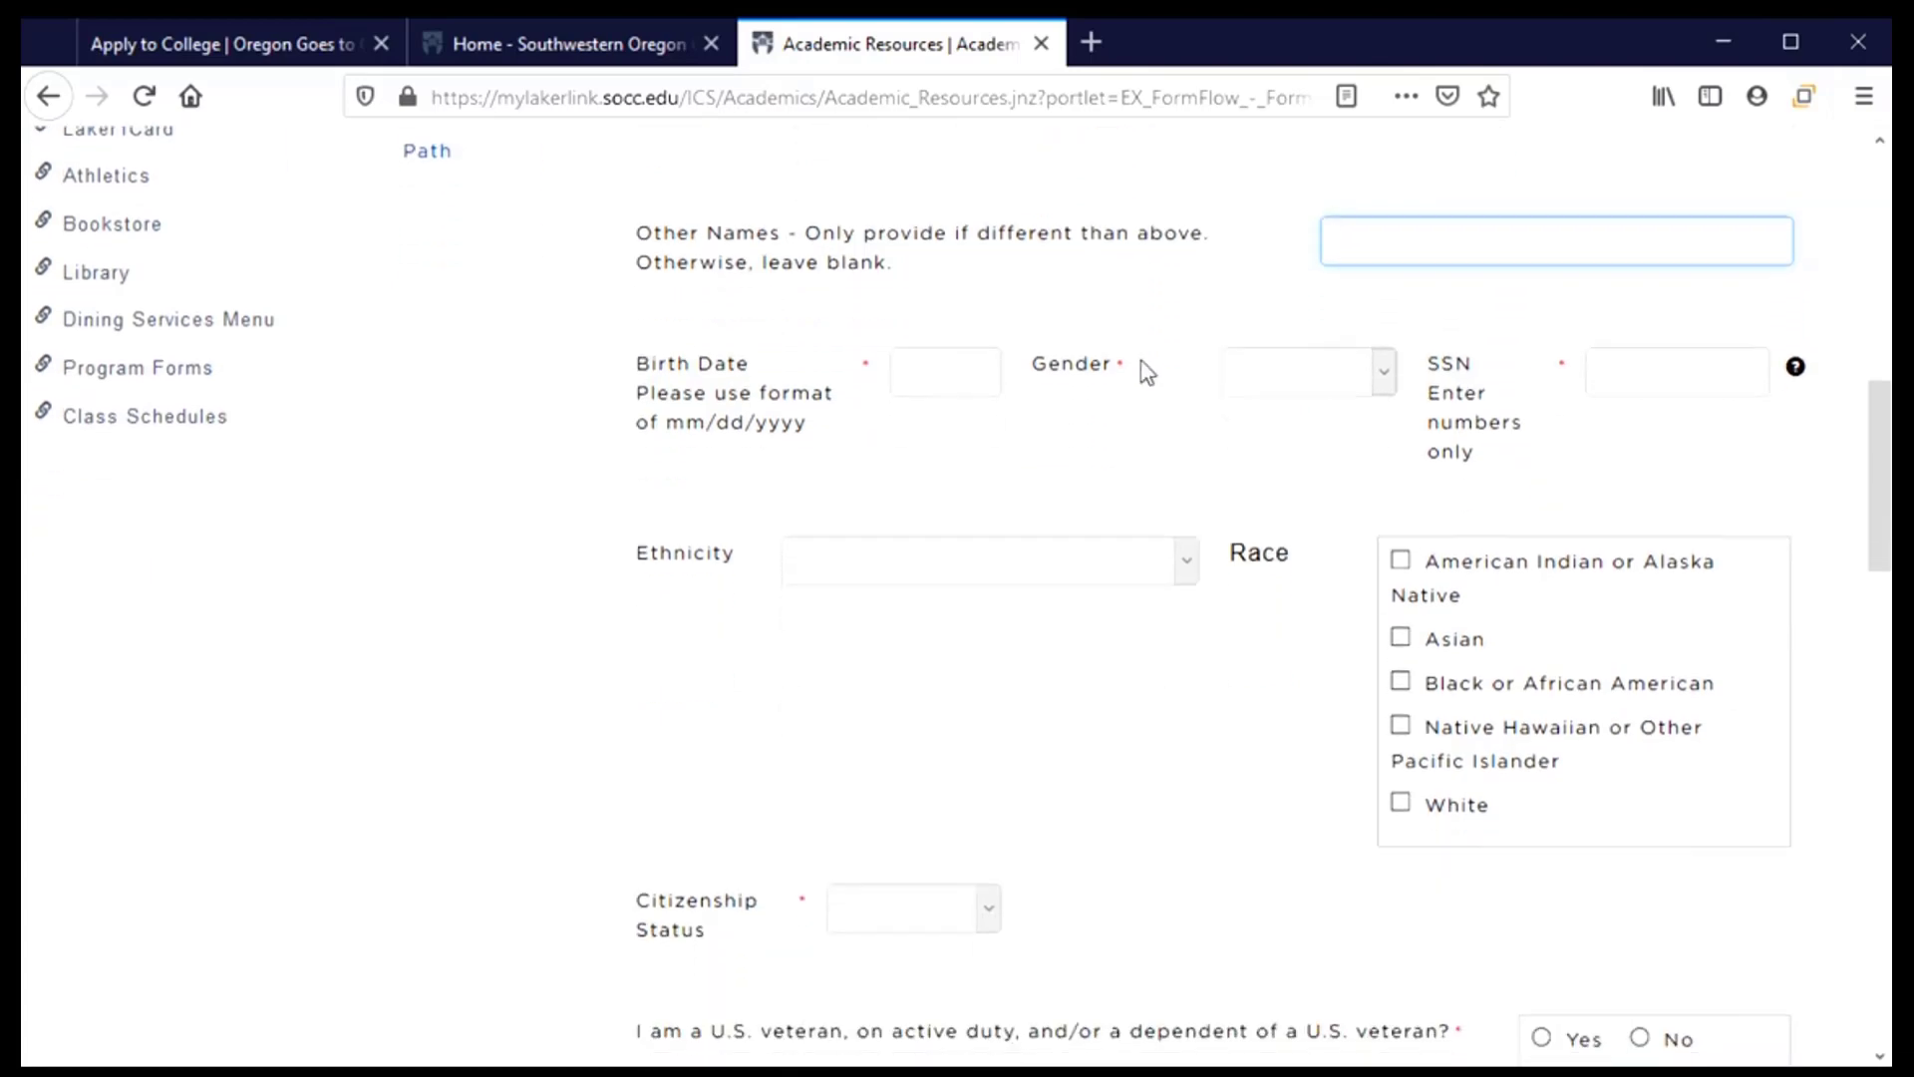
left_click(937, 376)
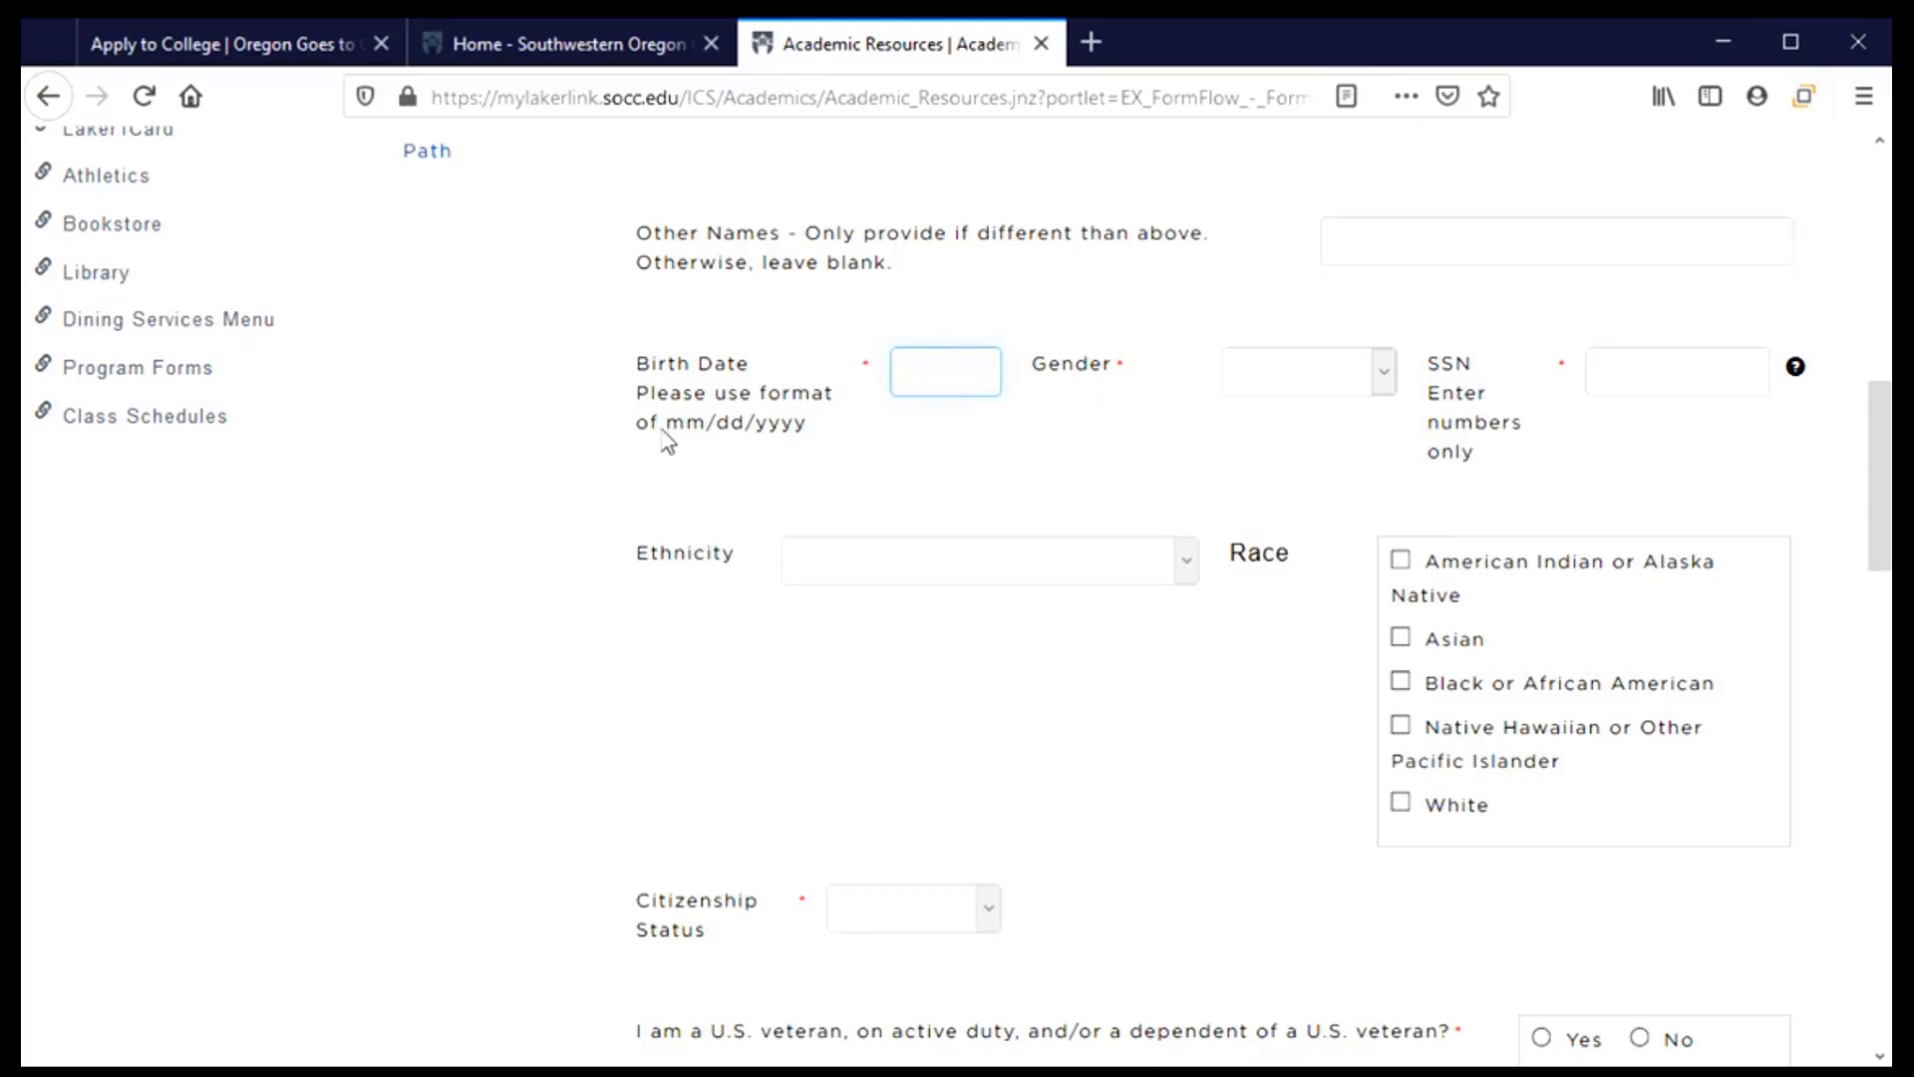
left_click_drag(664, 425, 812, 440)
Enter the applicant's birth date and set gender to Female
left_click(945, 371)
type("01/")
type("01/")
type("2003")
left_click(1386, 377)
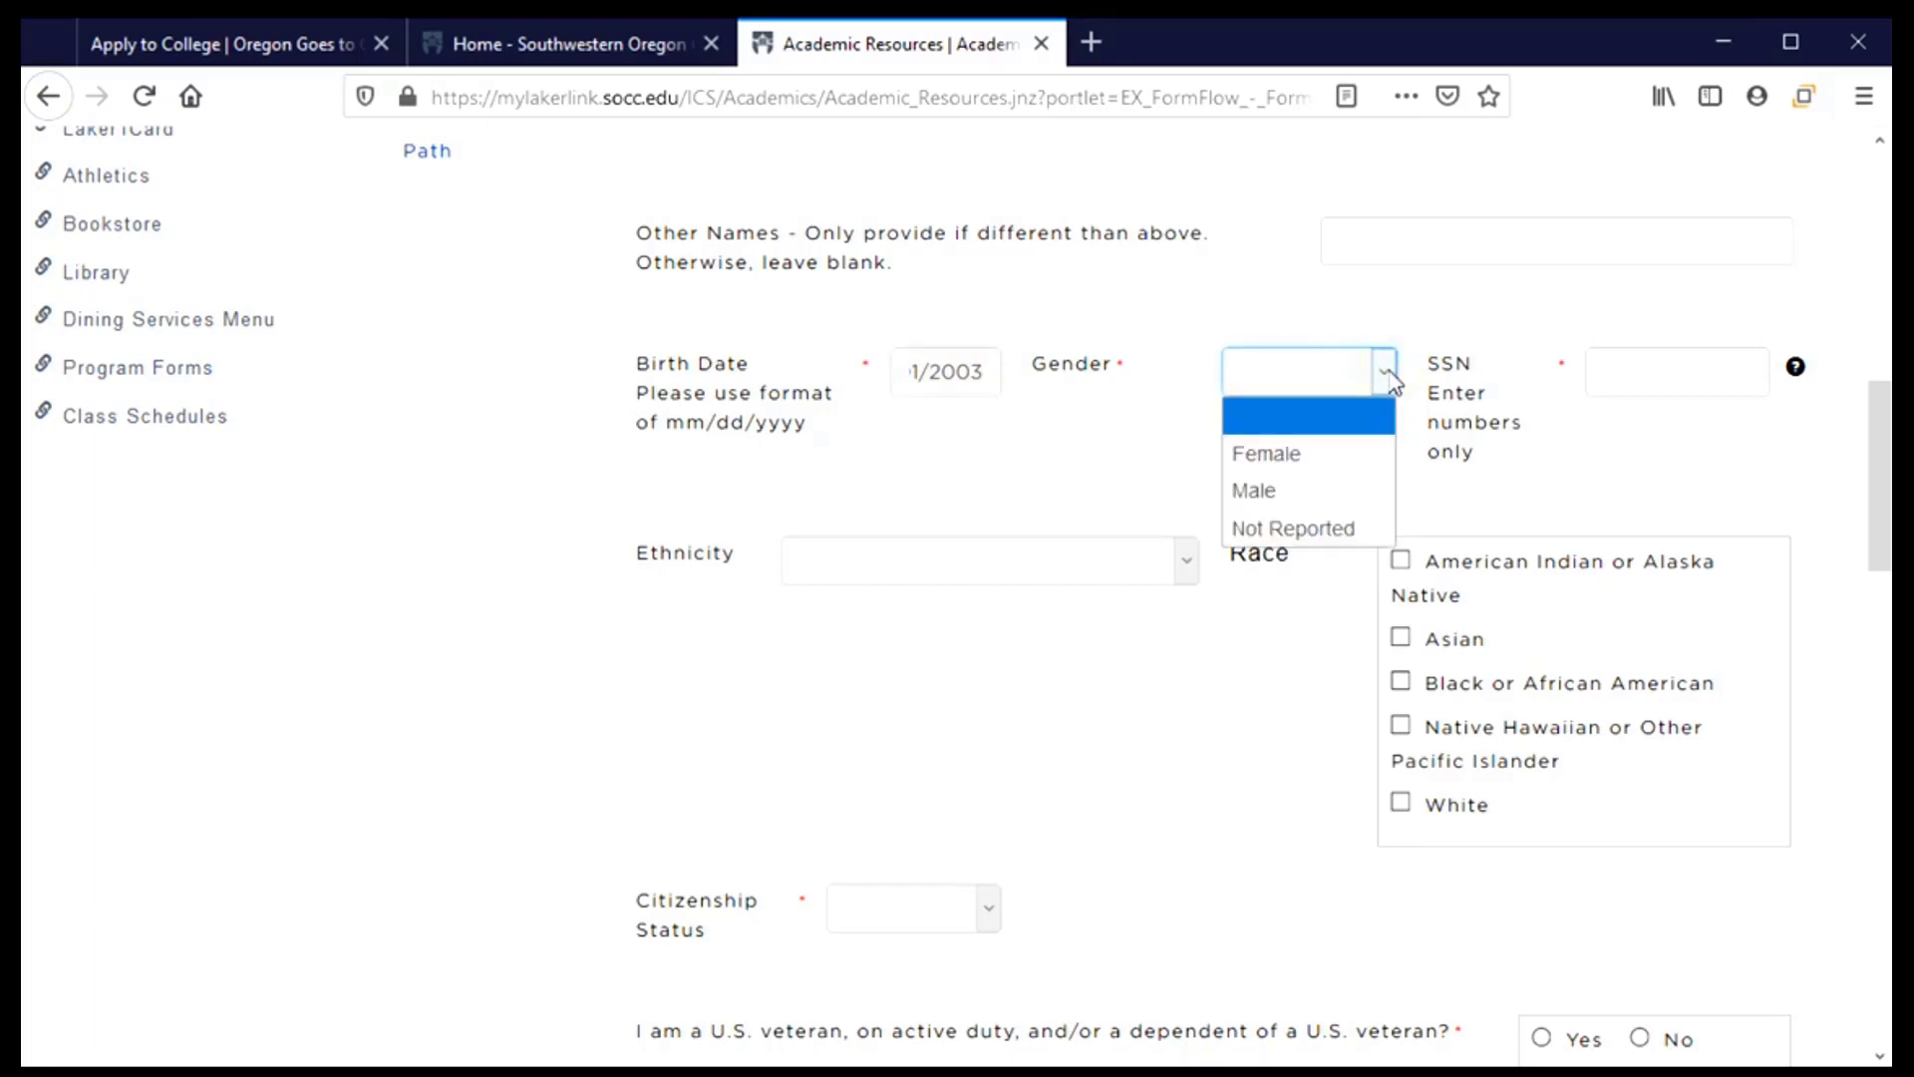
left_click(1283, 459)
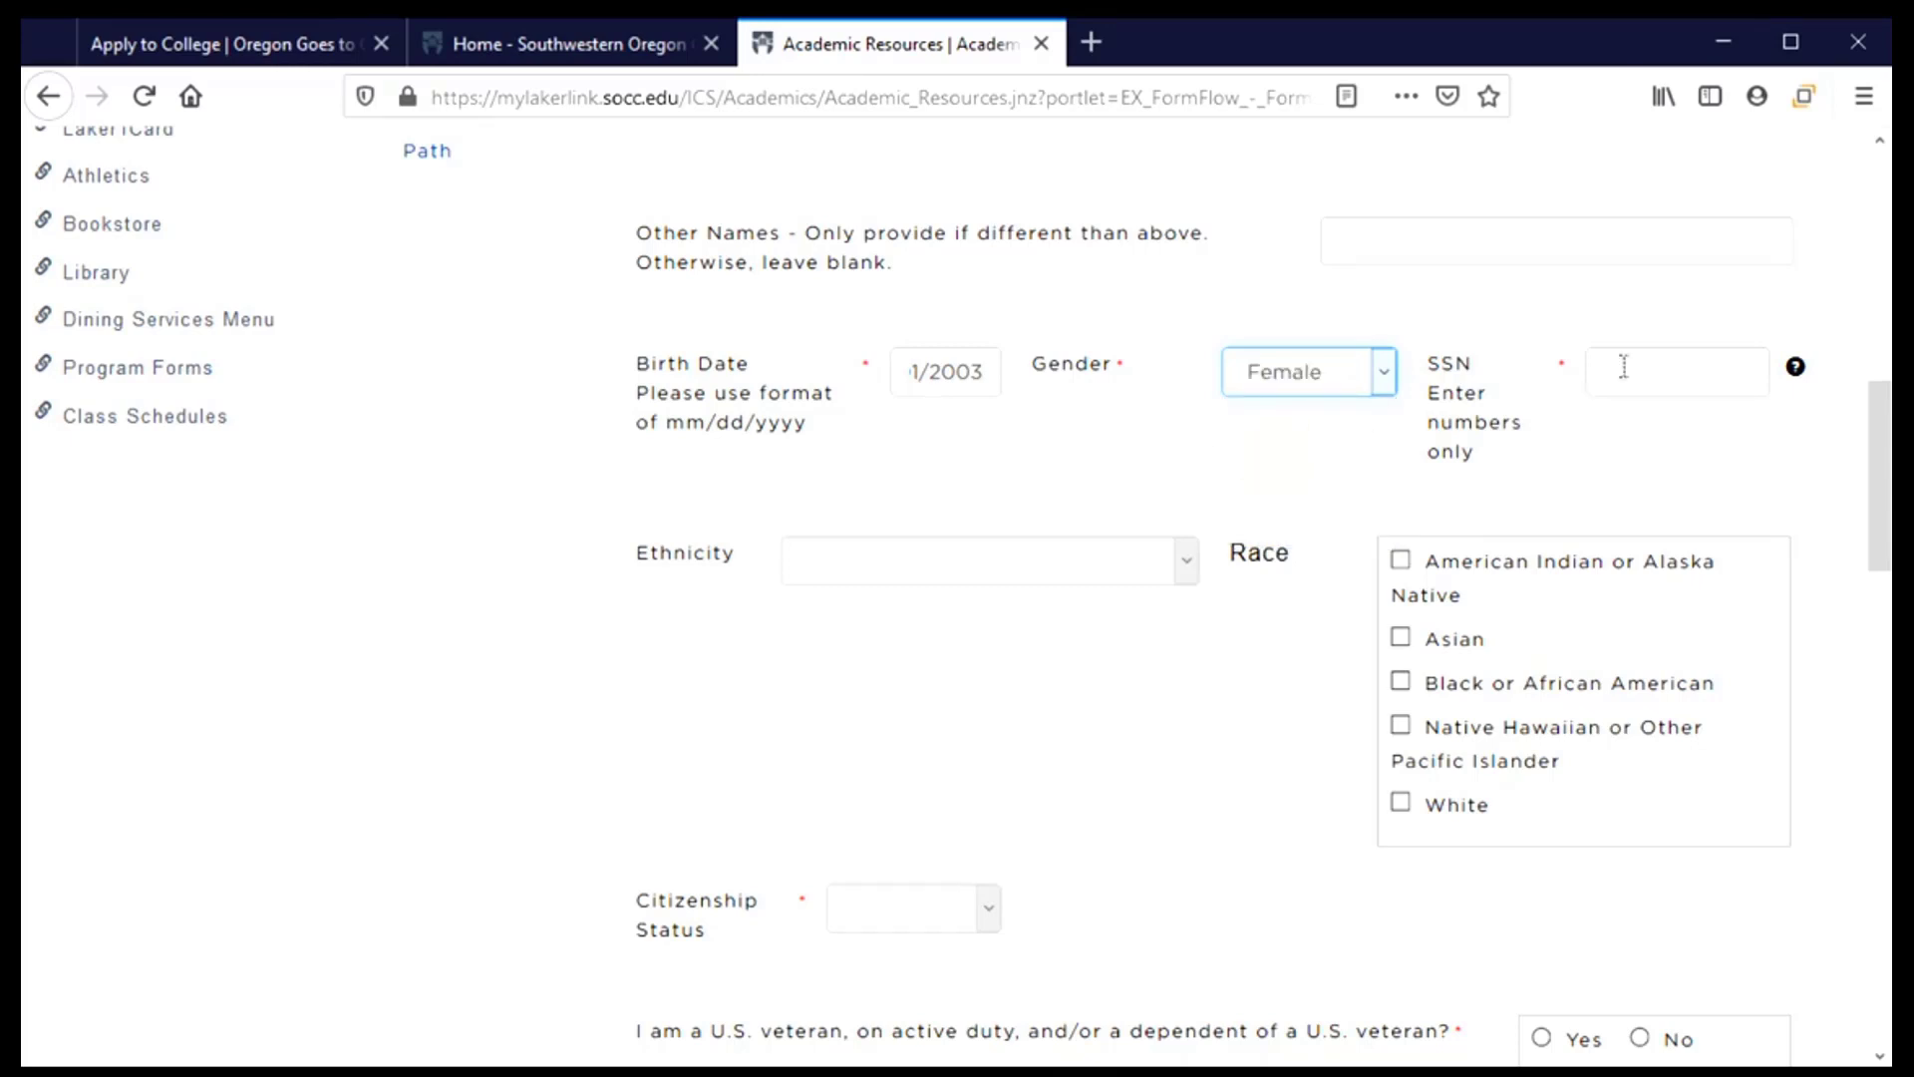
Enter the applicant's Social Security number
left_click(1670, 367)
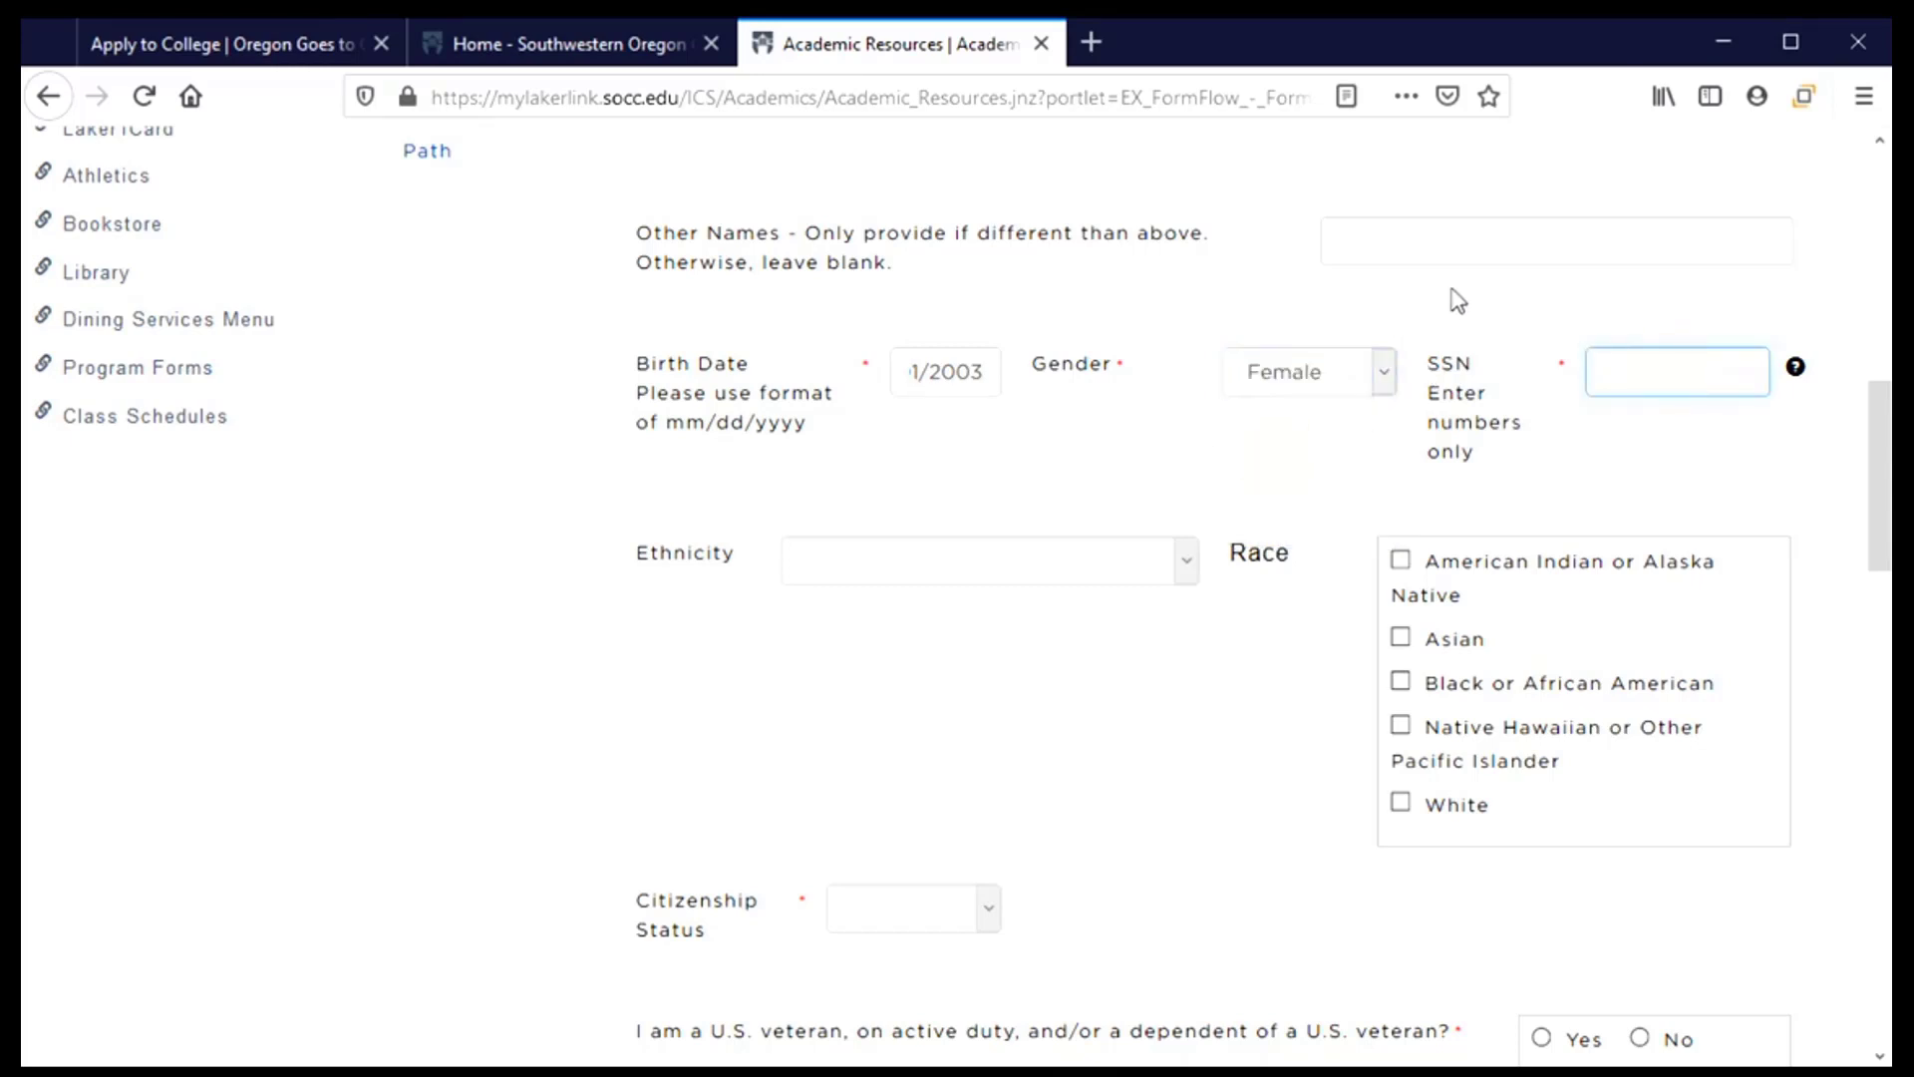
mouse_move(1796, 377)
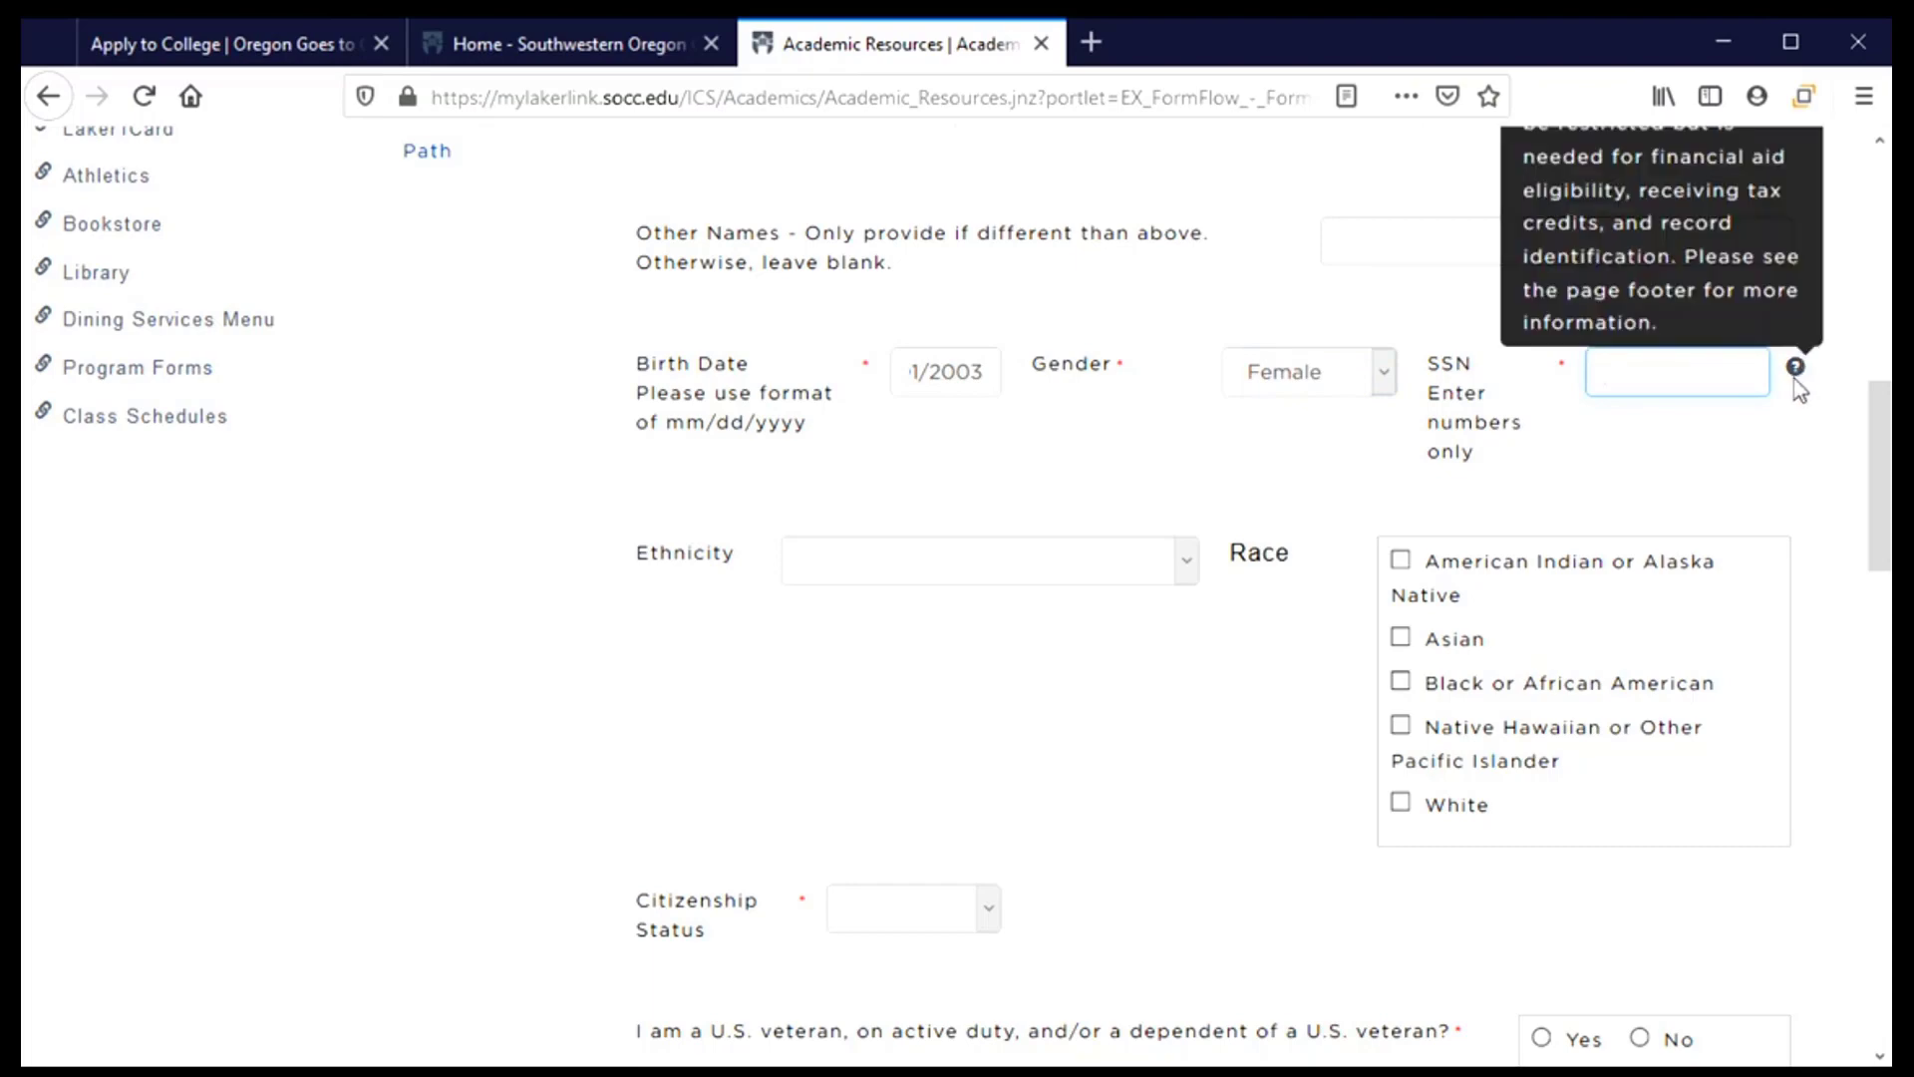
scroll(1798, 389, "up", 3)
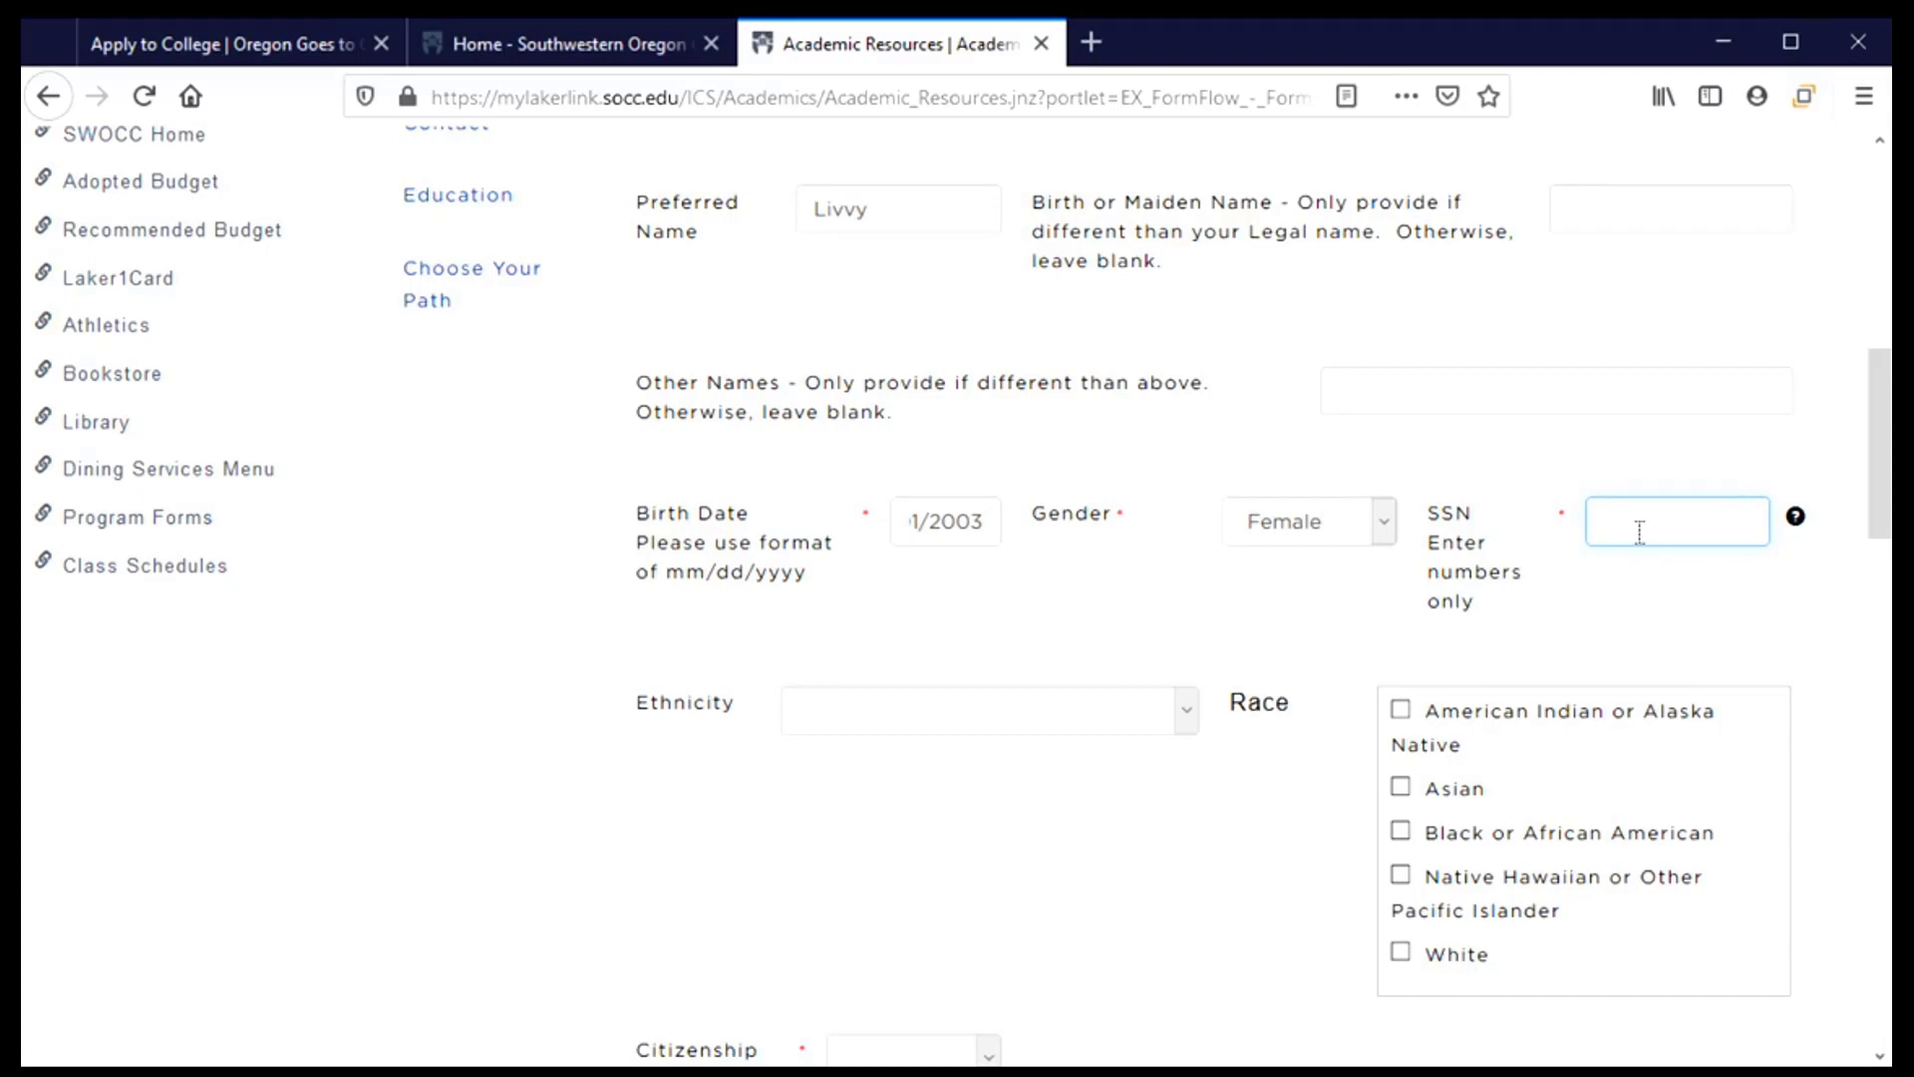
type("123456789")
scroll(728, 601, "down", 3)
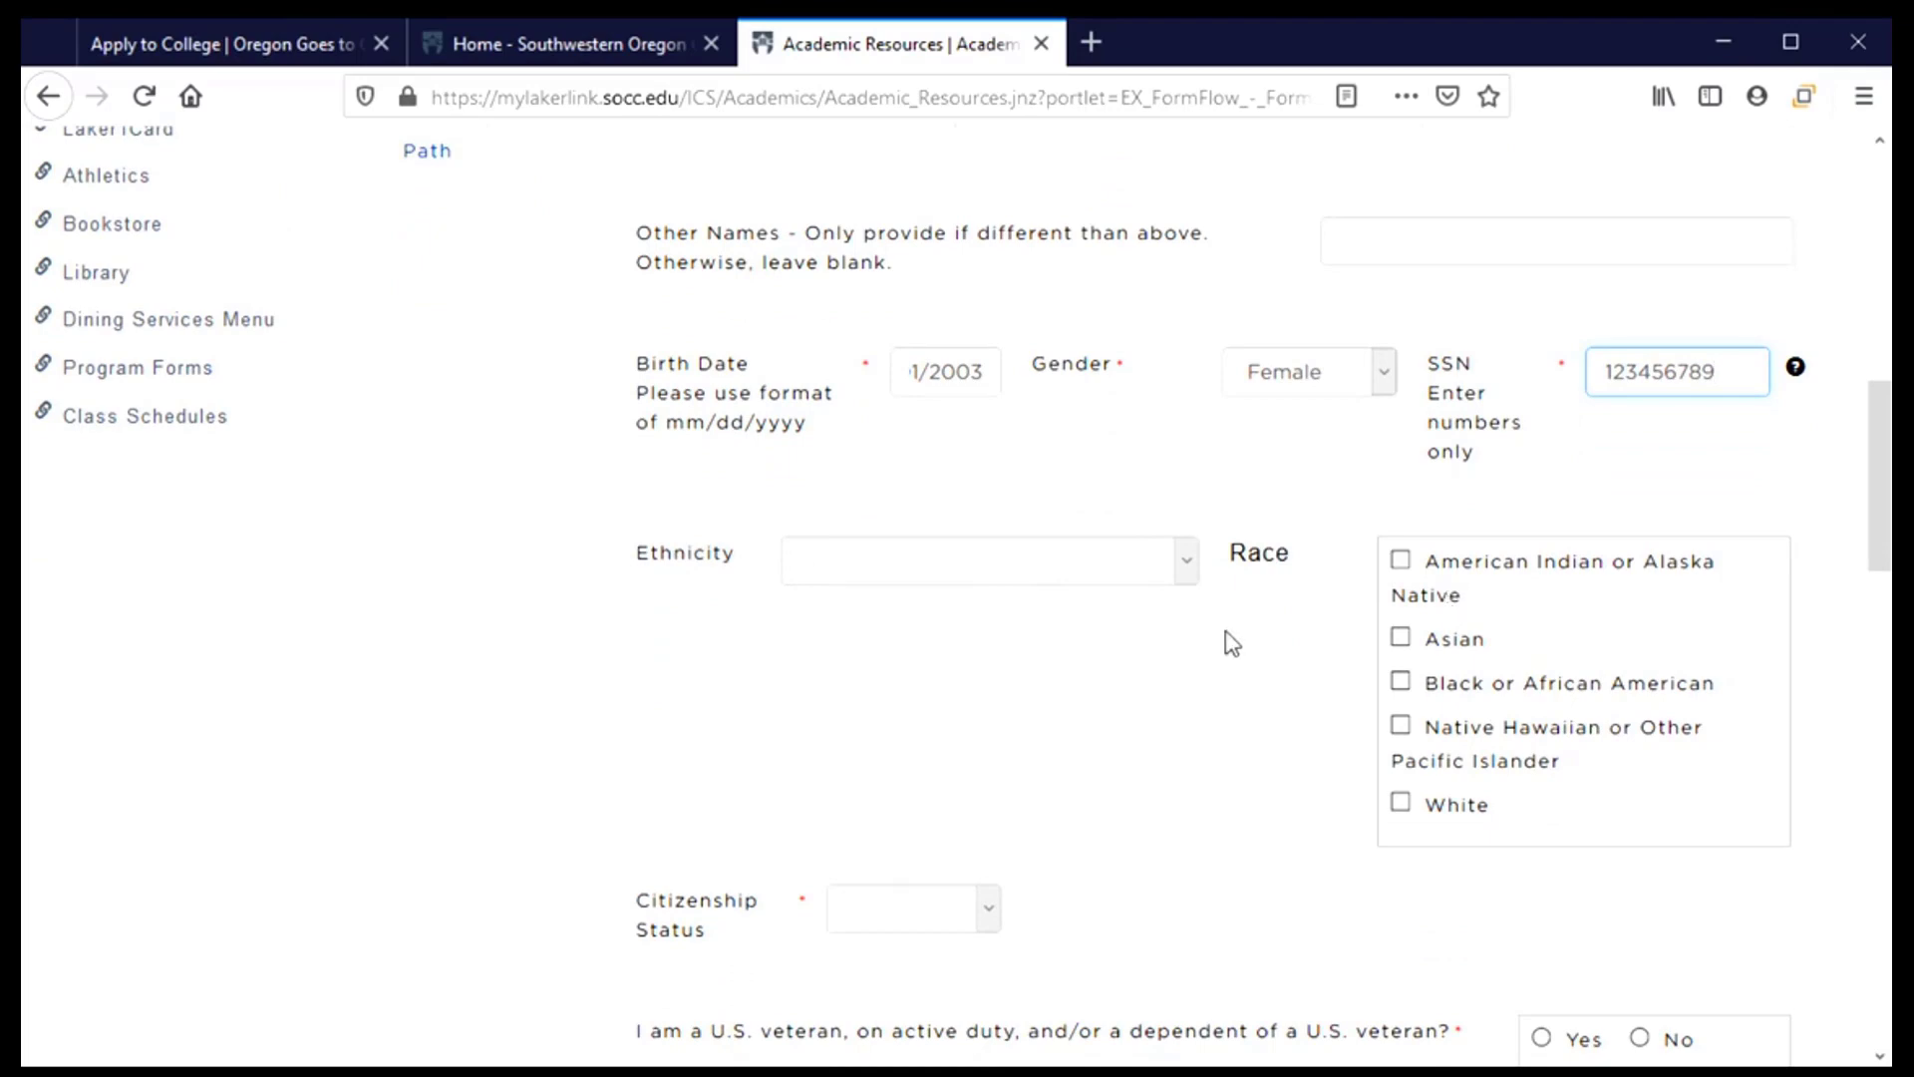
left_click(1187, 562)
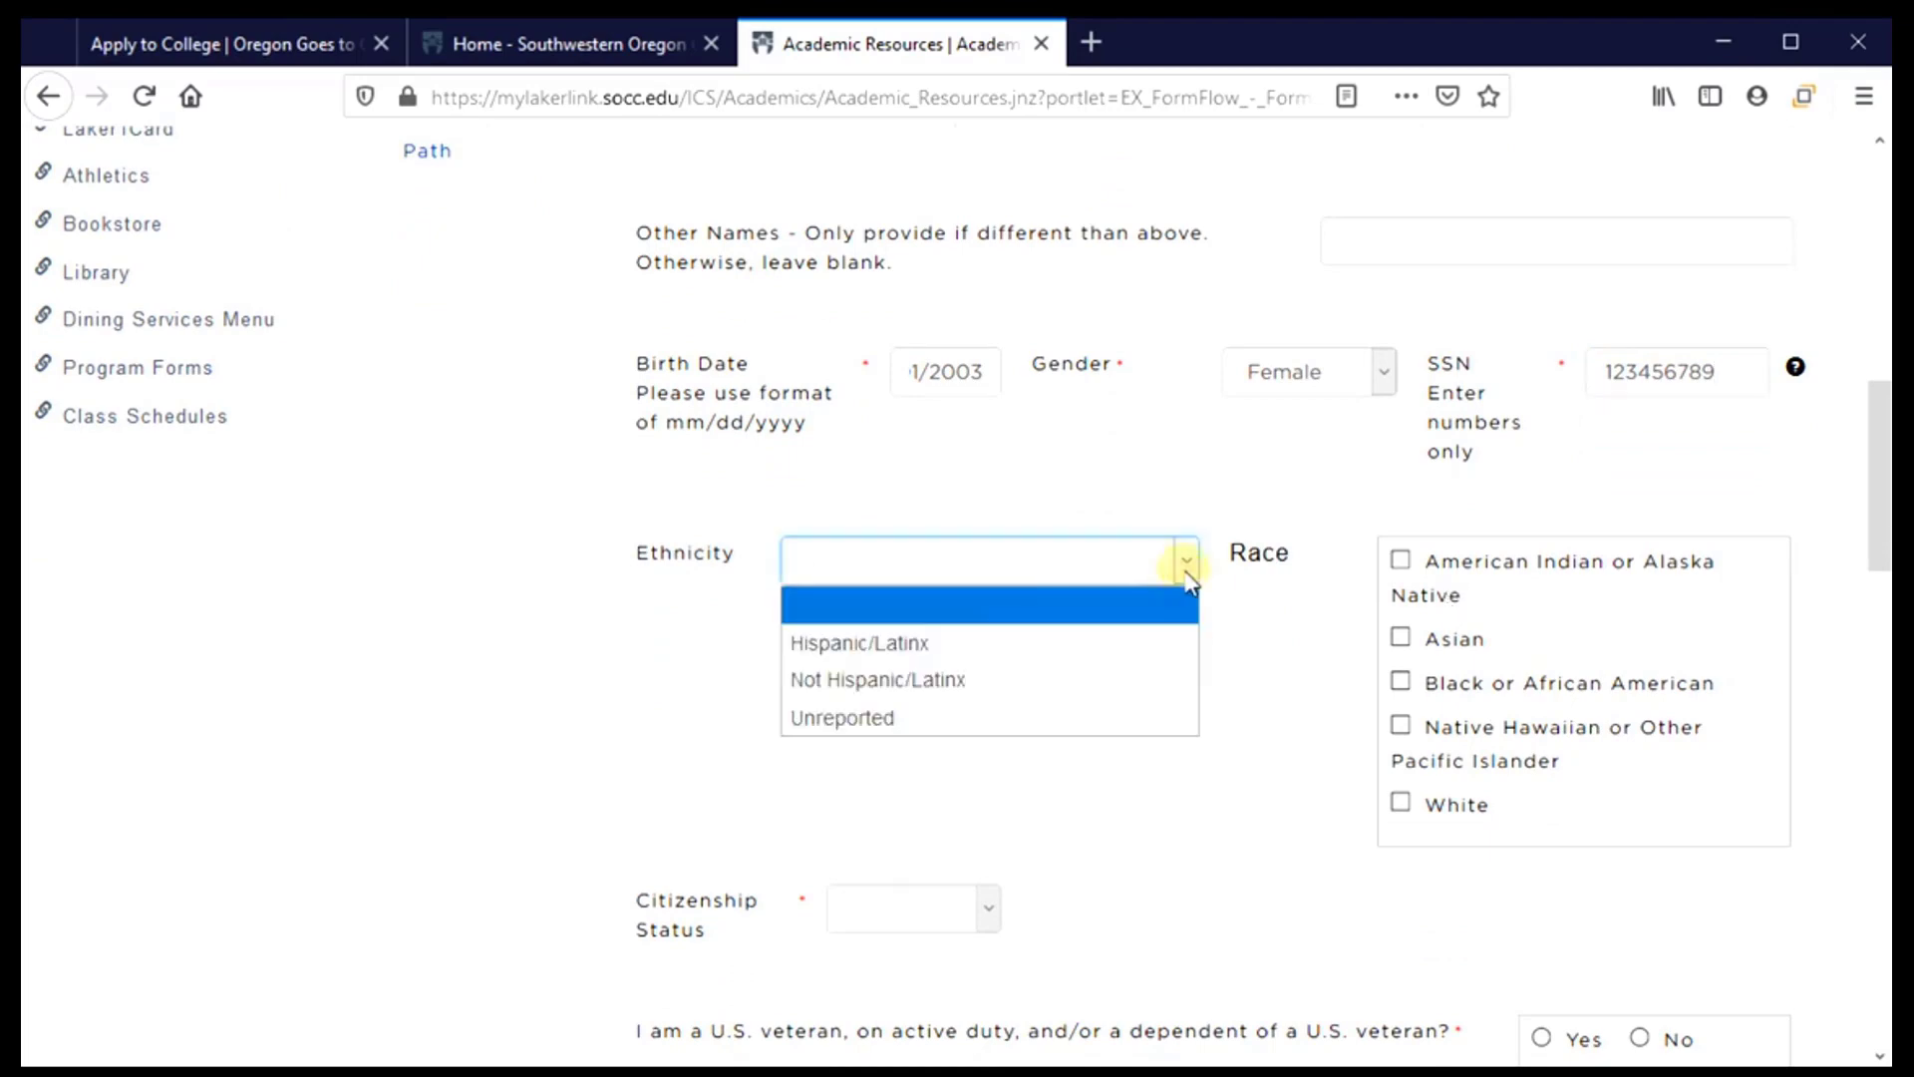
Choose Hispanic/Latinx ethnicity, check White as race, and set citizenship to US Citizen
left_click(809, 646)
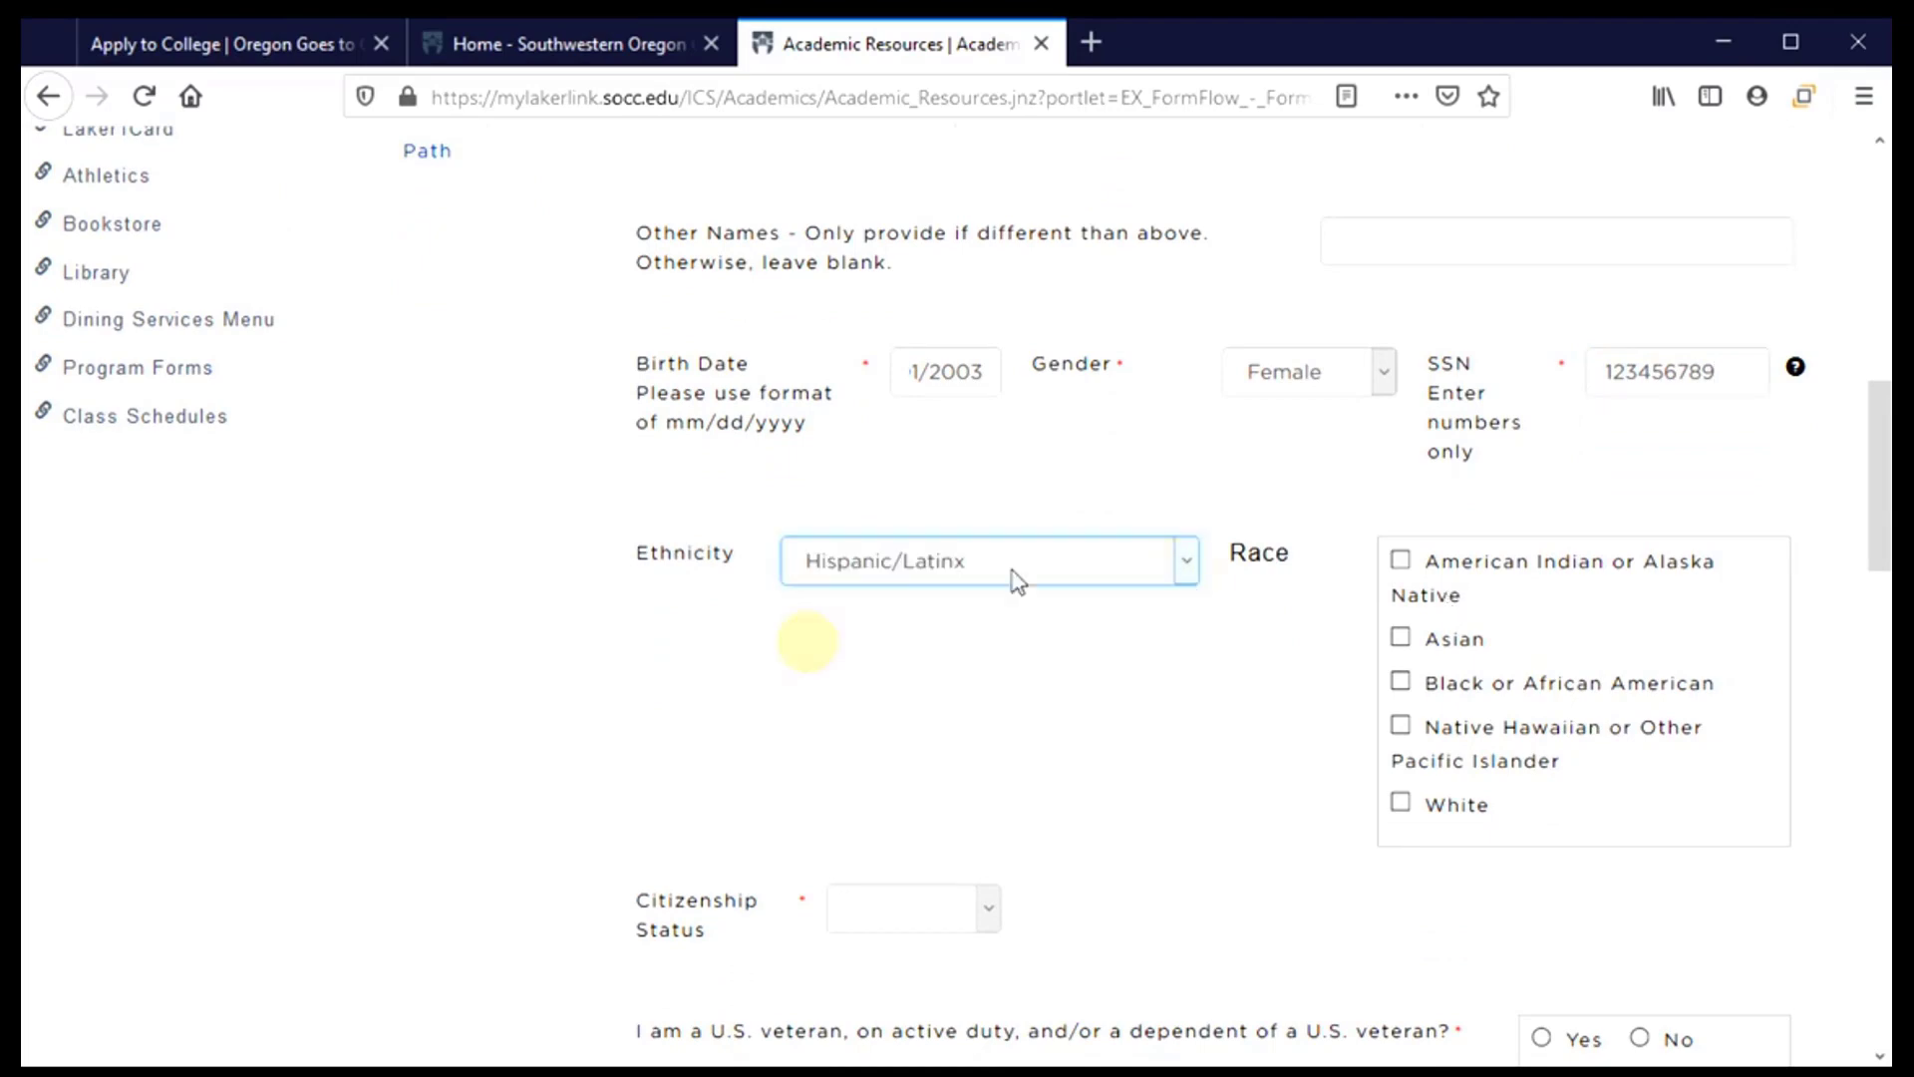
left_click(1403, 803)
scroll(1104, 740, "down", 3)
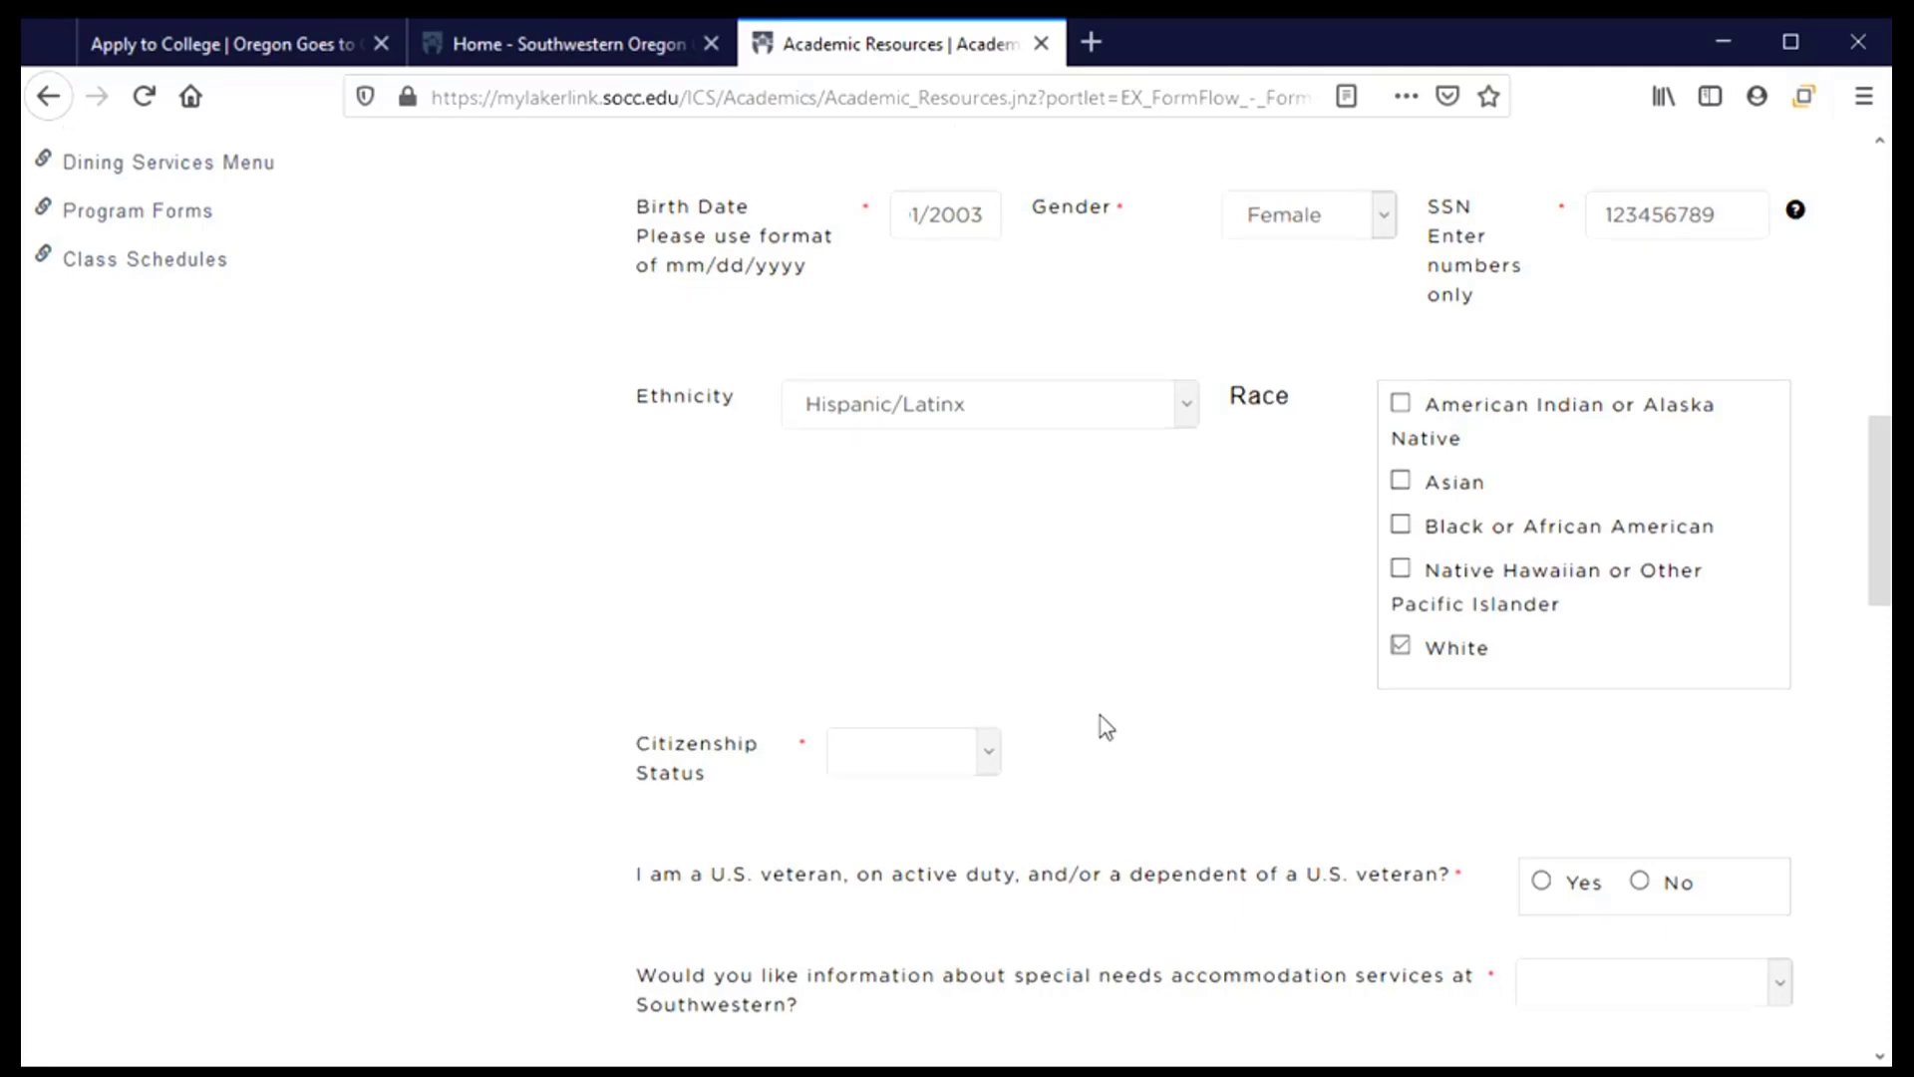
scroll(1101, 726, "down", 6)
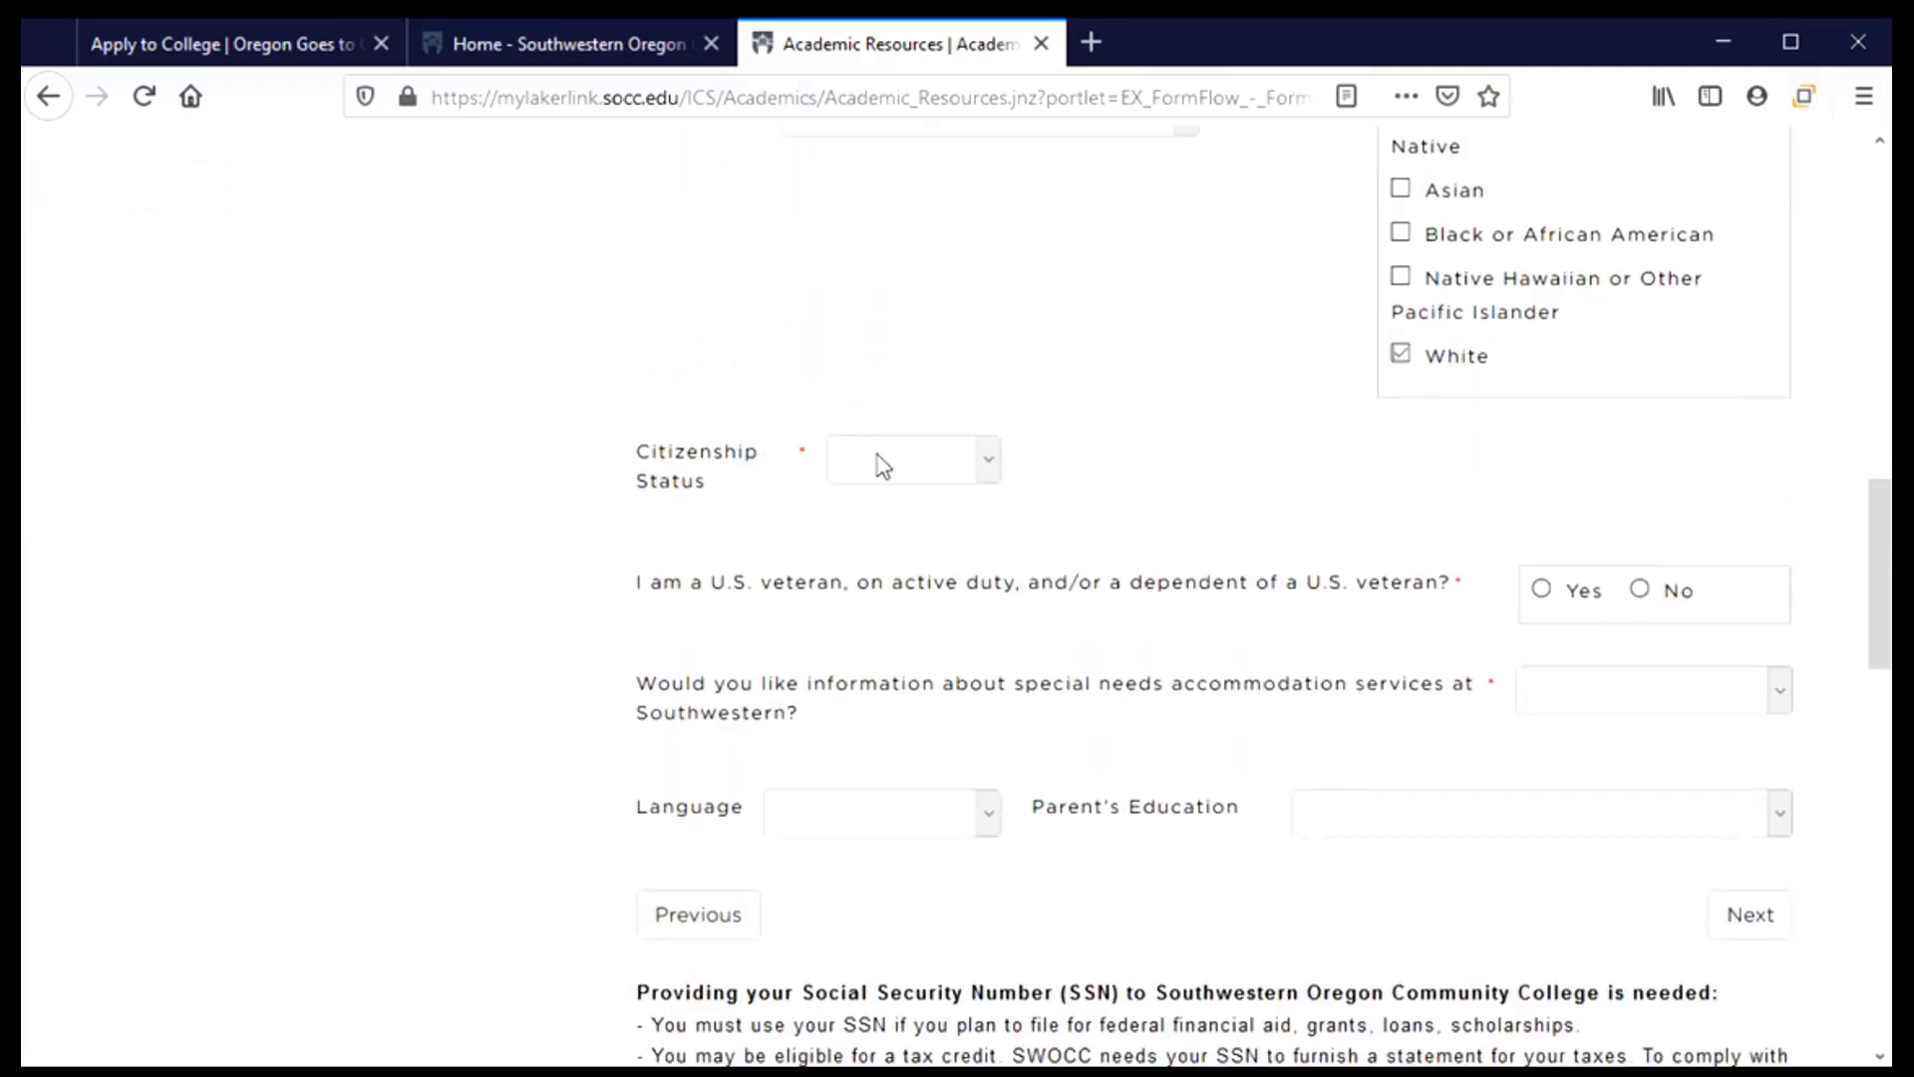
left_click(998, 476)
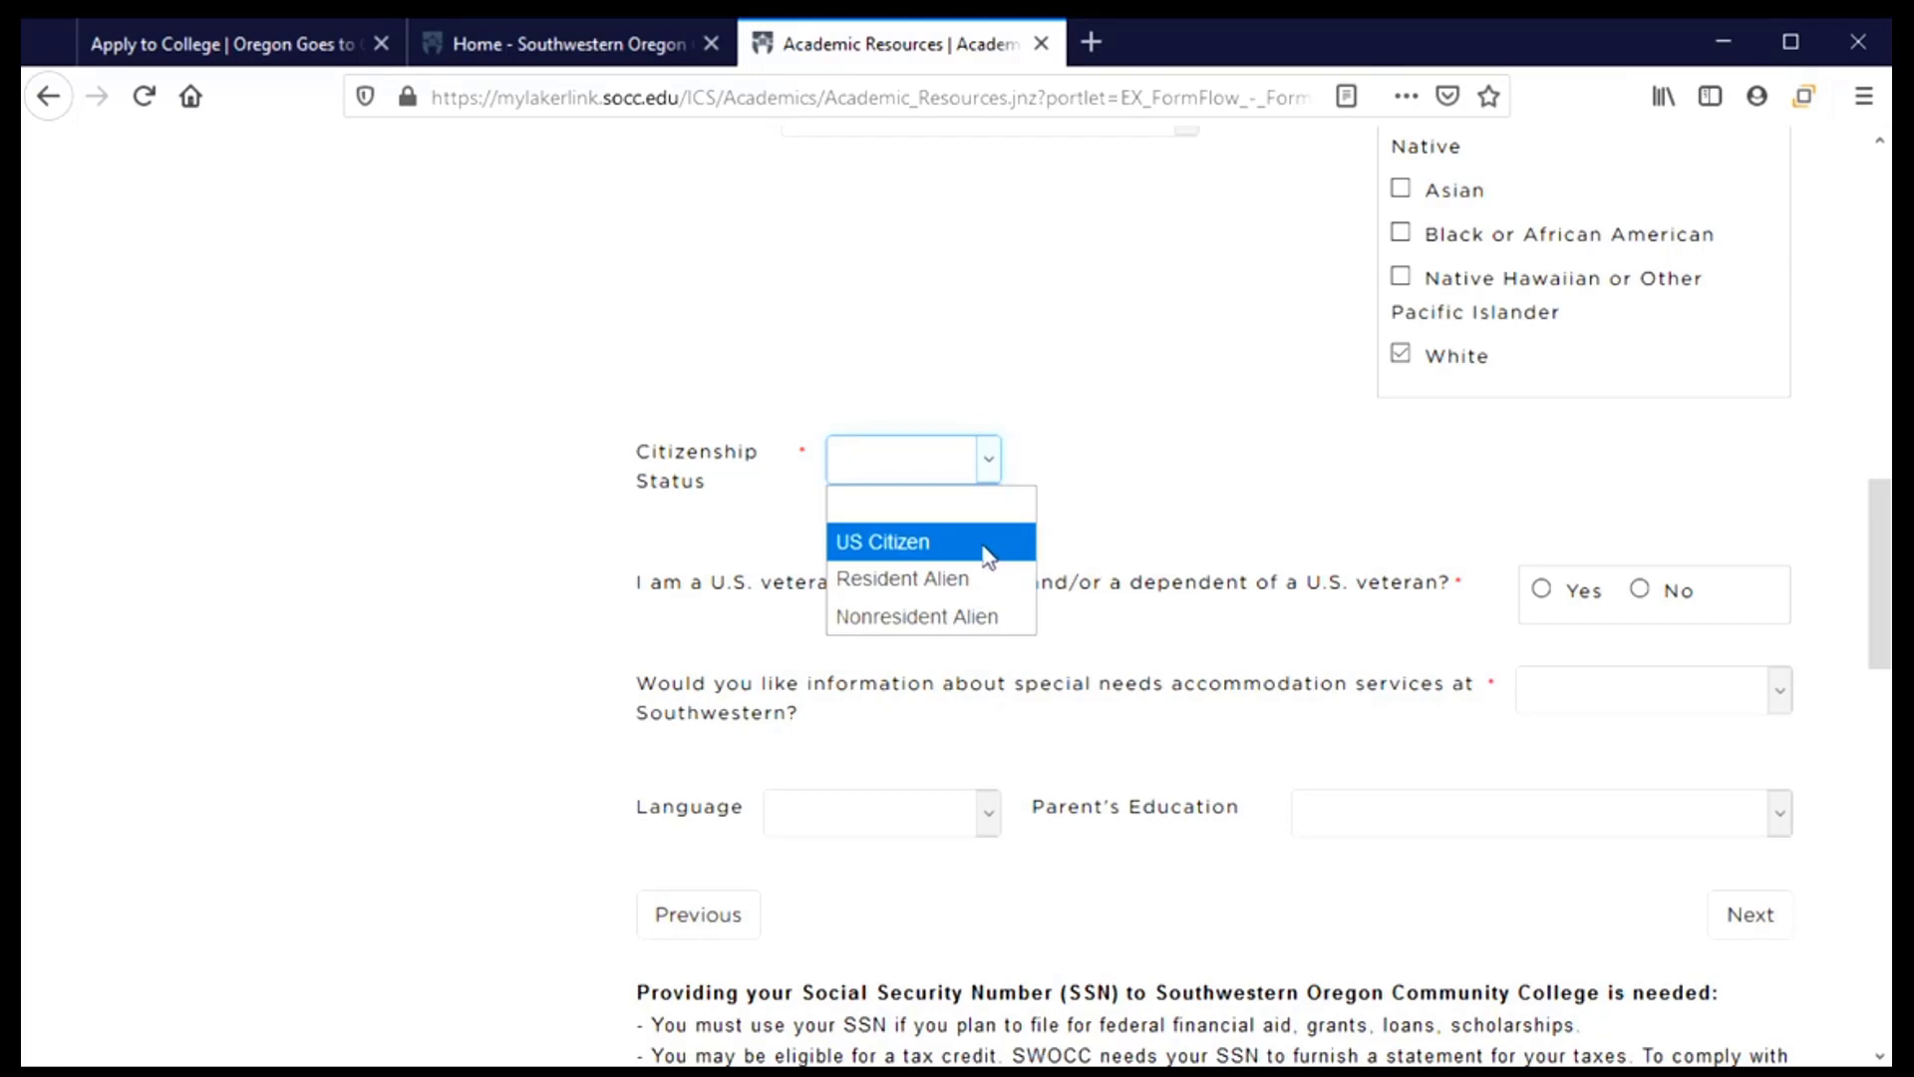
left_click(923, 552)
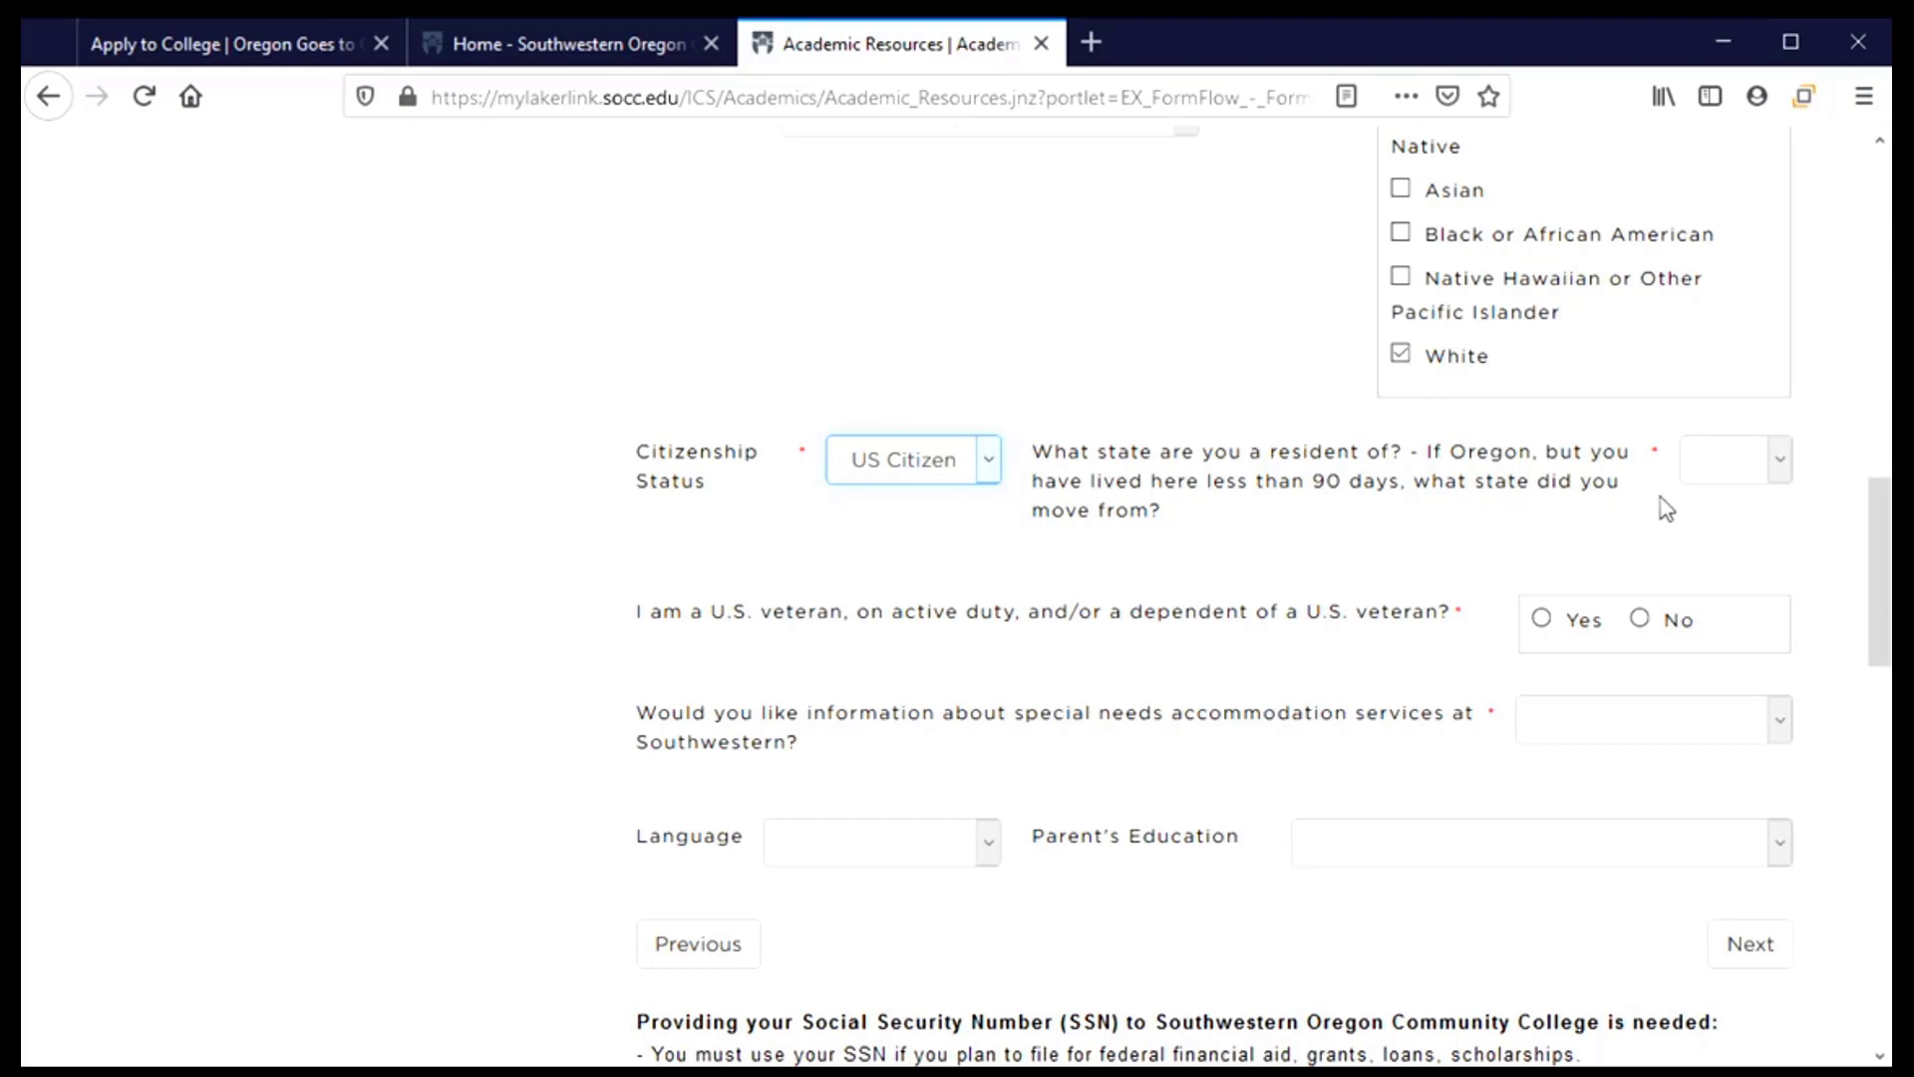
Set the state of residence to Oregon
left_click(1750, 478)
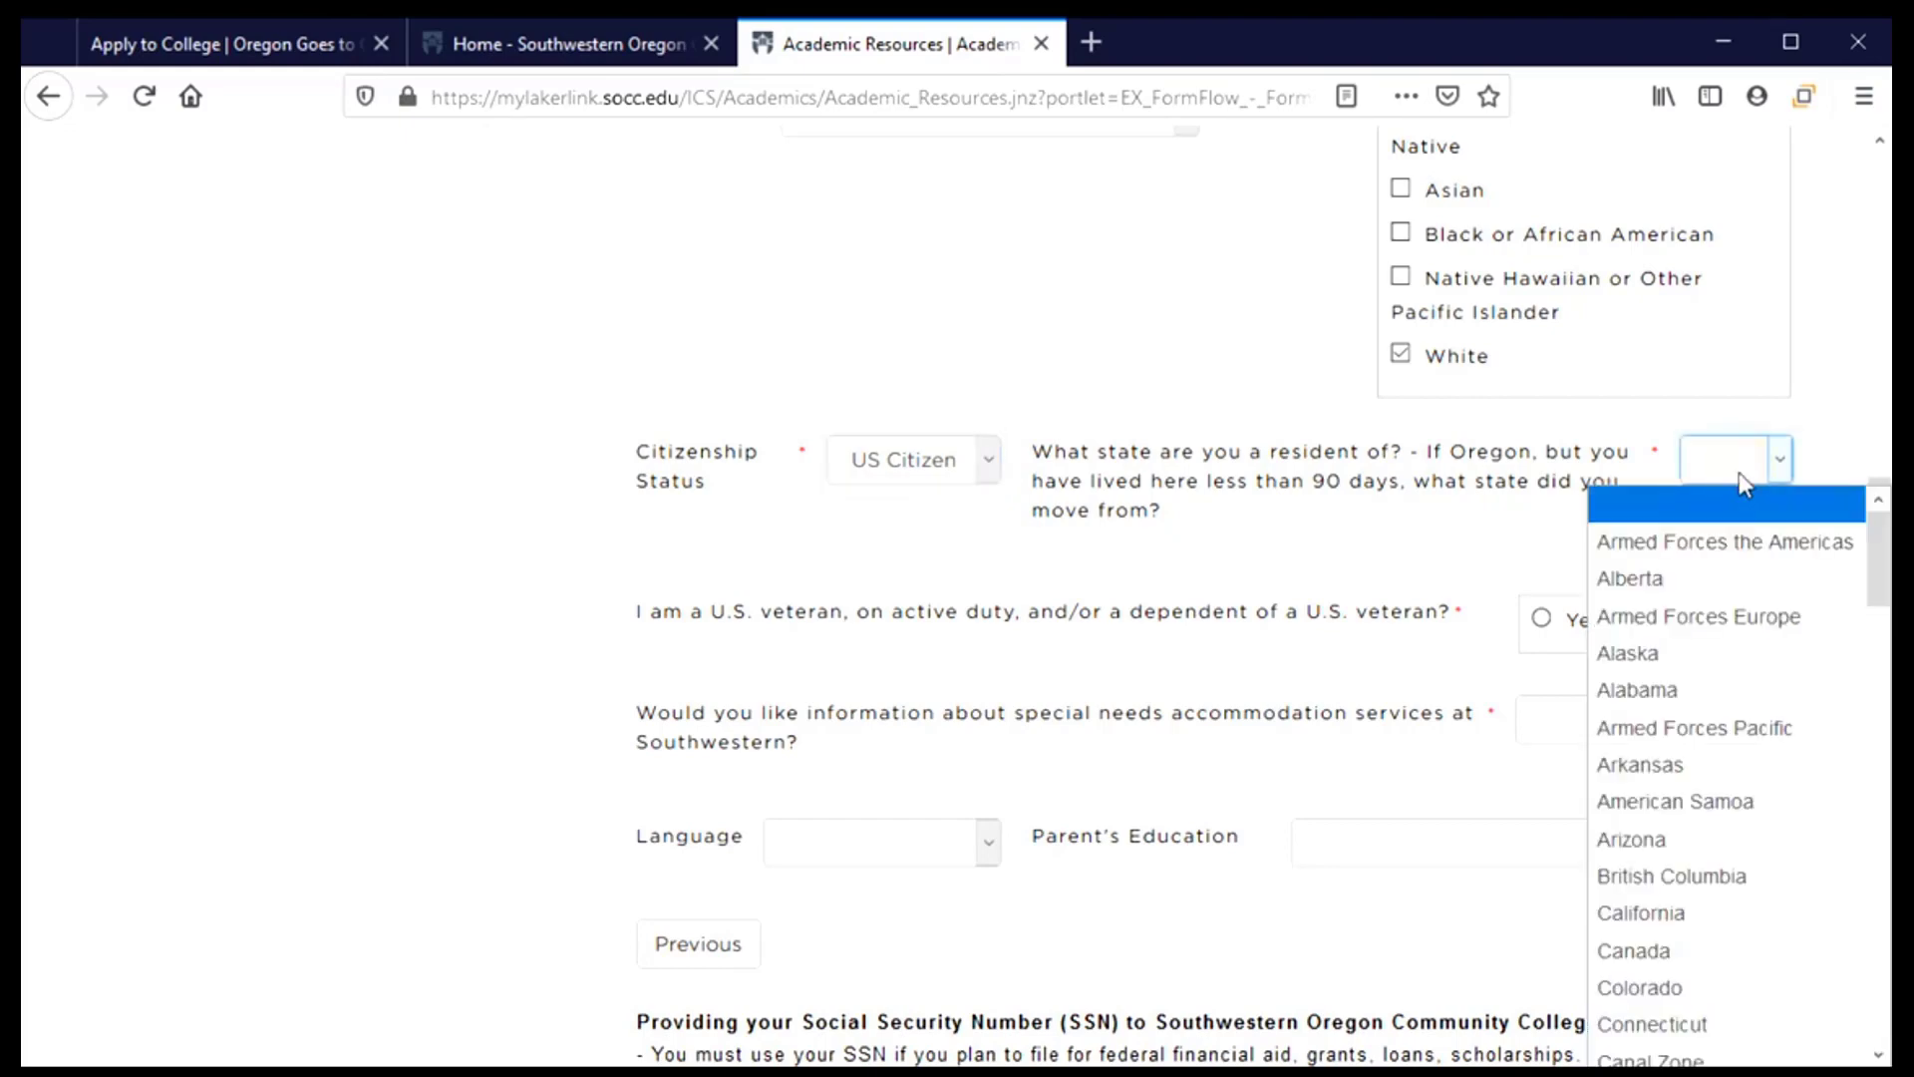
scroll(1707, 688, "down", 1)
scroll(1707, 688, "down", 14)
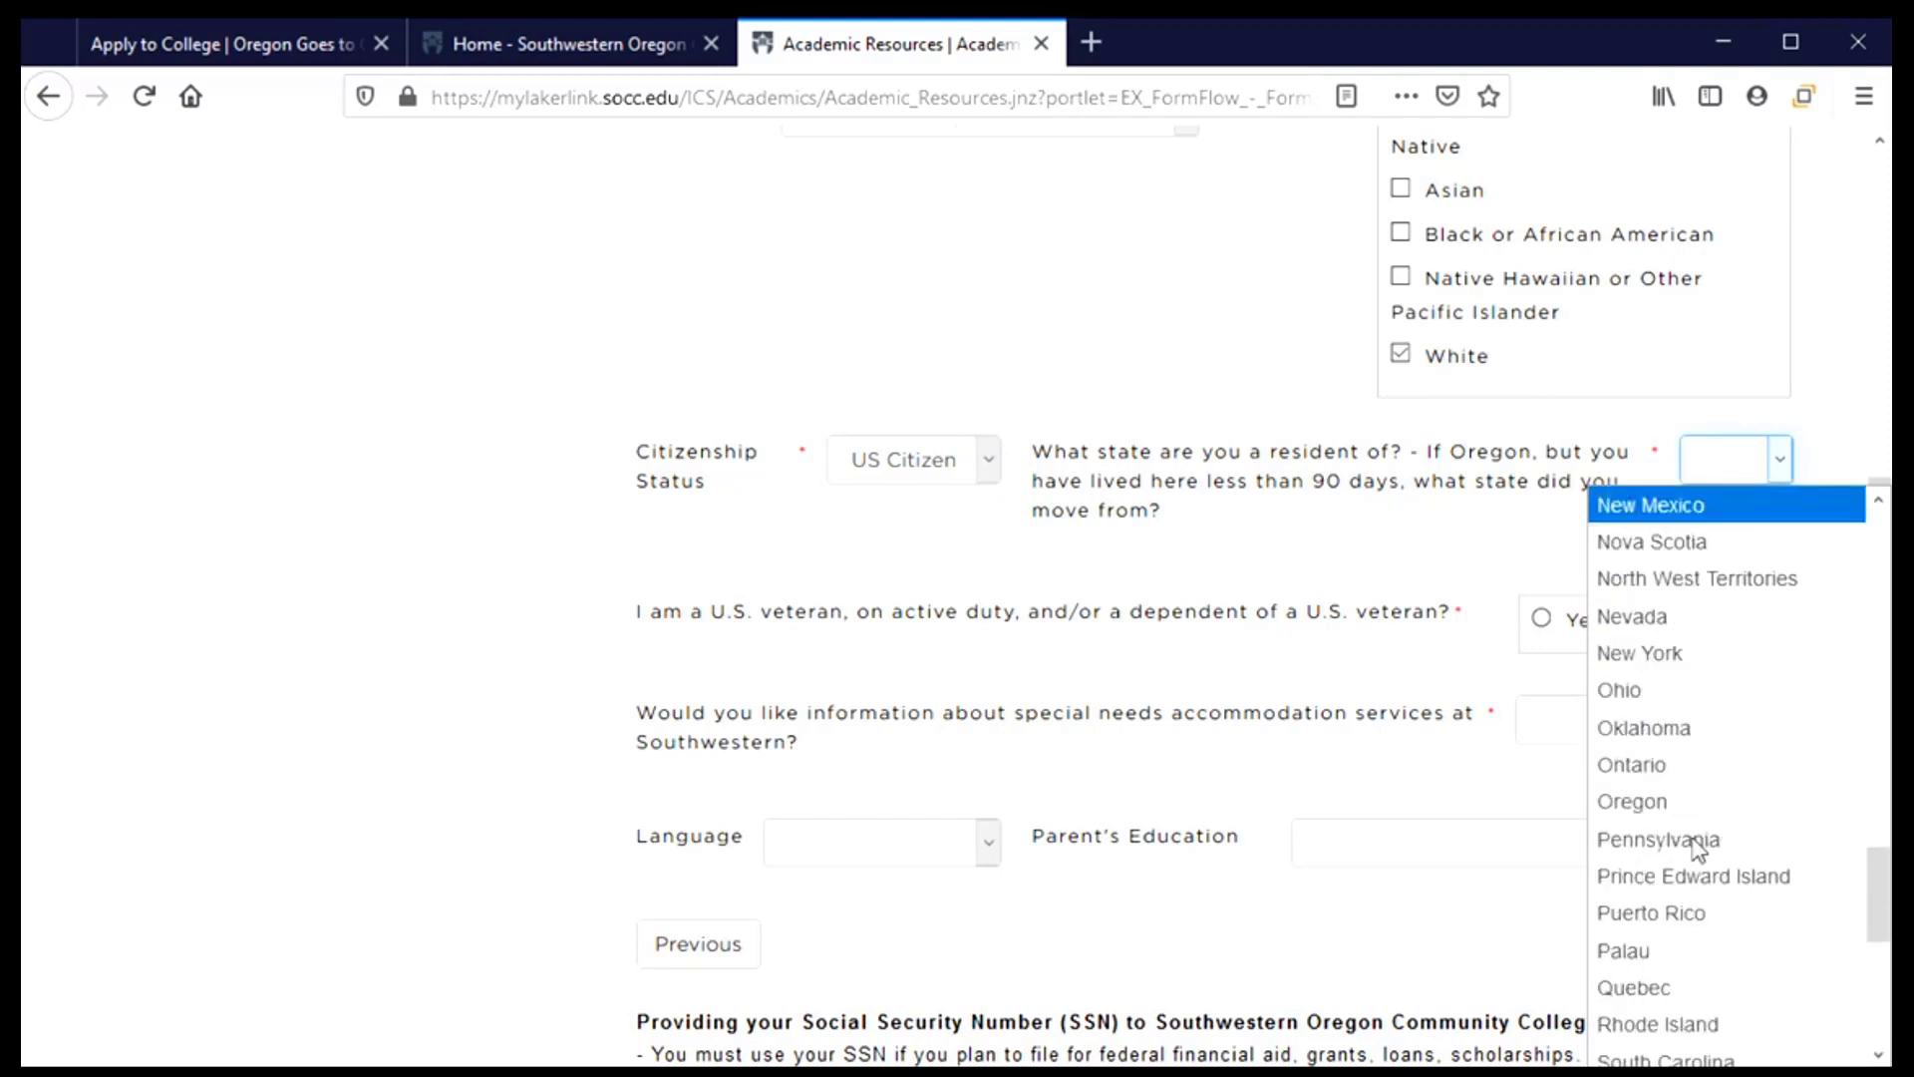
left_click(1672, 803)
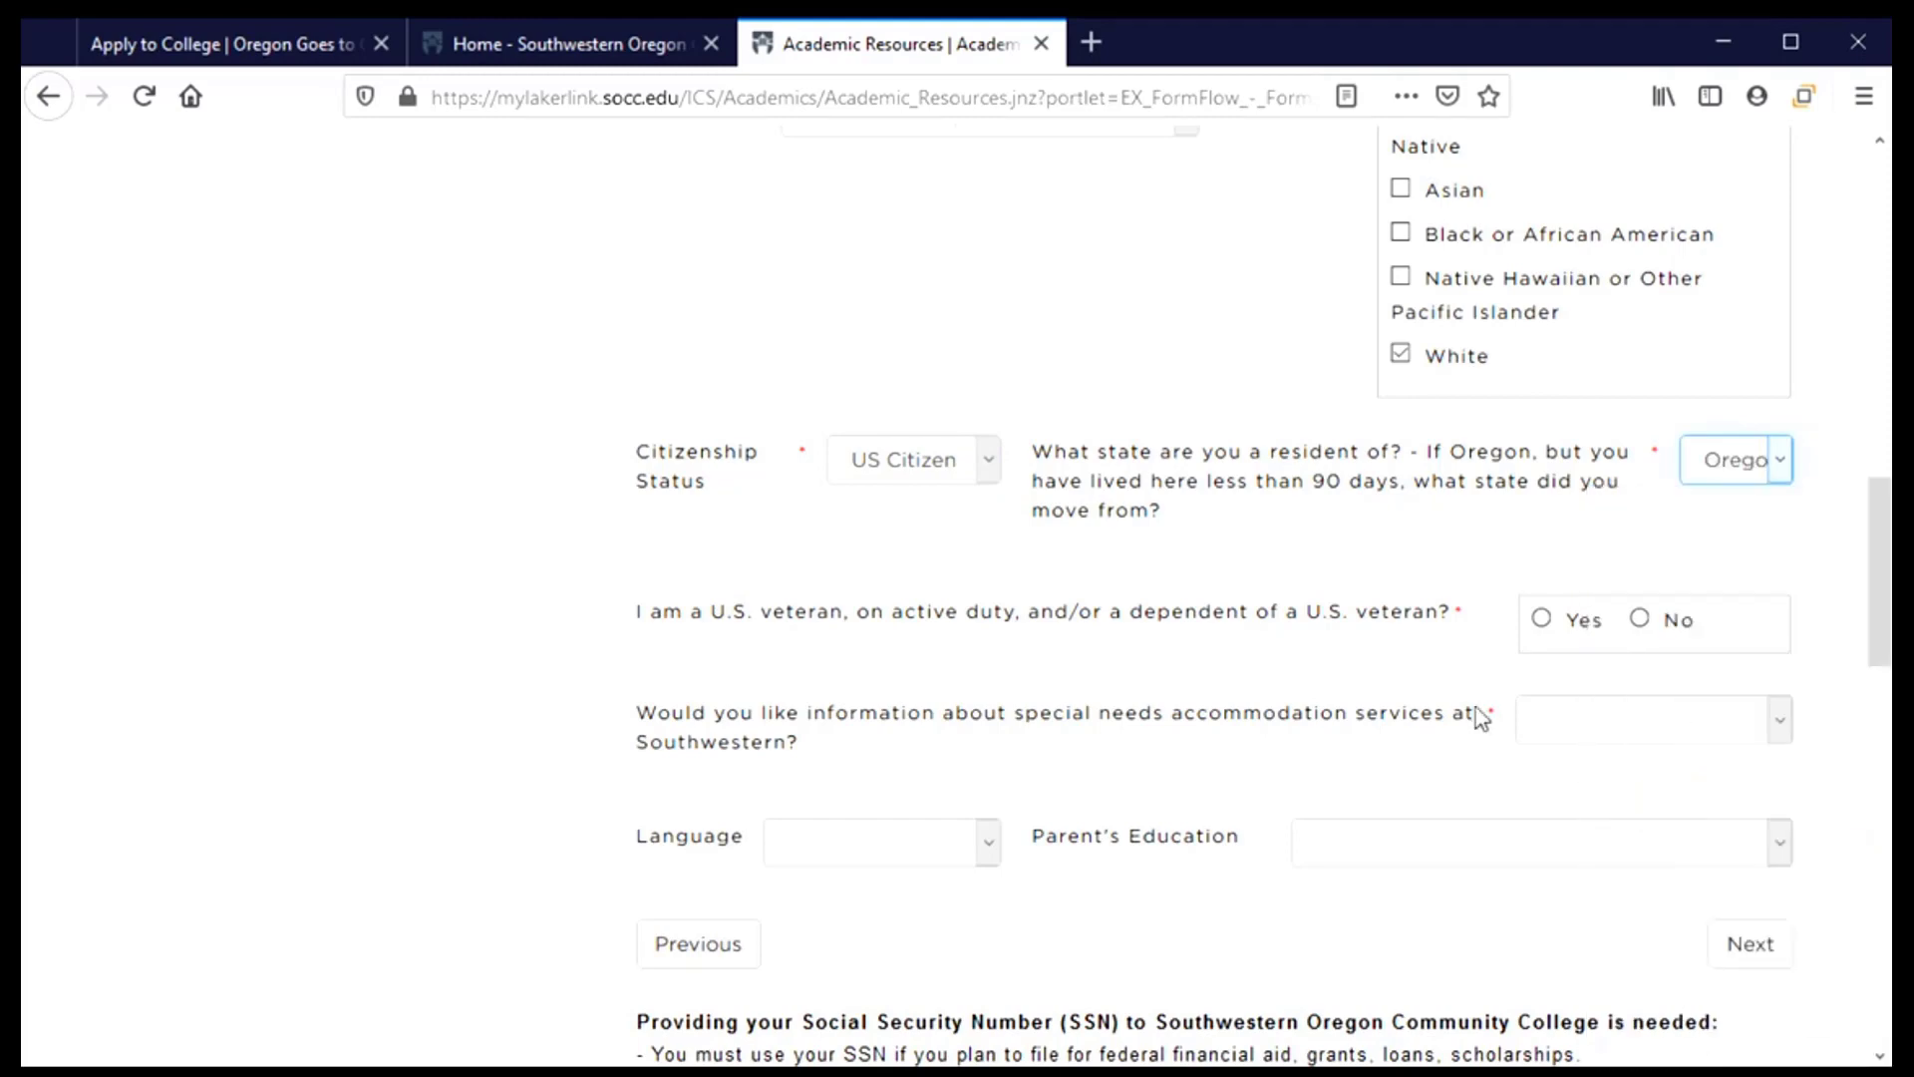
scroll(1159, 645, "down", 3)
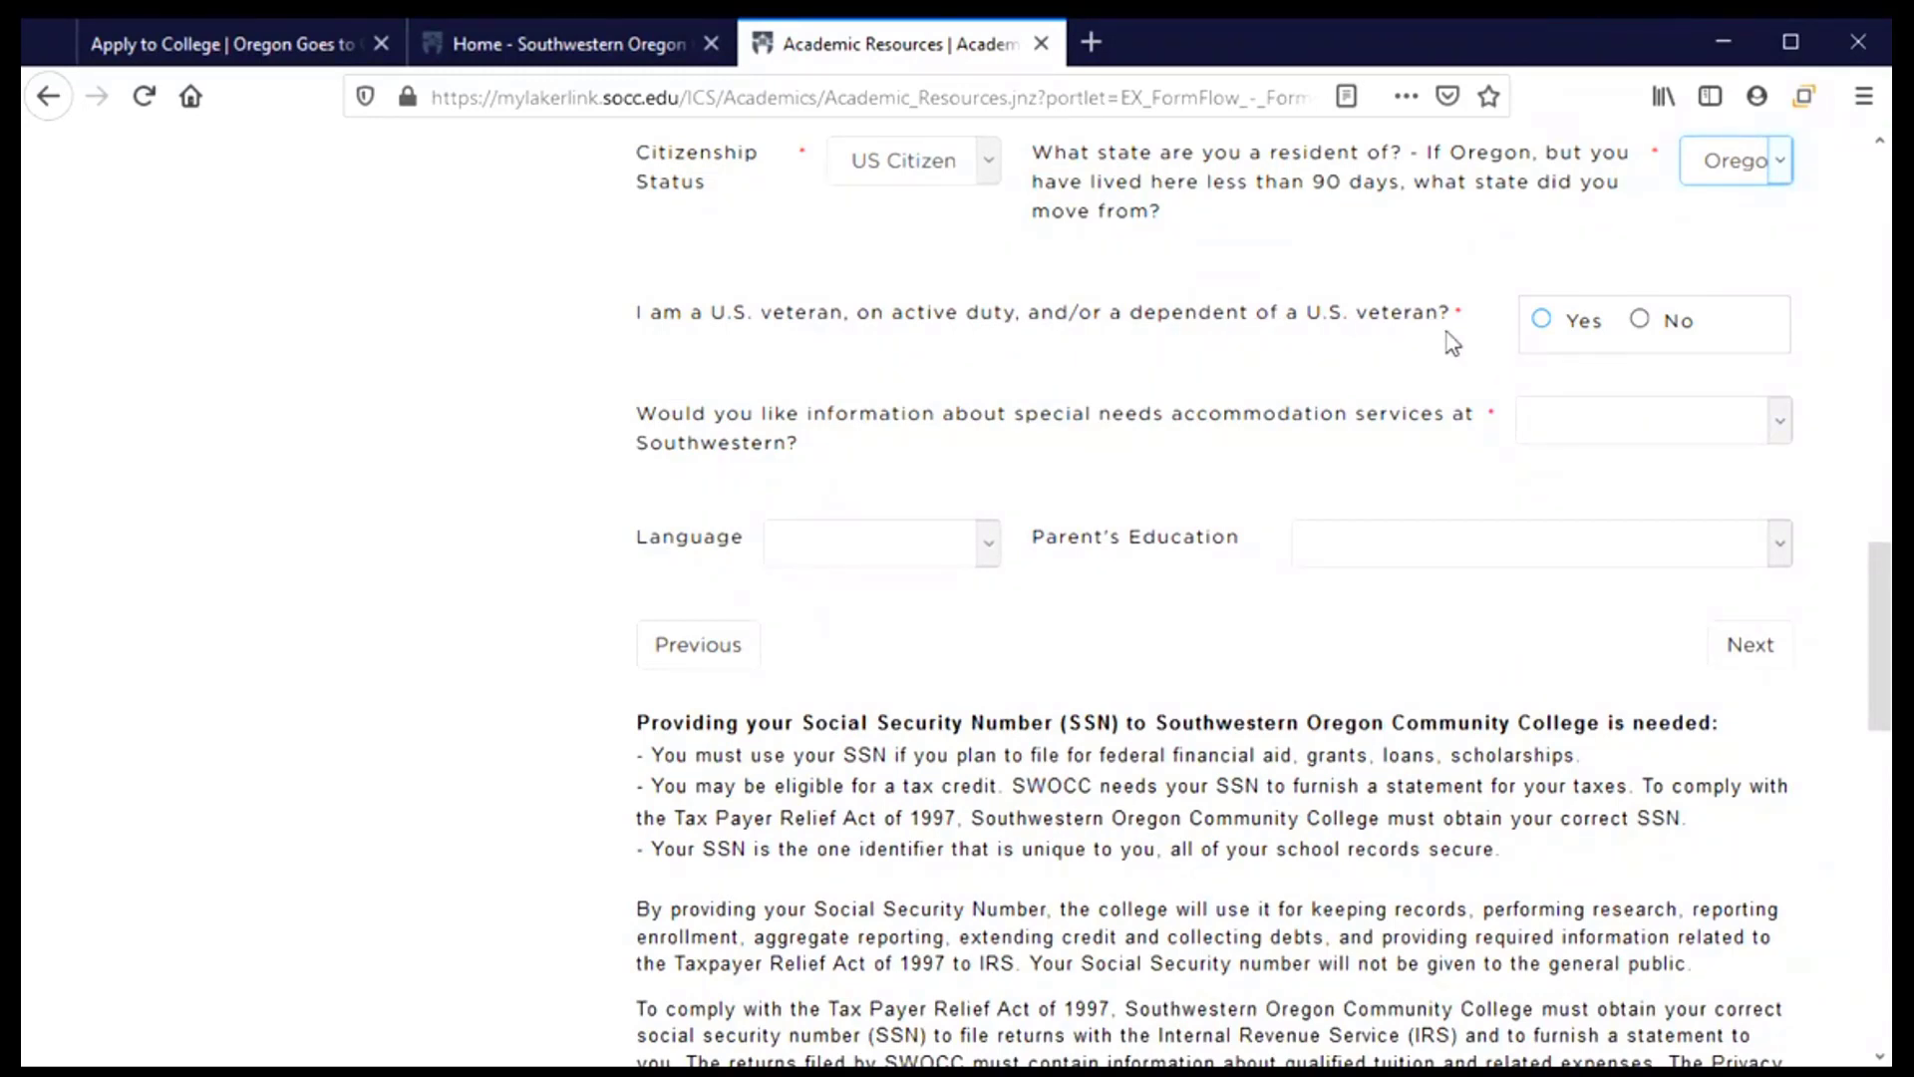
Answer No to both the U.S. veteran and accommodation information questions
left_click(1643, 325)
scroll(1175, 427, "down", 3)
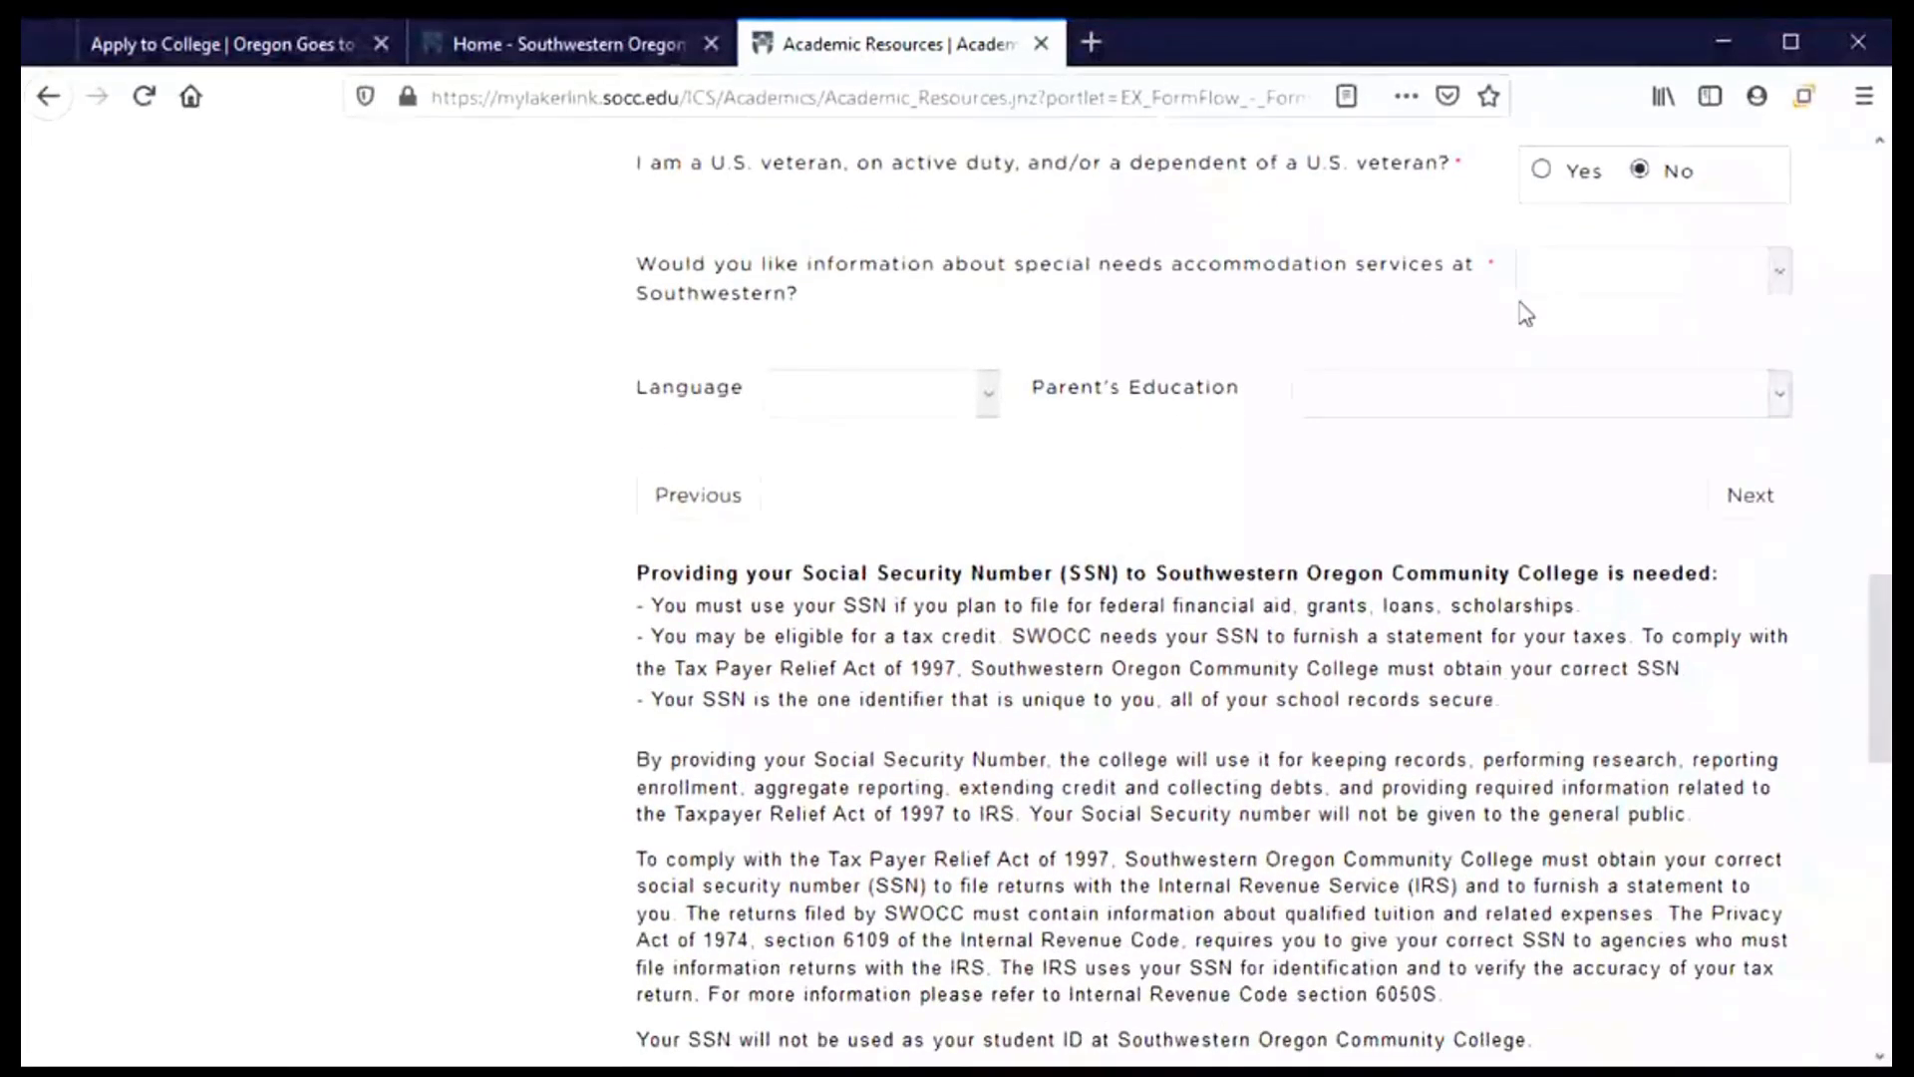
left_click(1780, 286)
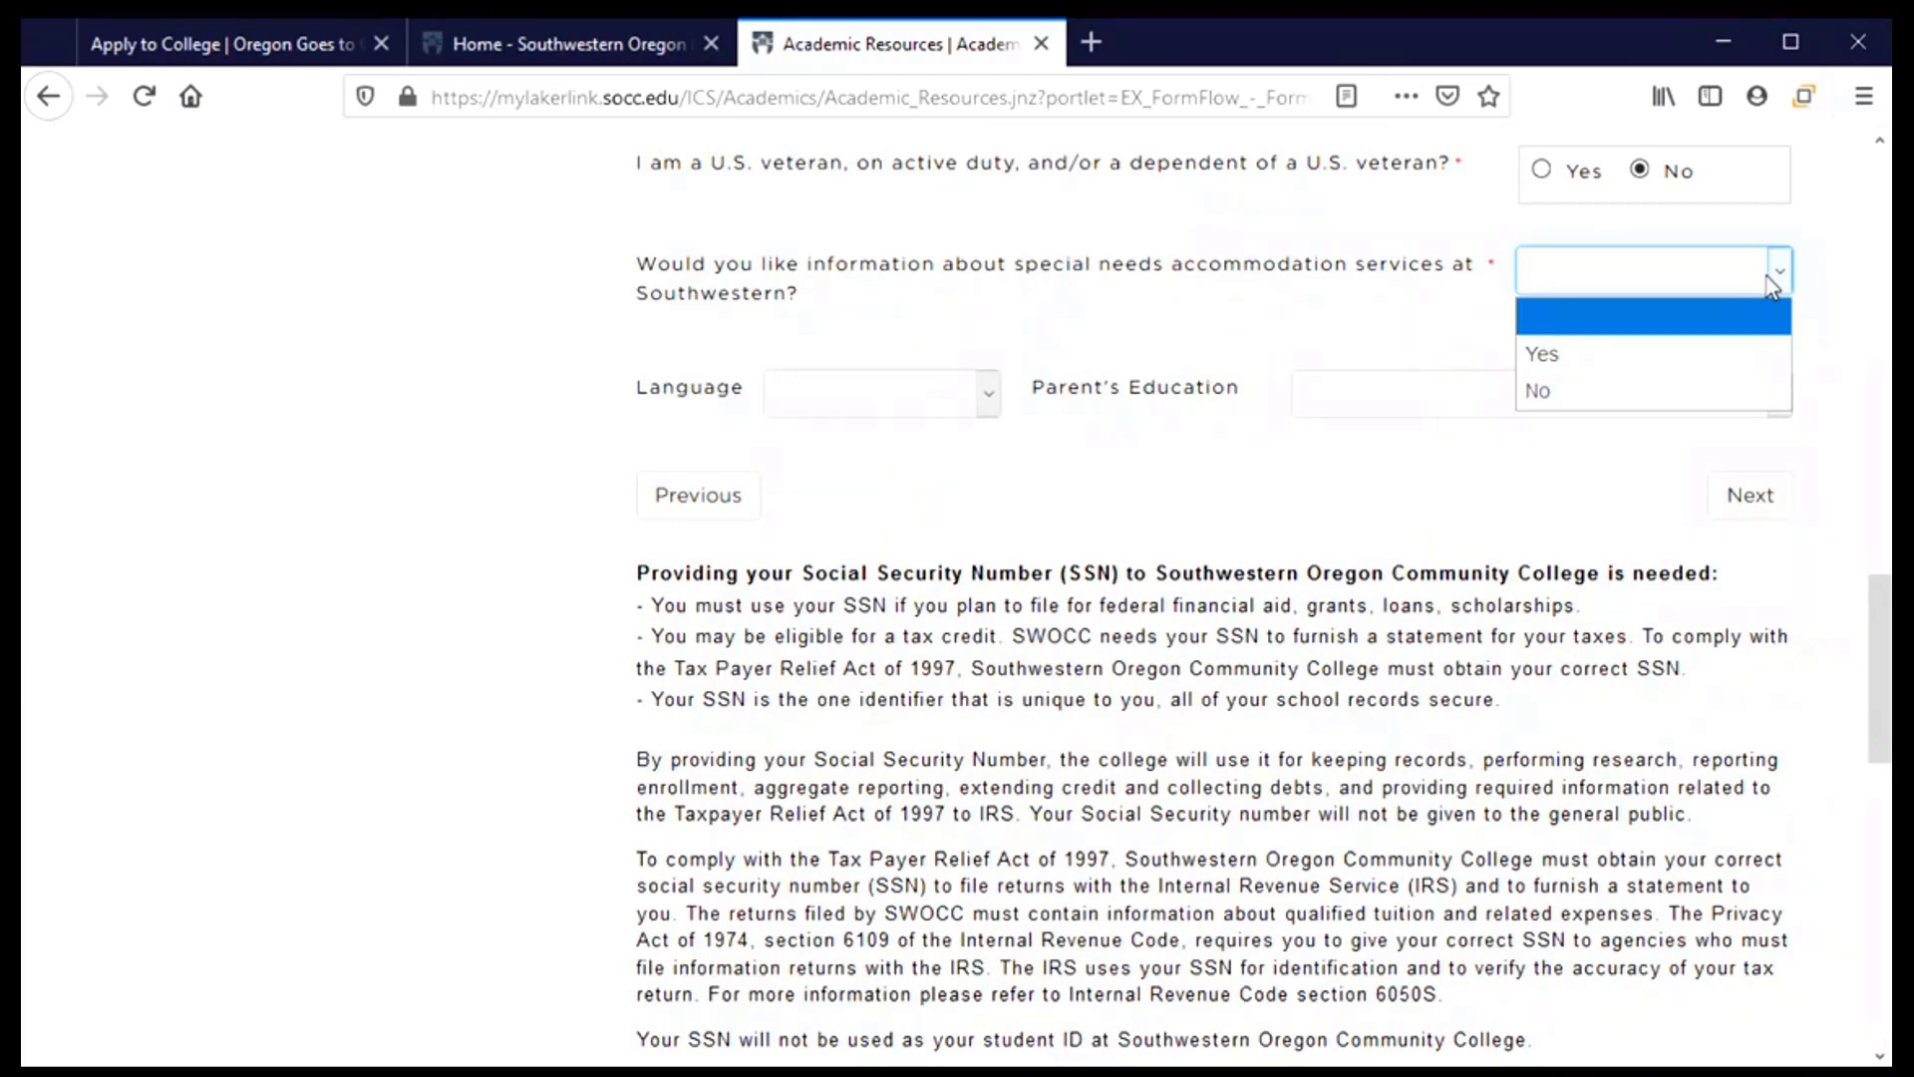
left_click(1672, 395)
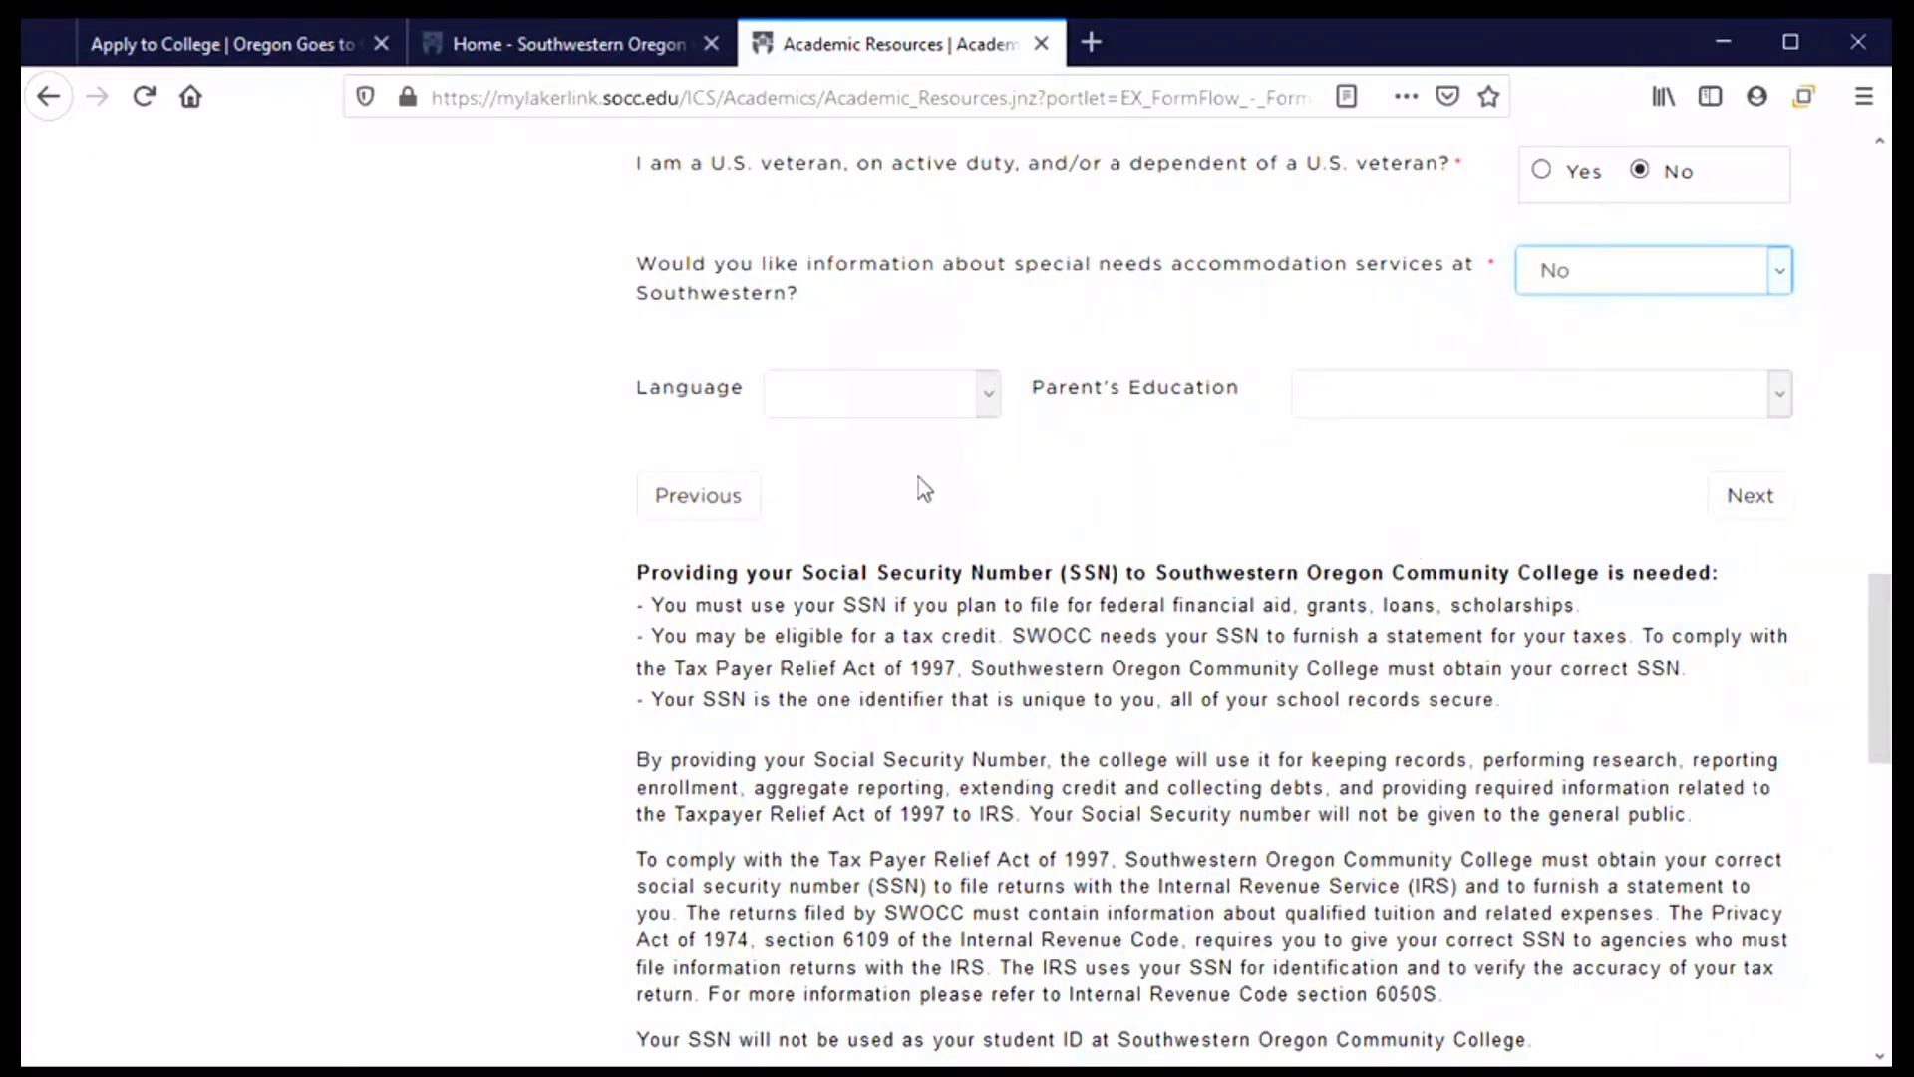
Leave Language blank, set Parent's Education to neither parent holding a four-year degree, and continue
left_click(965, 404)
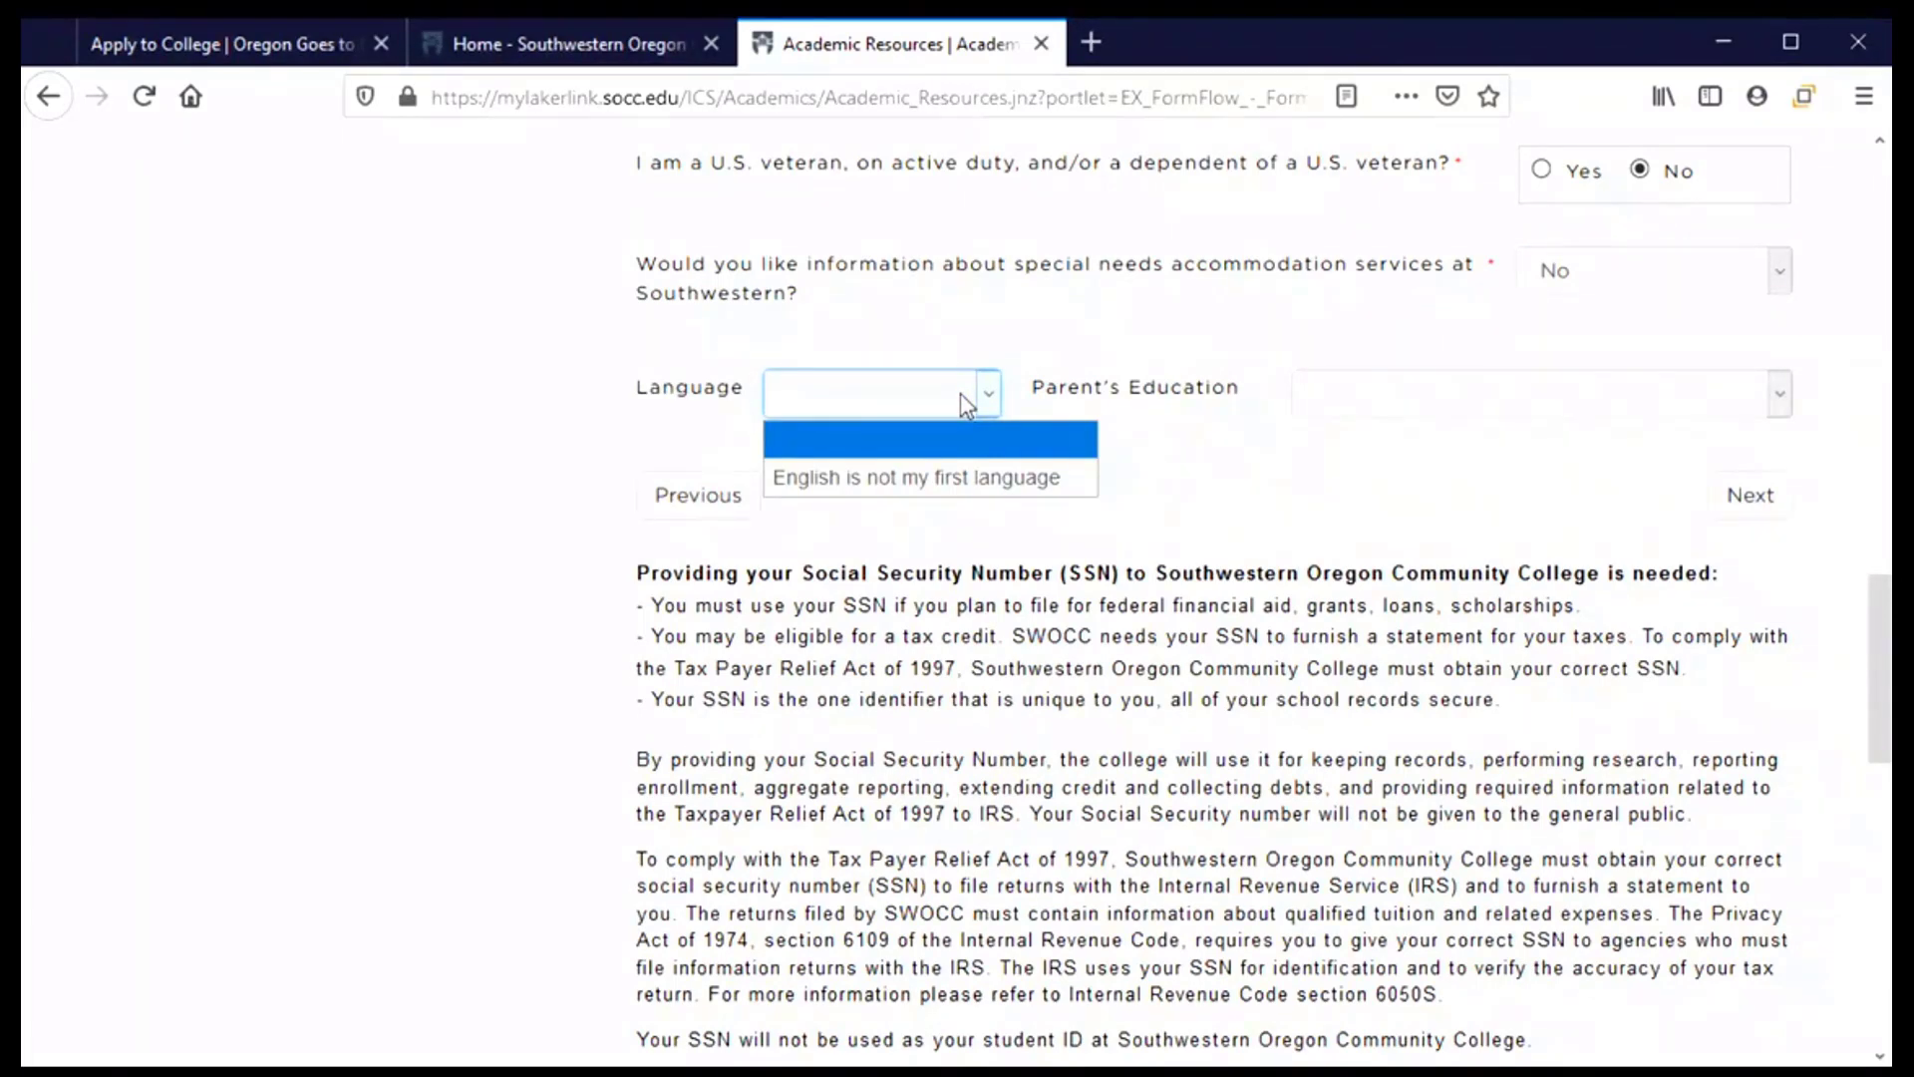
left_click(957, 453)
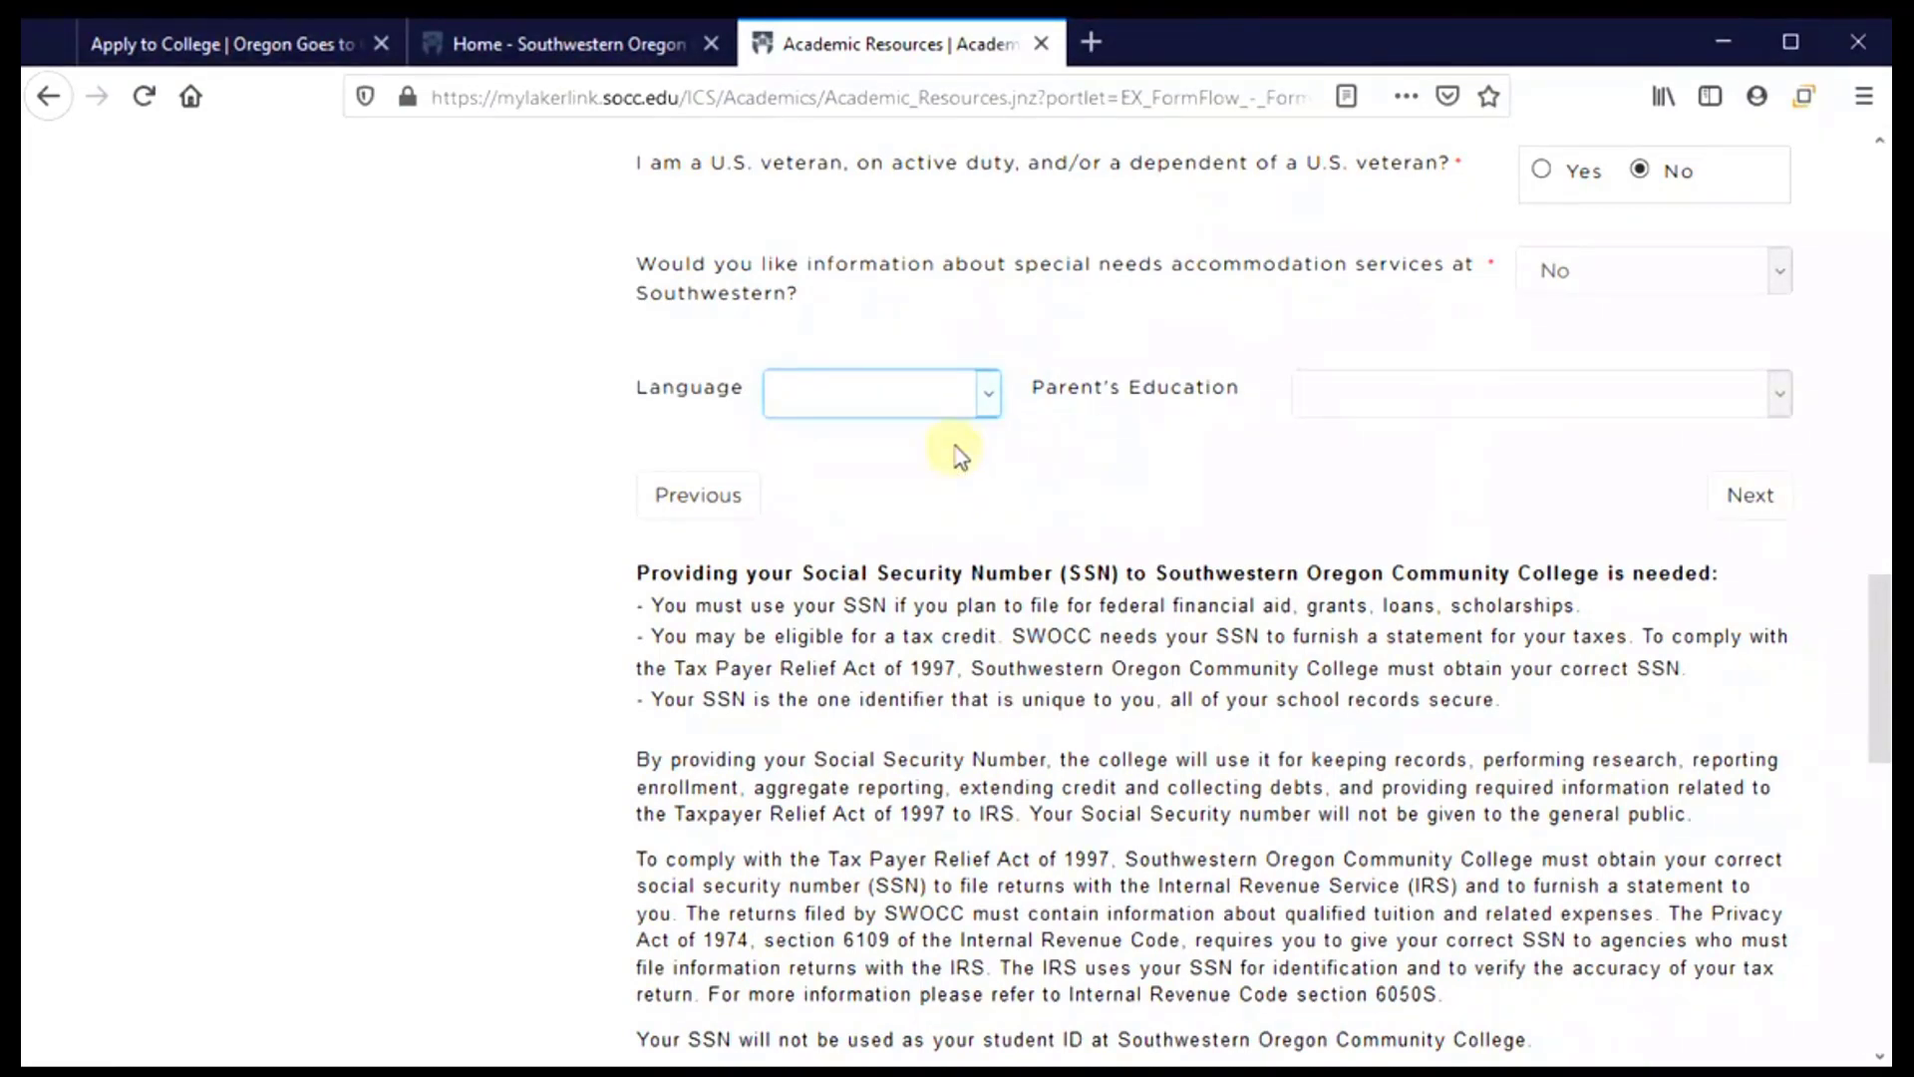
left_click(1781, 399)
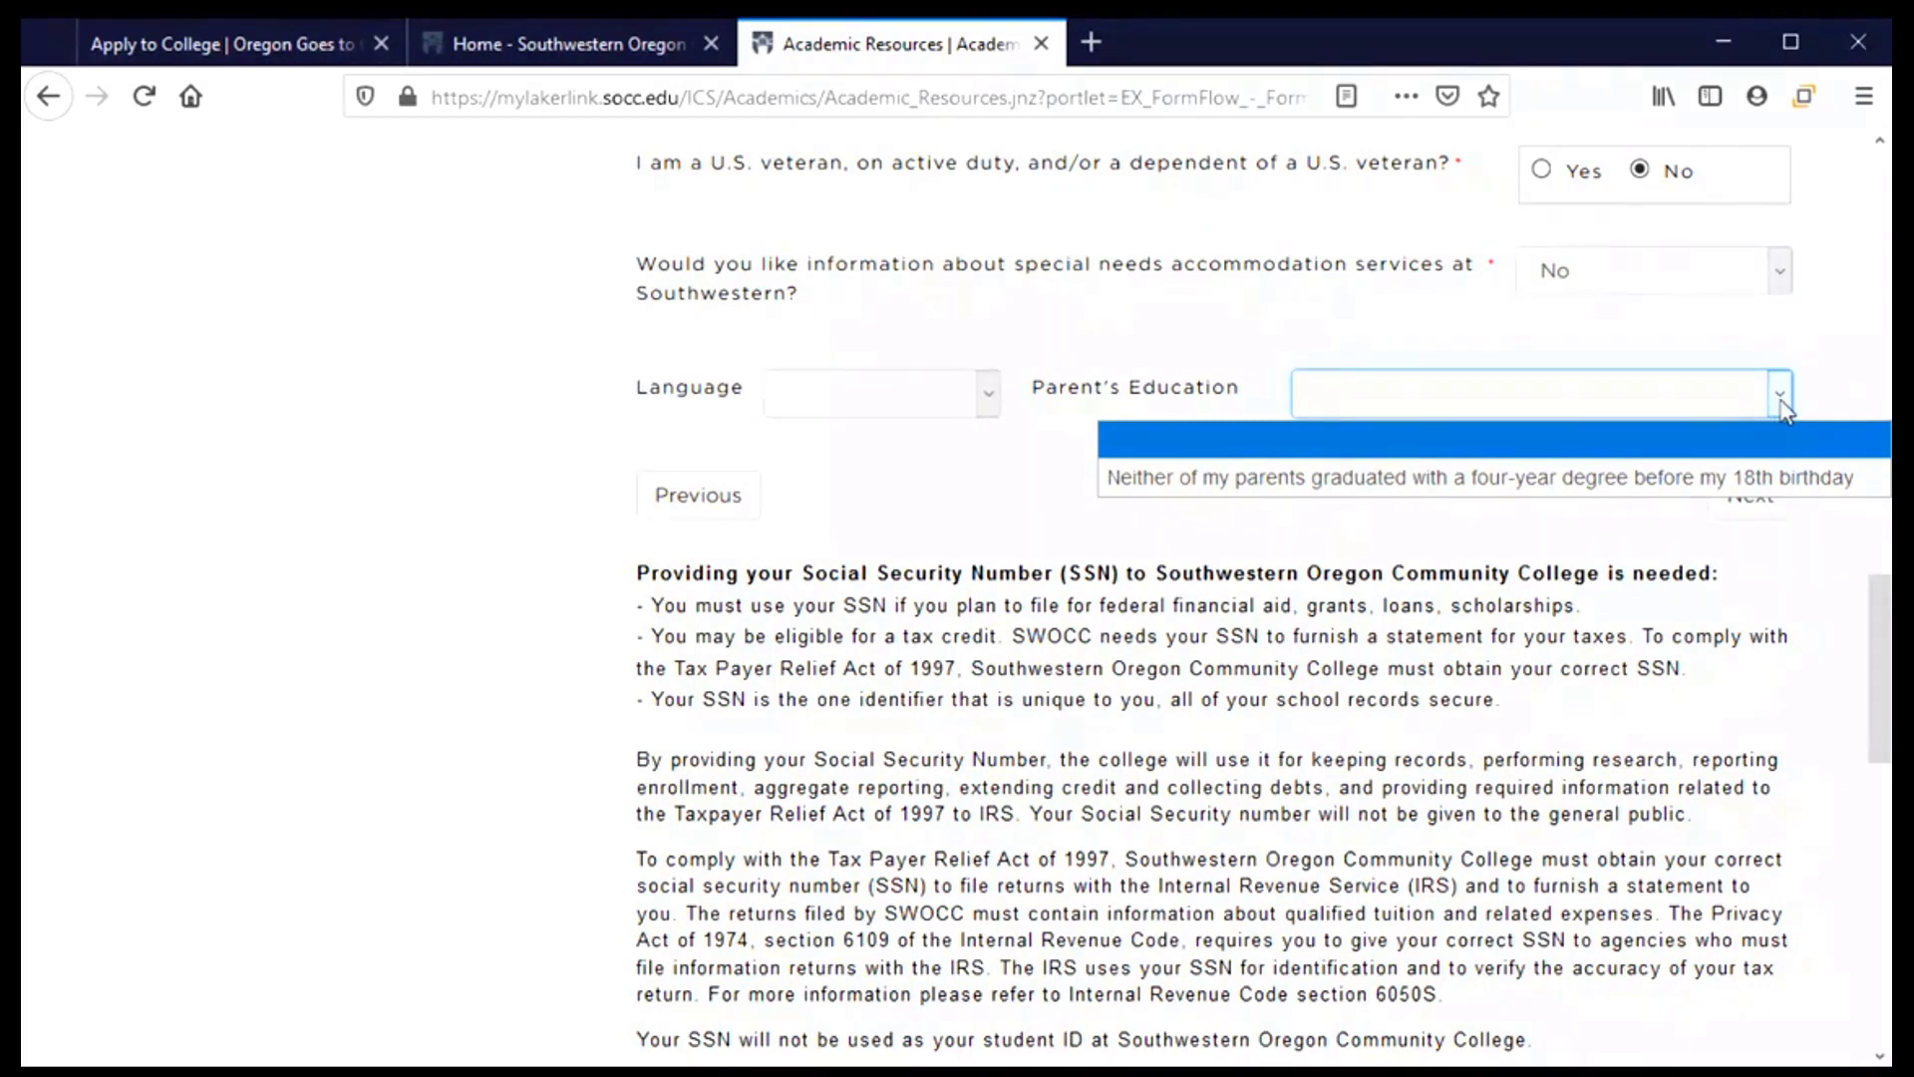
left_click(1234, 480)
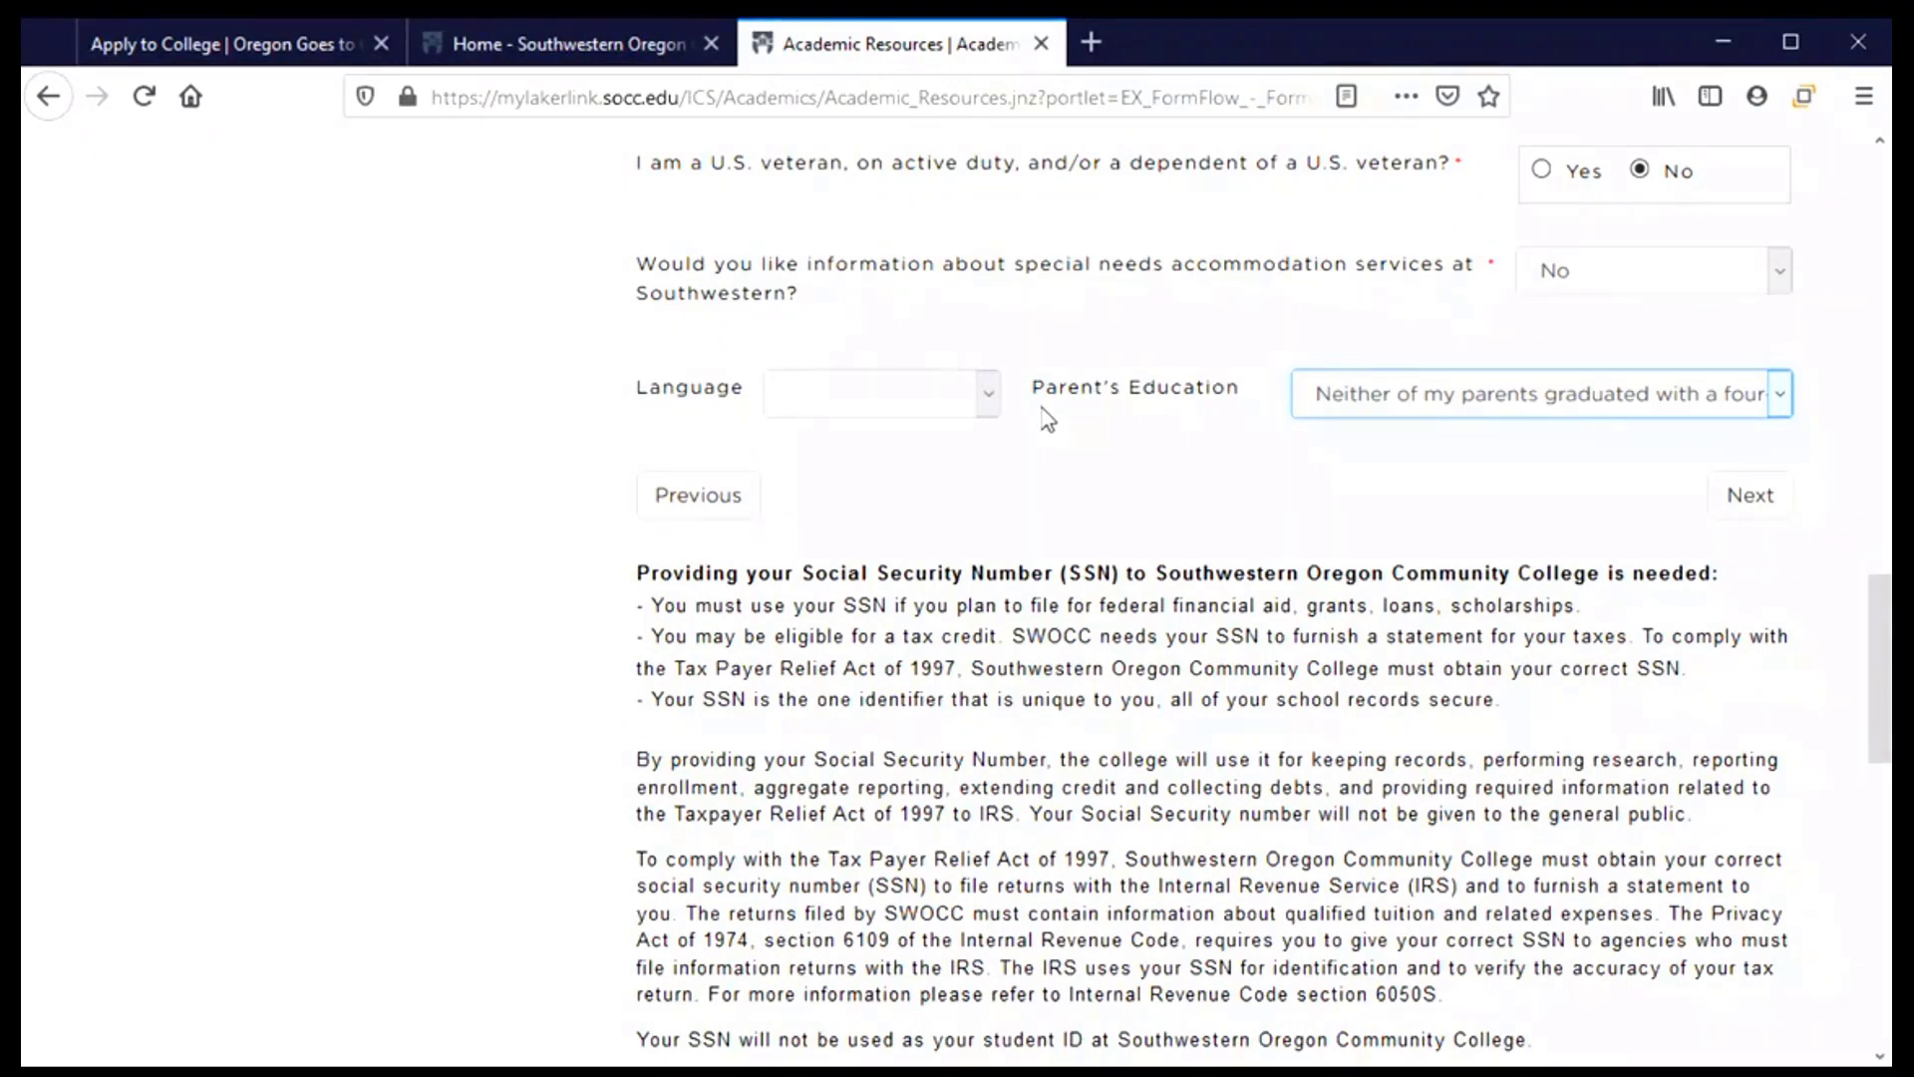
scroll(608, 409, "down", 2)
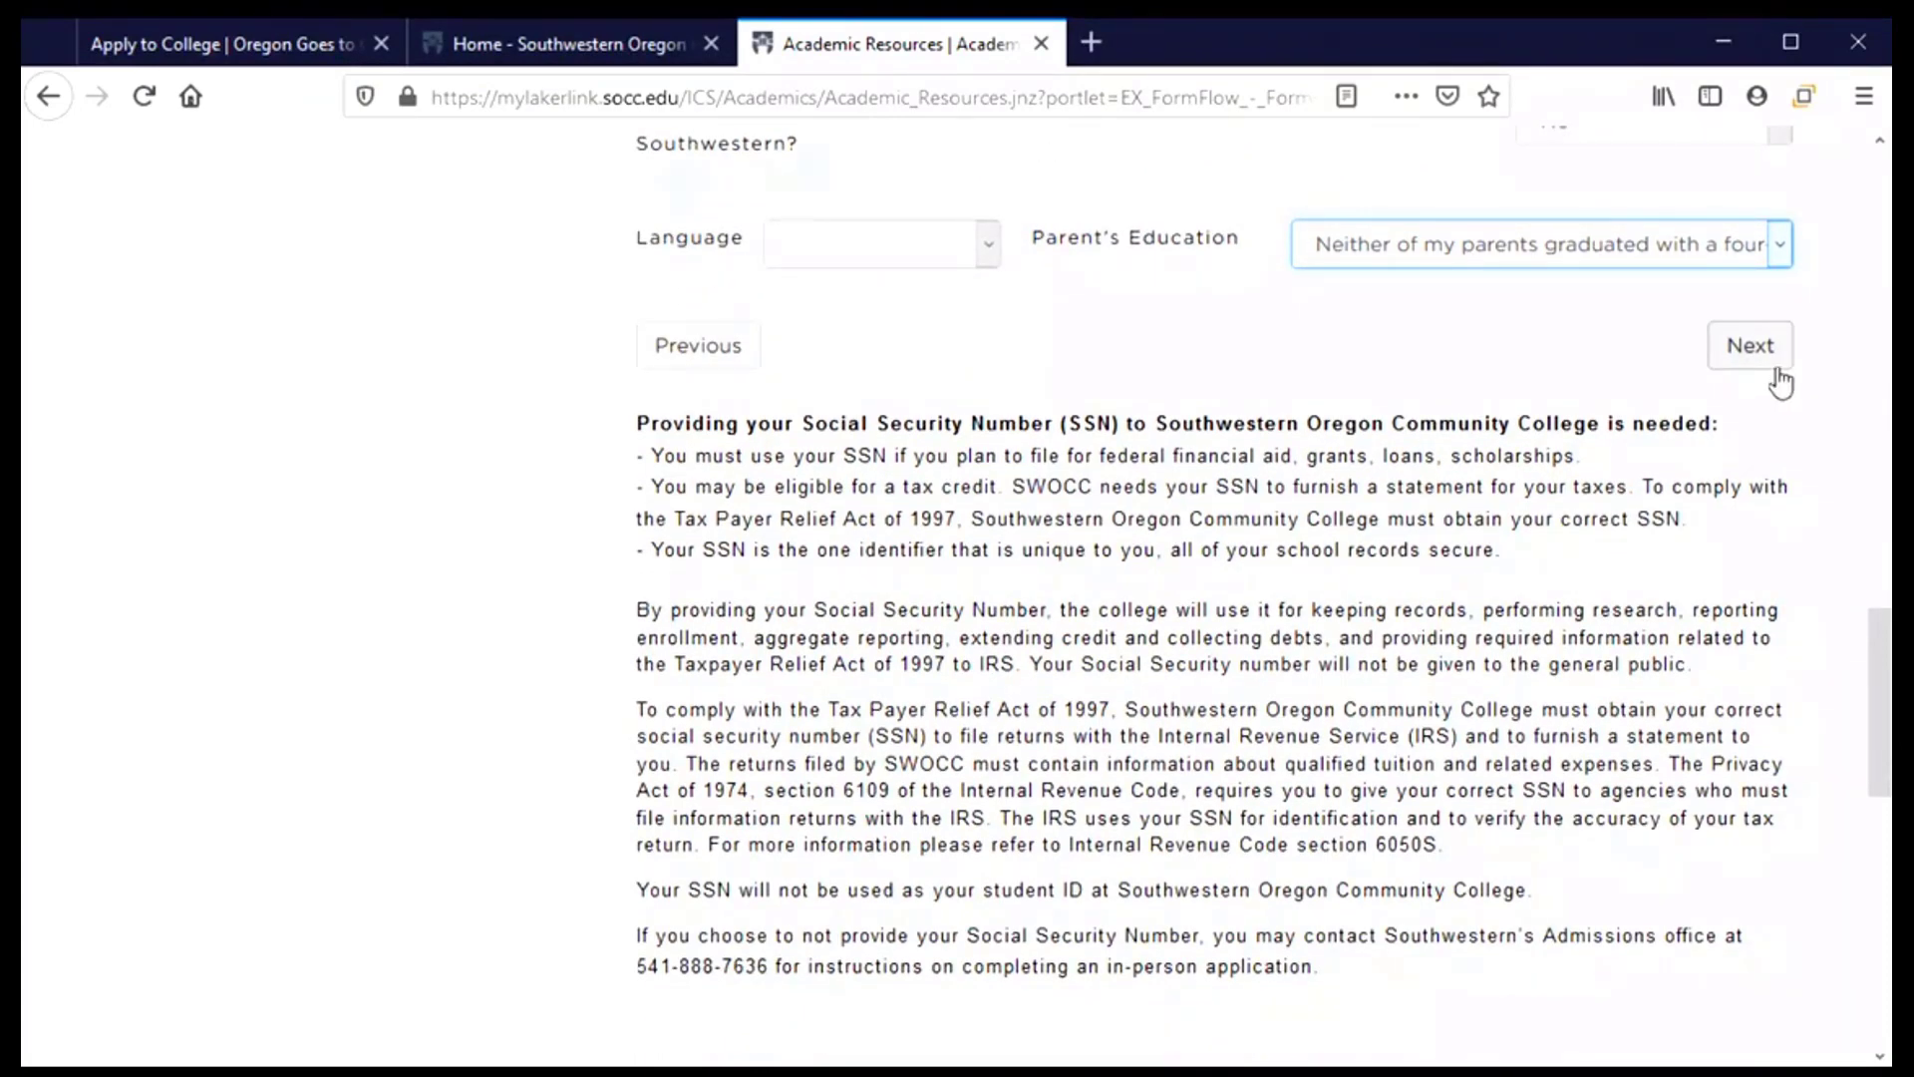
left_click(1751, 346)
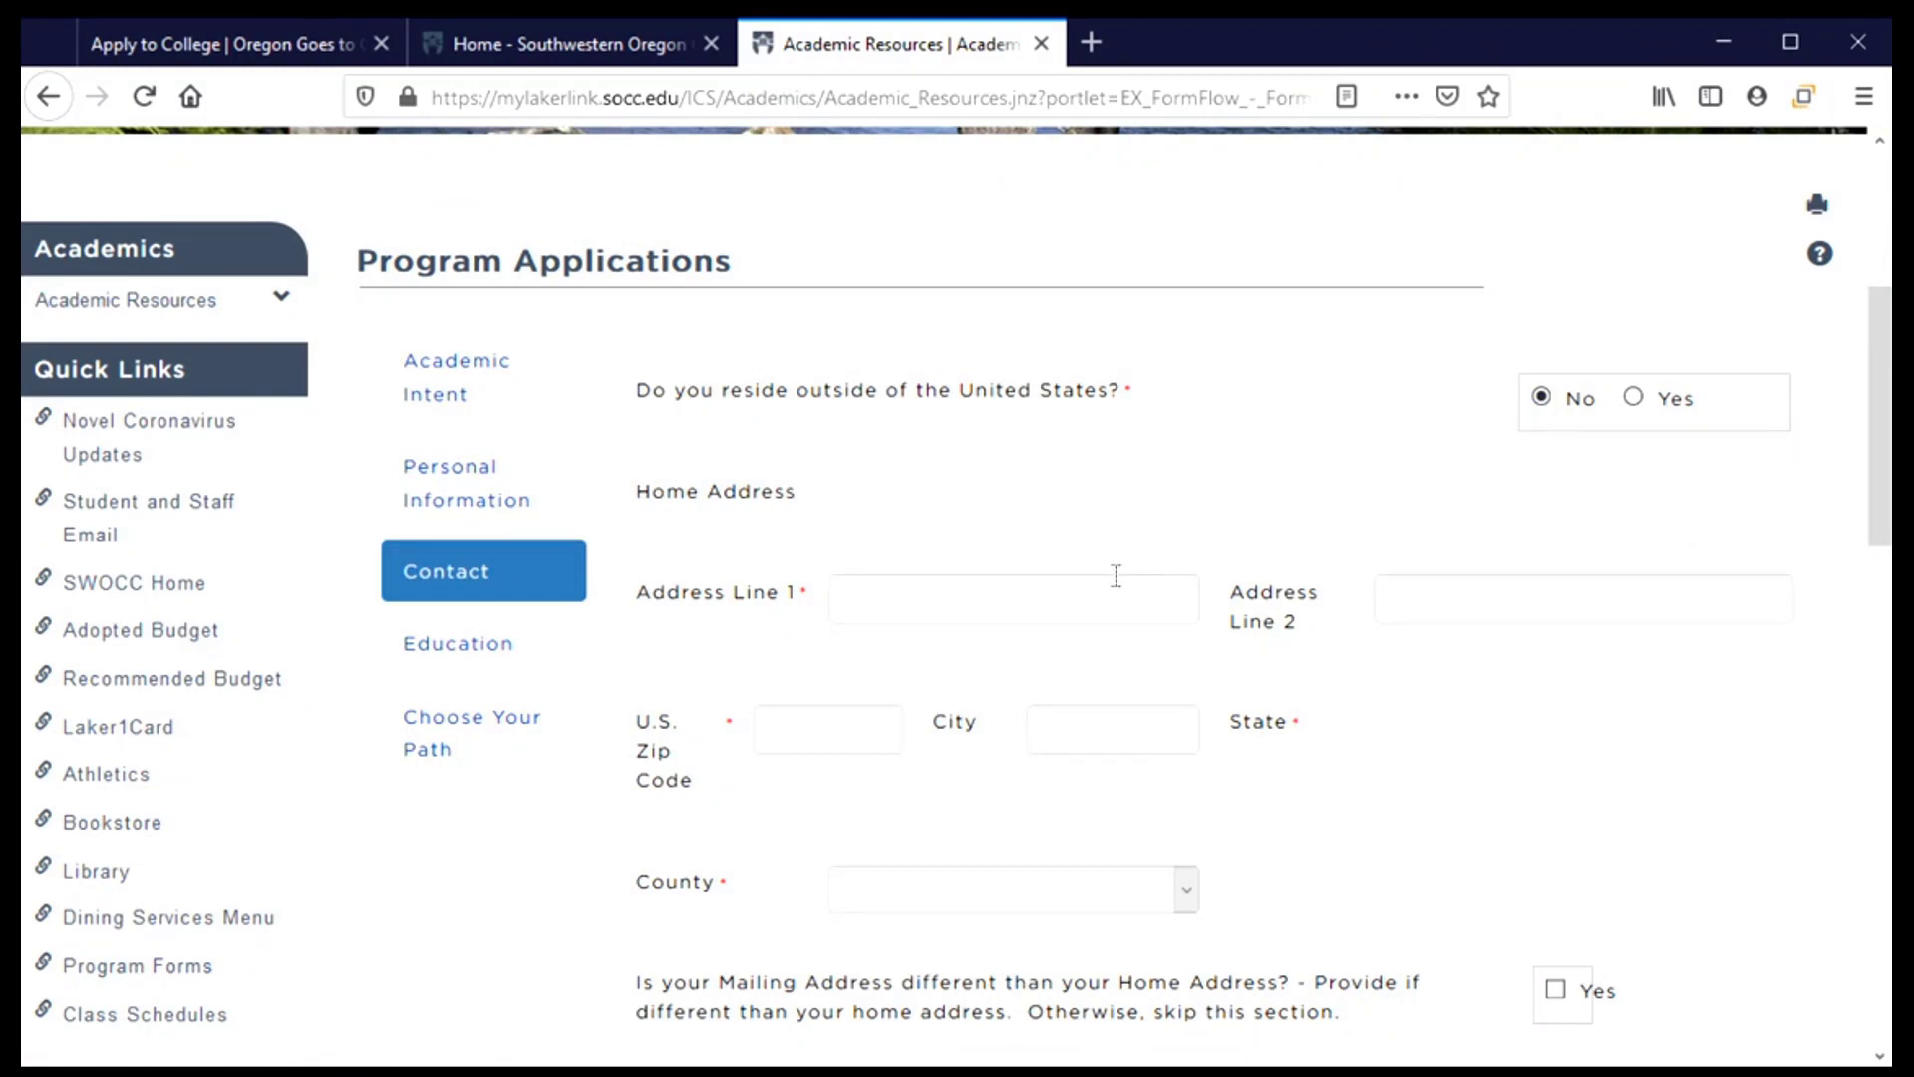
Enter the home street address in Address Line 1 and the apartment number in Line 2
left_click(1038, 591)
type("100")
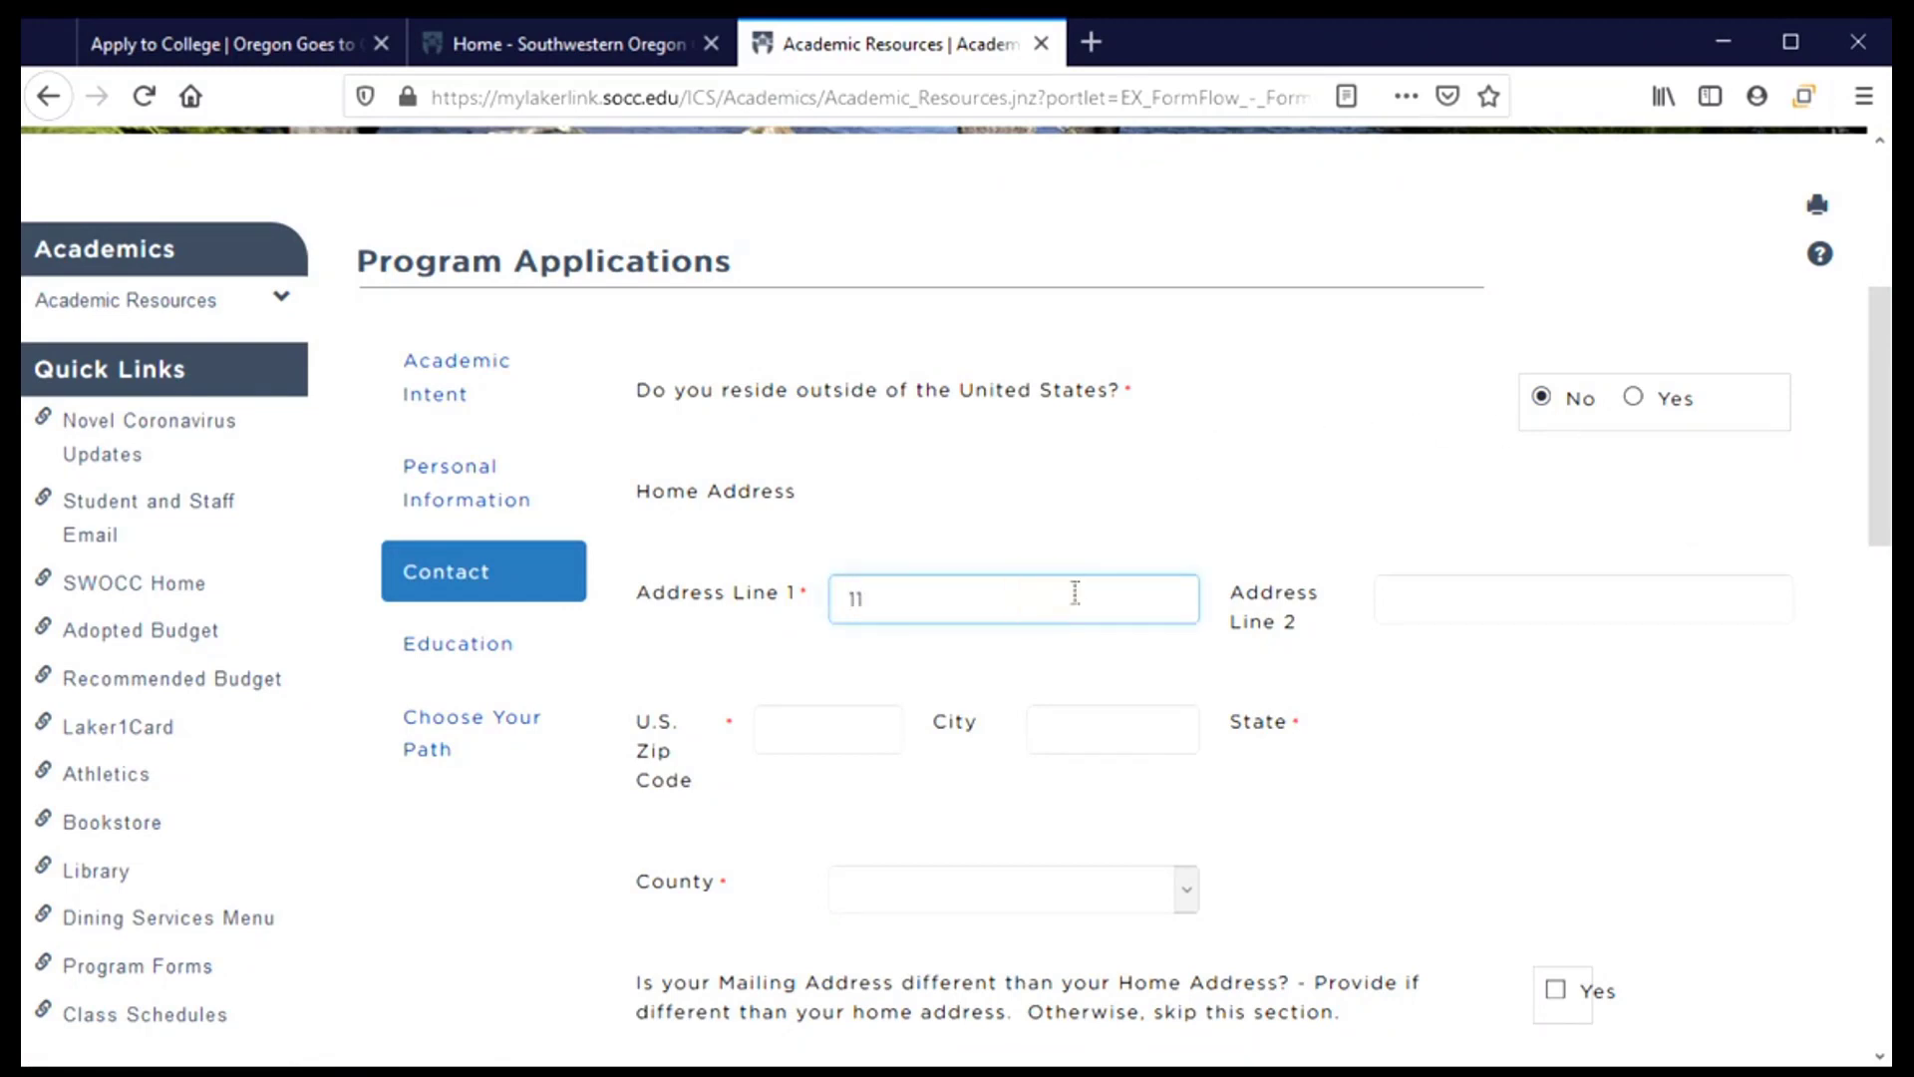
key("BackSpace")
key("BackSpace")
key("Tab")
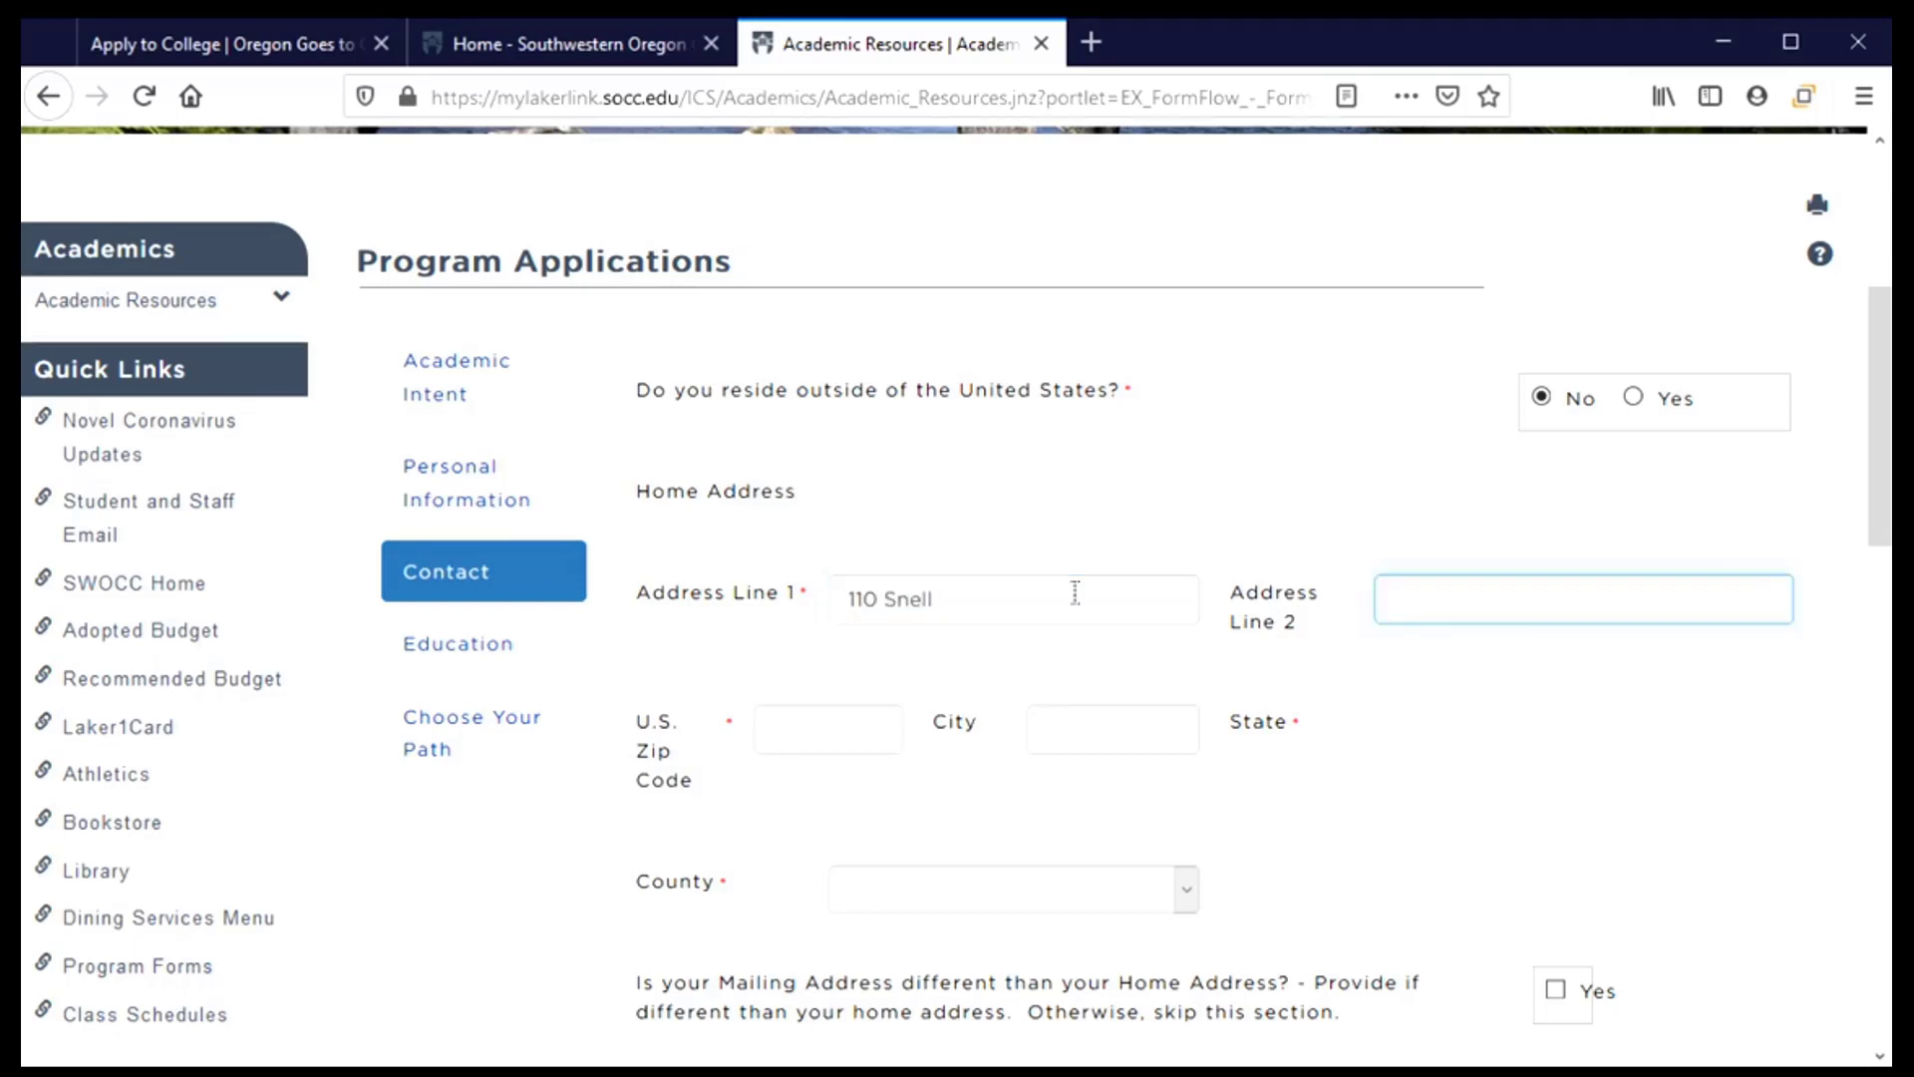
Enter and correct the home ZIP code and fill in the city, letting the state auto-fill as OR
left_click(803, 724)
type("97311")
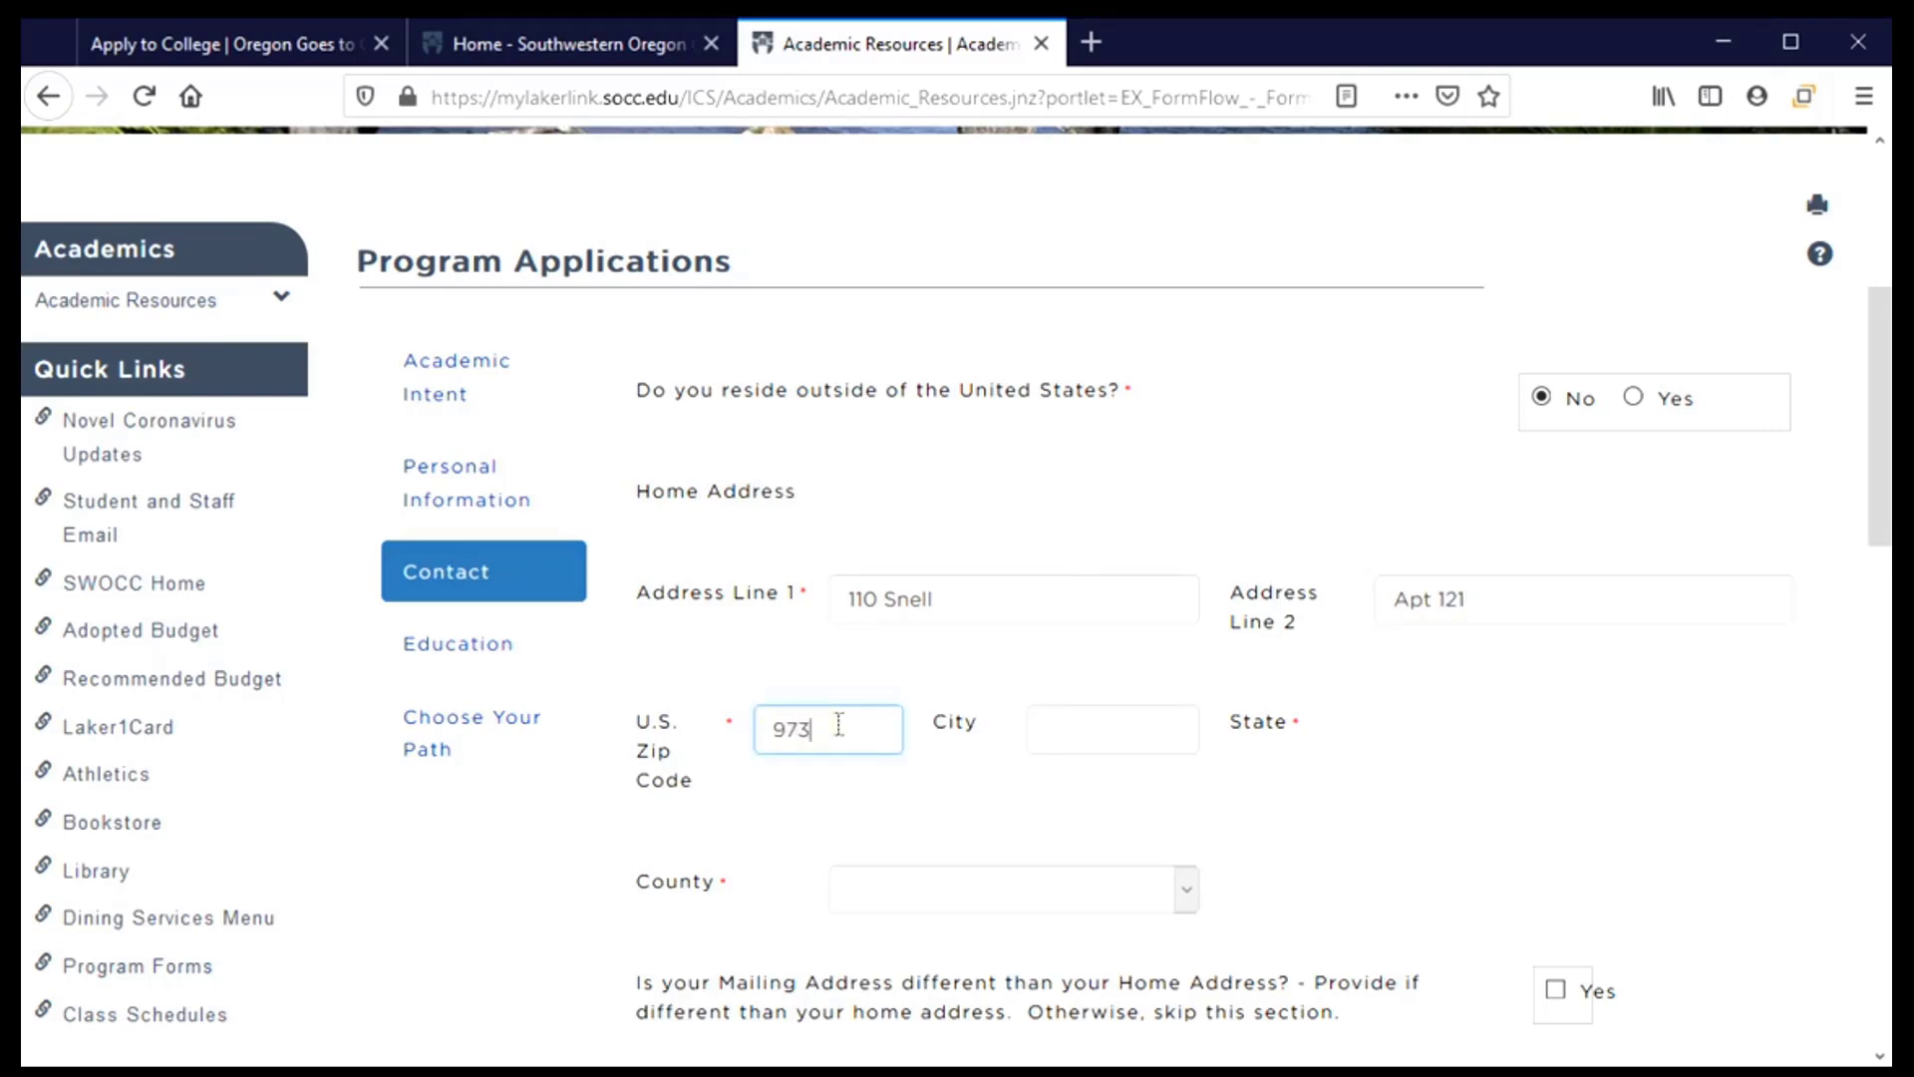
key("BackSpace")
key("BackSpace")
type("31")
left_click(1122, 749)
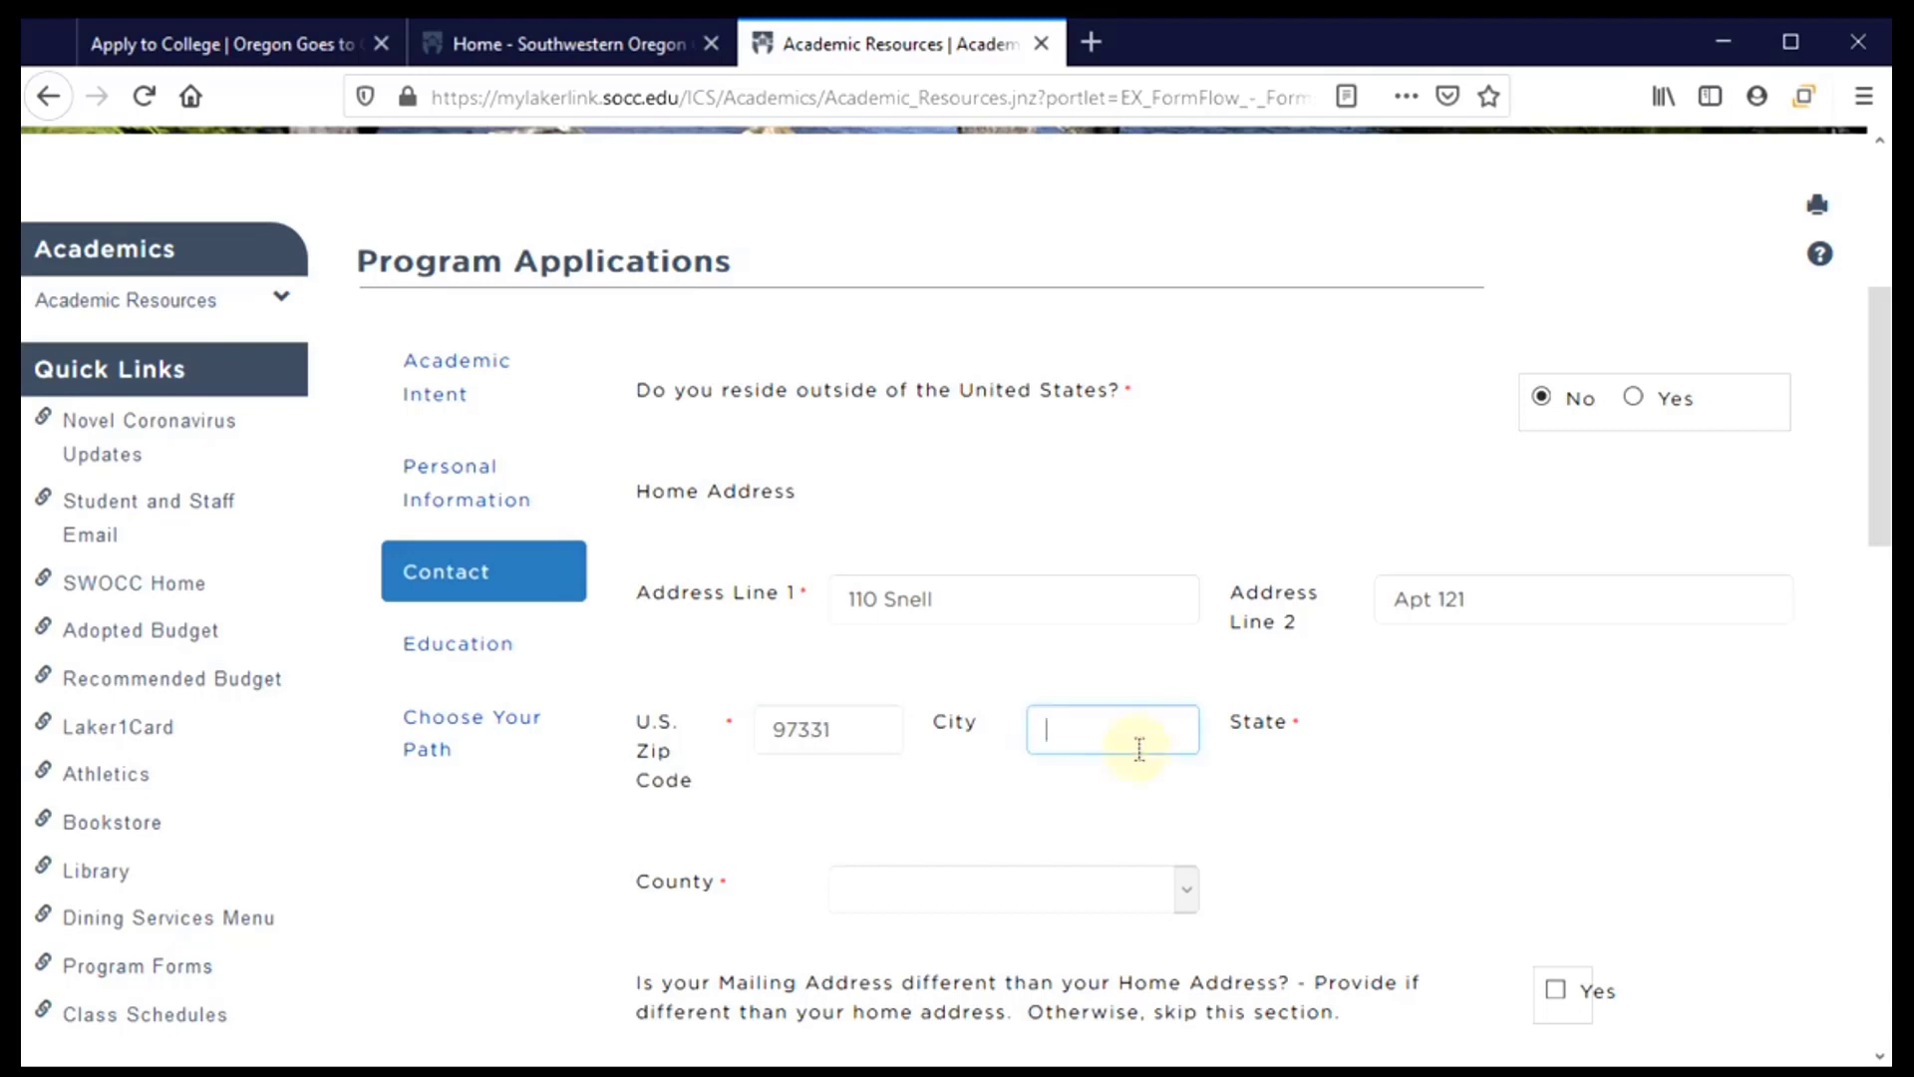
type("C")
key("BackSpace")
scroll(898, 758, "down", 2)
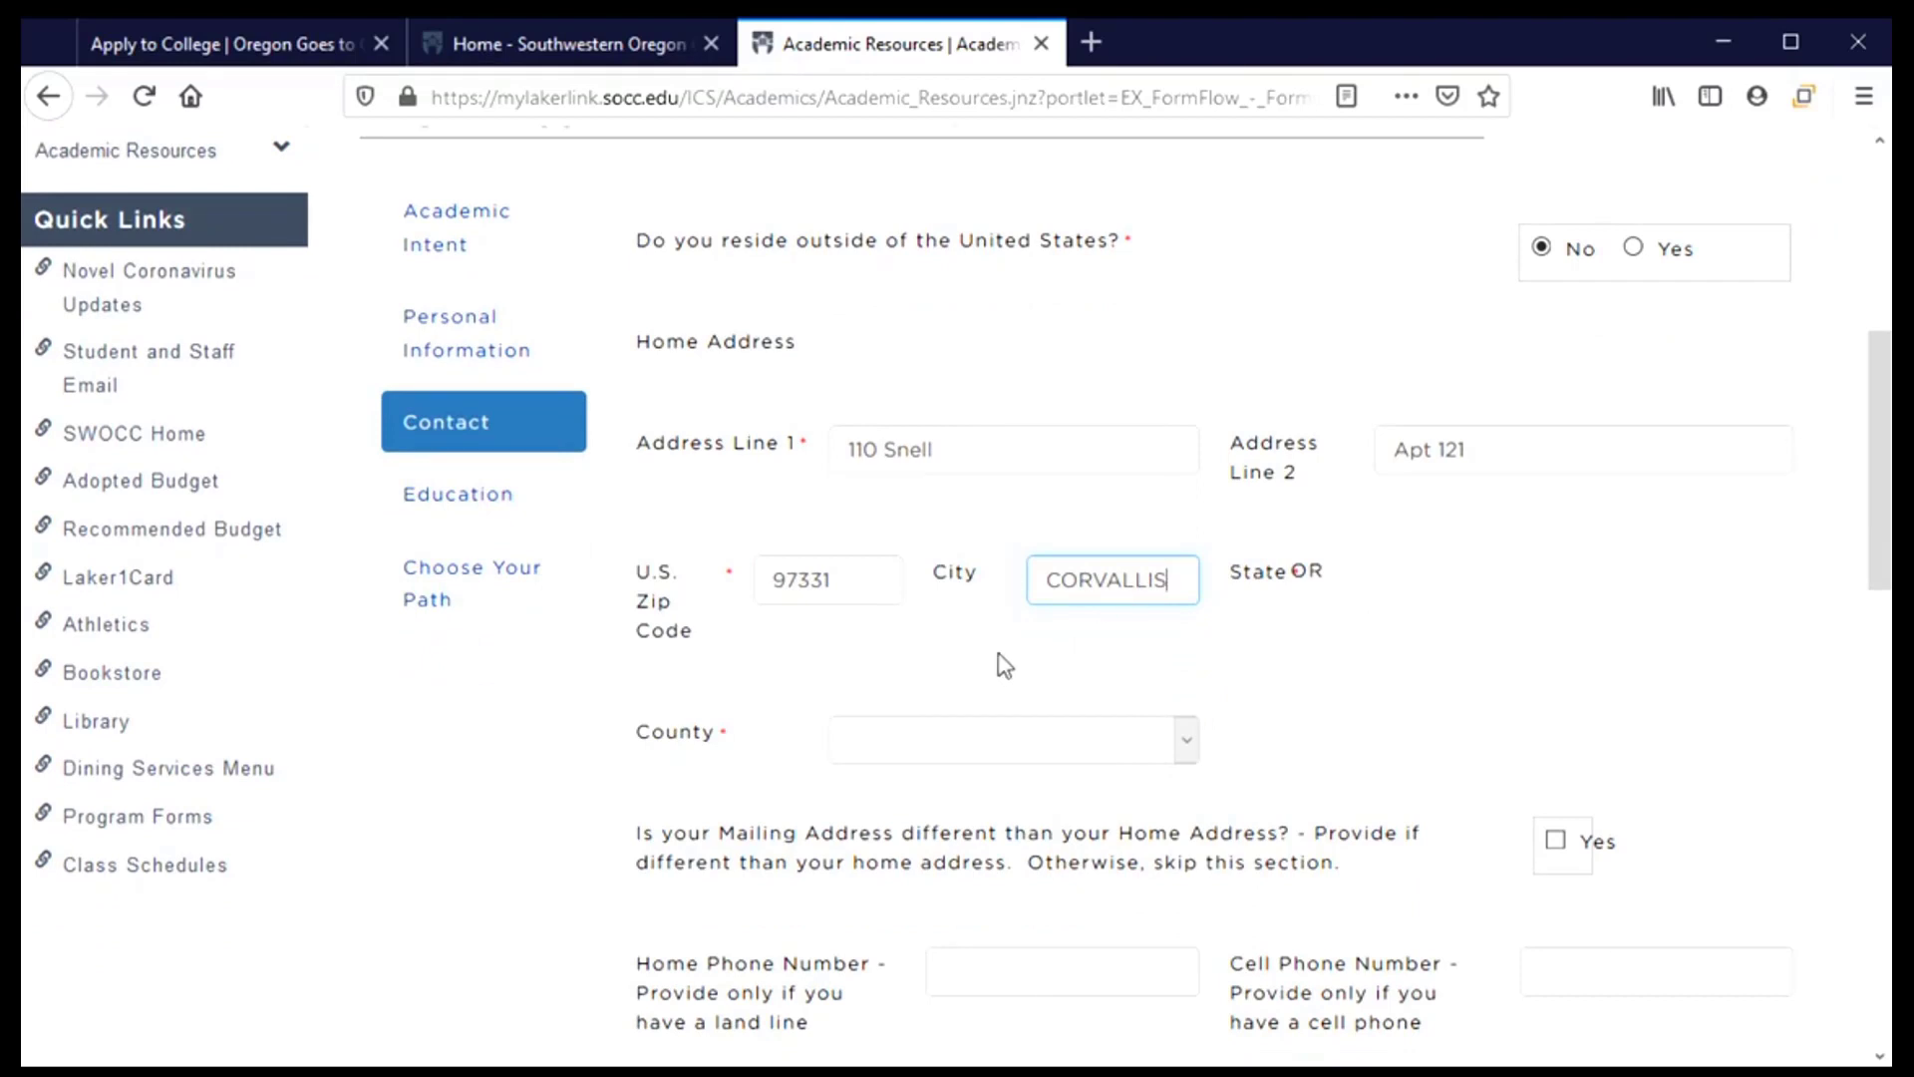
scroll(1001, 658, "down", 2)
left_click(947, 606)
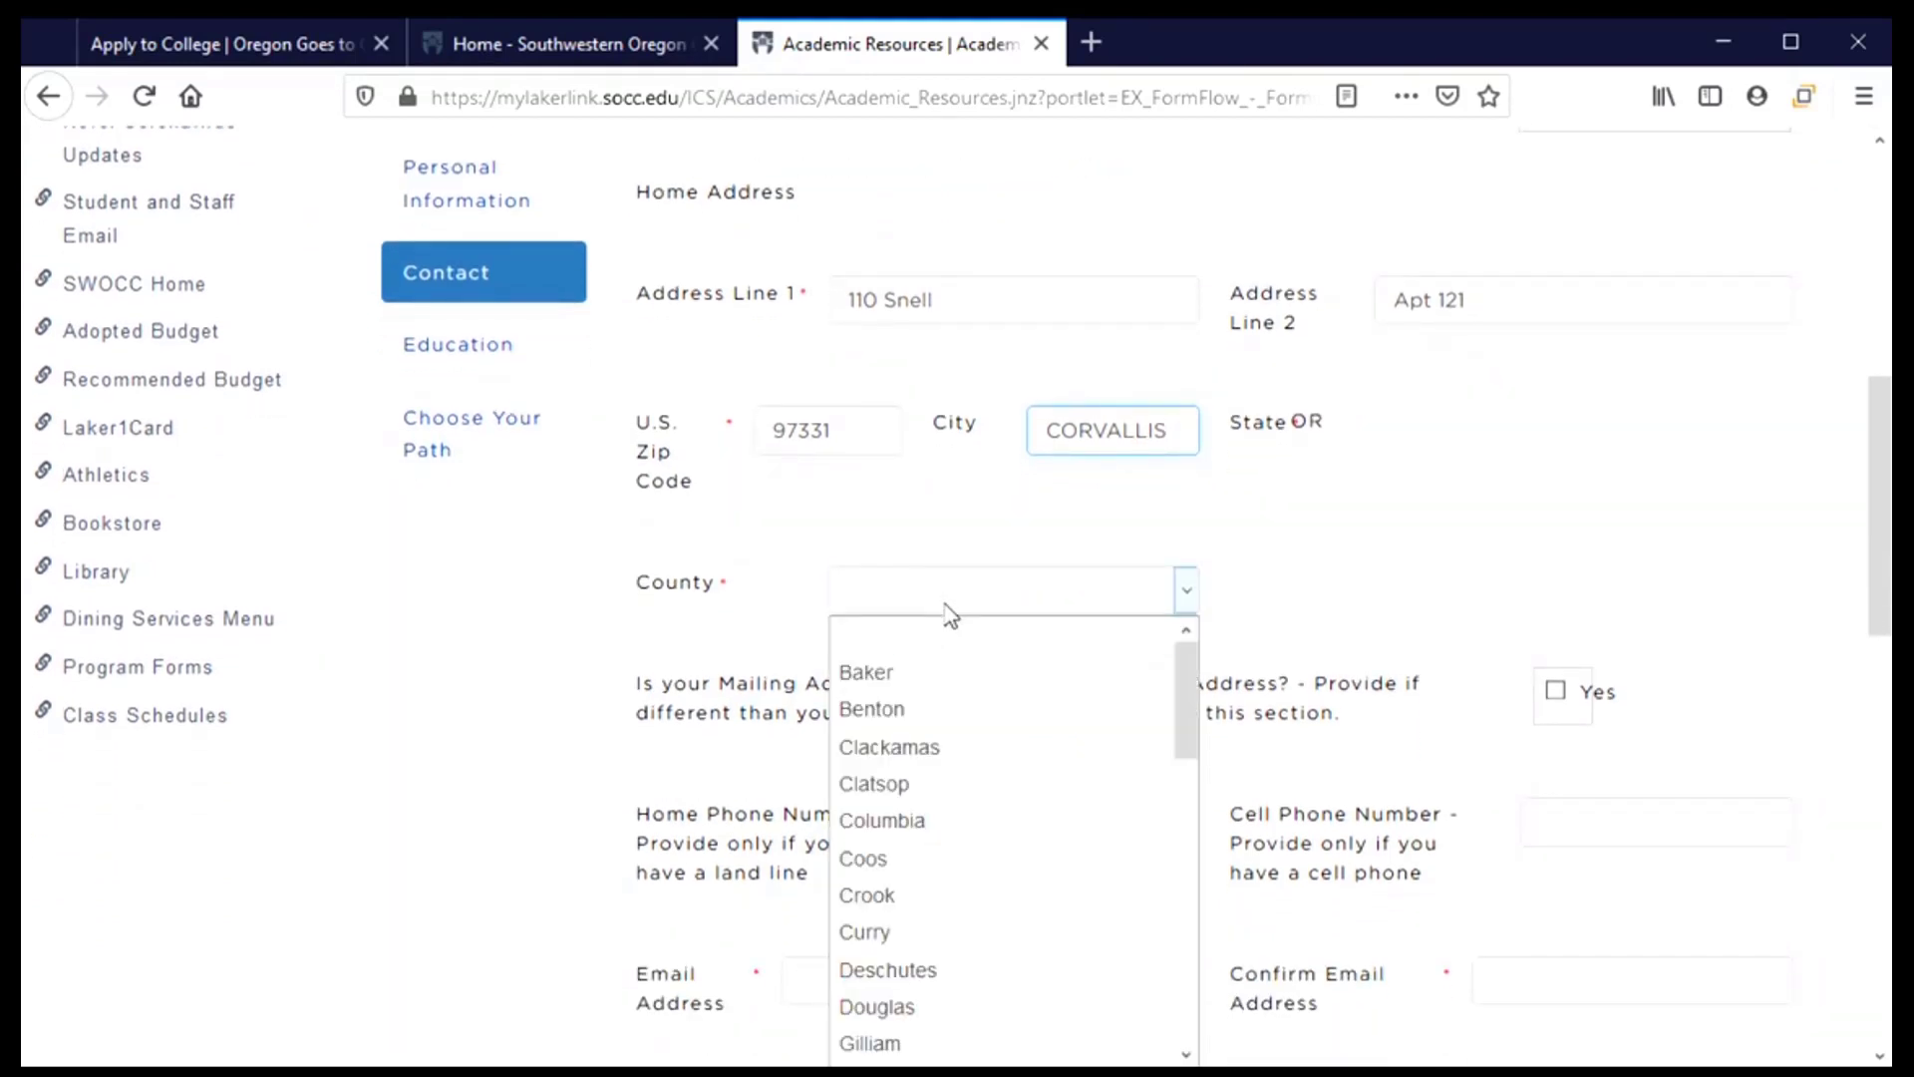
Set County to Benton and leave the mailing address marked as the same as home
left_click(876, 714)
scroll(529, 698, "down", 3)
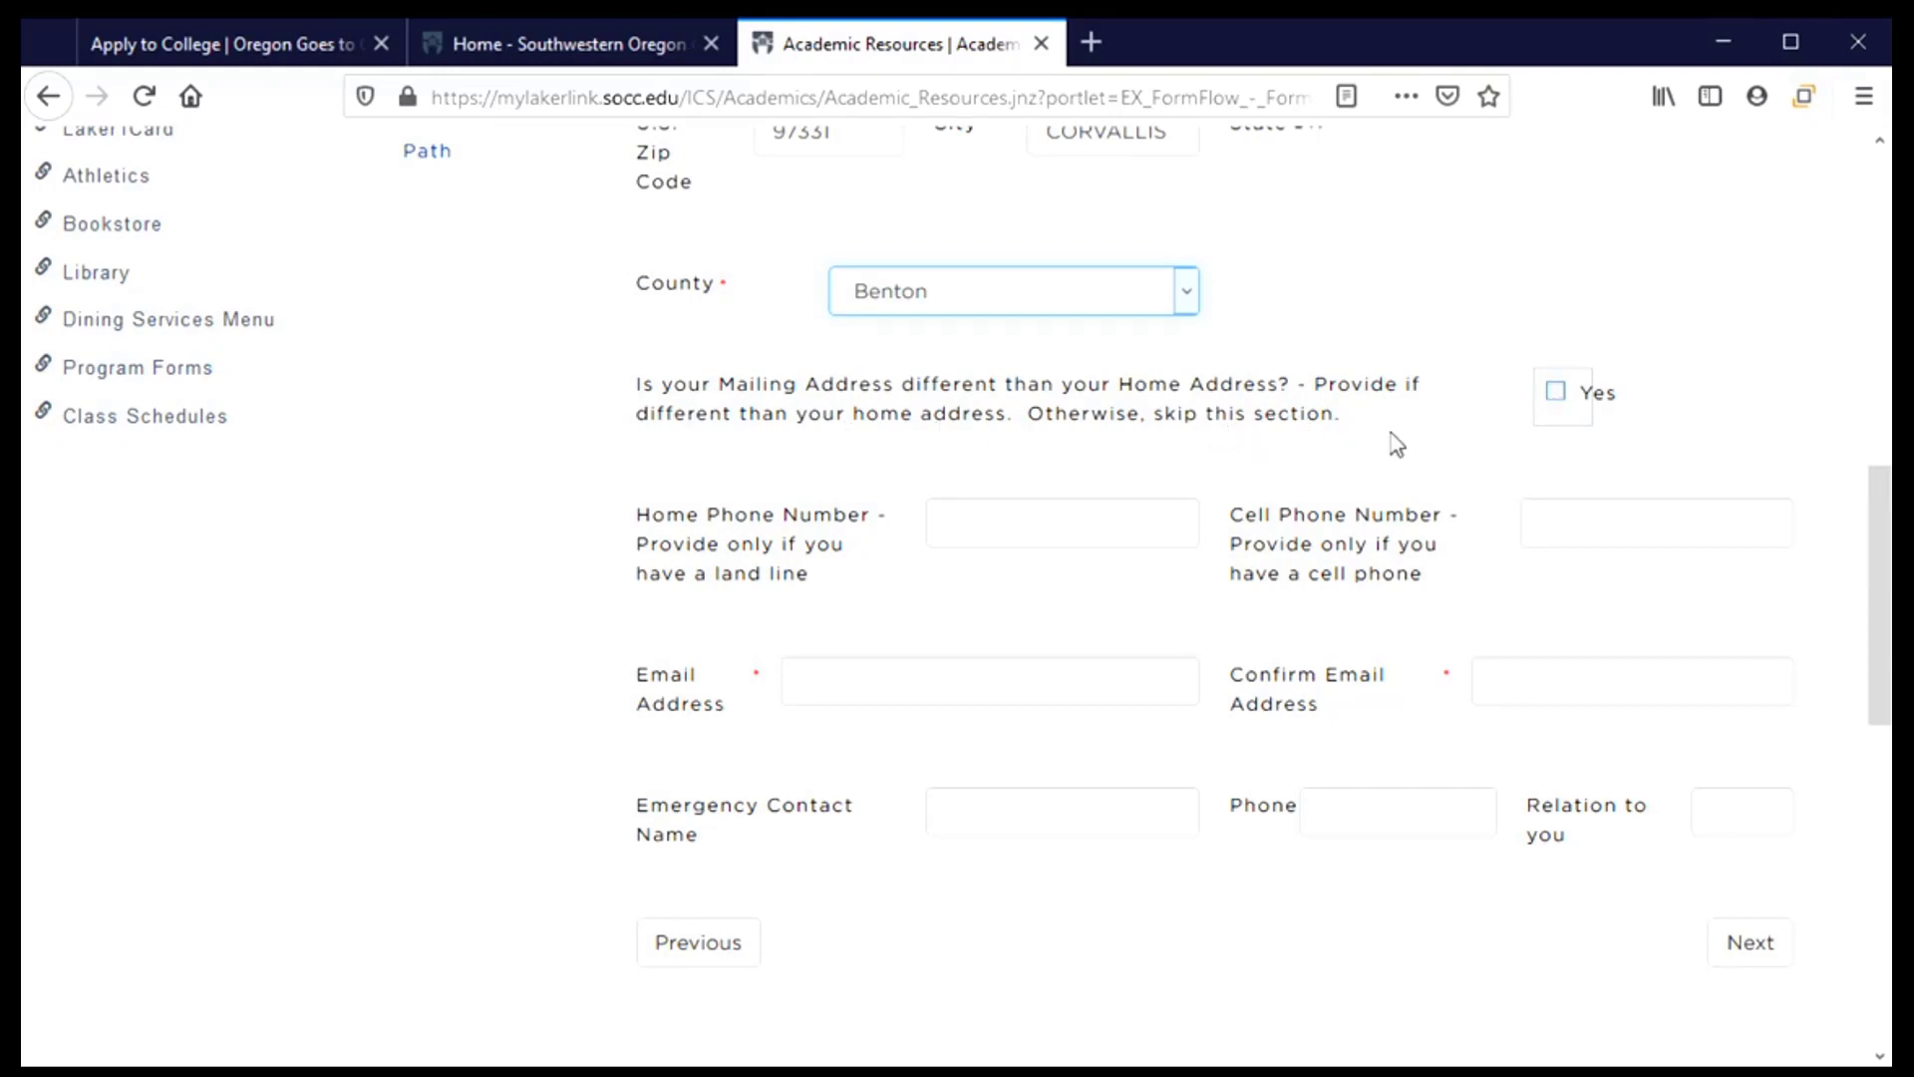
left_click(1559, 397)
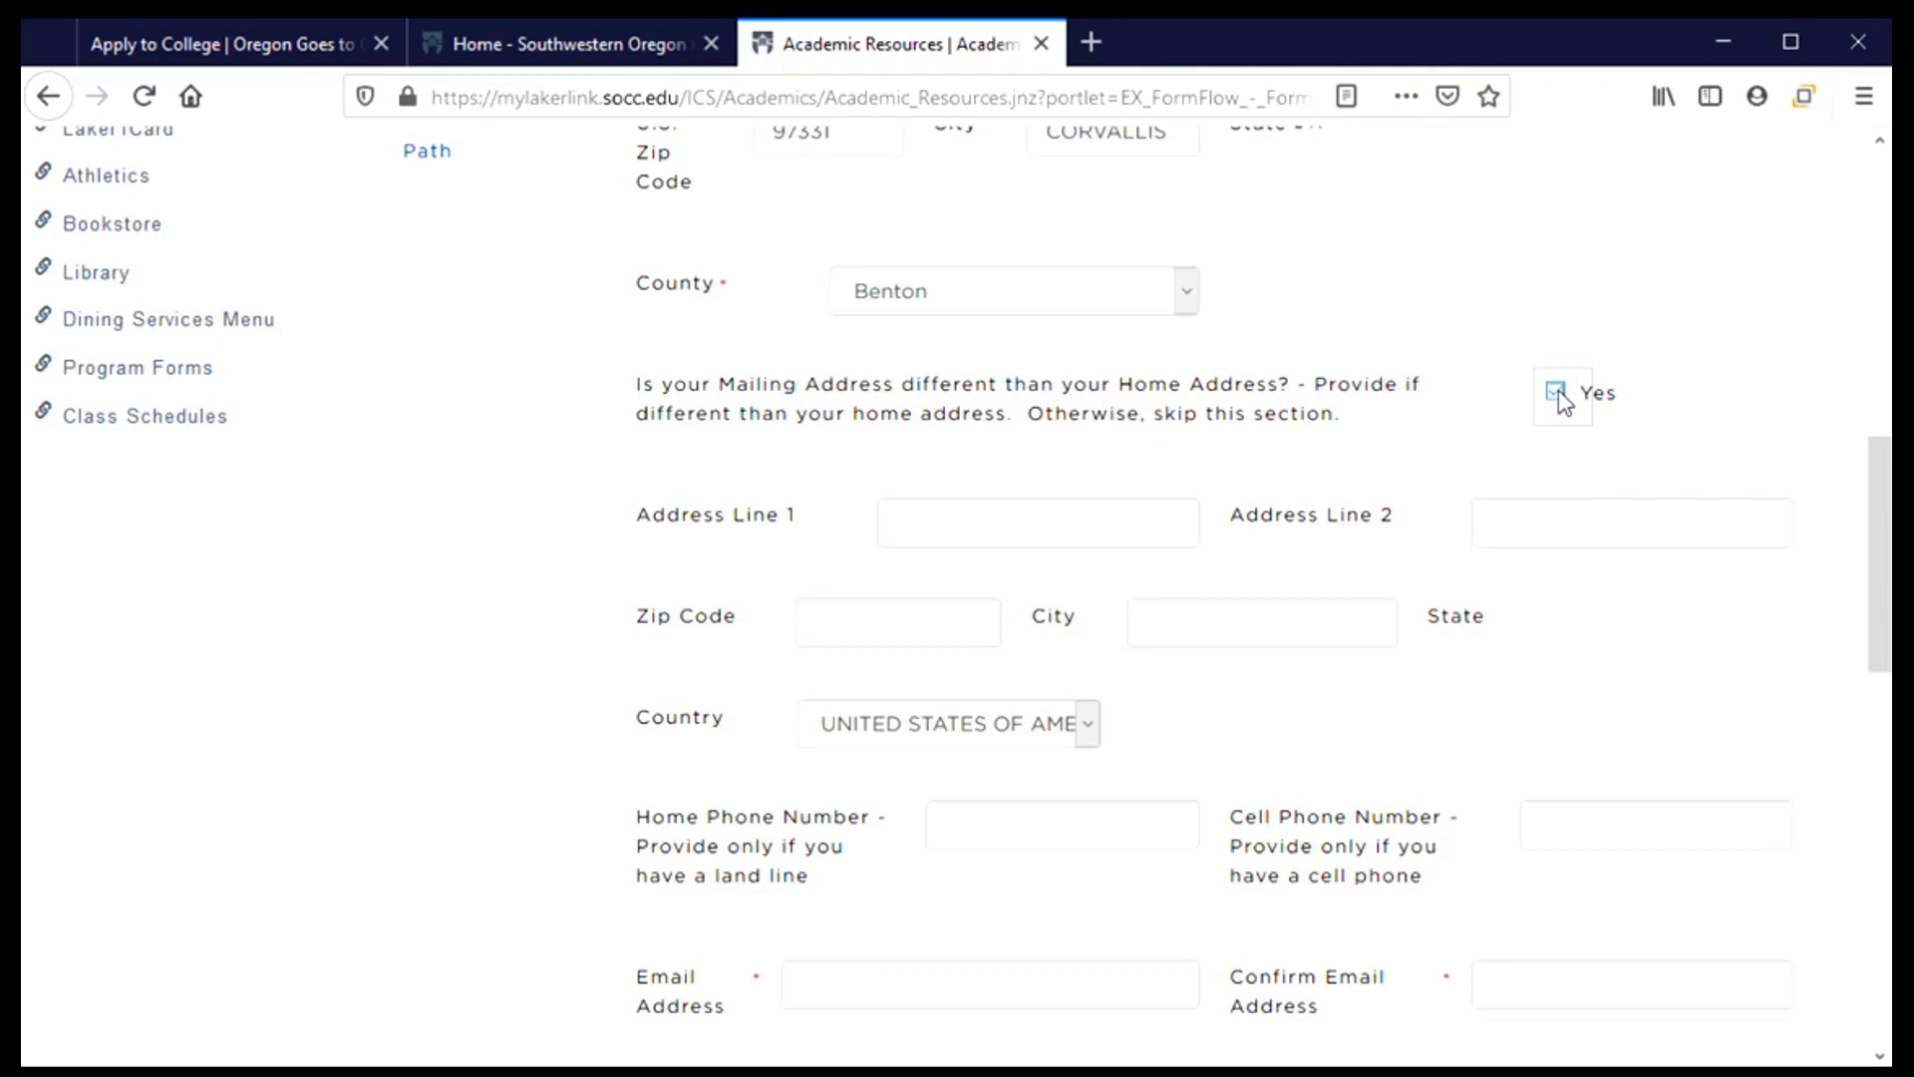
left_click(1557, 395)
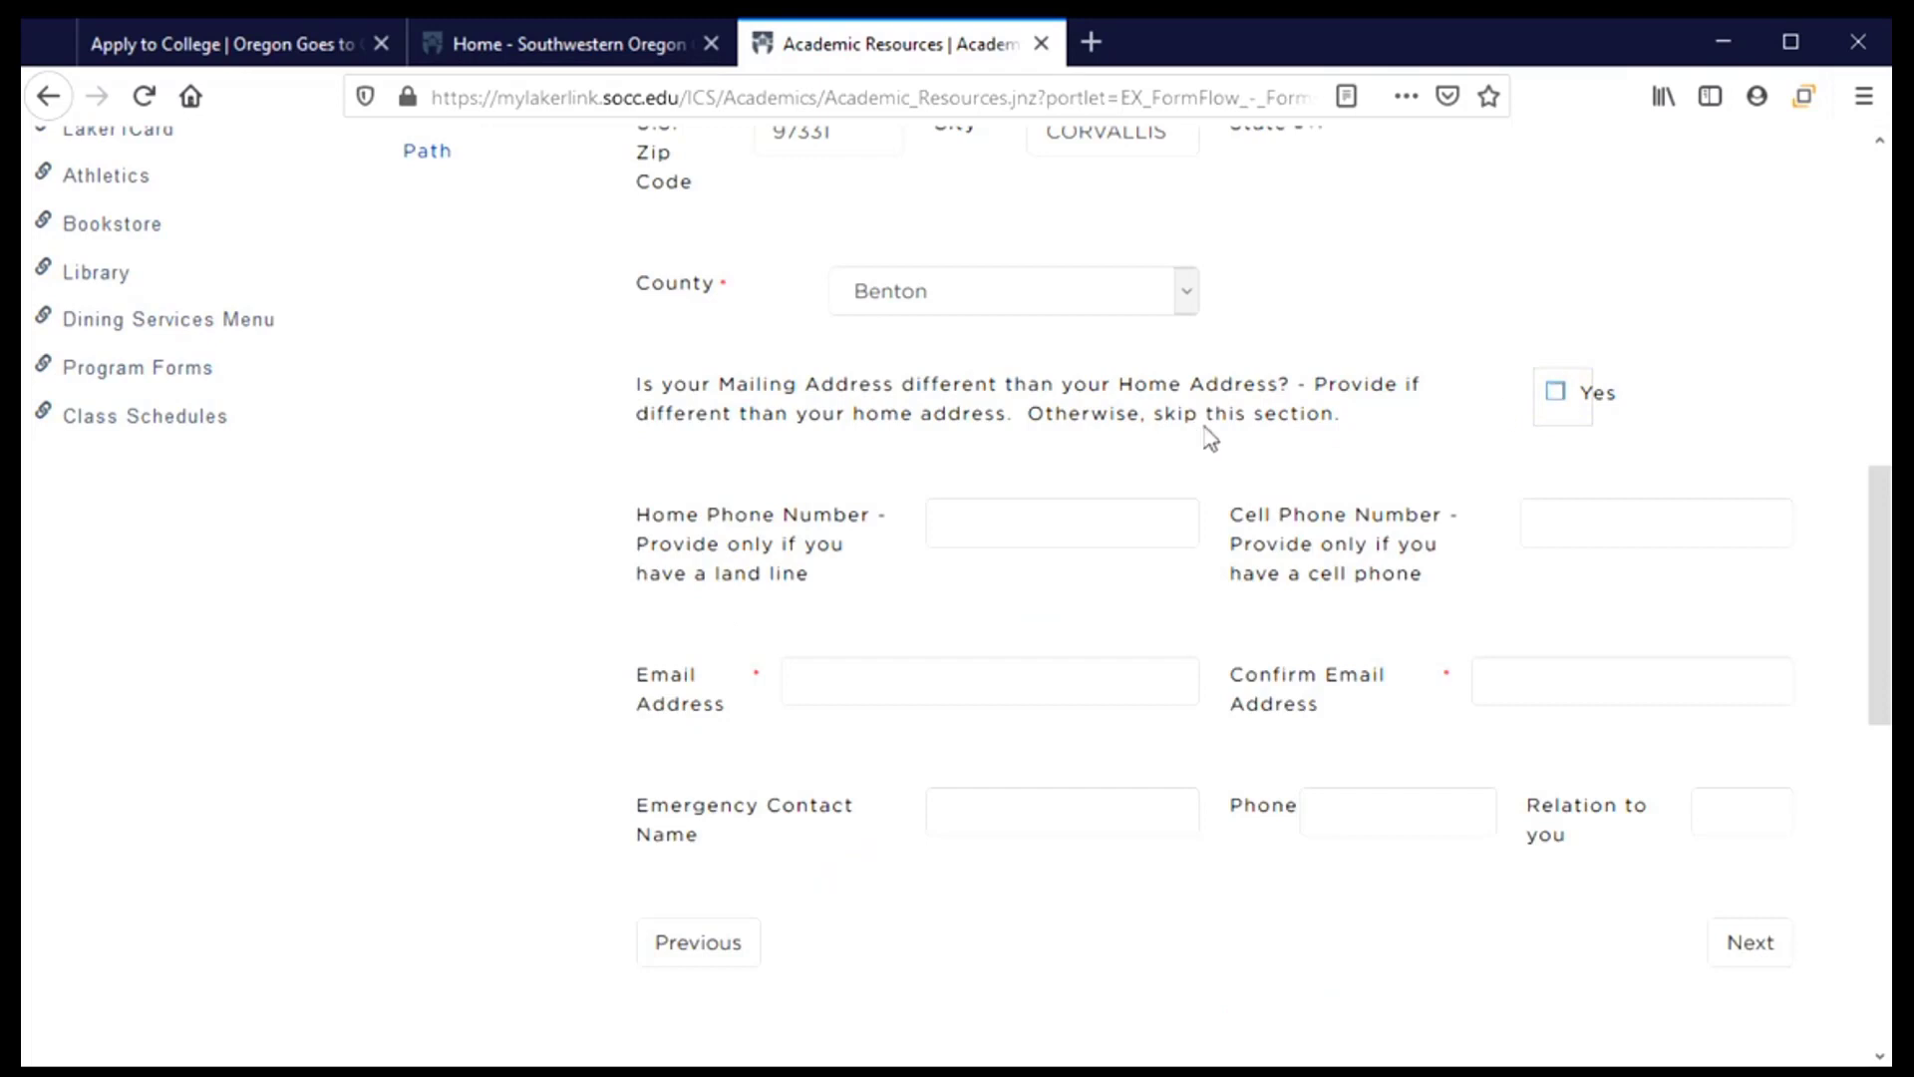
scroll(1017, 439, "down", 3)
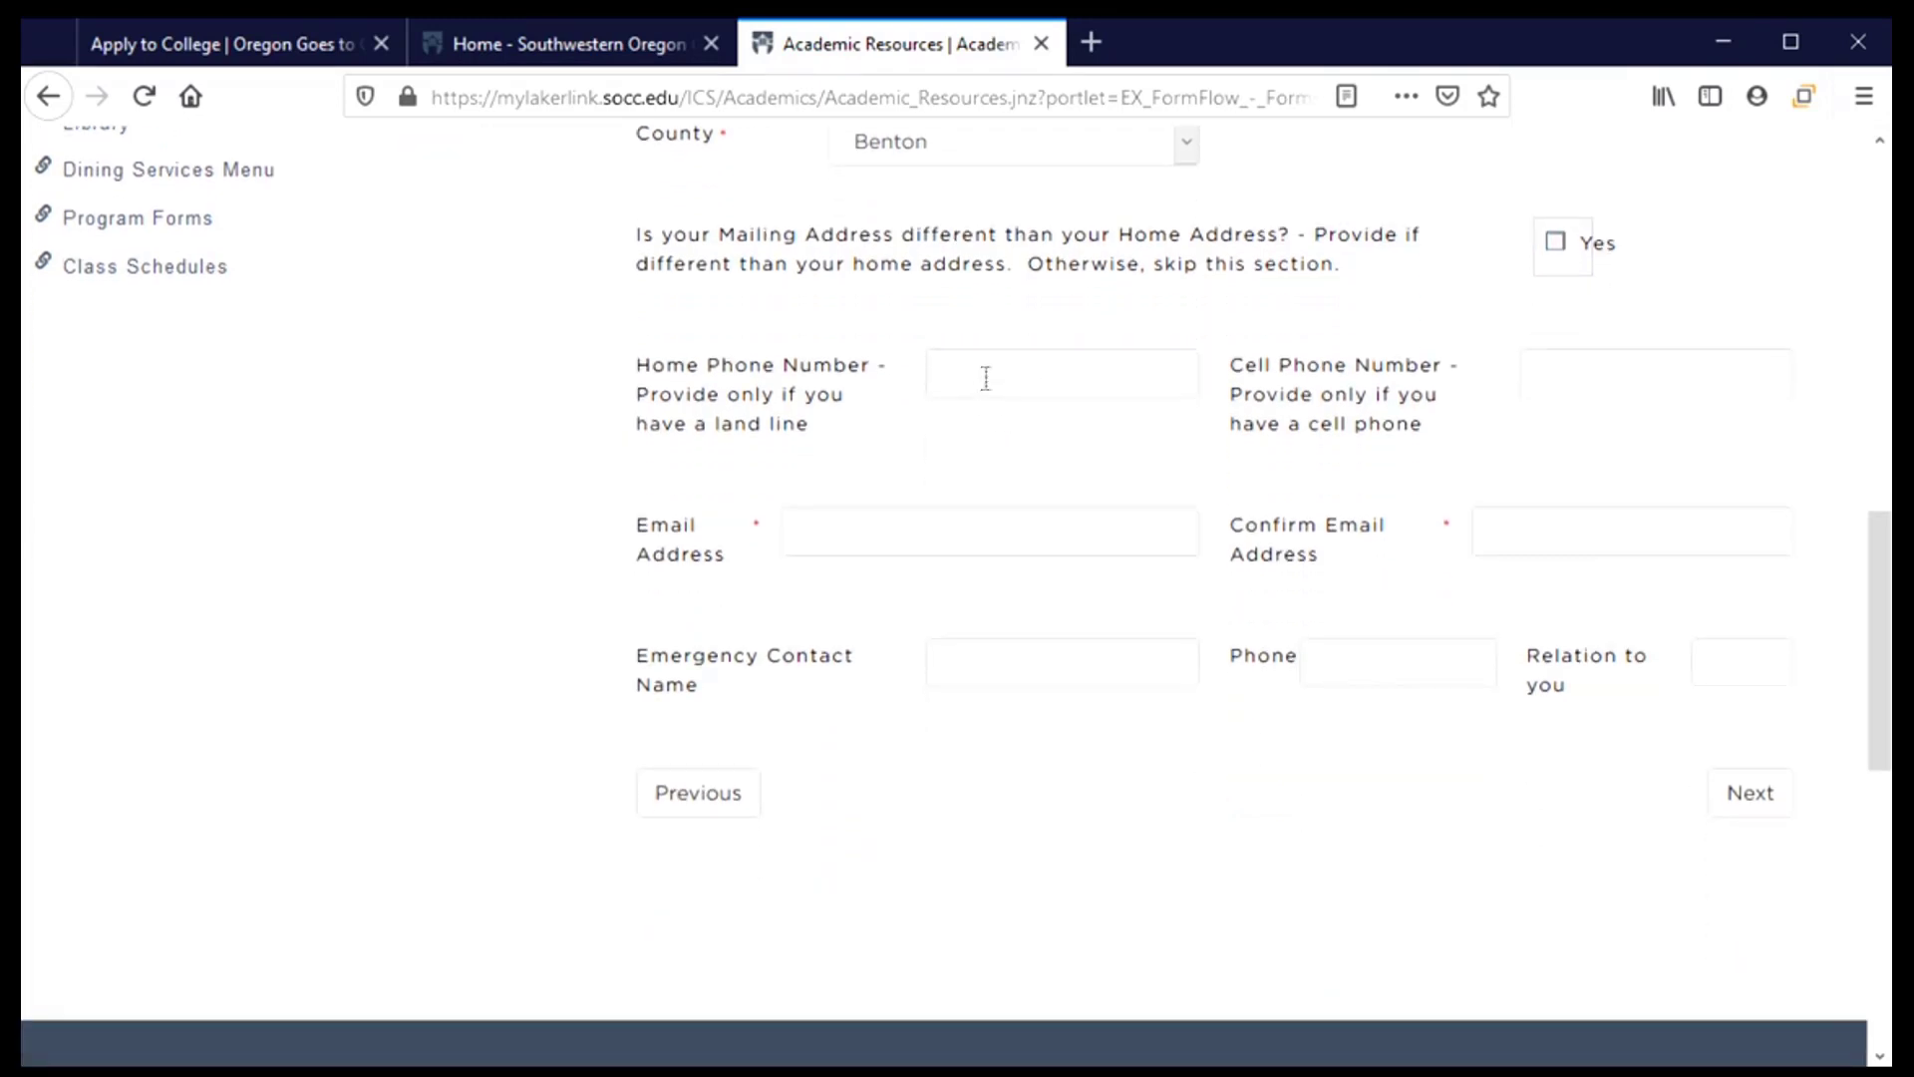
Enter the applicant's cell phone number
double_click(780, 431)
left_click(1586, 377)
type("541)555-")
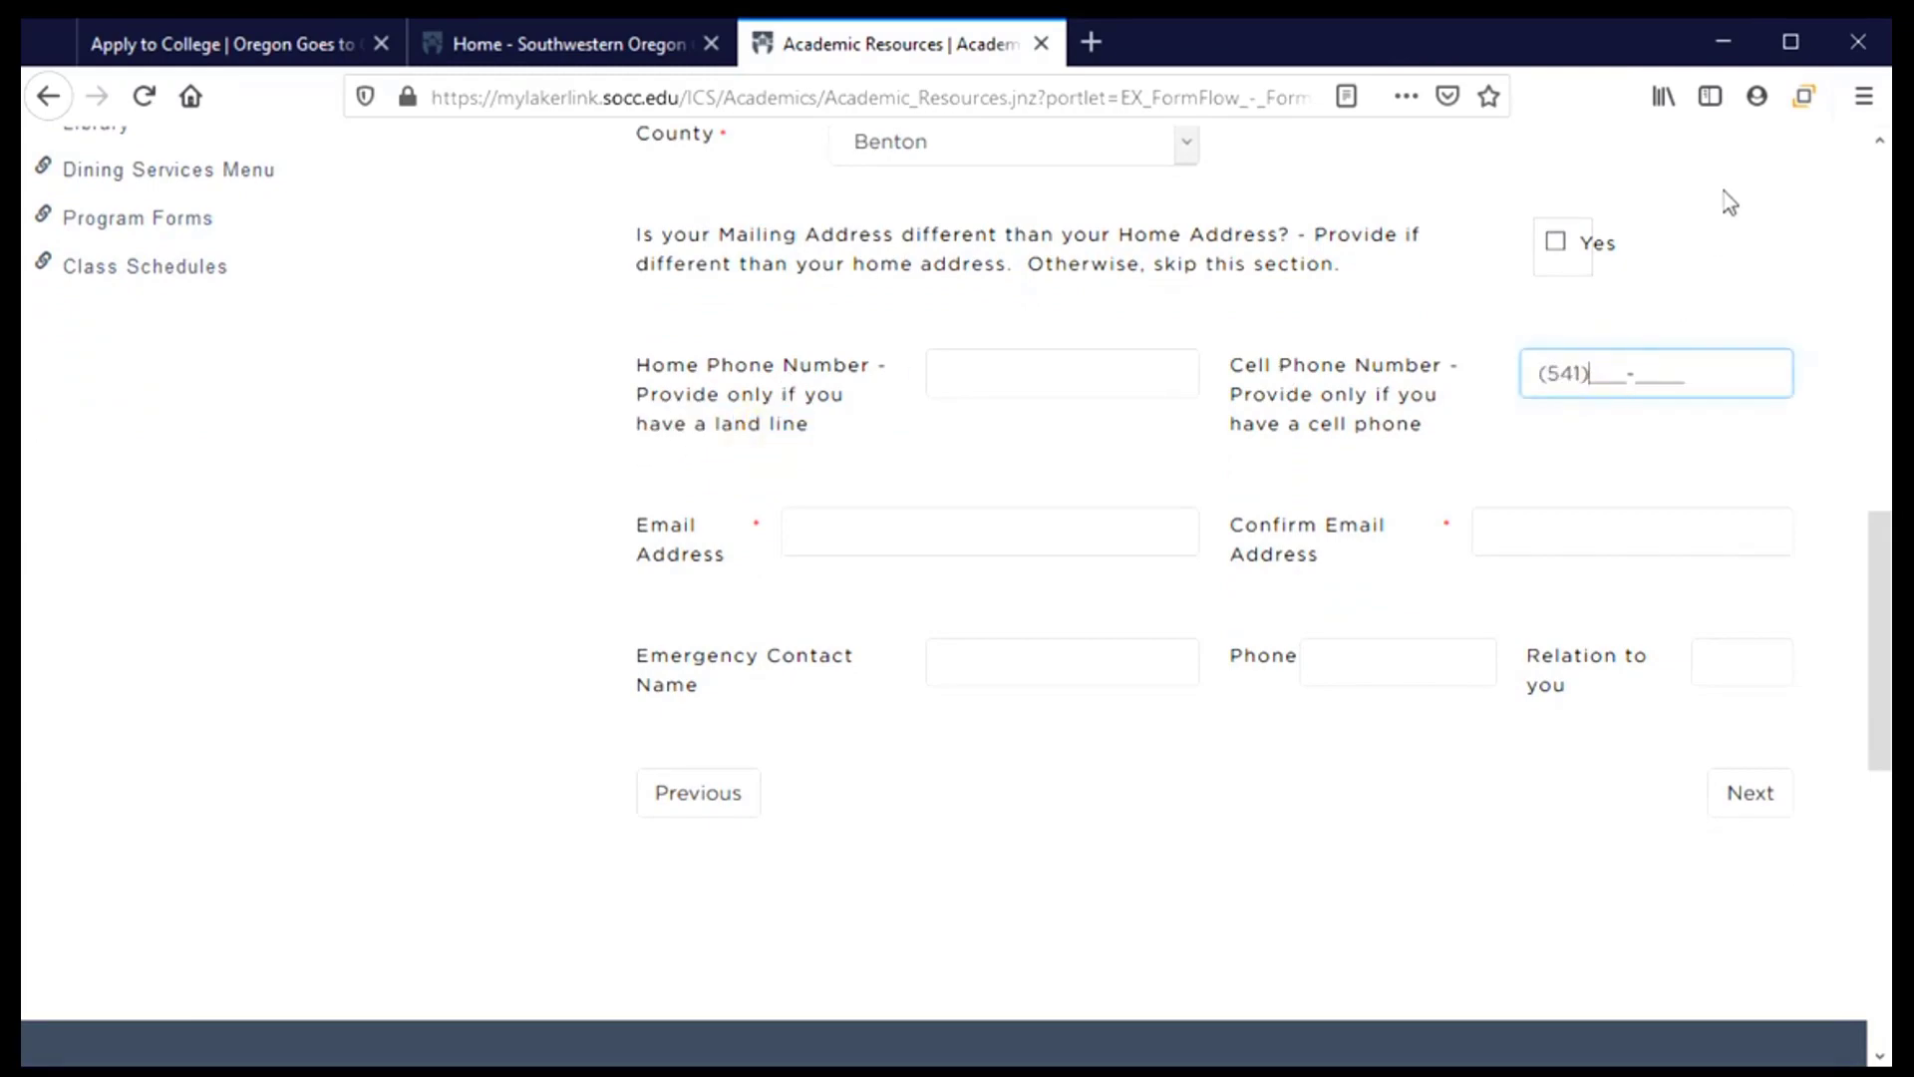
type("1234")
Enter the applicant's email address and retype it correctly in the Confirm Email field
left_click(852, 535)
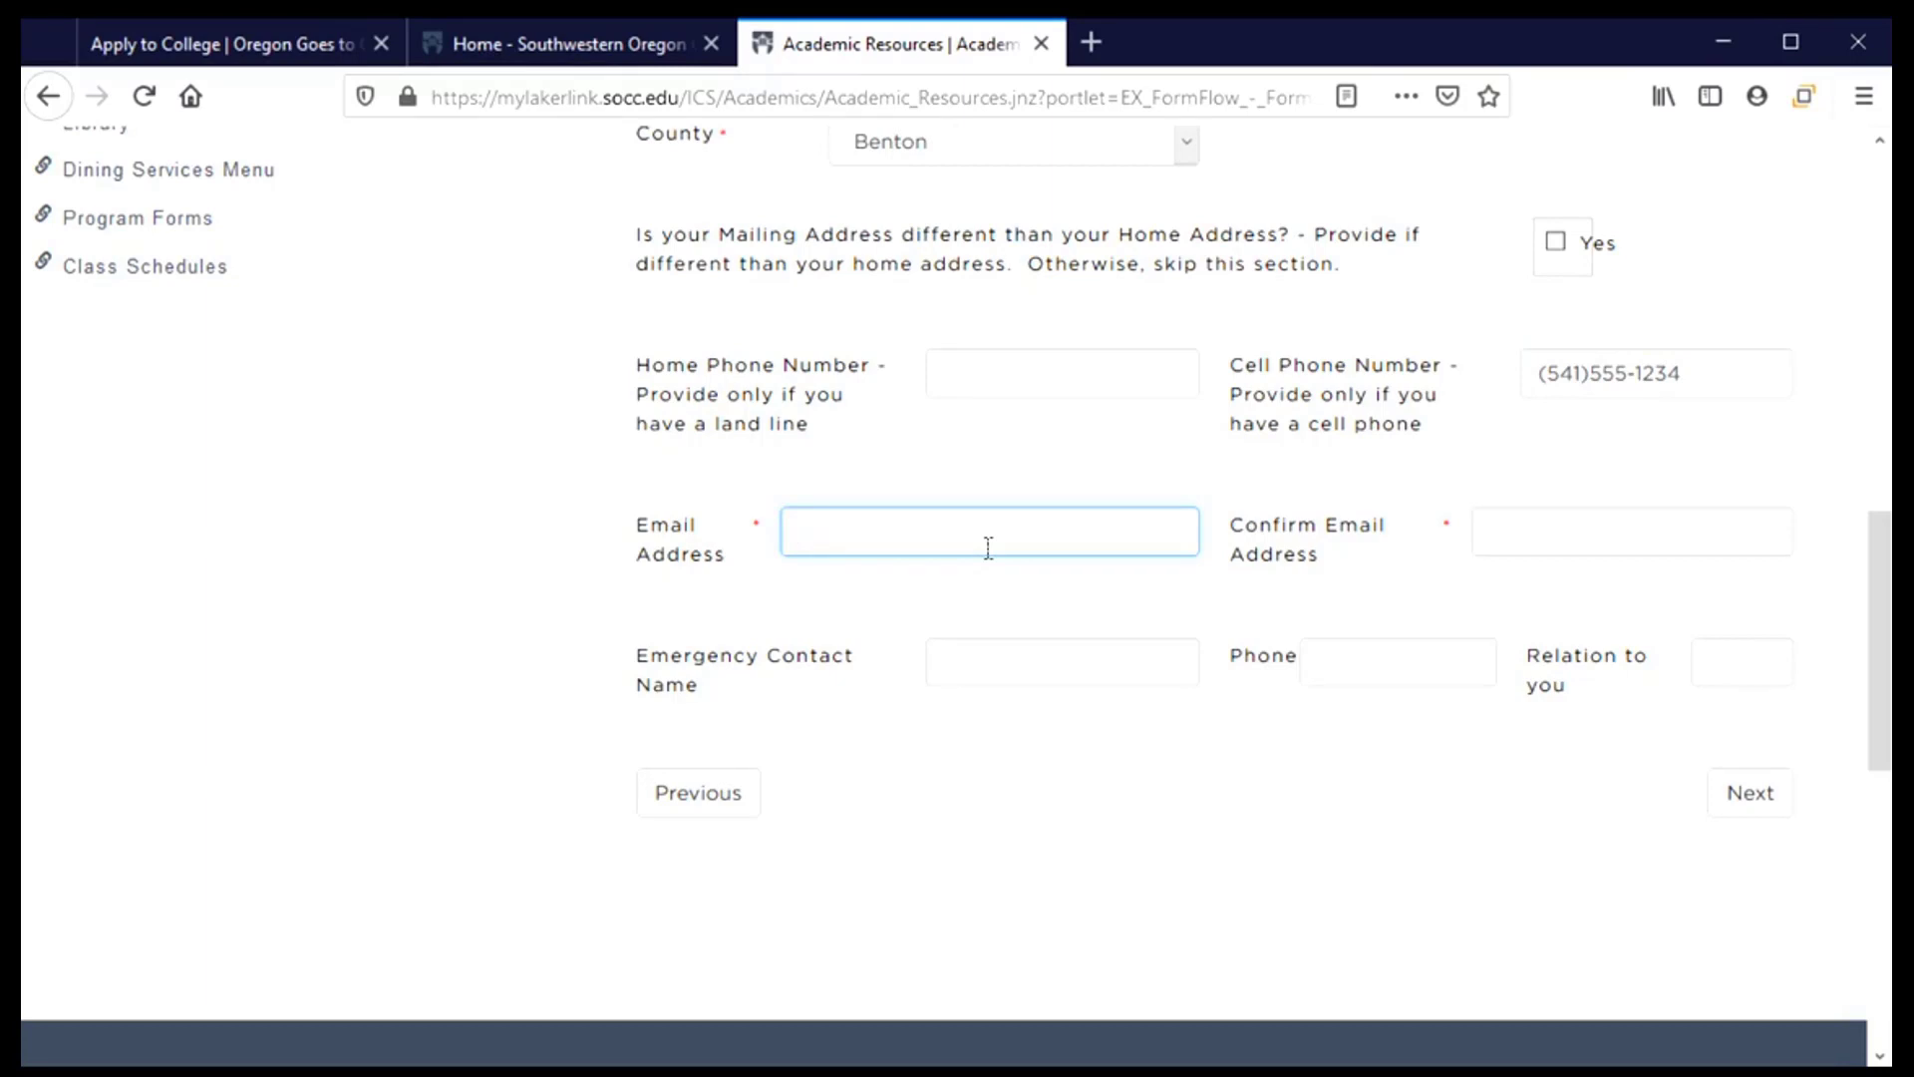
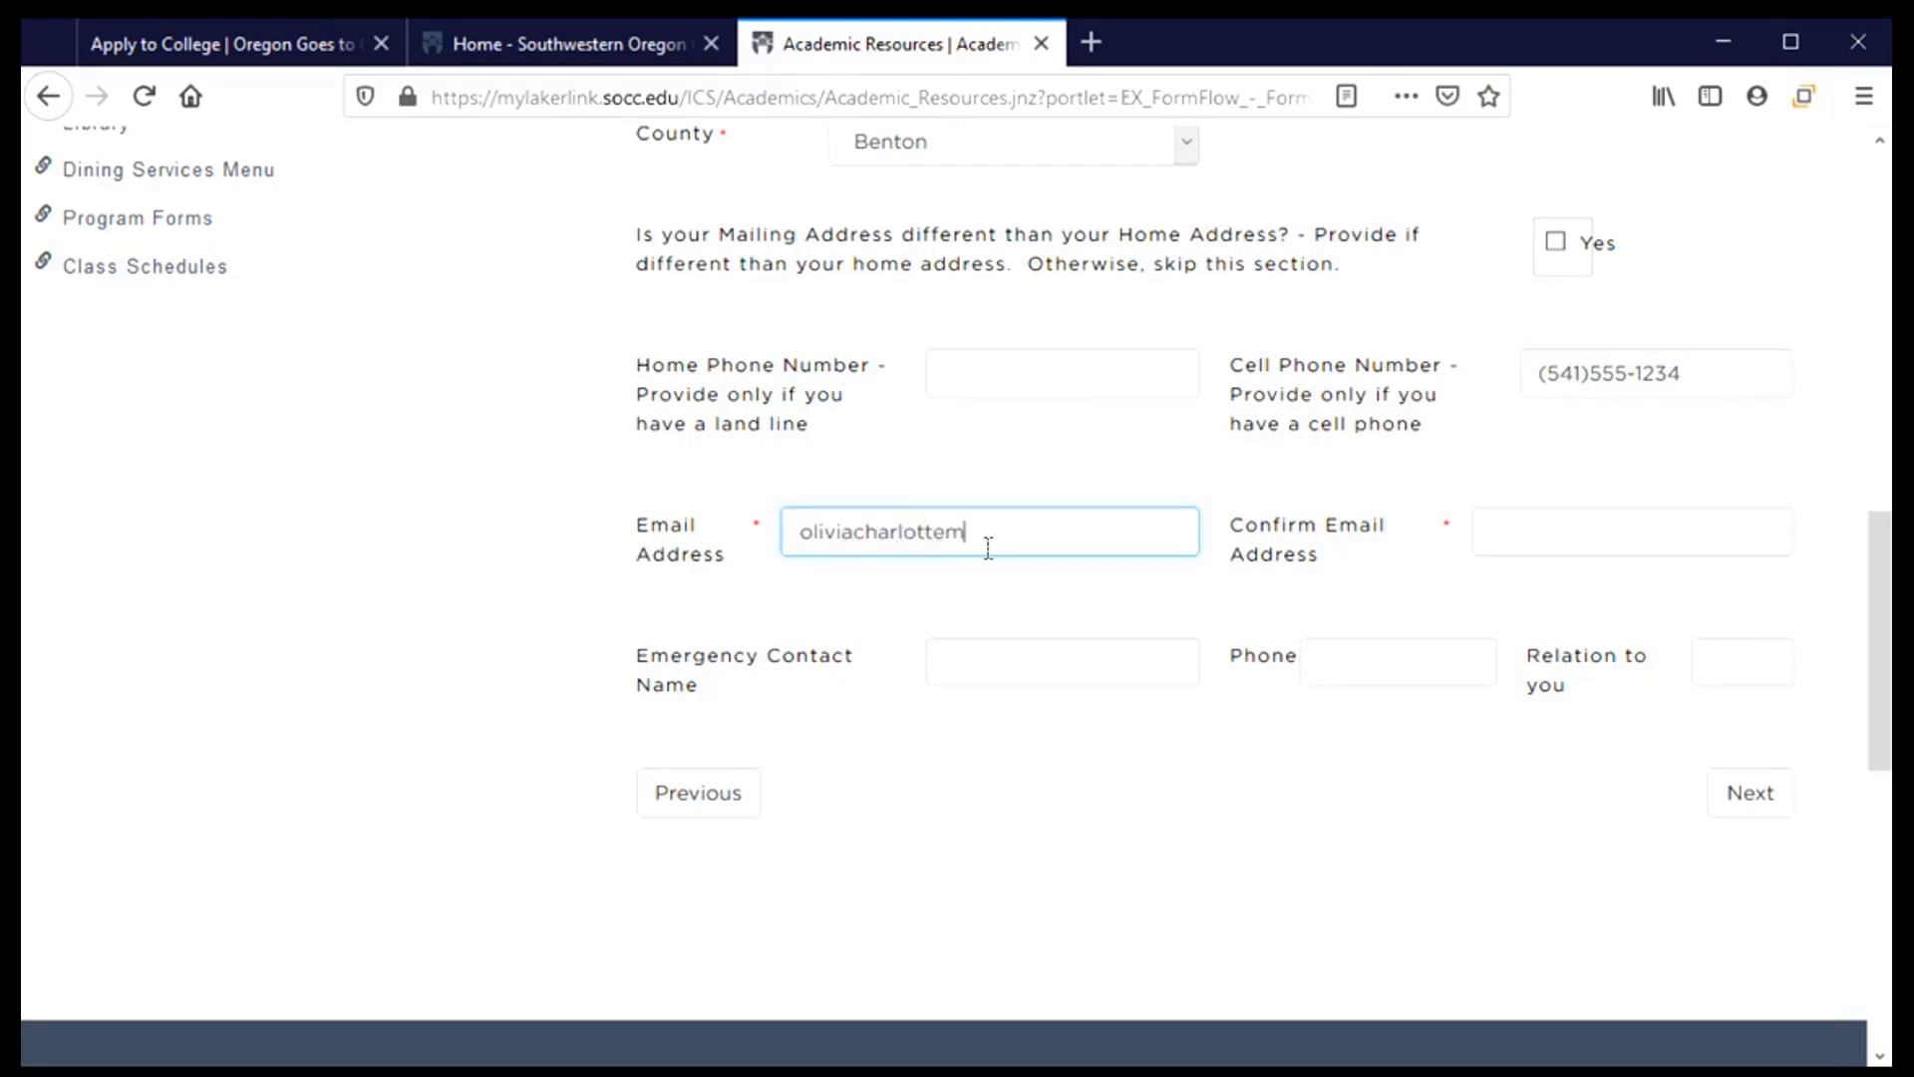
key("Tab")
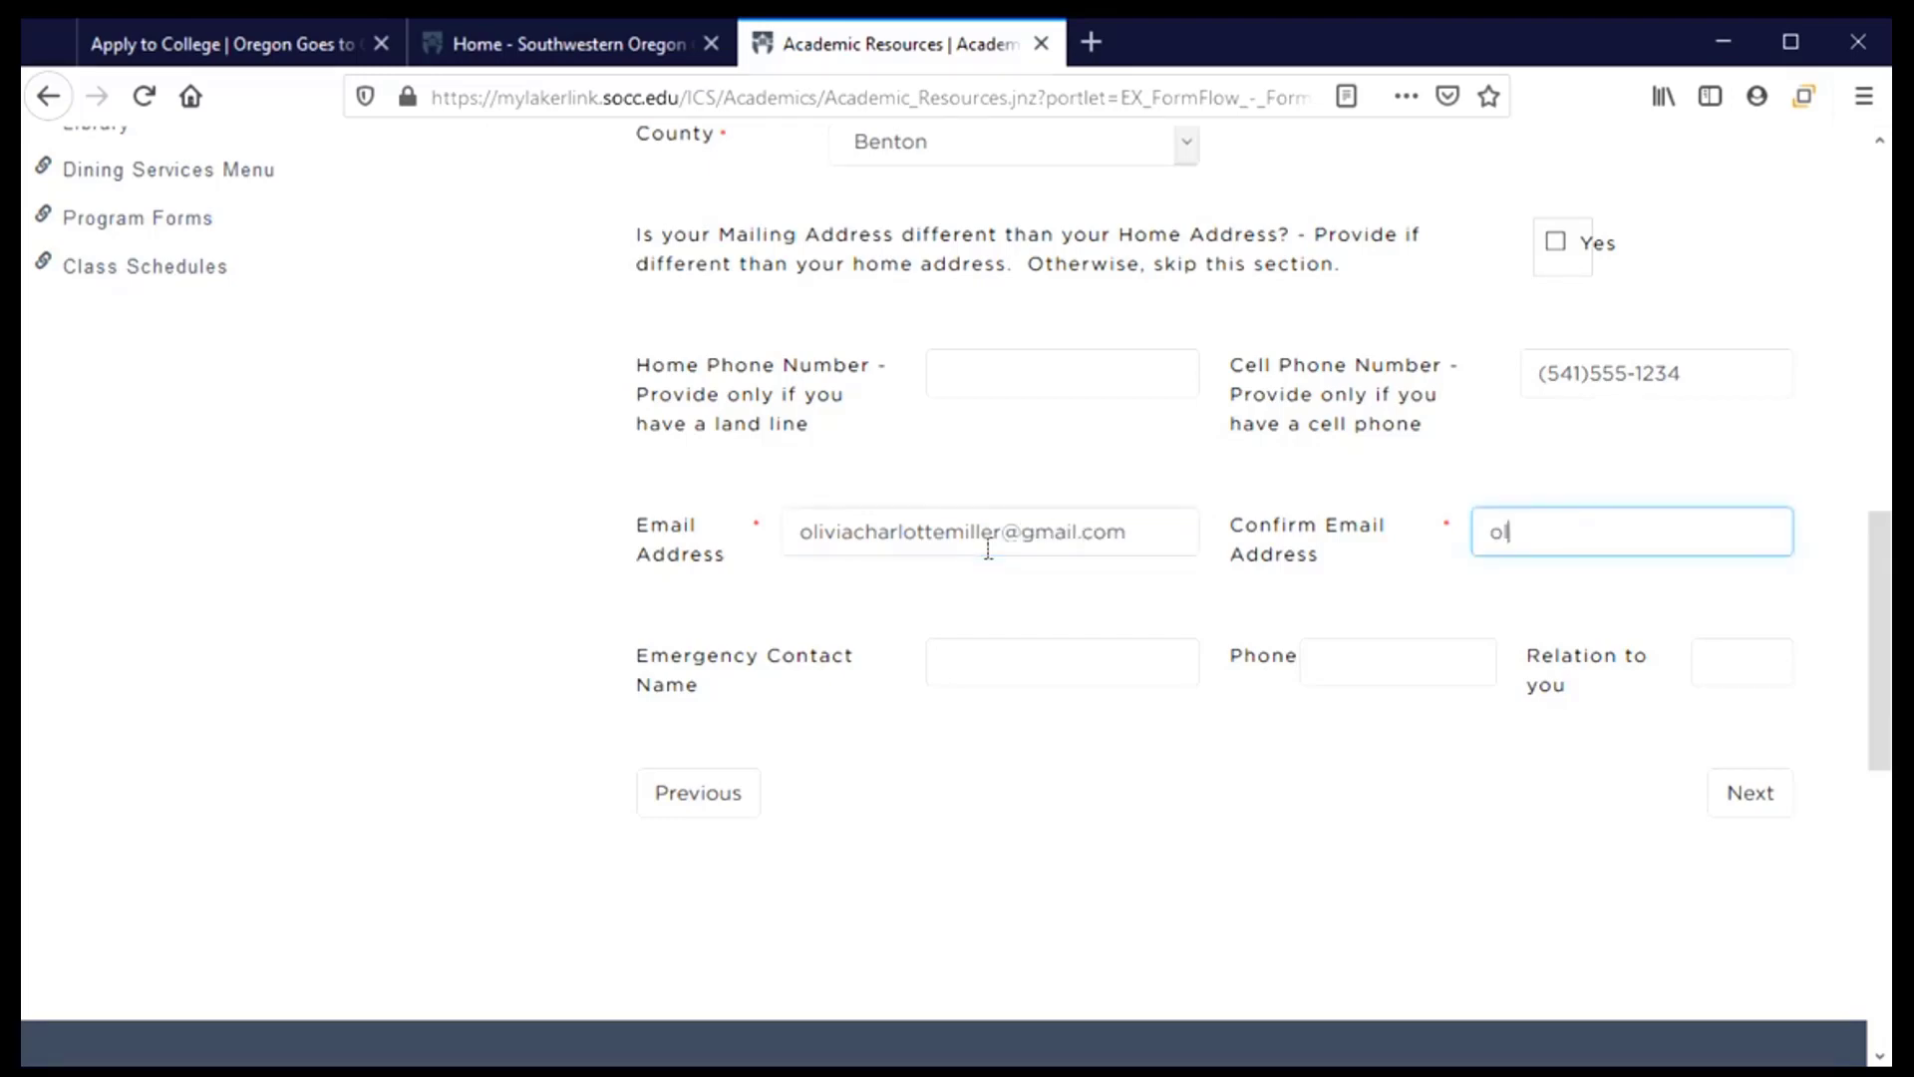
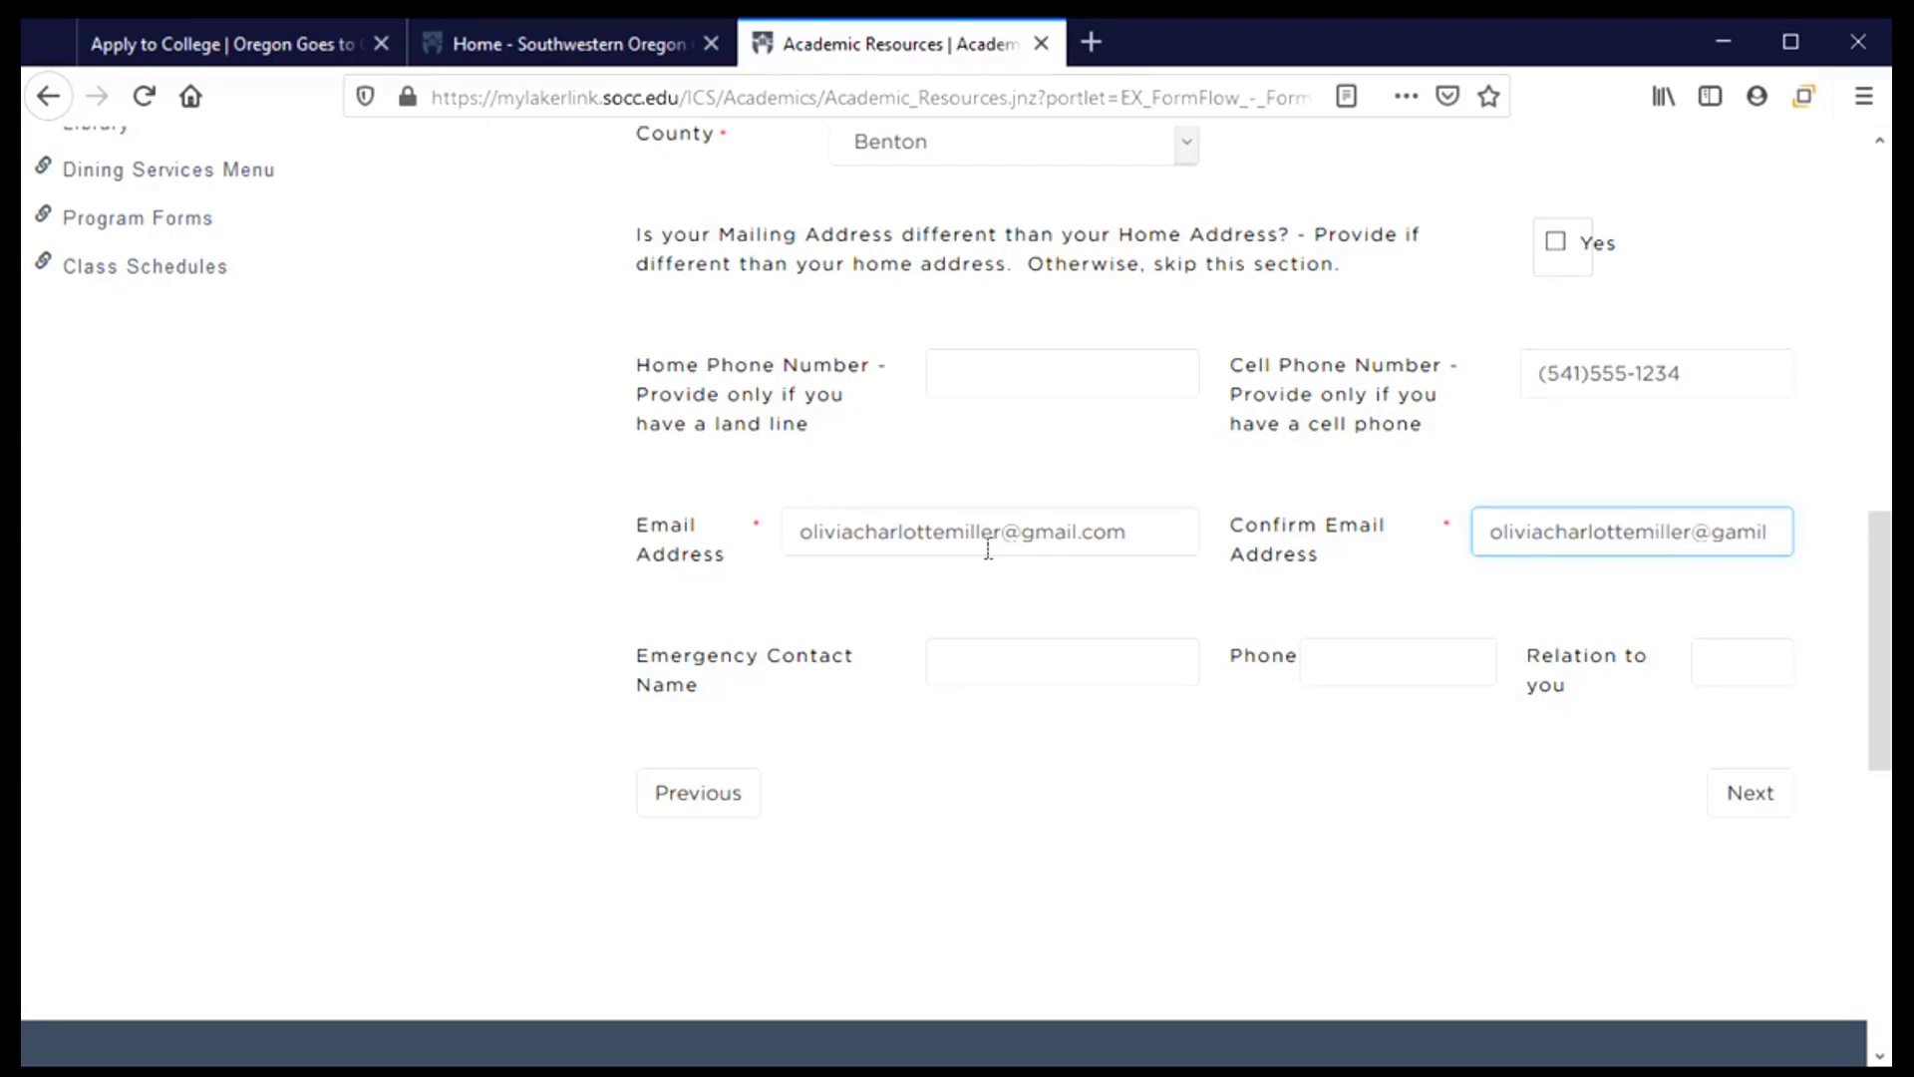
type("mail.com")
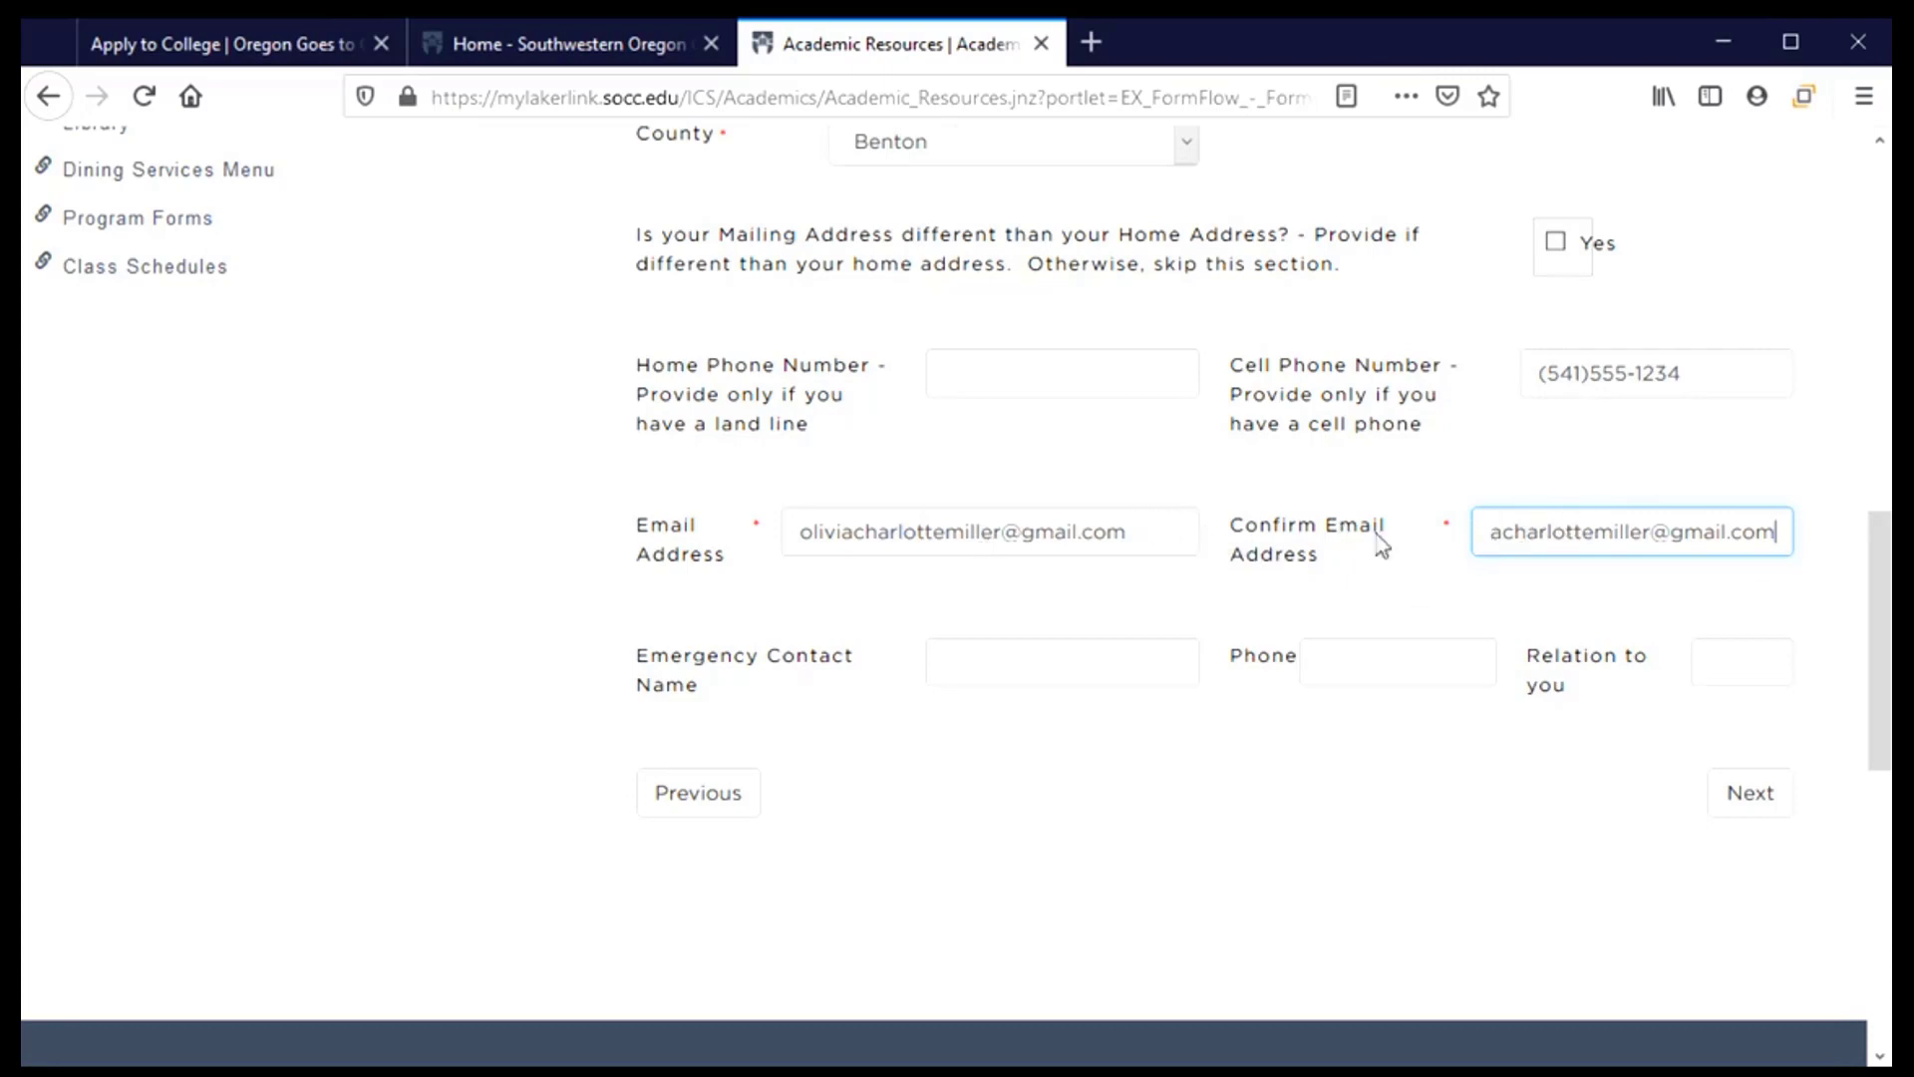
left_click(1022, 663)
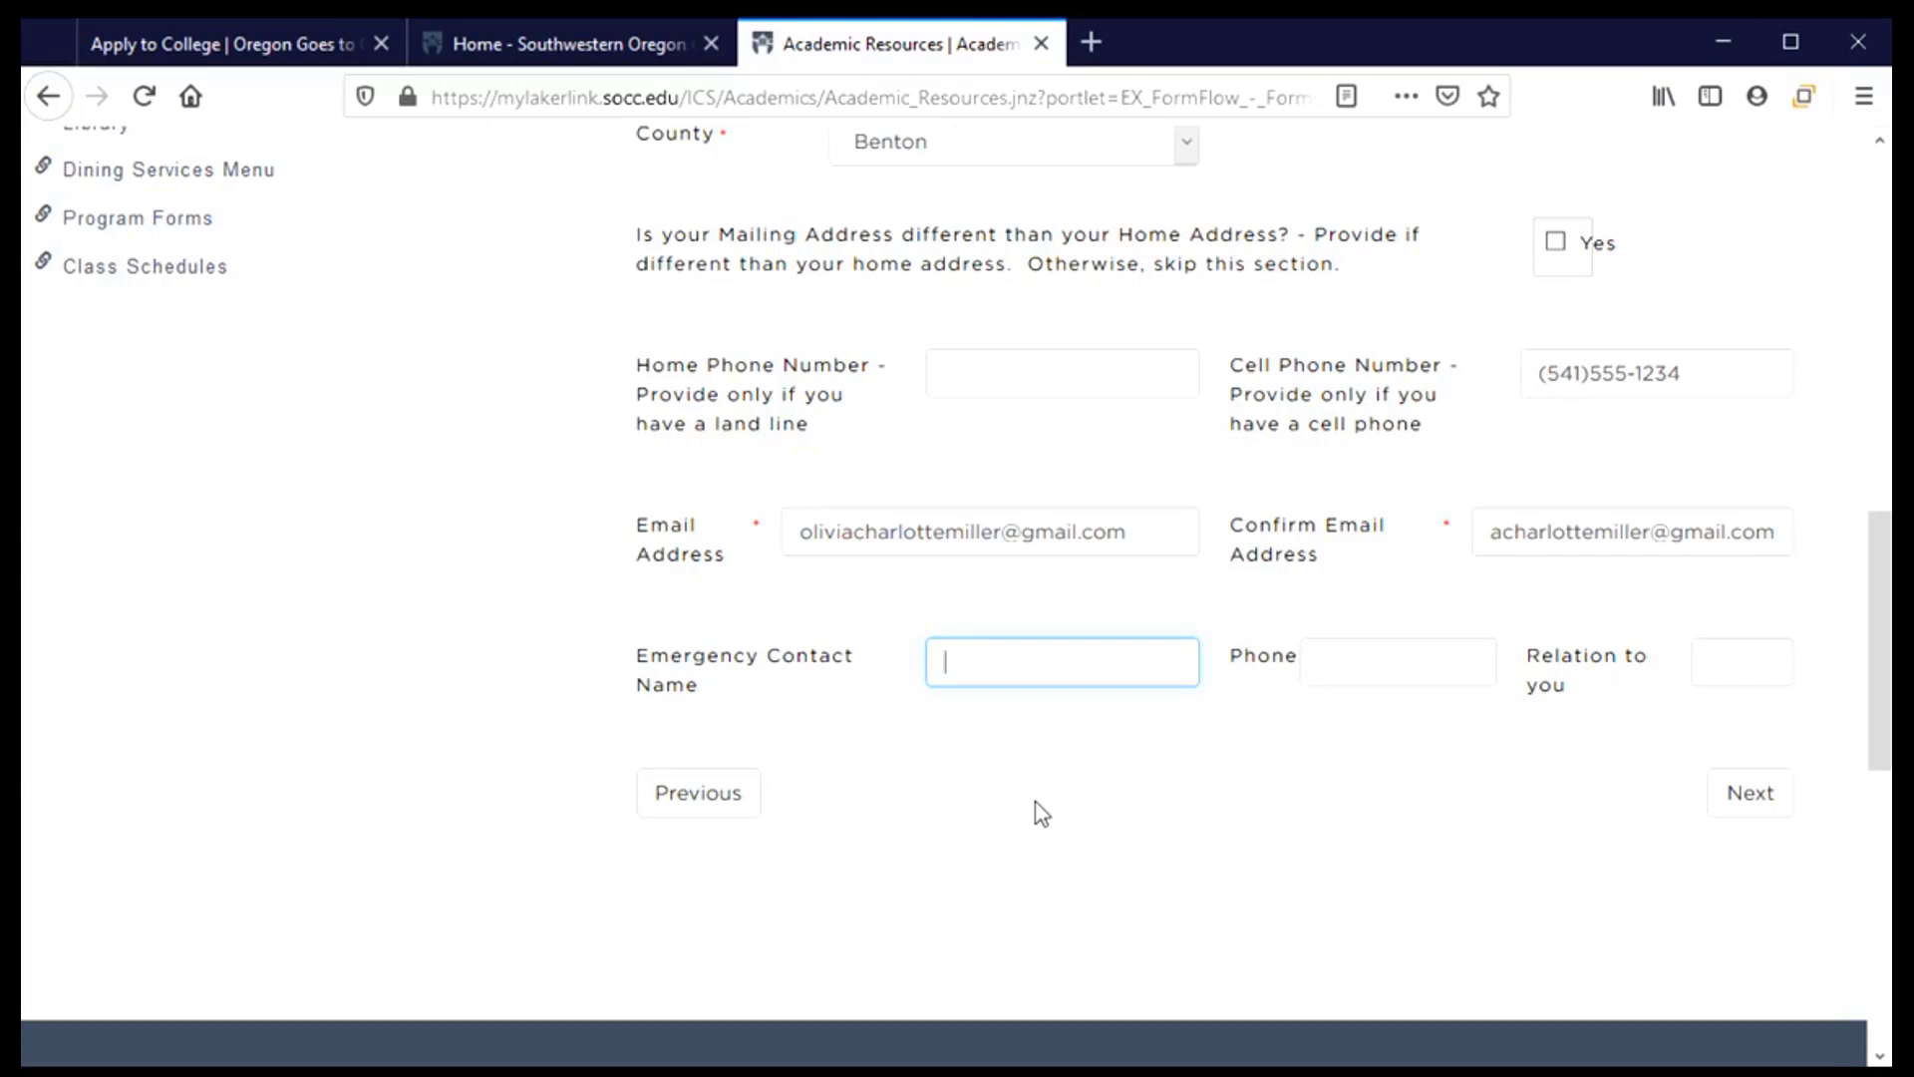
Enter the emergency contact's full name and phone number, with Mother as the relation
key("Tab")
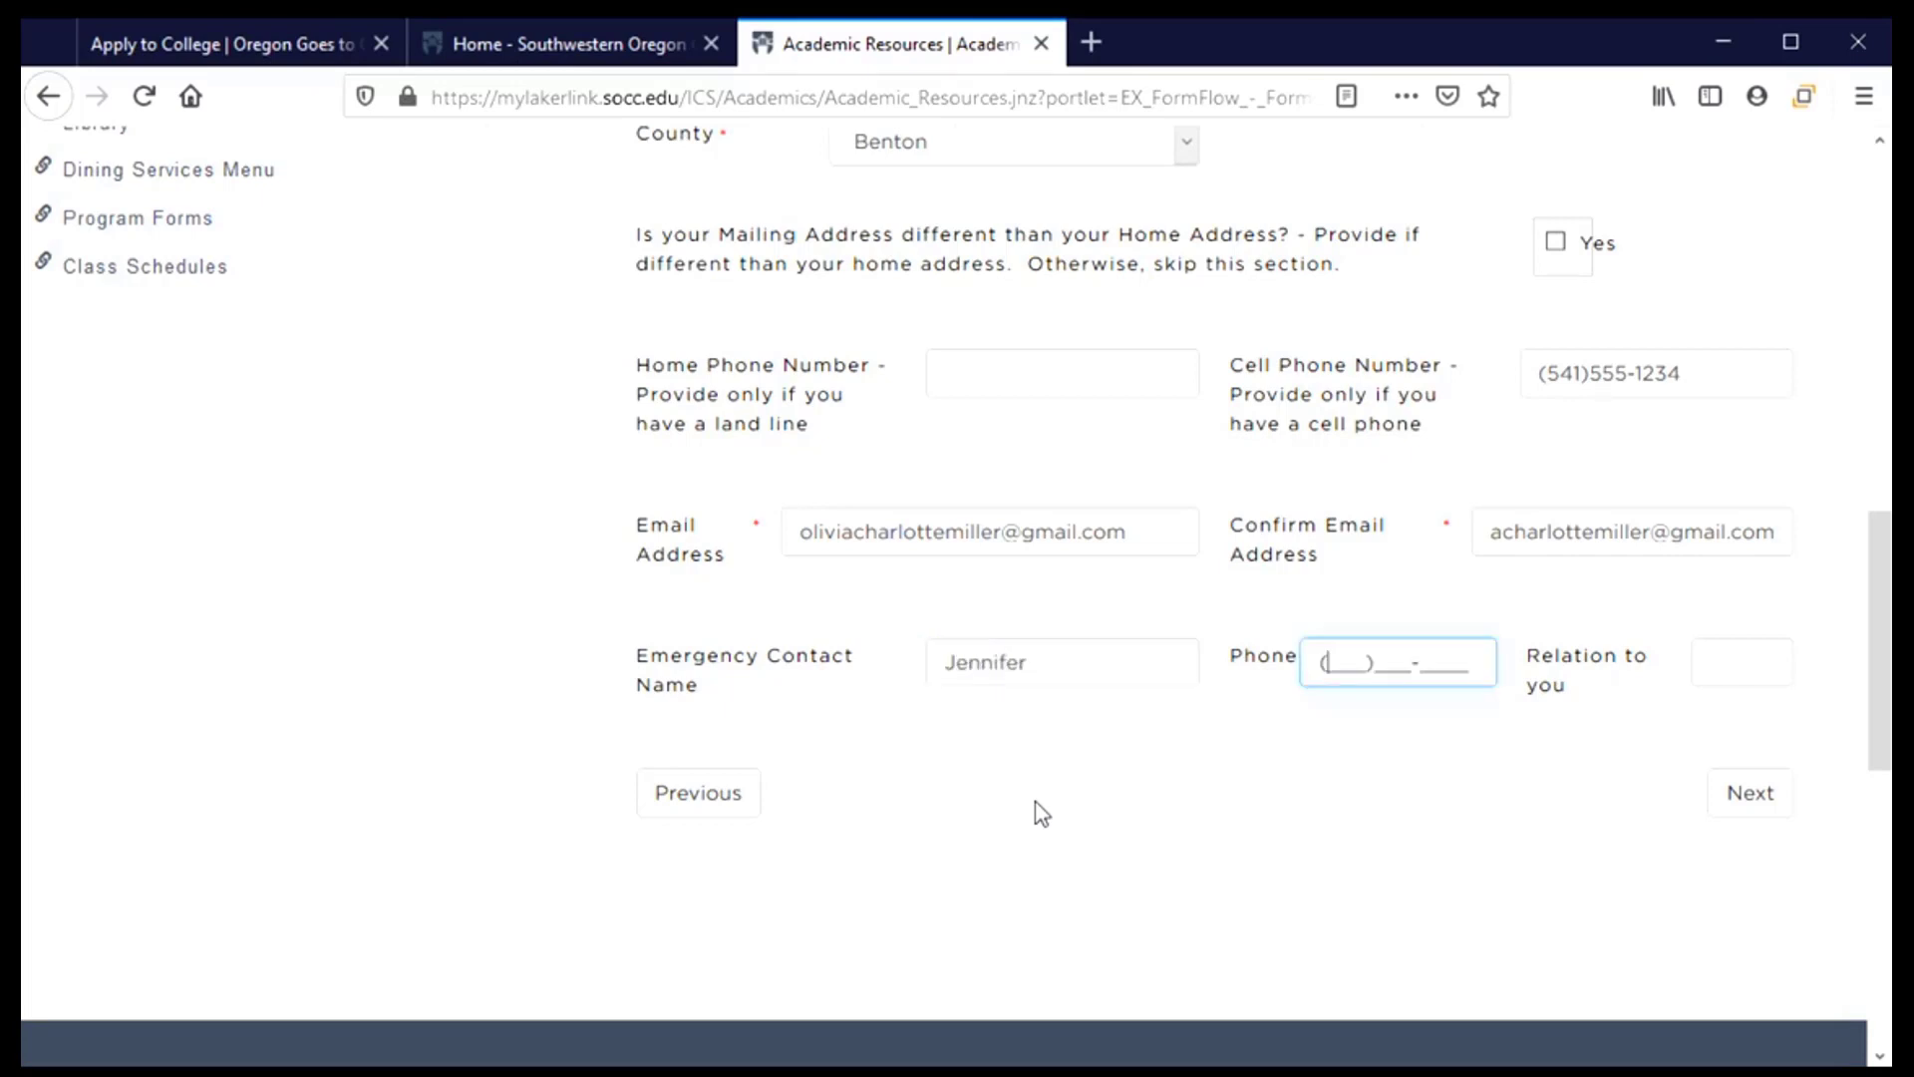
key("shift+Tab")
key("End")
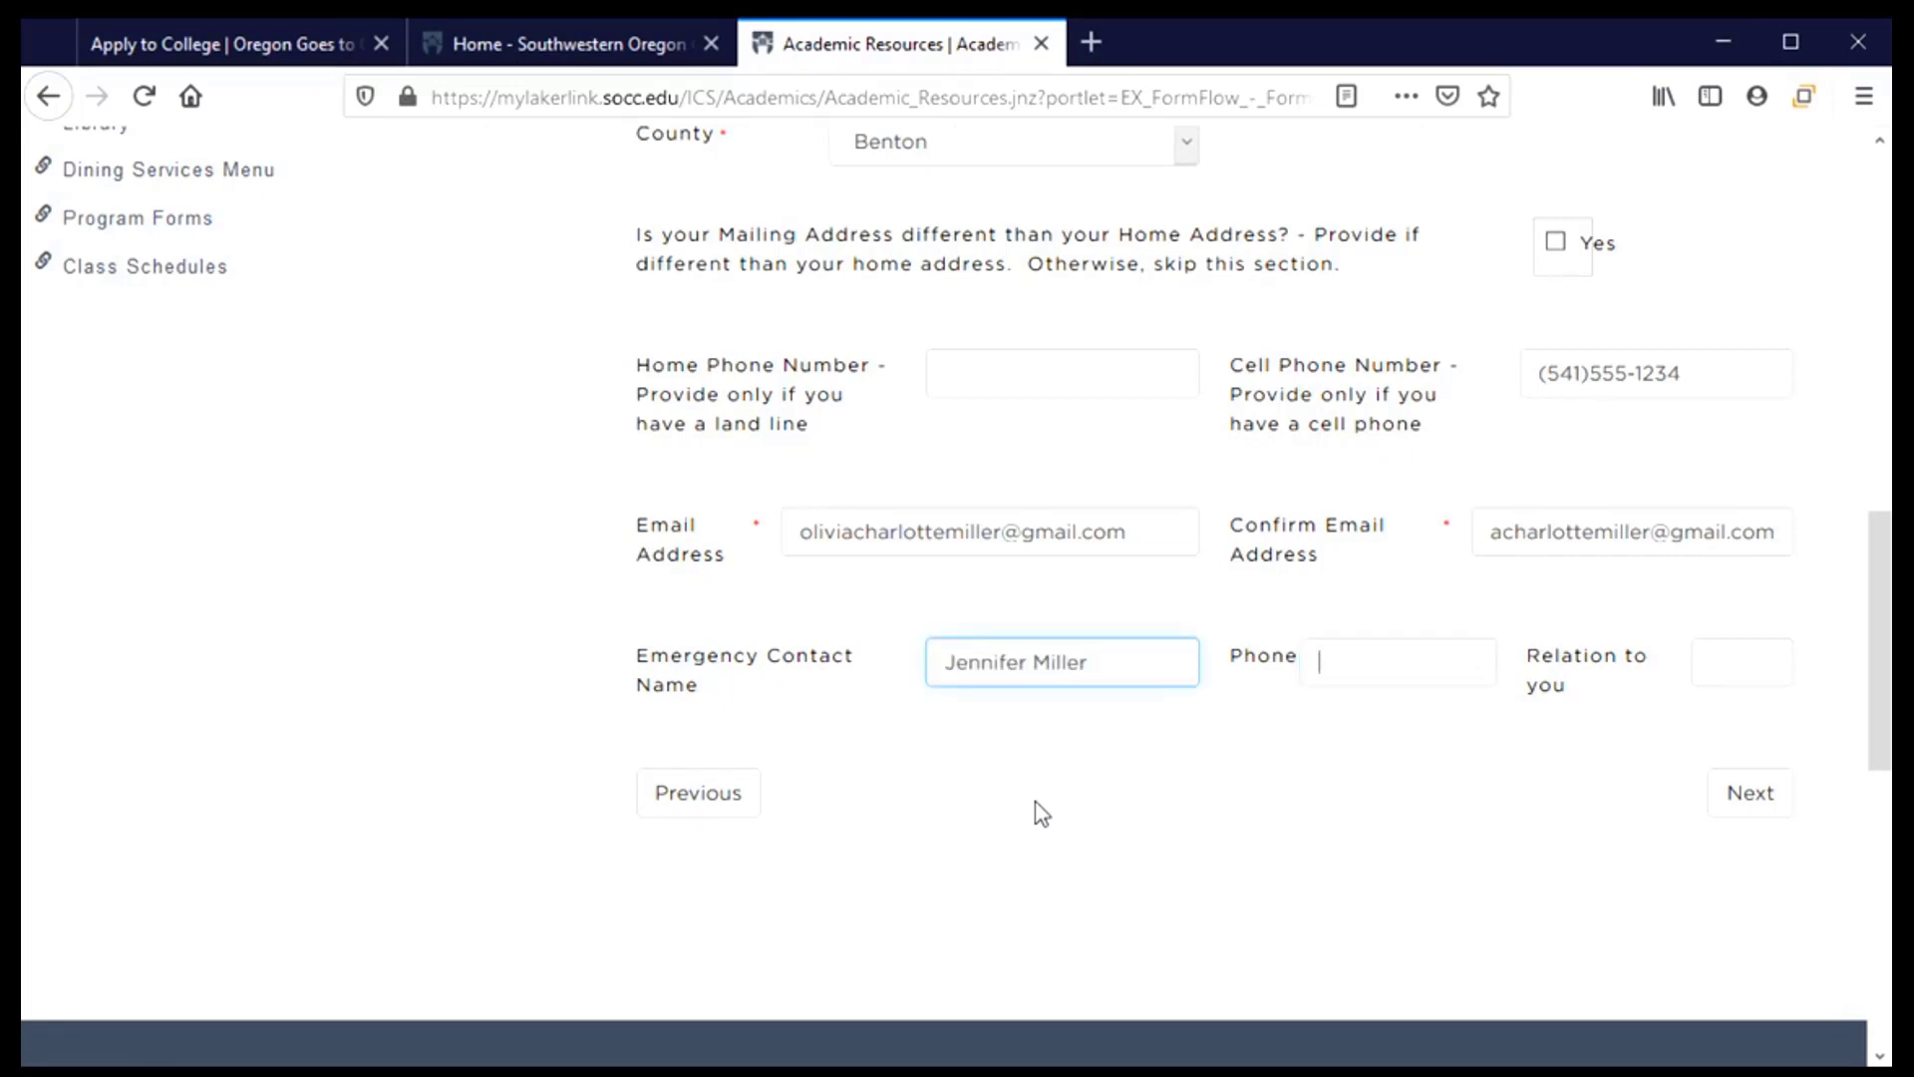
key("Tab")
type("541)")
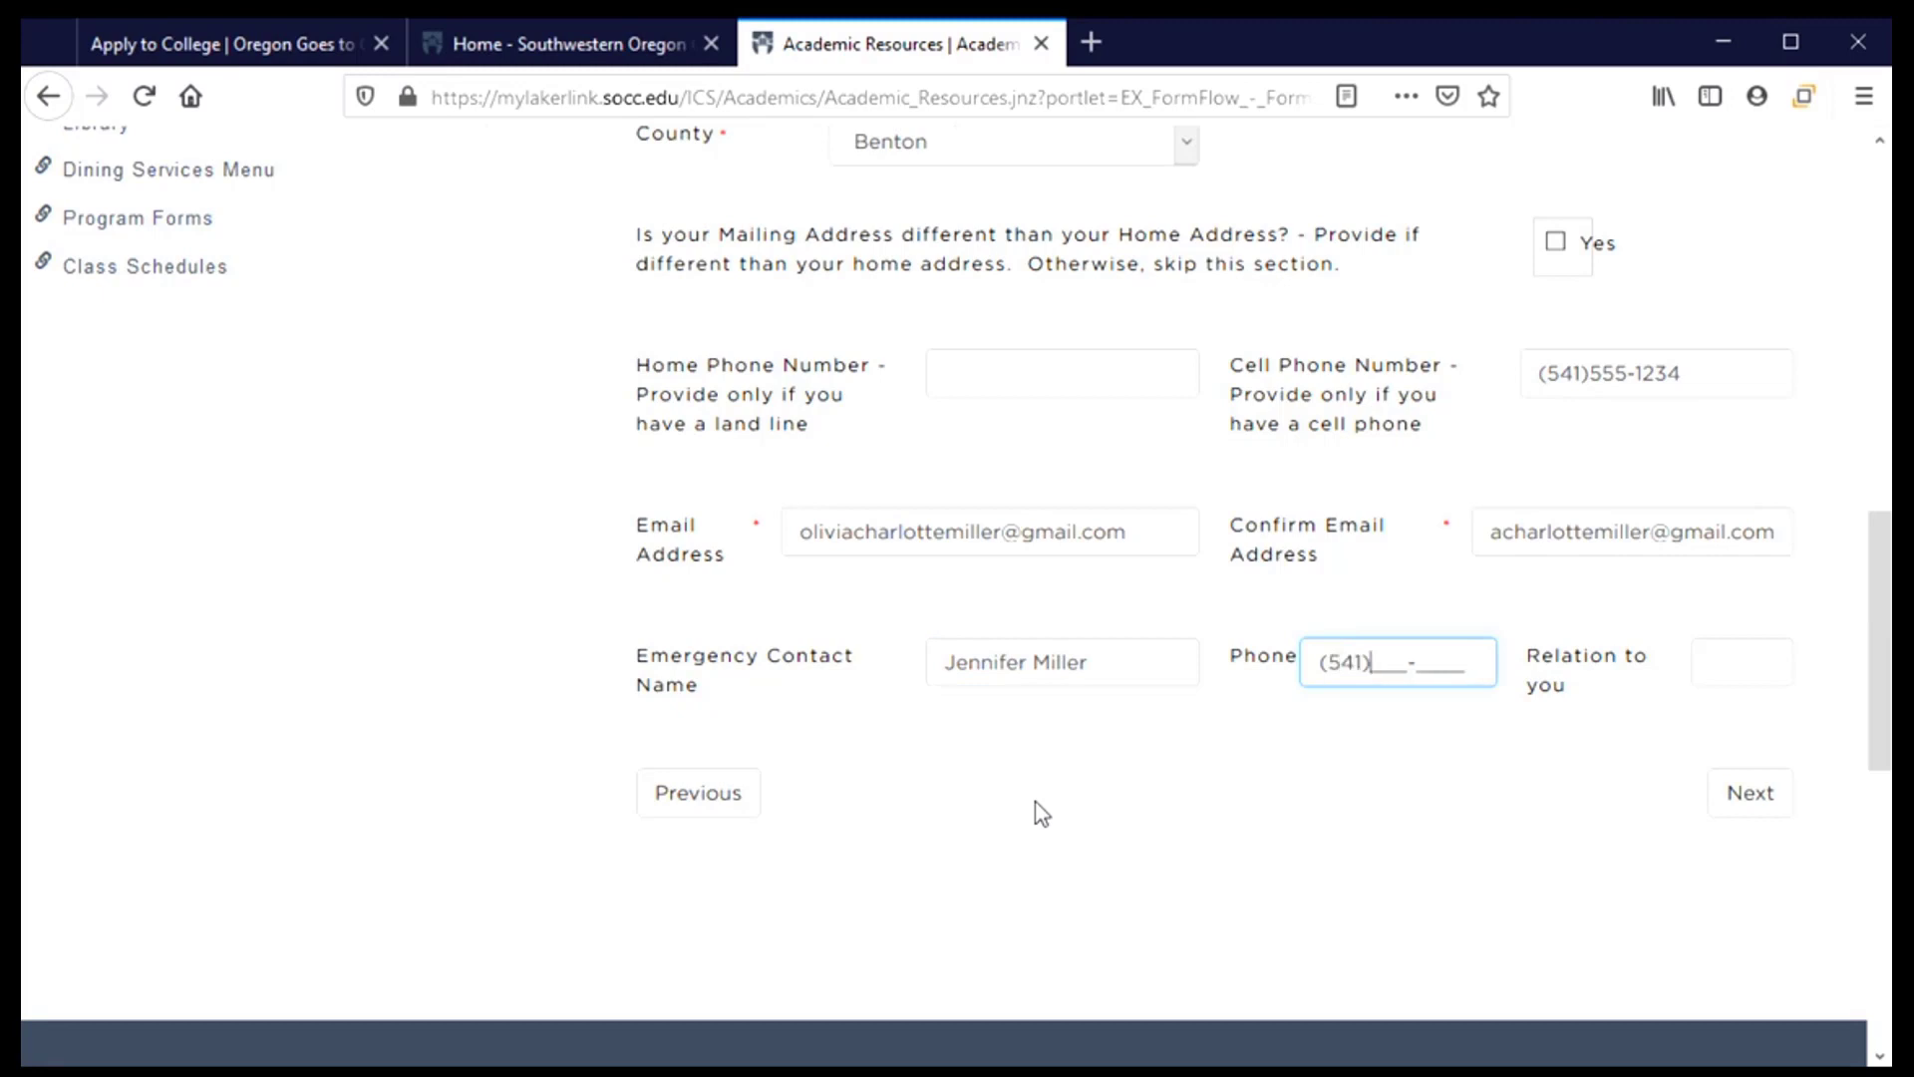
type("456-7")
key("Tab")
type("Mother")
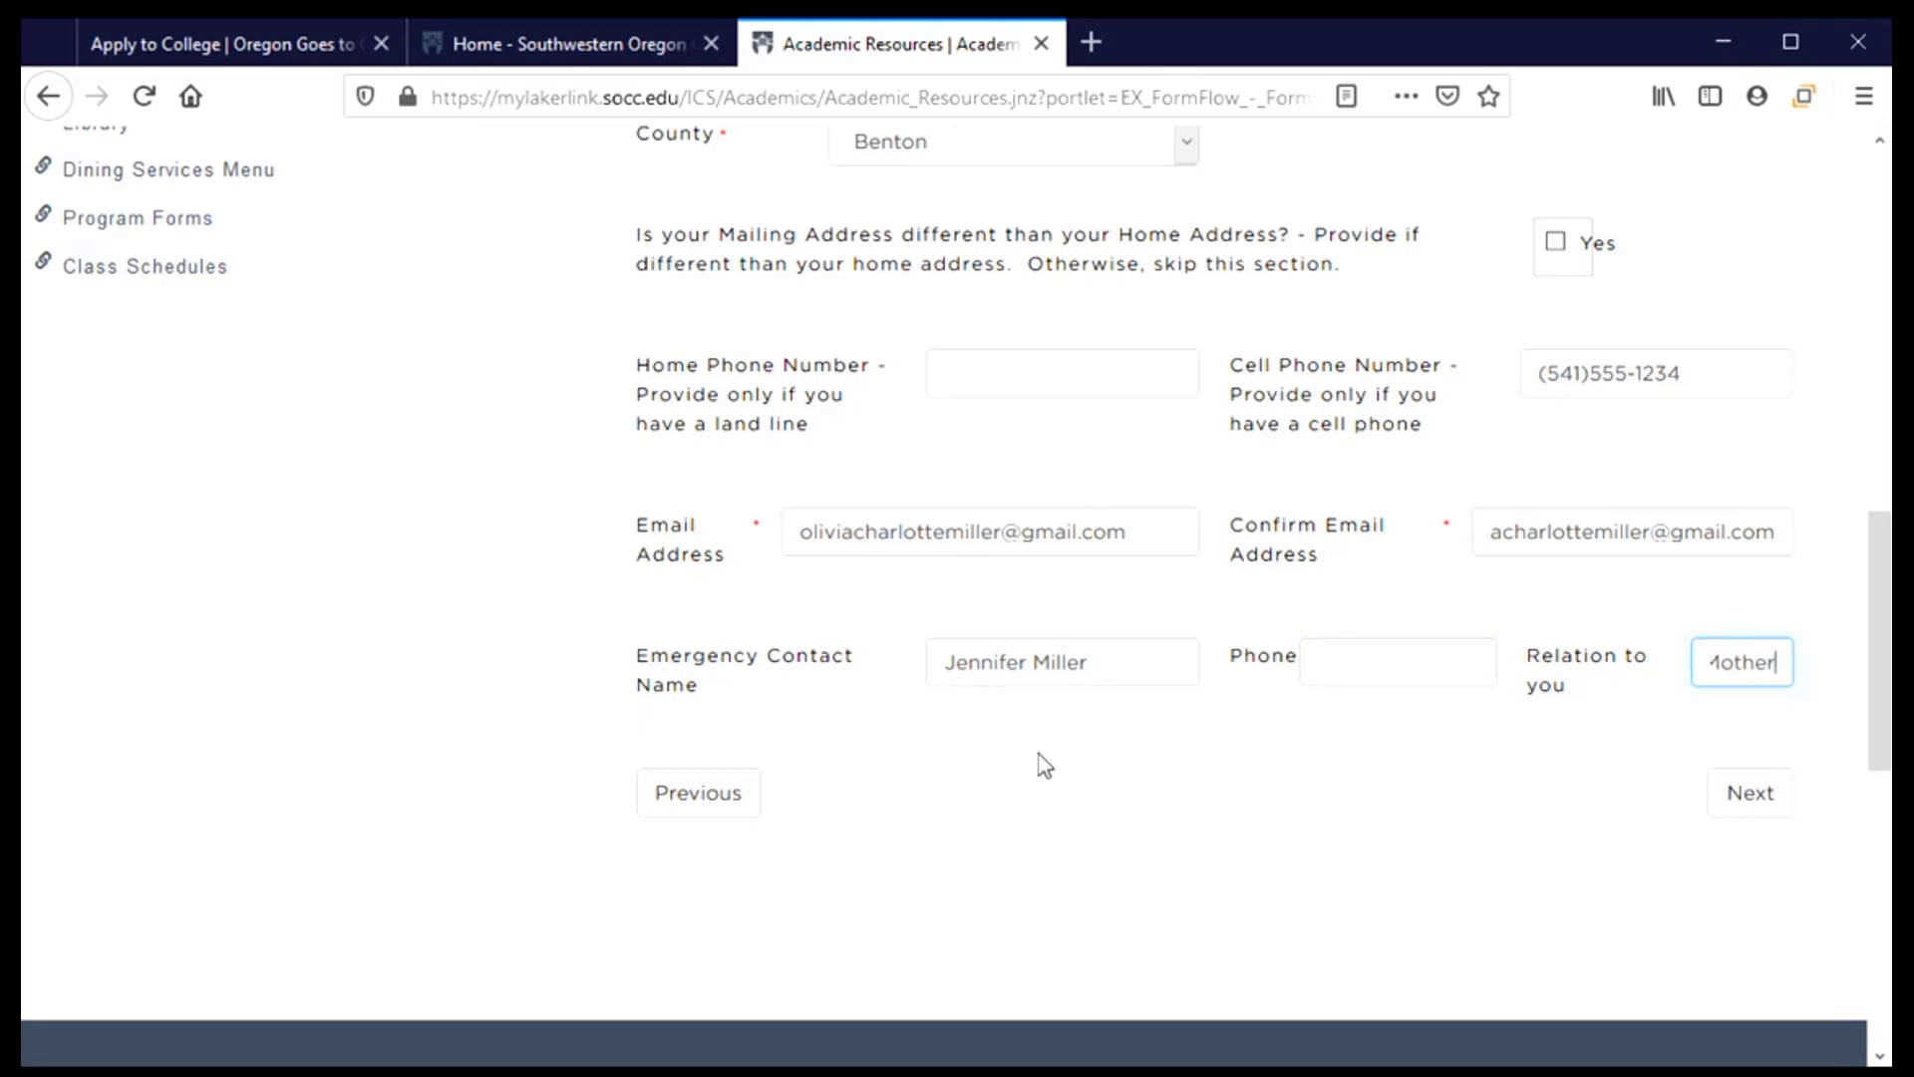
left_click(1436, 653)
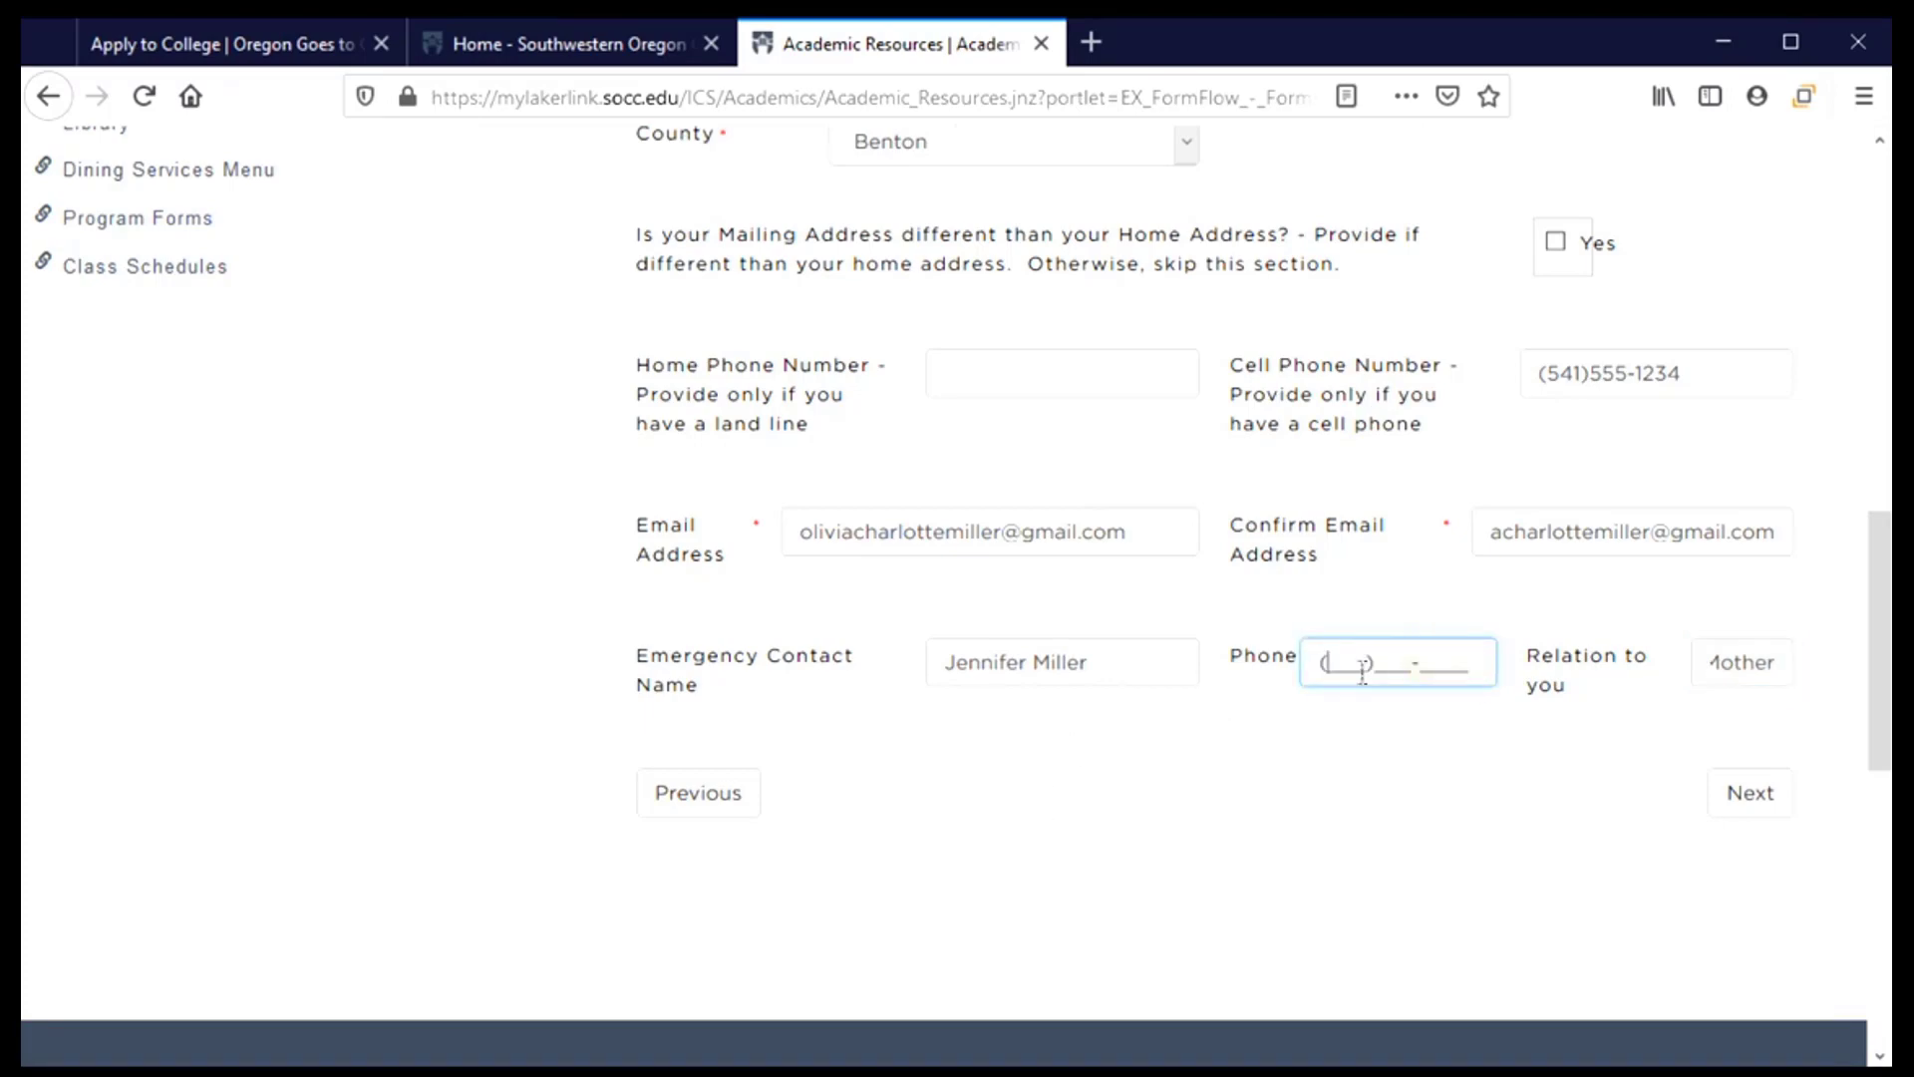
type("541)555-5678")
On the Education step, answer 'No, I do not have a GED' and 'I am currently in high school'
left_click(1763, 803)
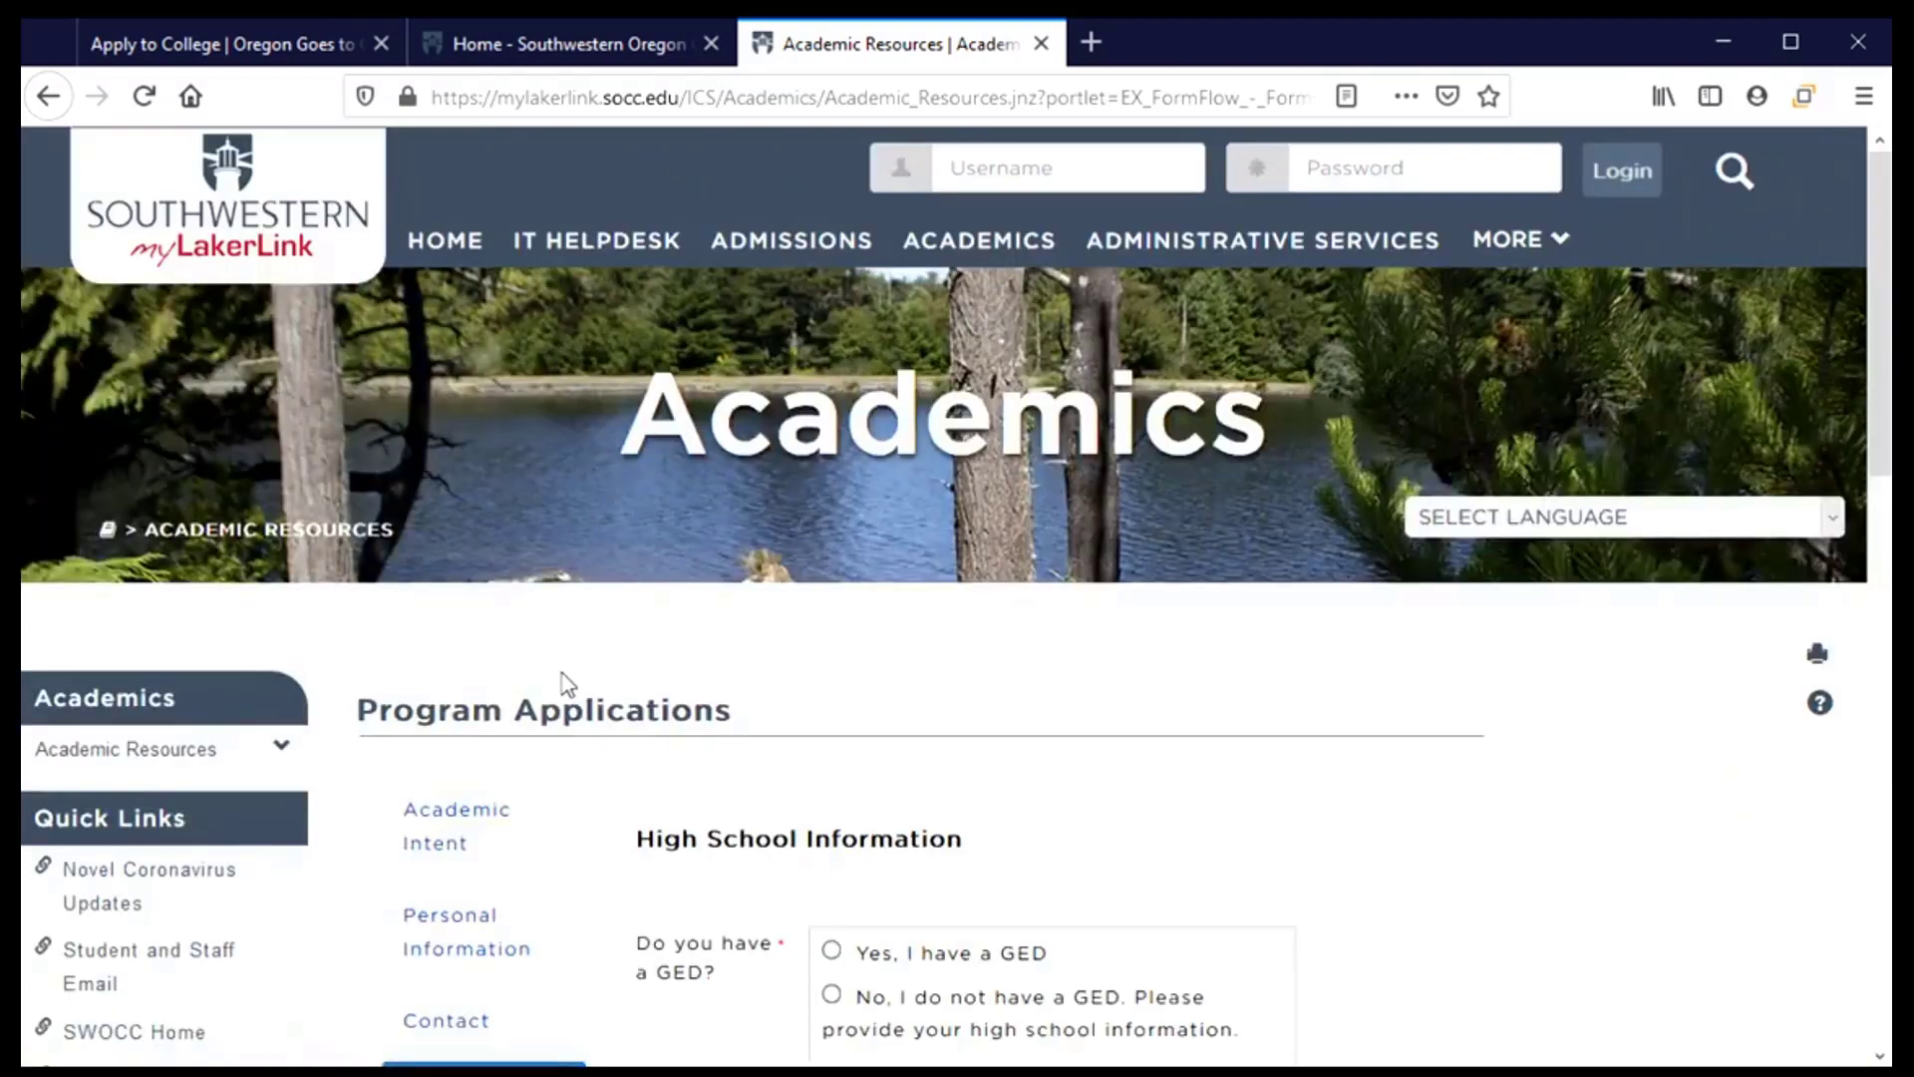
scroll(566, 698, "down", 1)
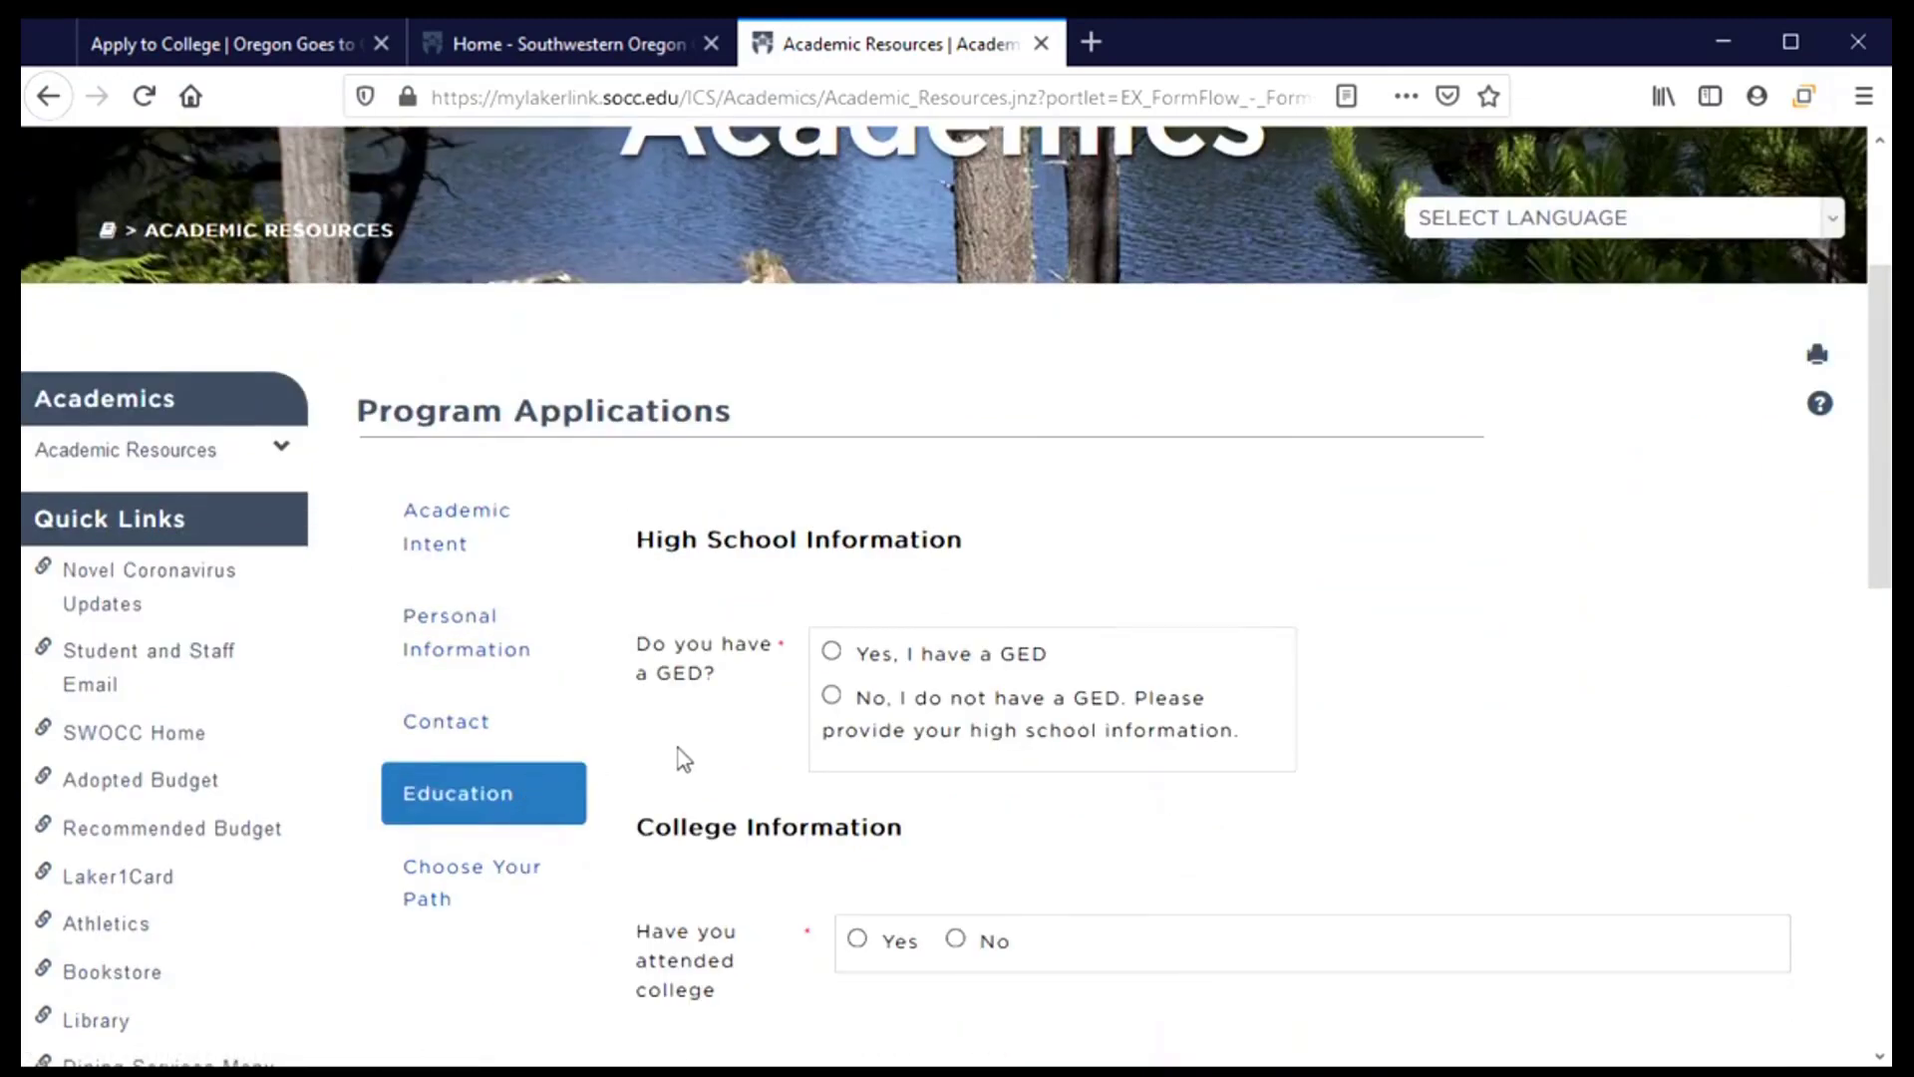
scroll(678, 758, "down", 2)
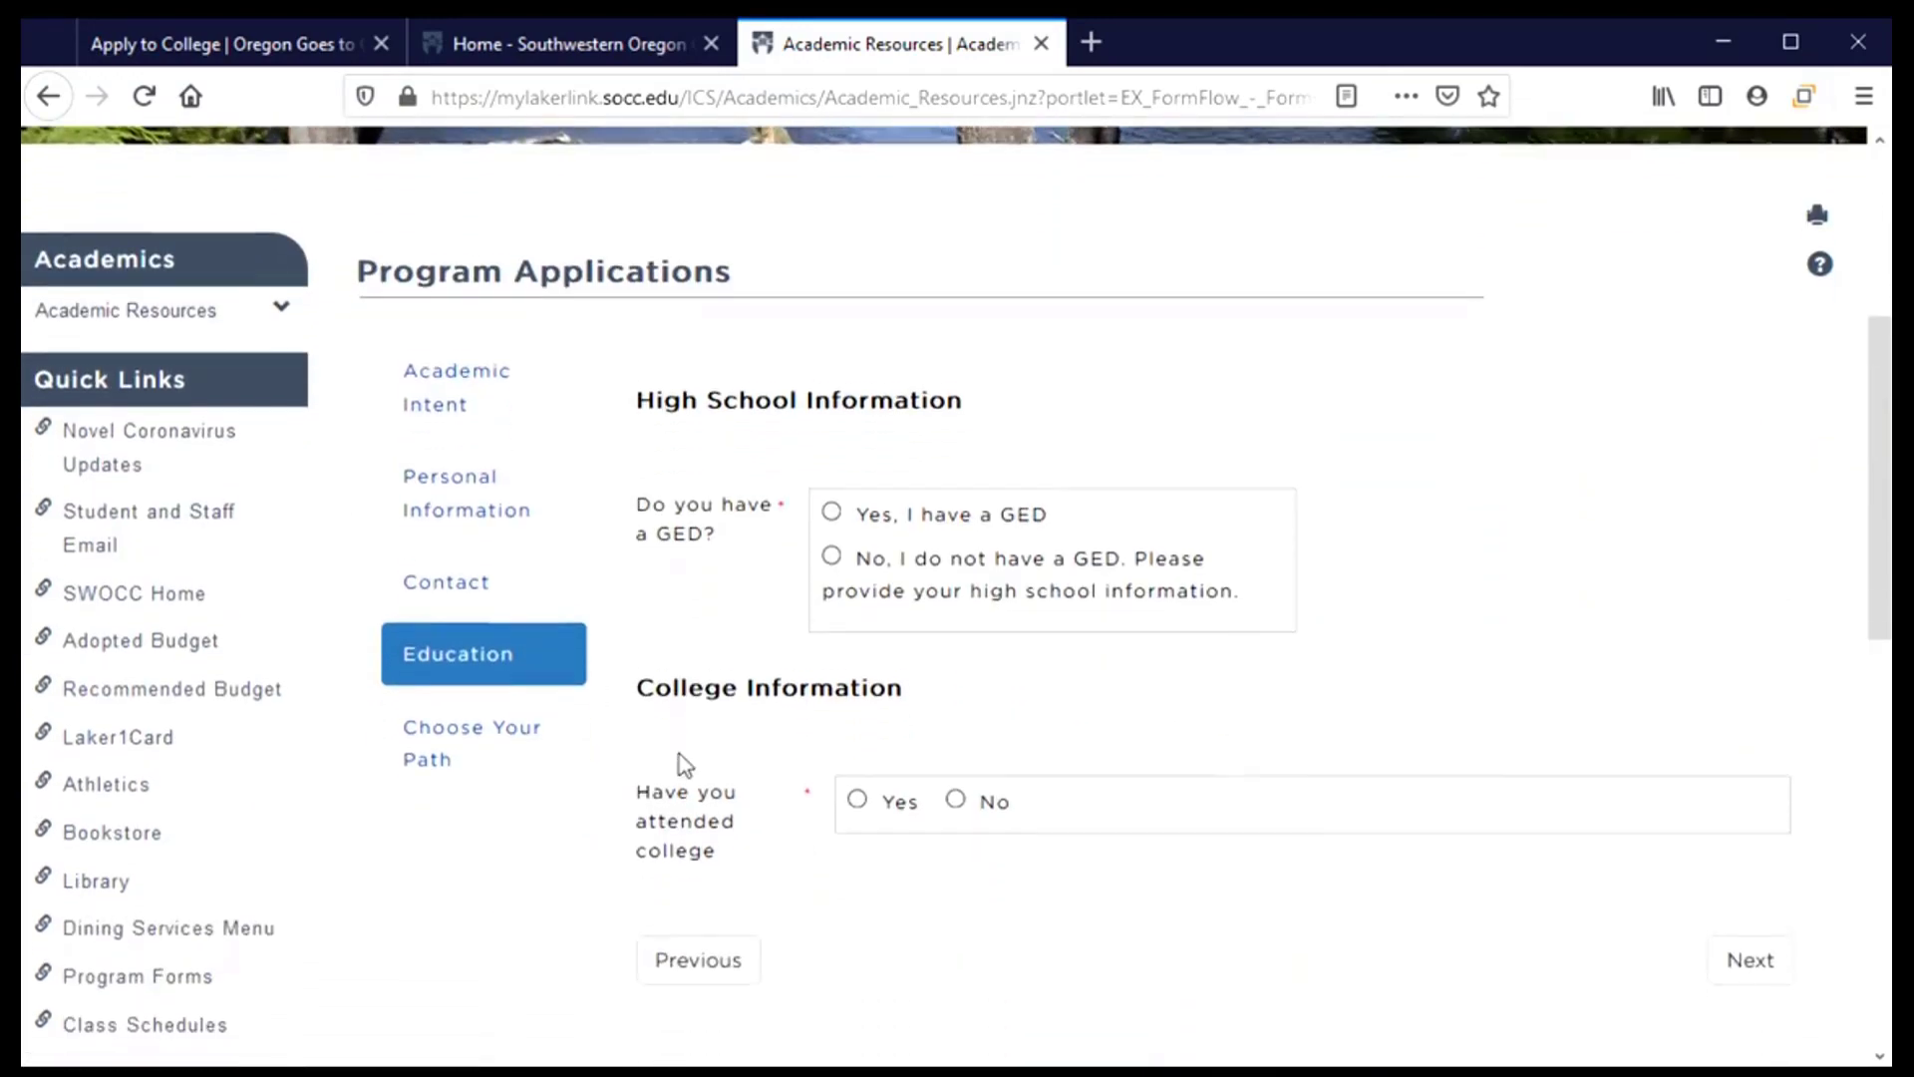
left_click(832, 553)
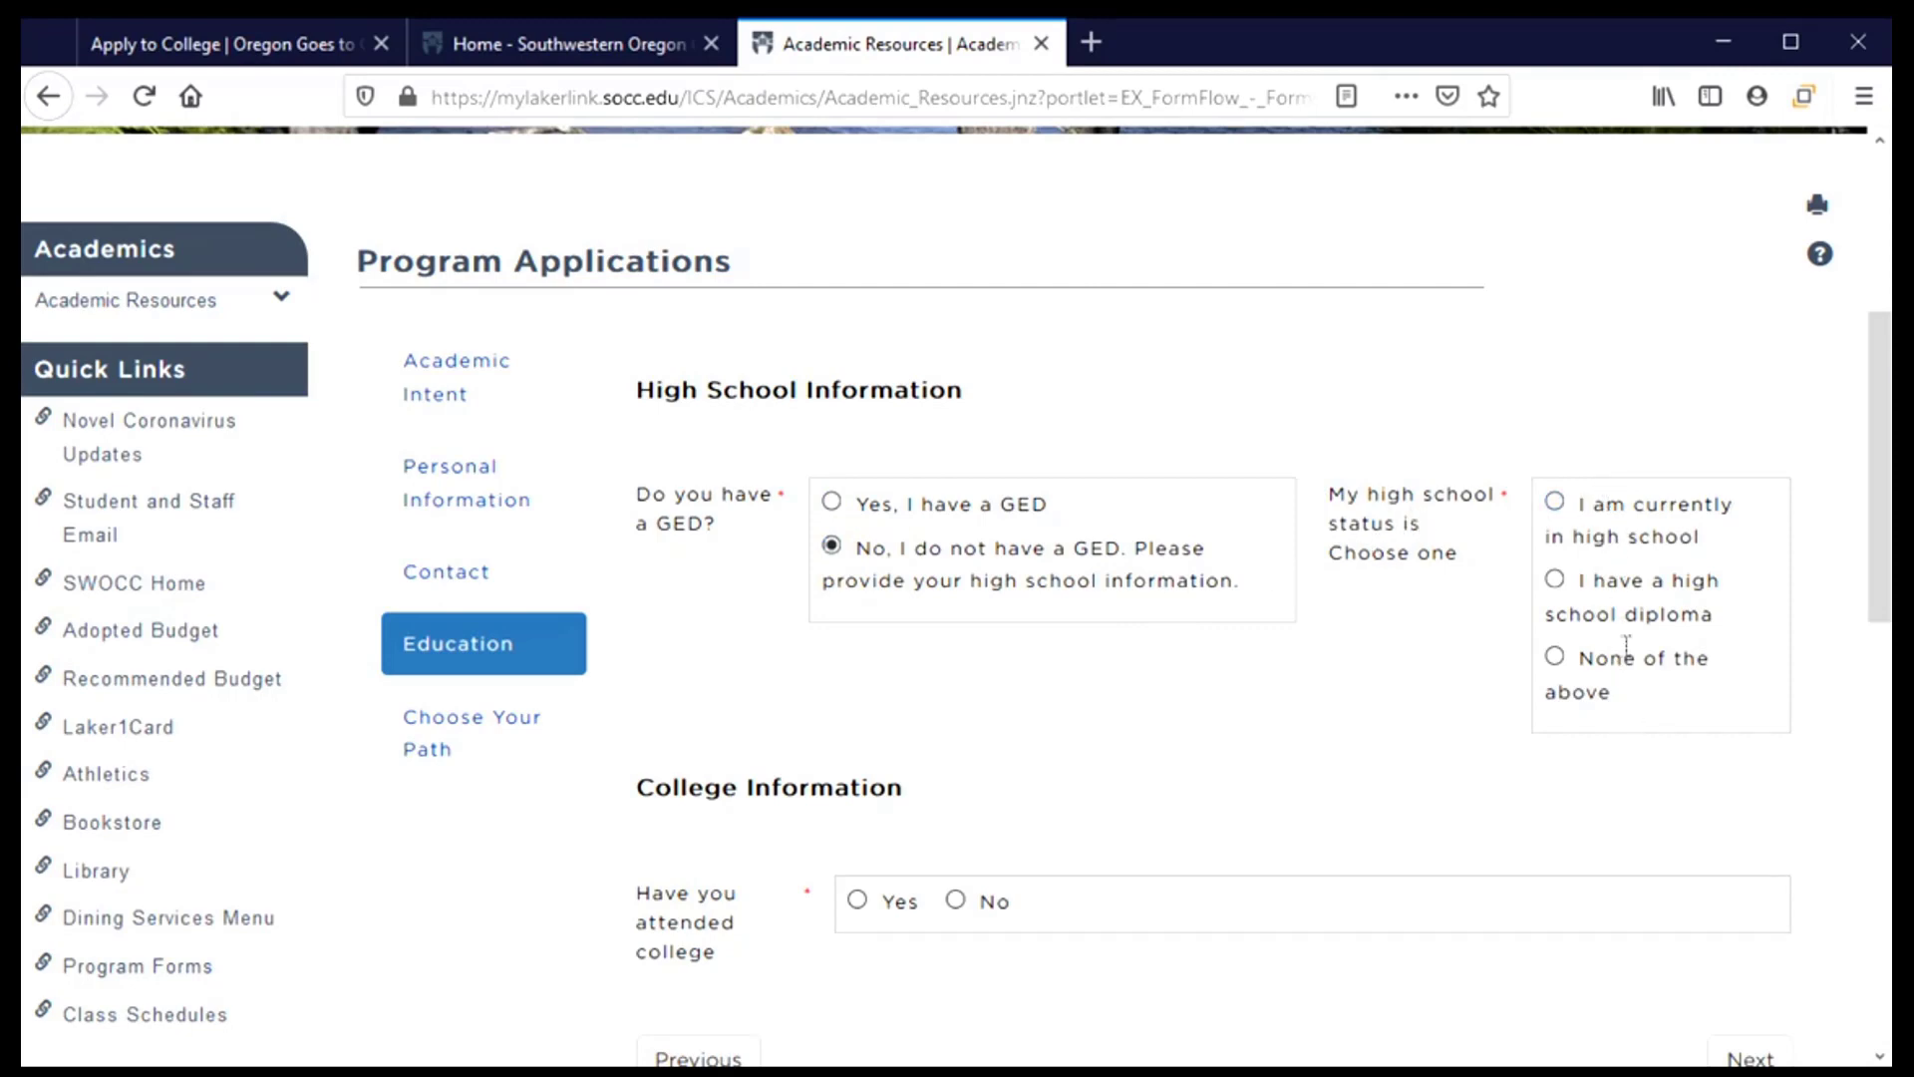
left_click(1556, 502)
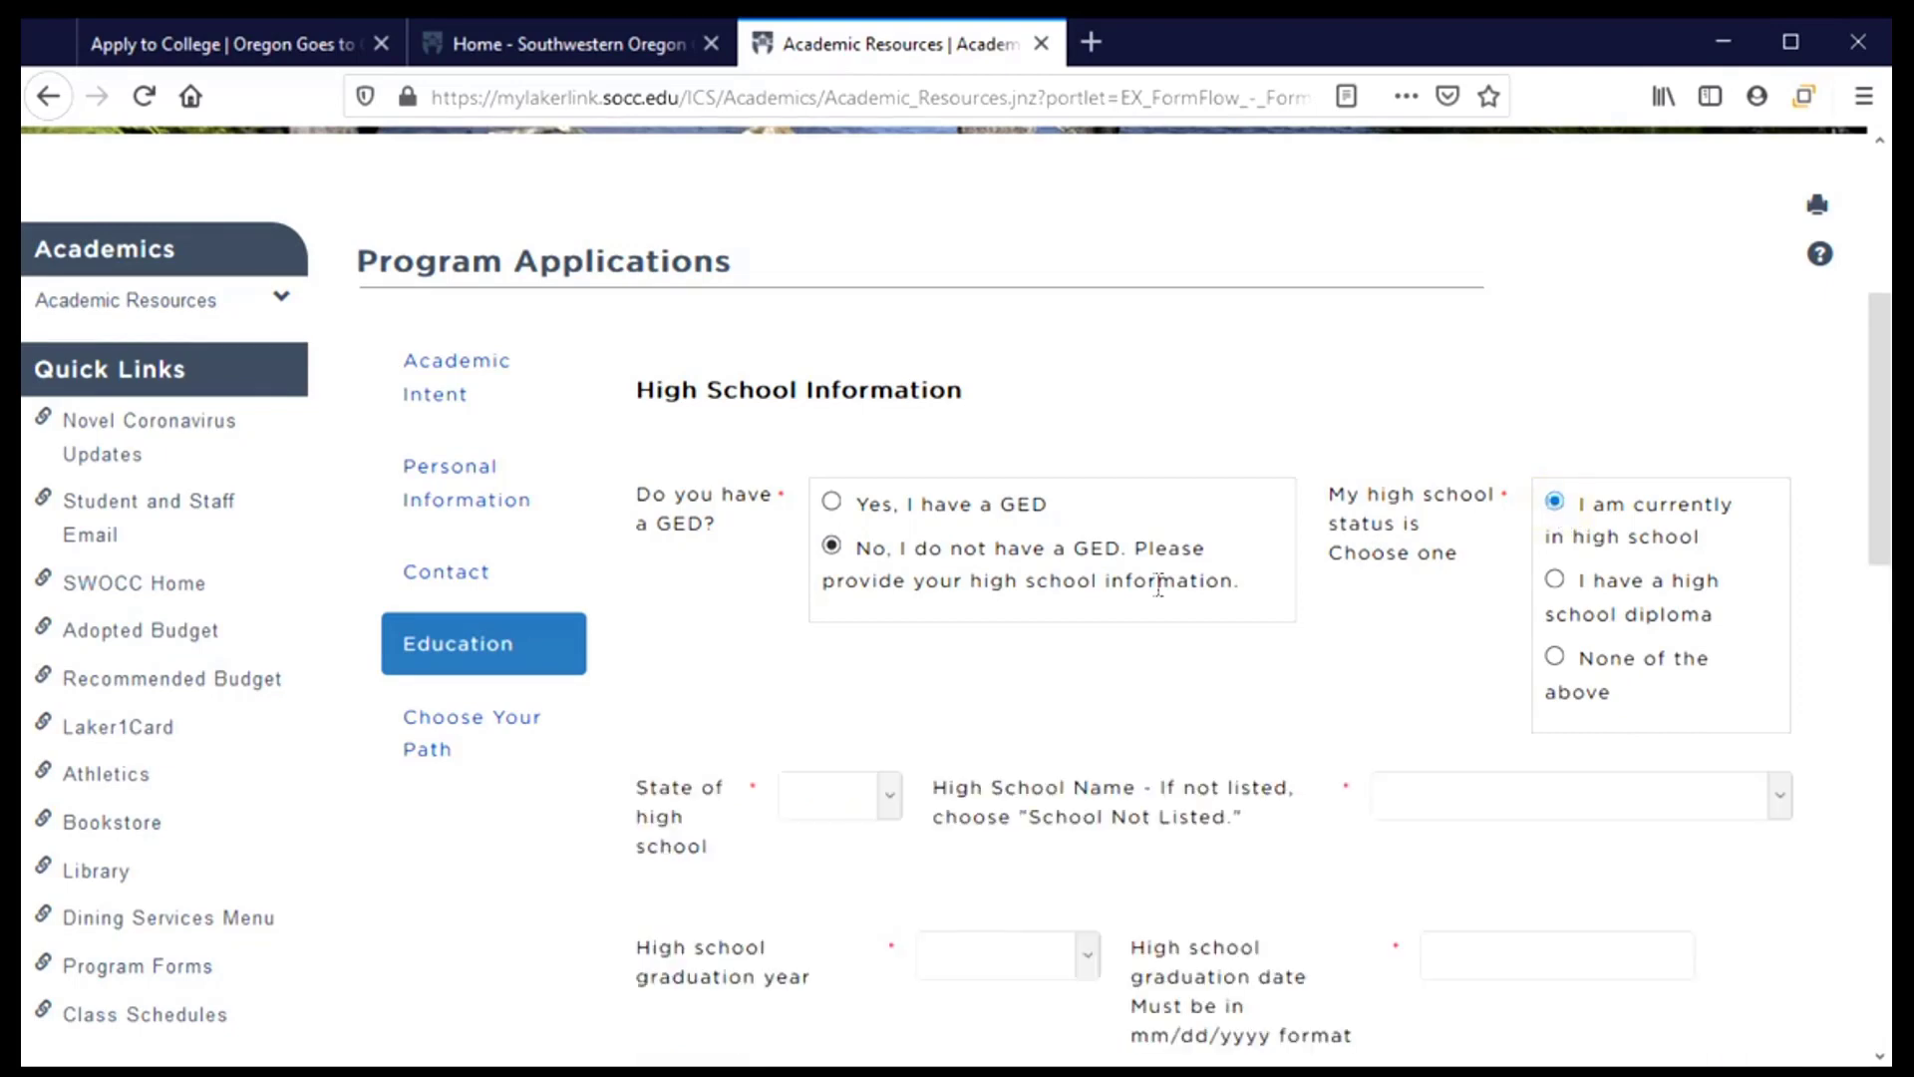
scroll(918, 579, "down", 4)
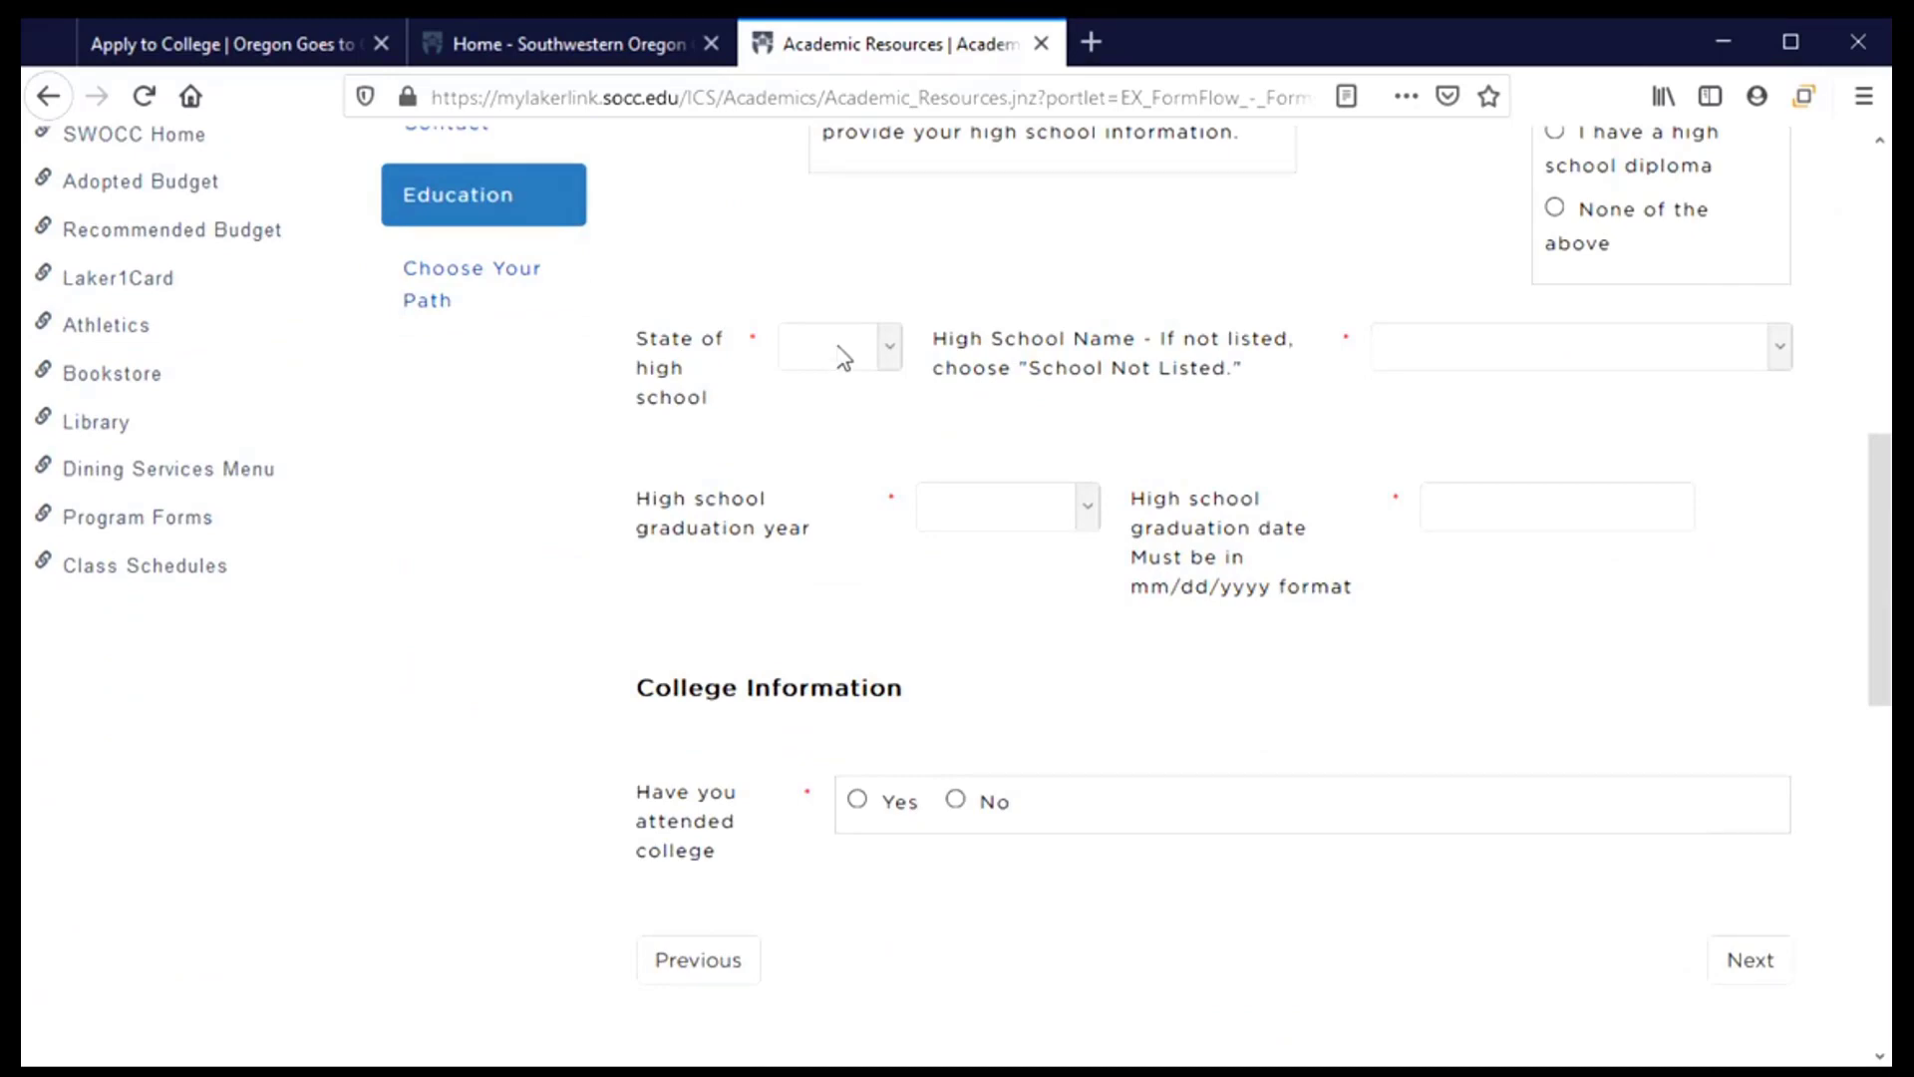
Set the state of the high school to Oregon
left_click(843, 357)
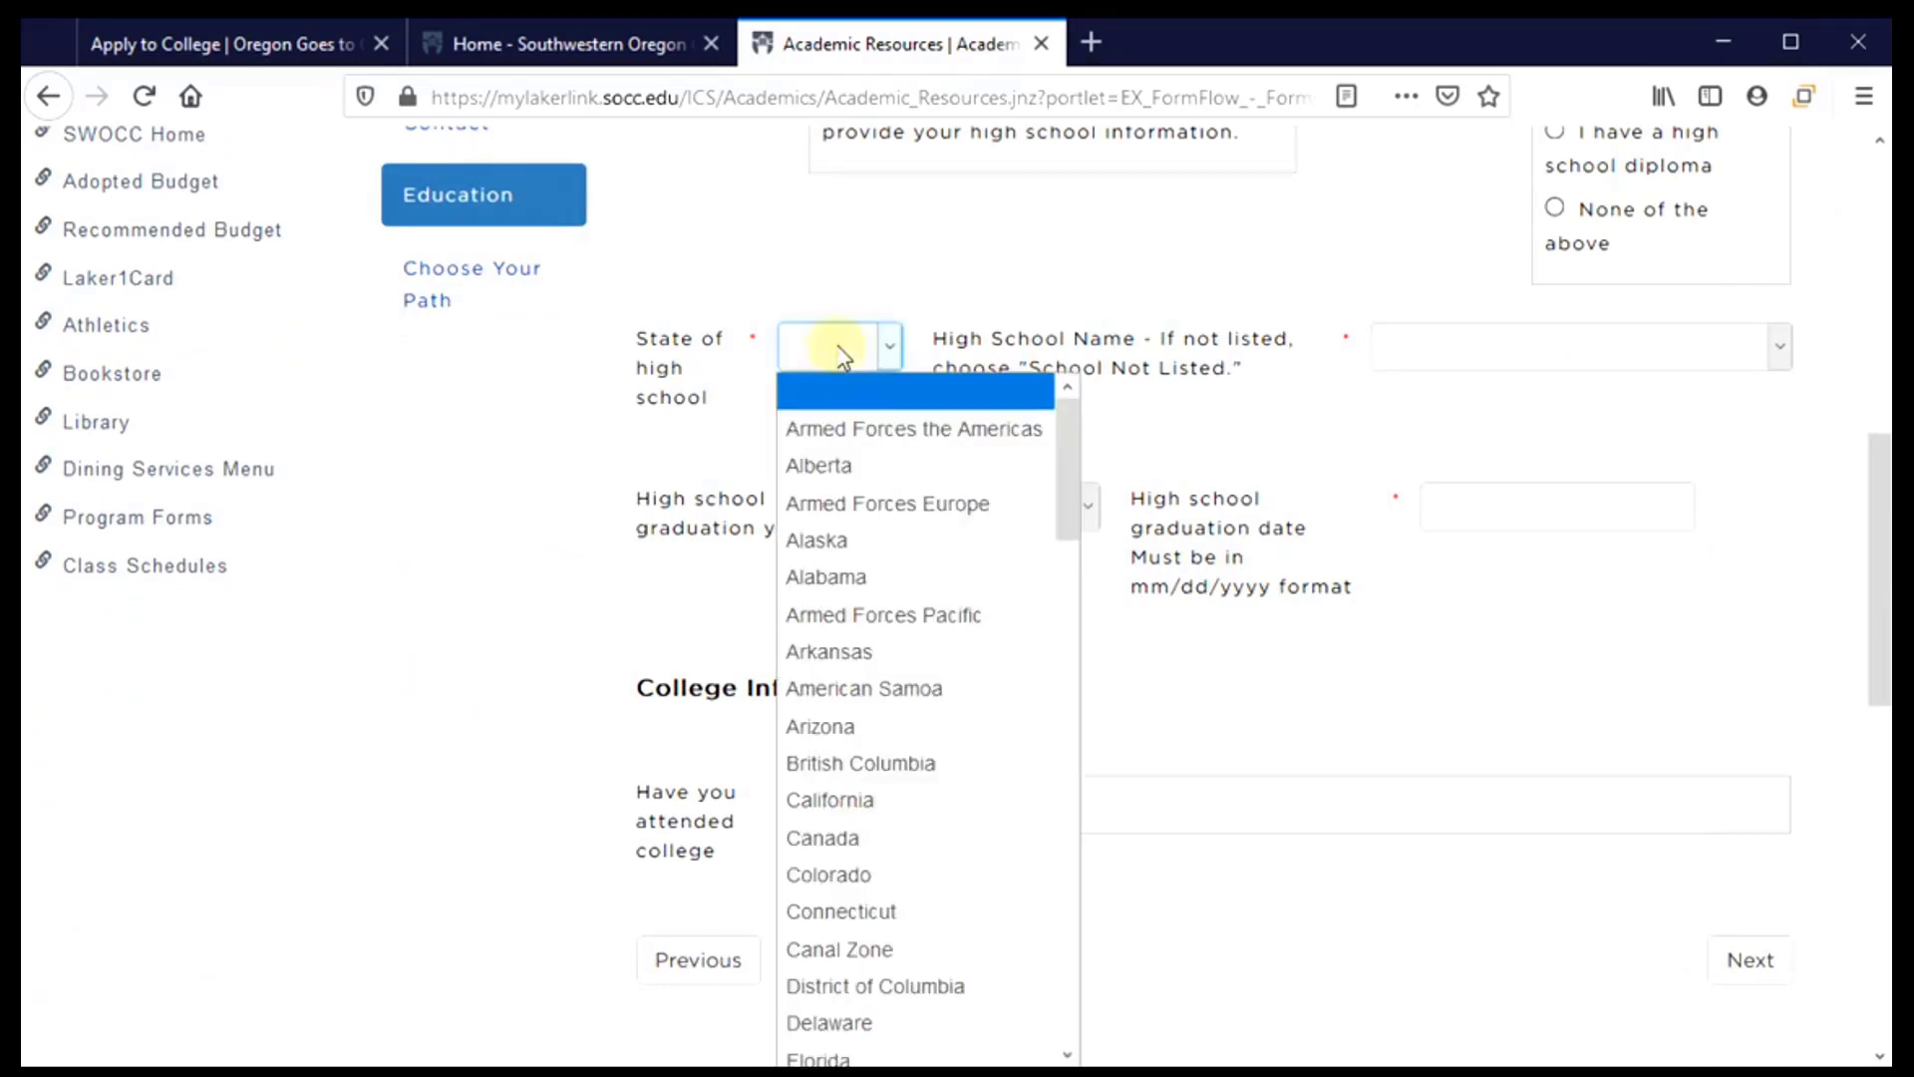
scroll(837, 641, "down", 8)
scroll(838, 757, "down", 7)
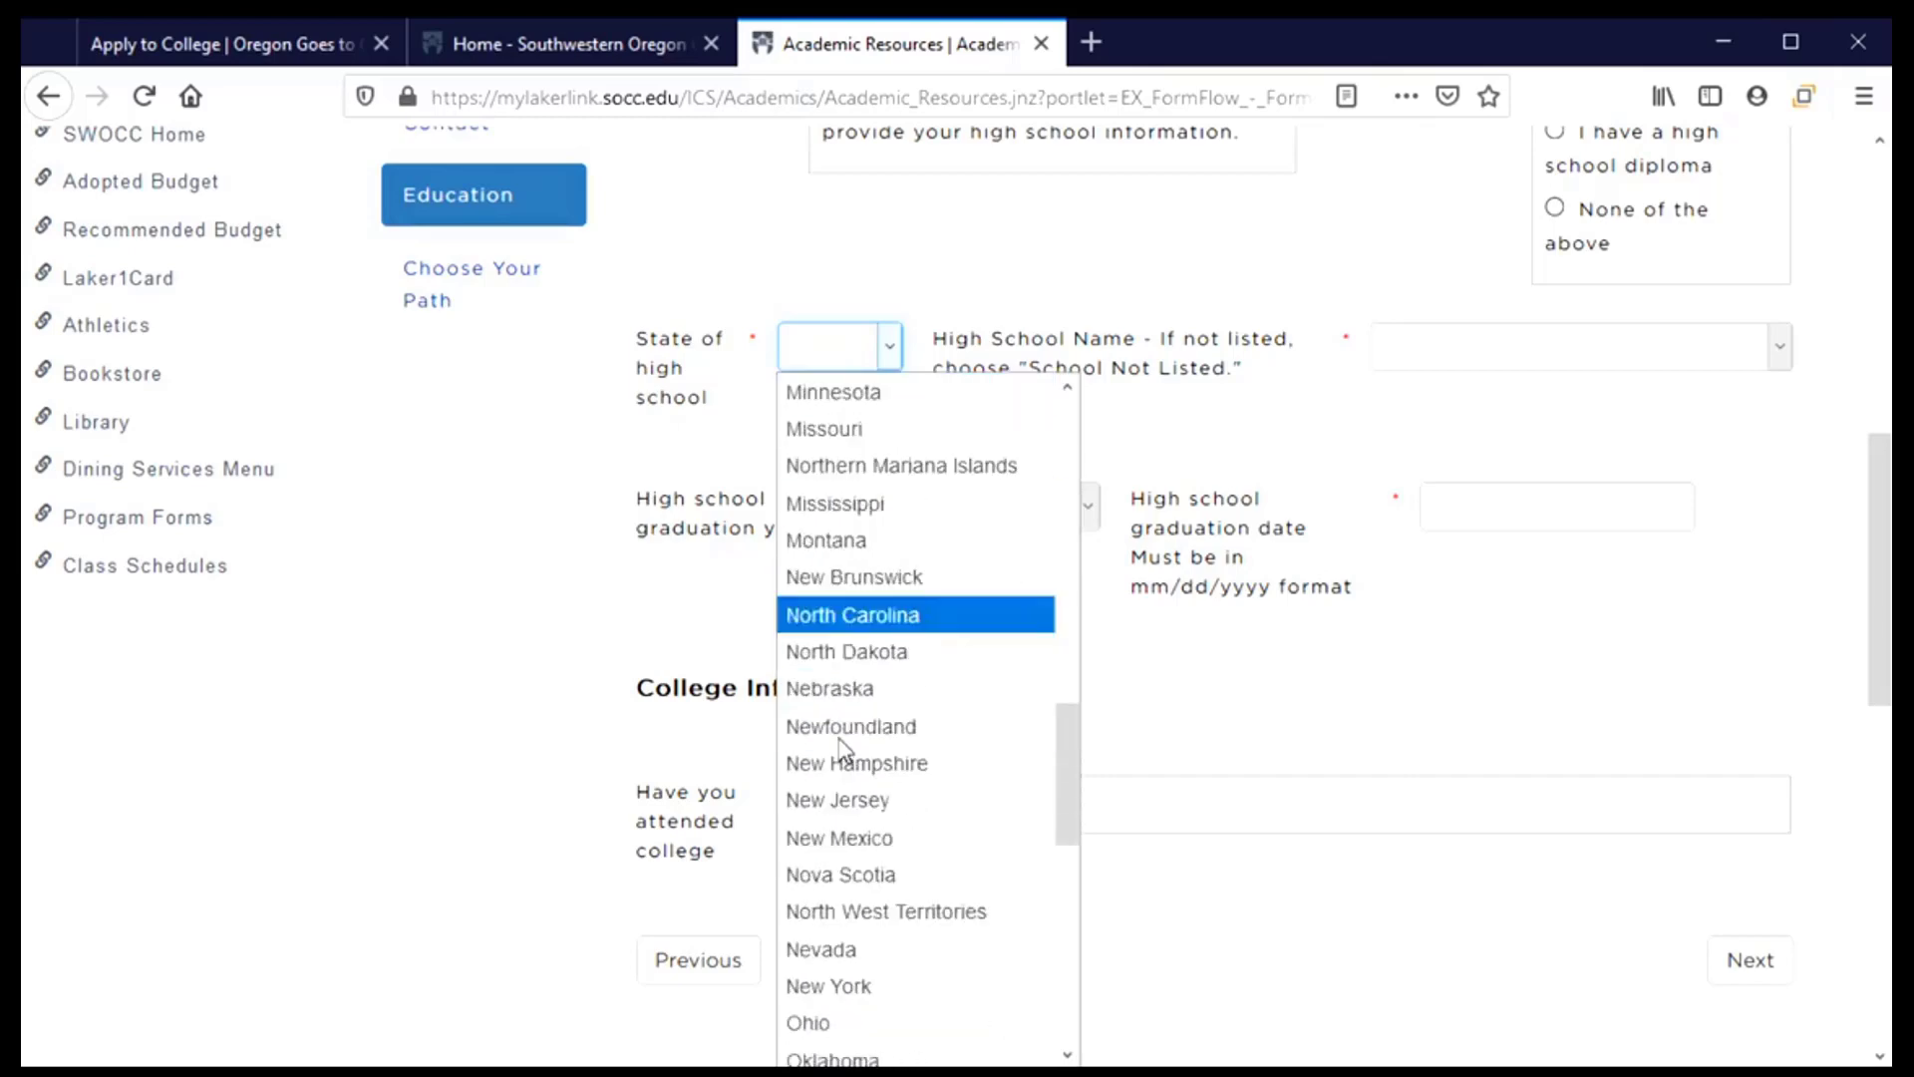
left_click(857, 688)
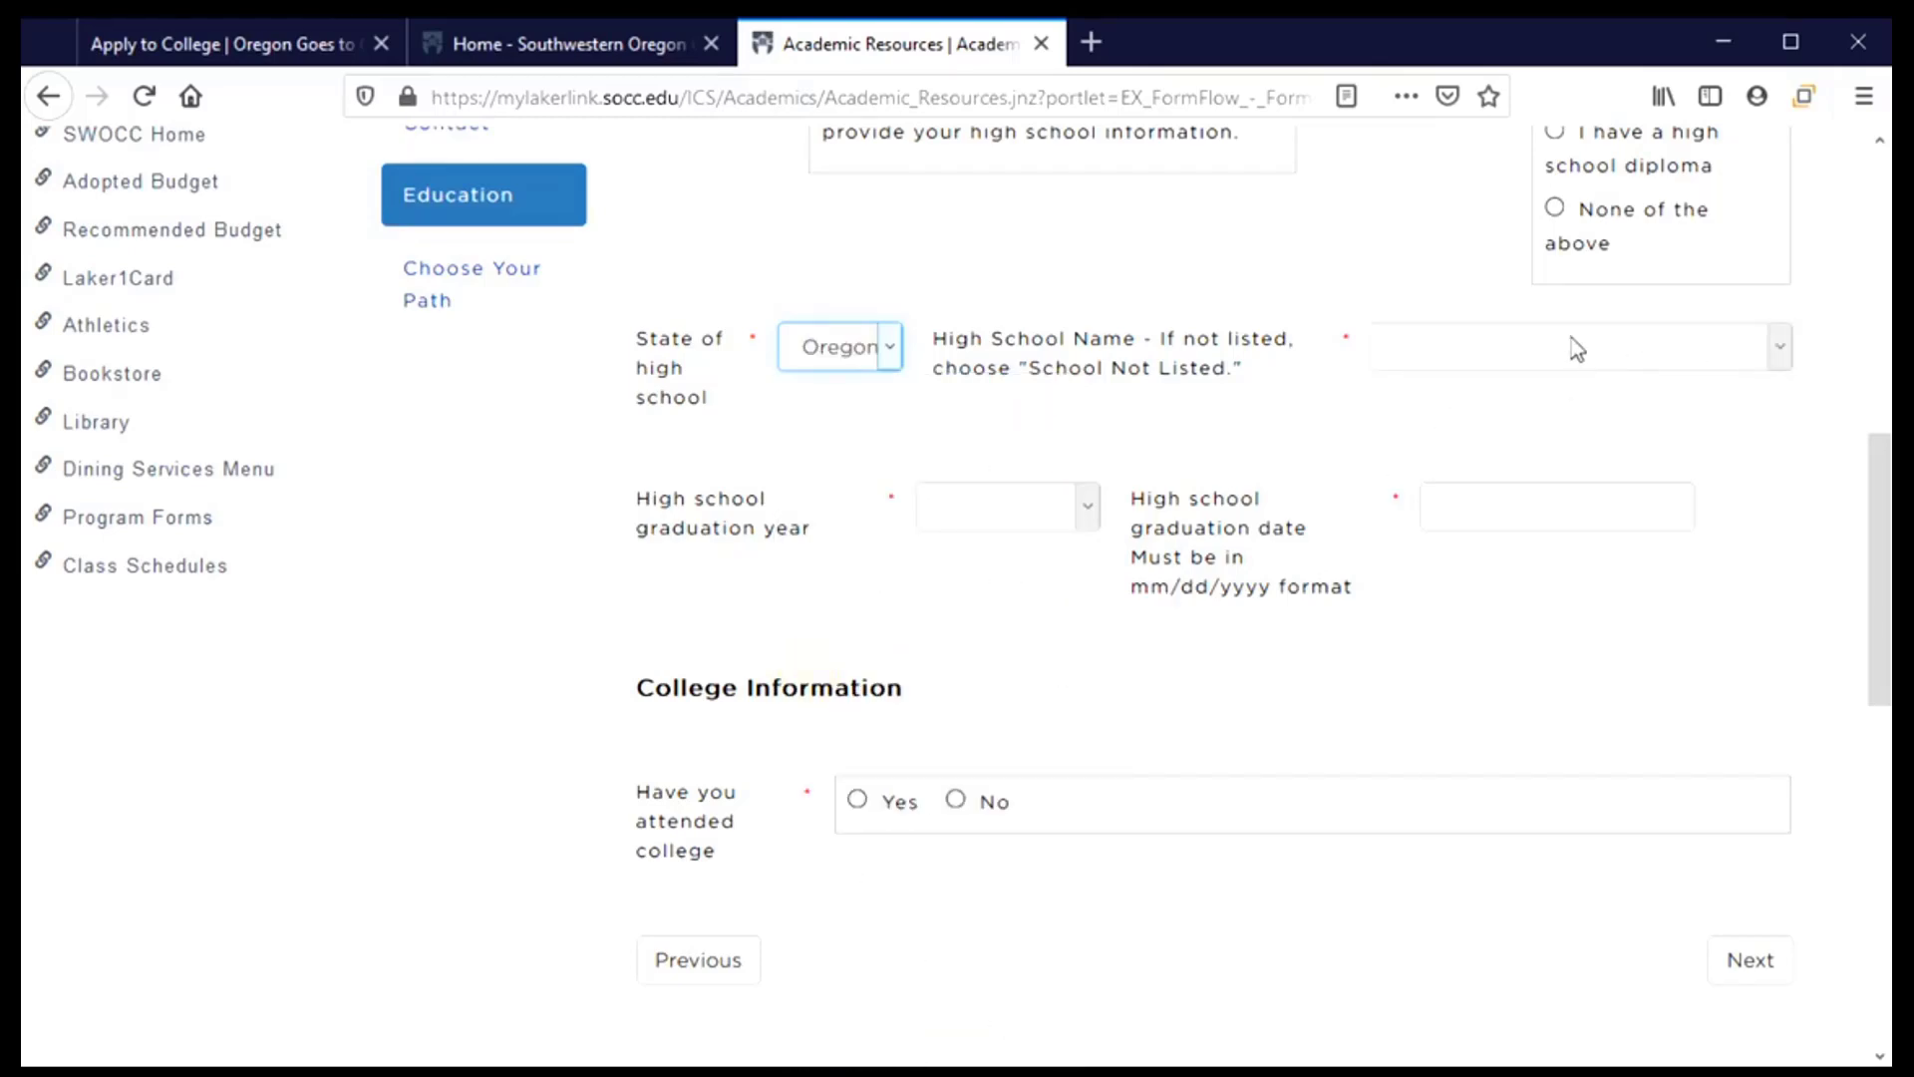
Choose Corvallis High School and set 2021 as the graduation year
left_click(1781, 349)
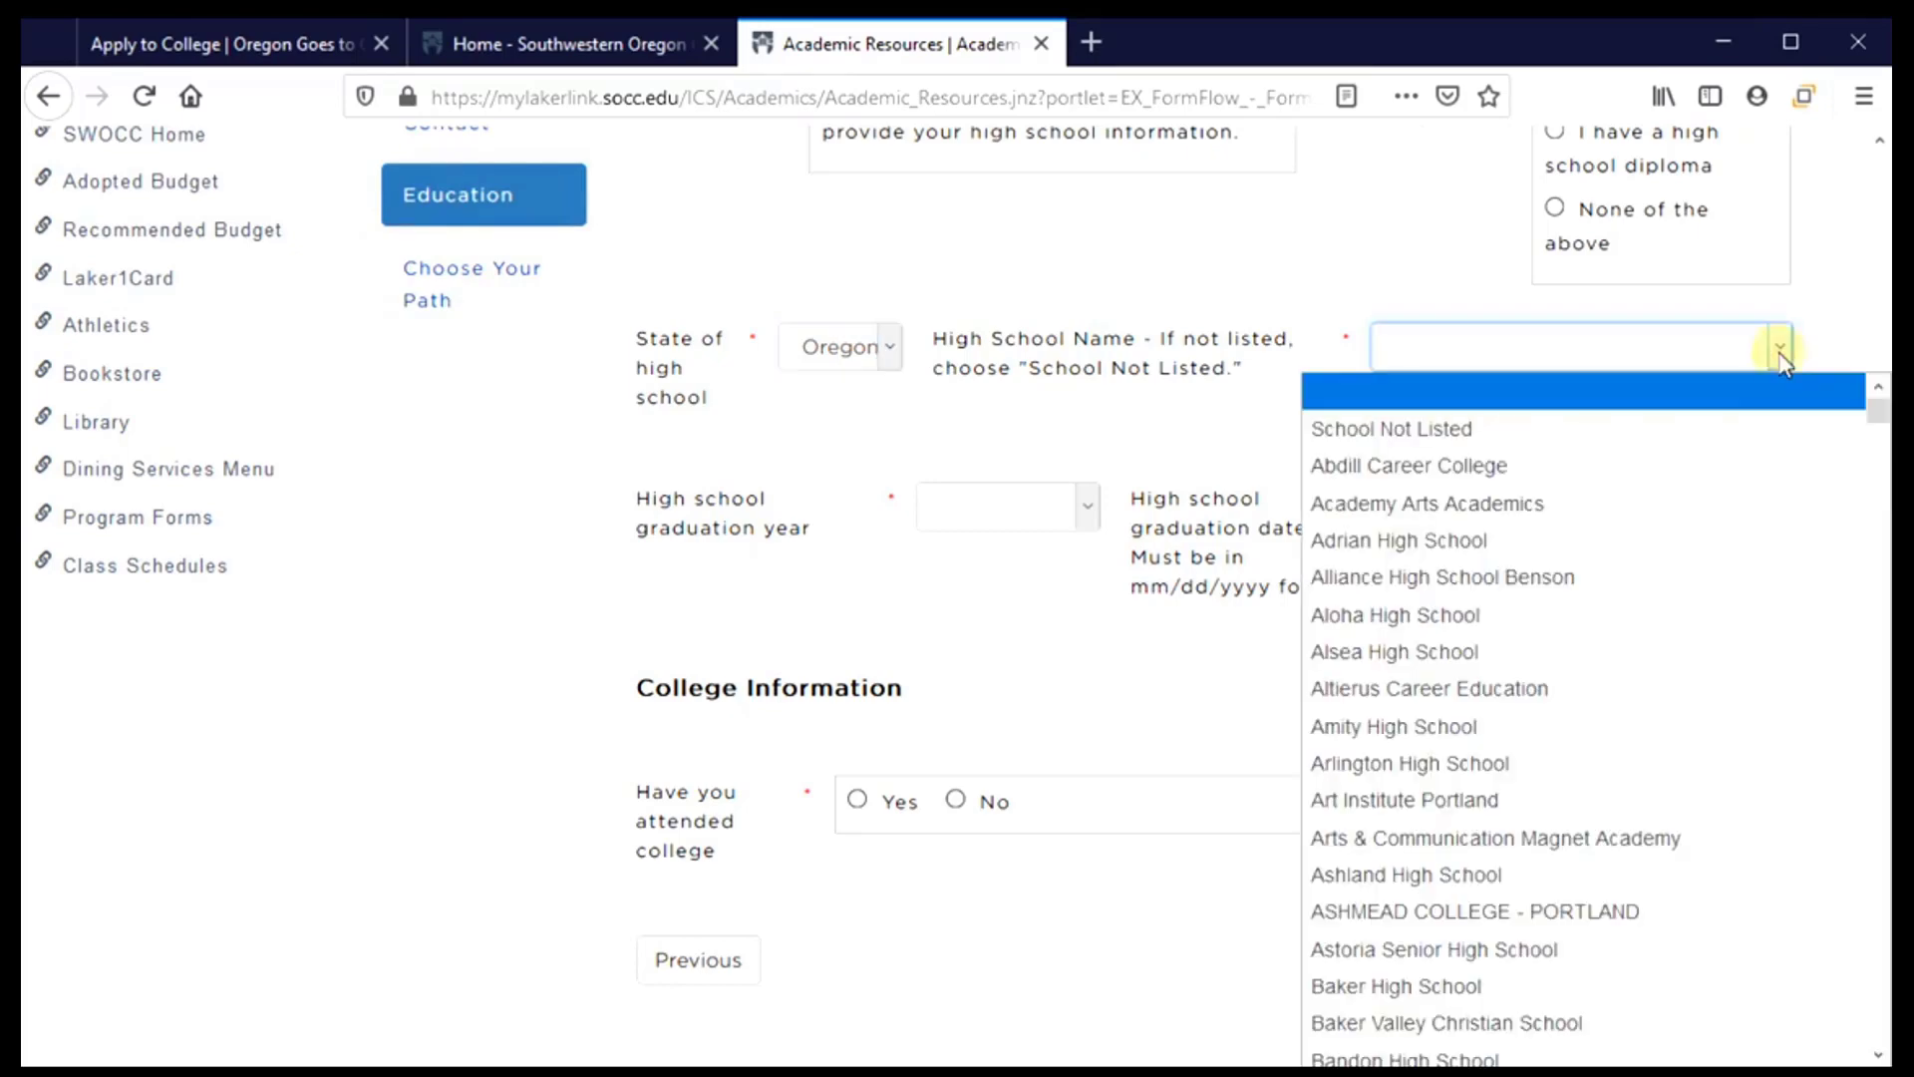
scroll(1470, 608, "down", 6)
scroll(1466, 608, "down", 8)
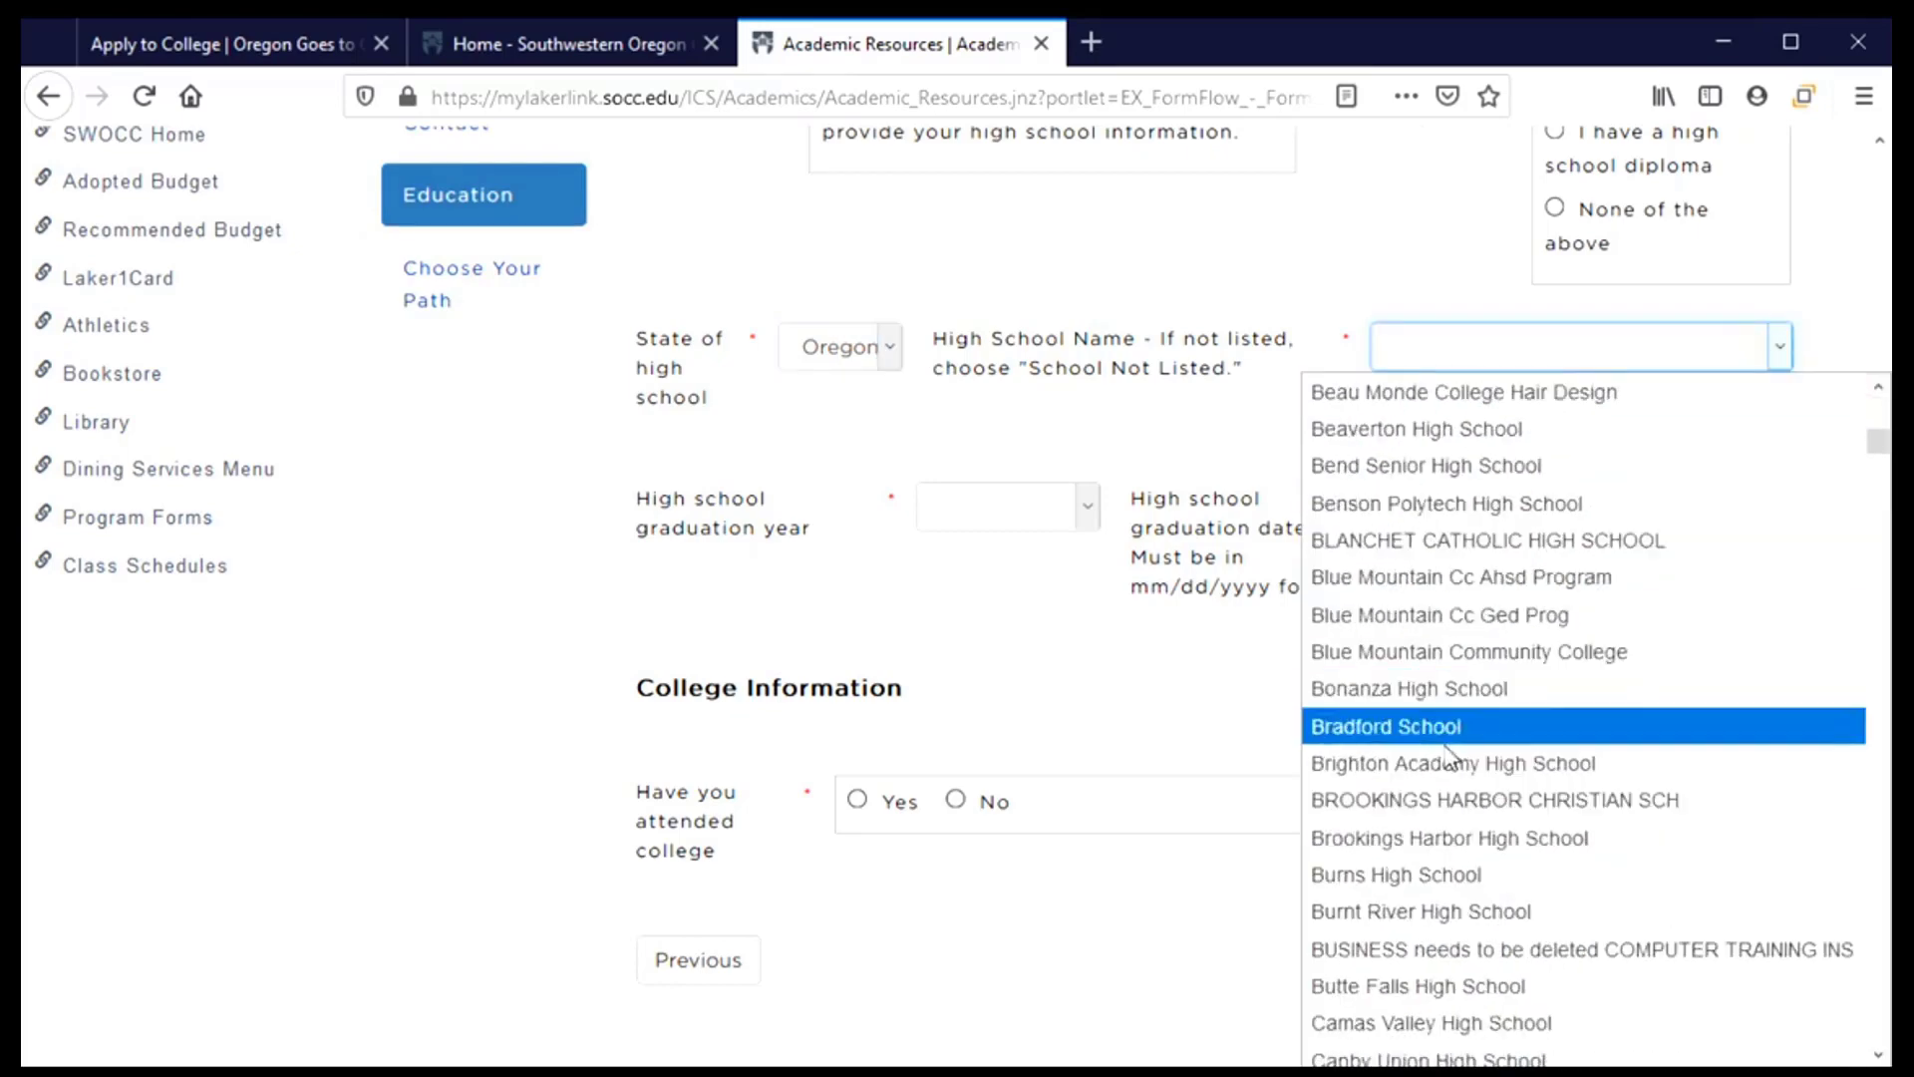
scroll(1408, 758, "down", 7)
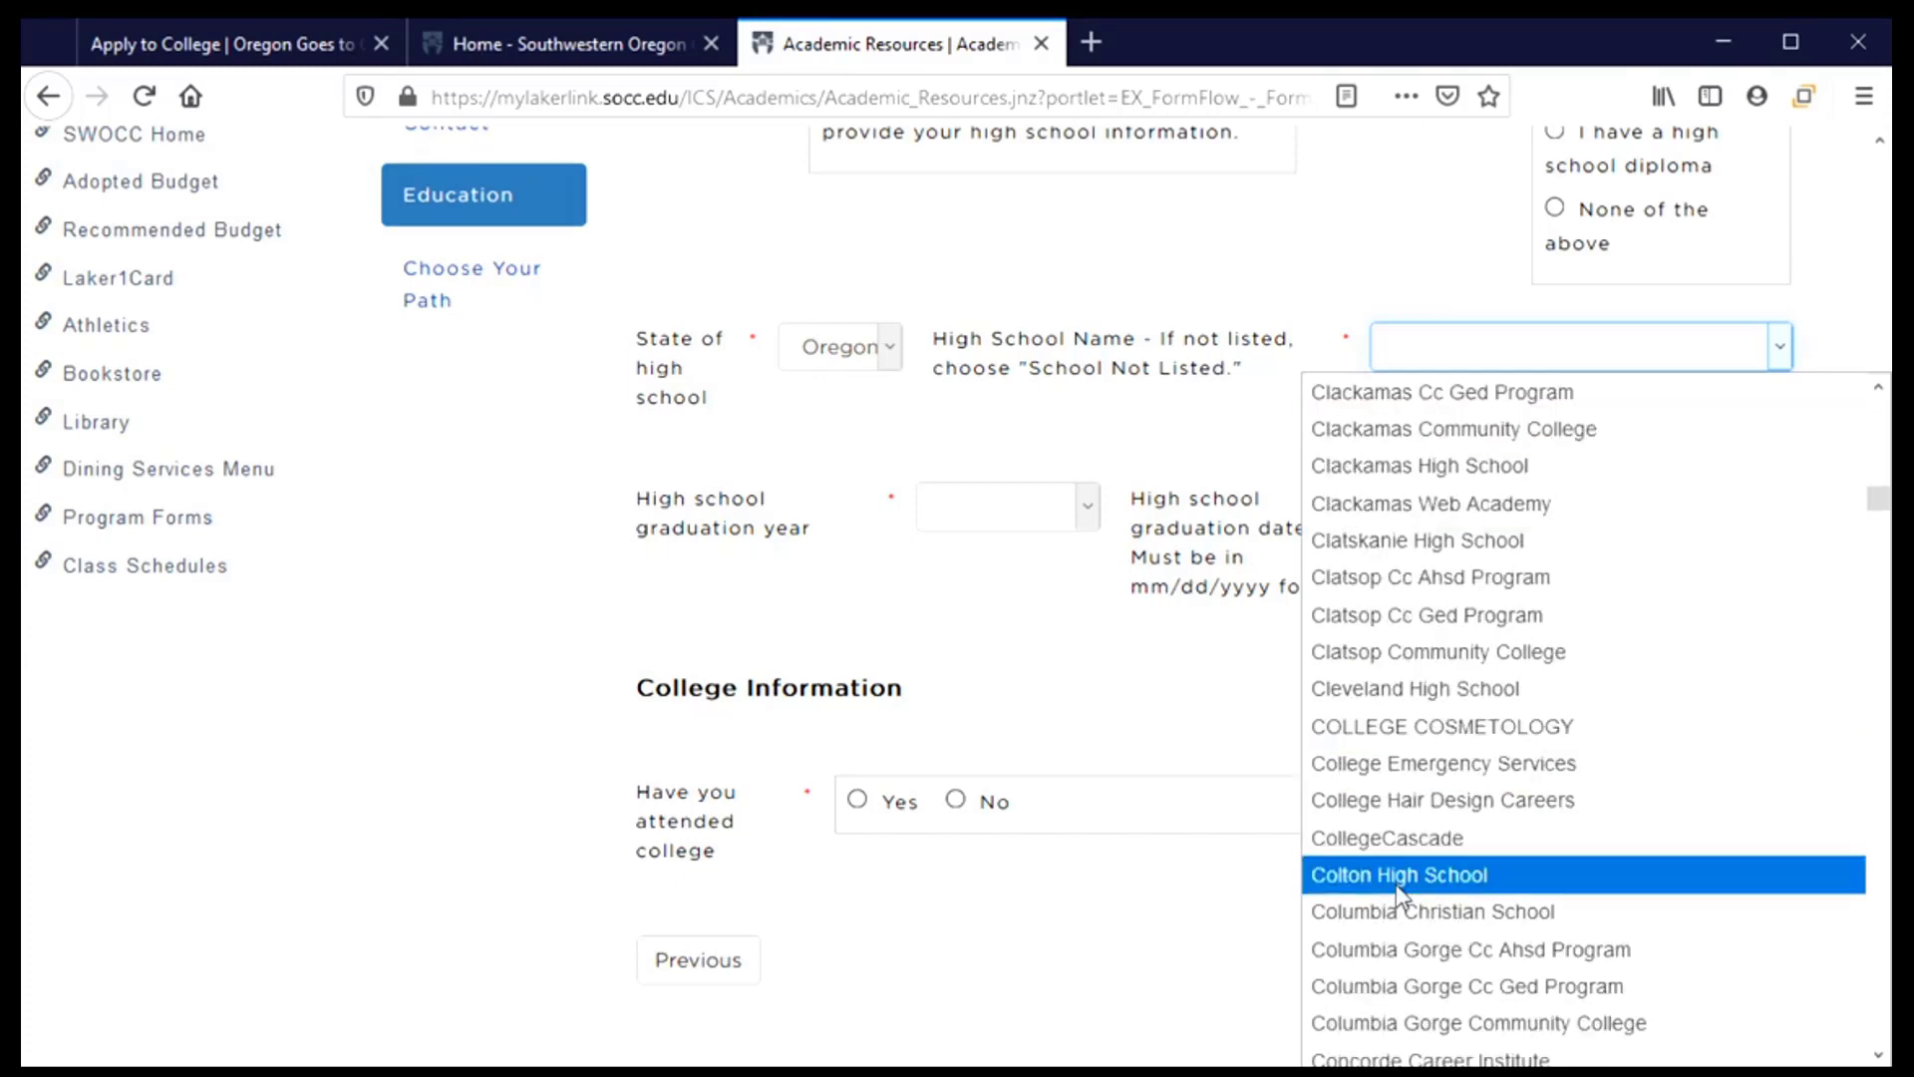
scroll(1401, 877, "down", 4)
left_click(1396, 836)
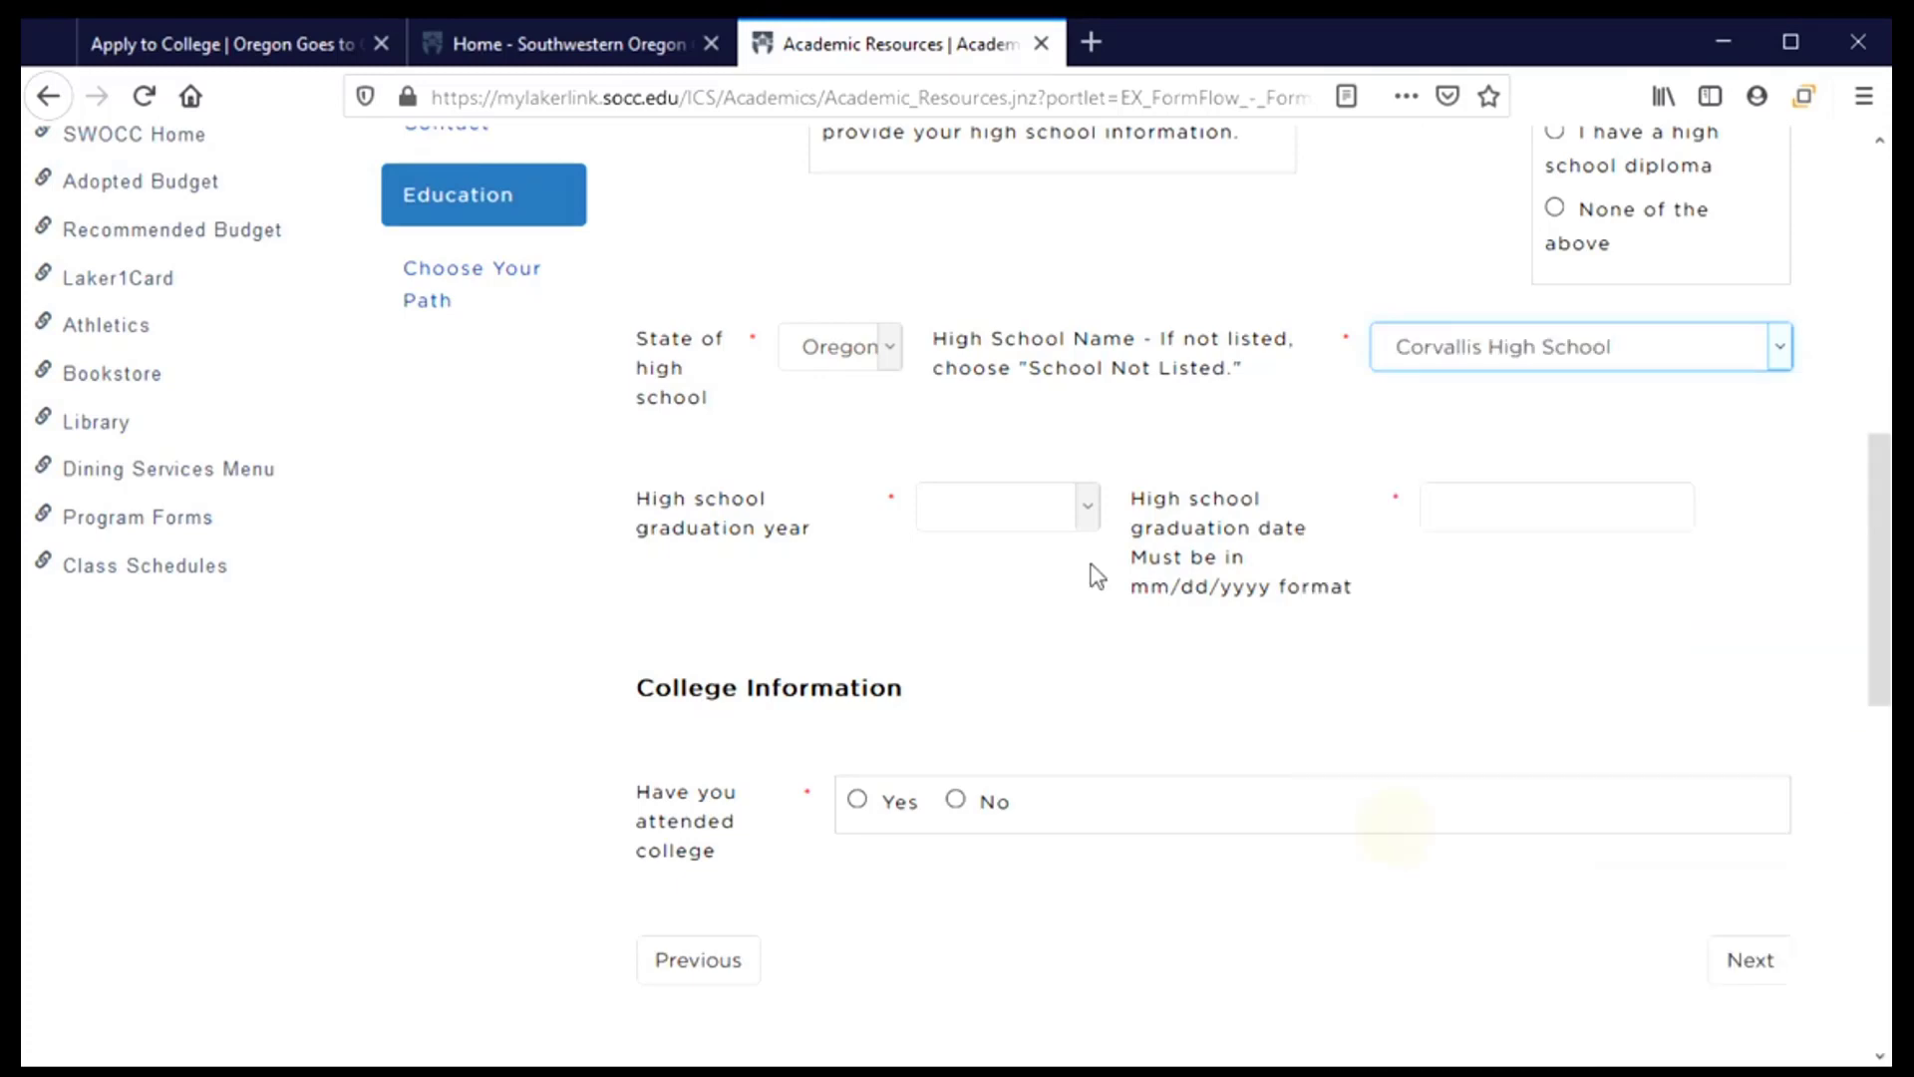
left_click(990, 513)
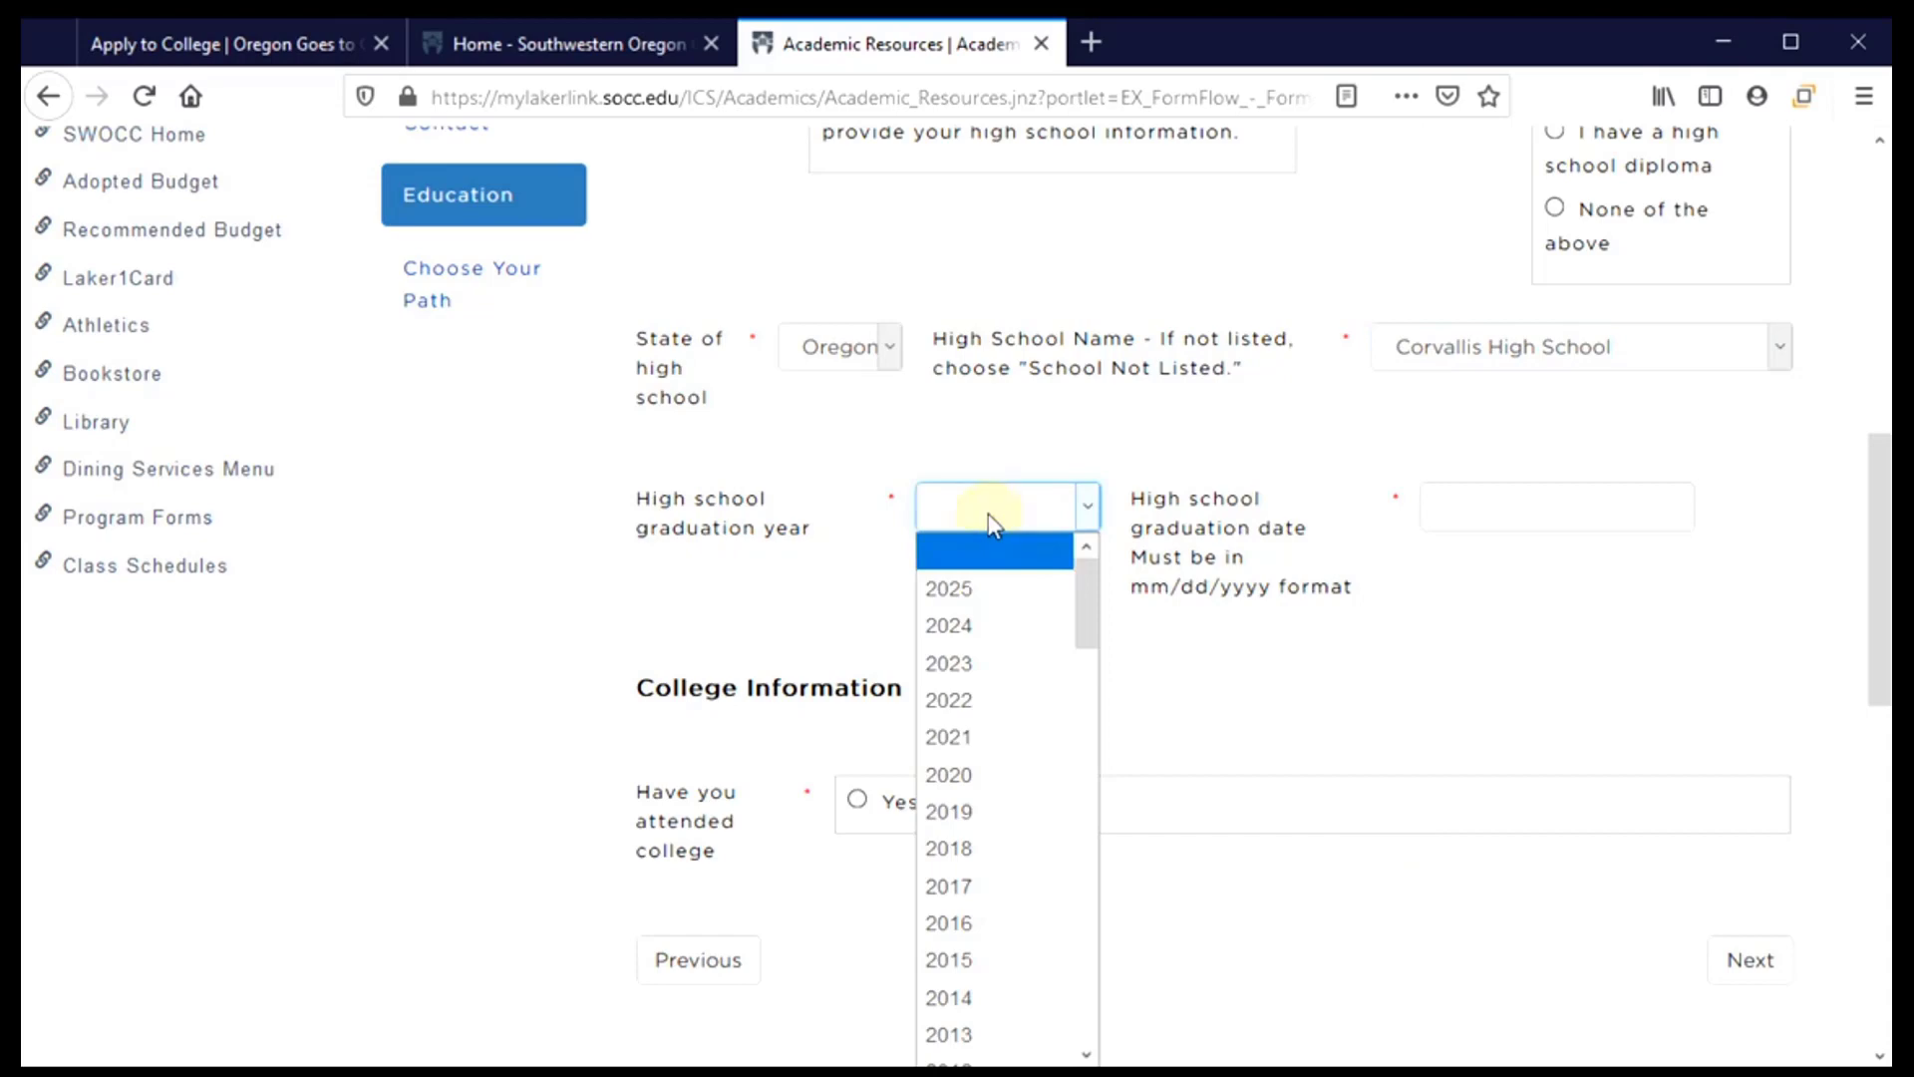
left_click(979, 746)
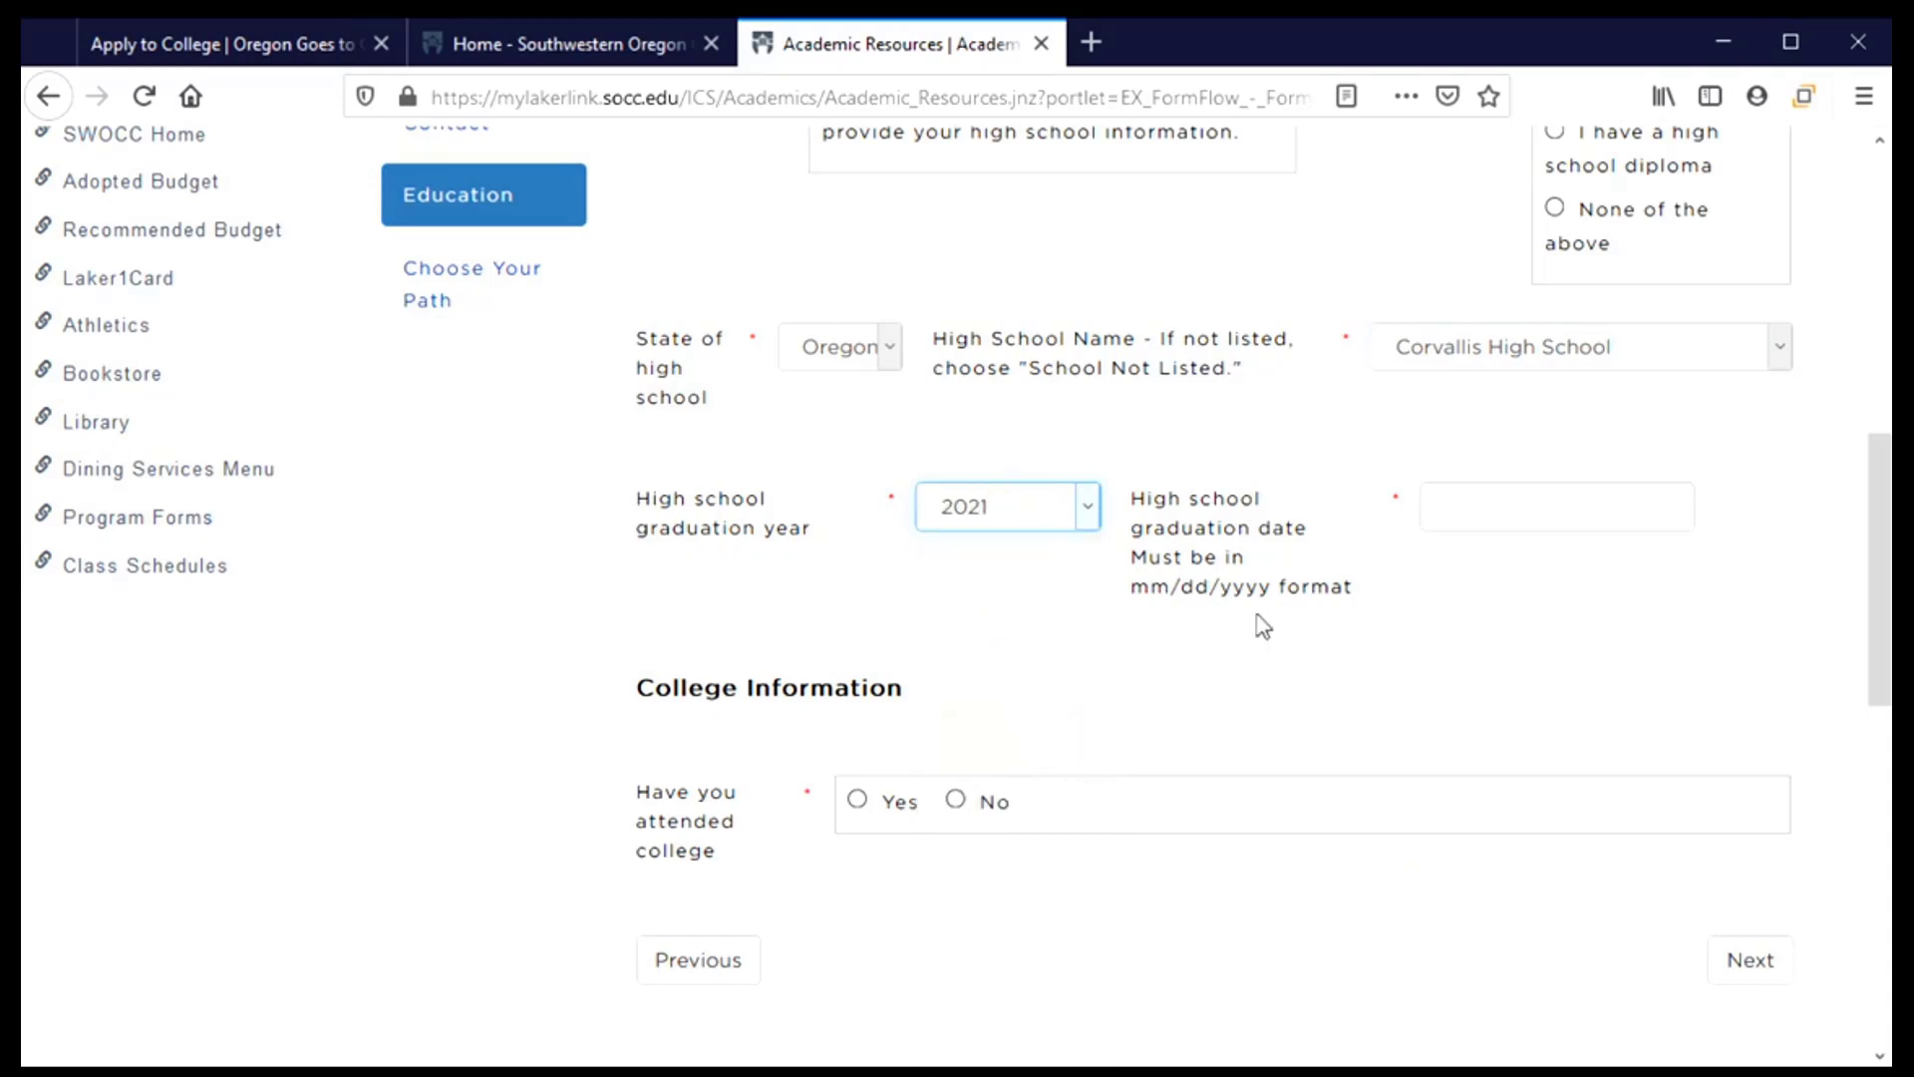
left_click(1498, 504)
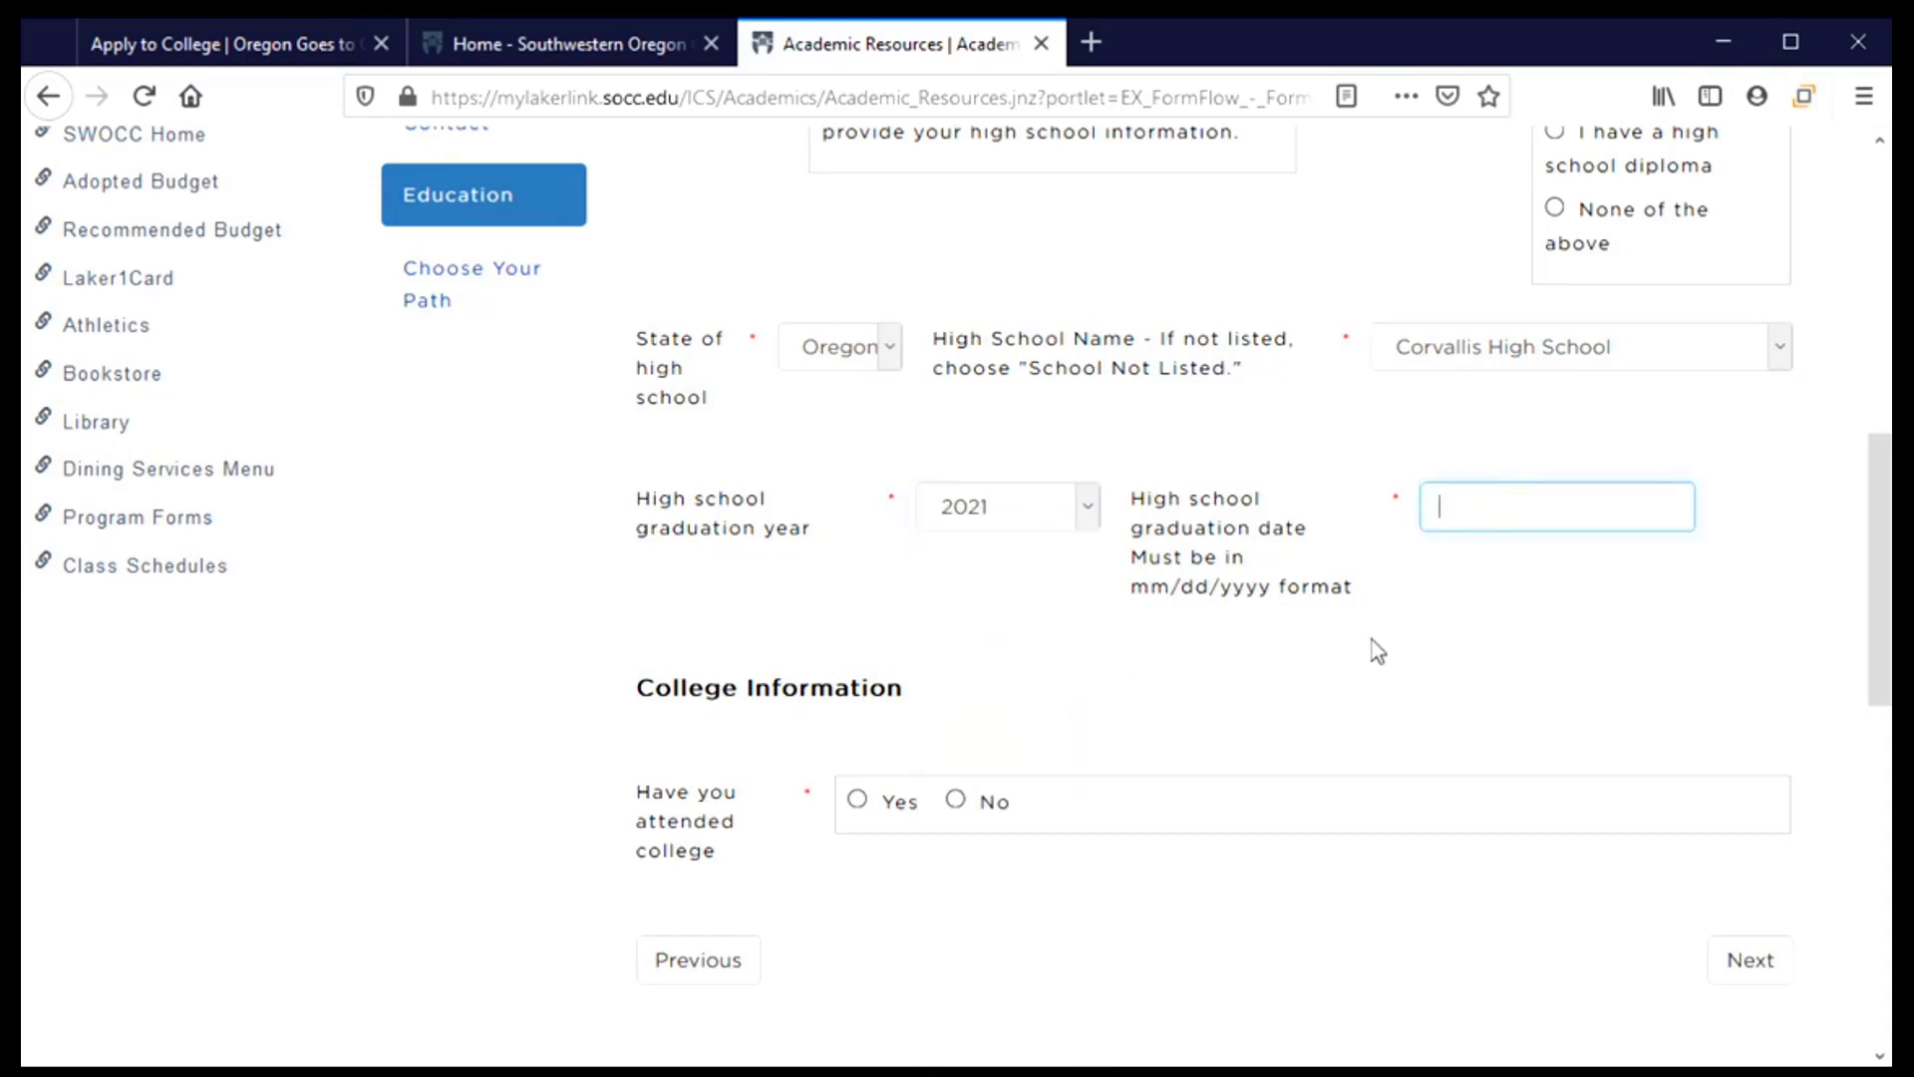
Enter graduation date 06/05/2021, answer No to attending college, and continue to Choose Your Path
type("06/05/2021")
scroll(1097, 628, "down", 3)
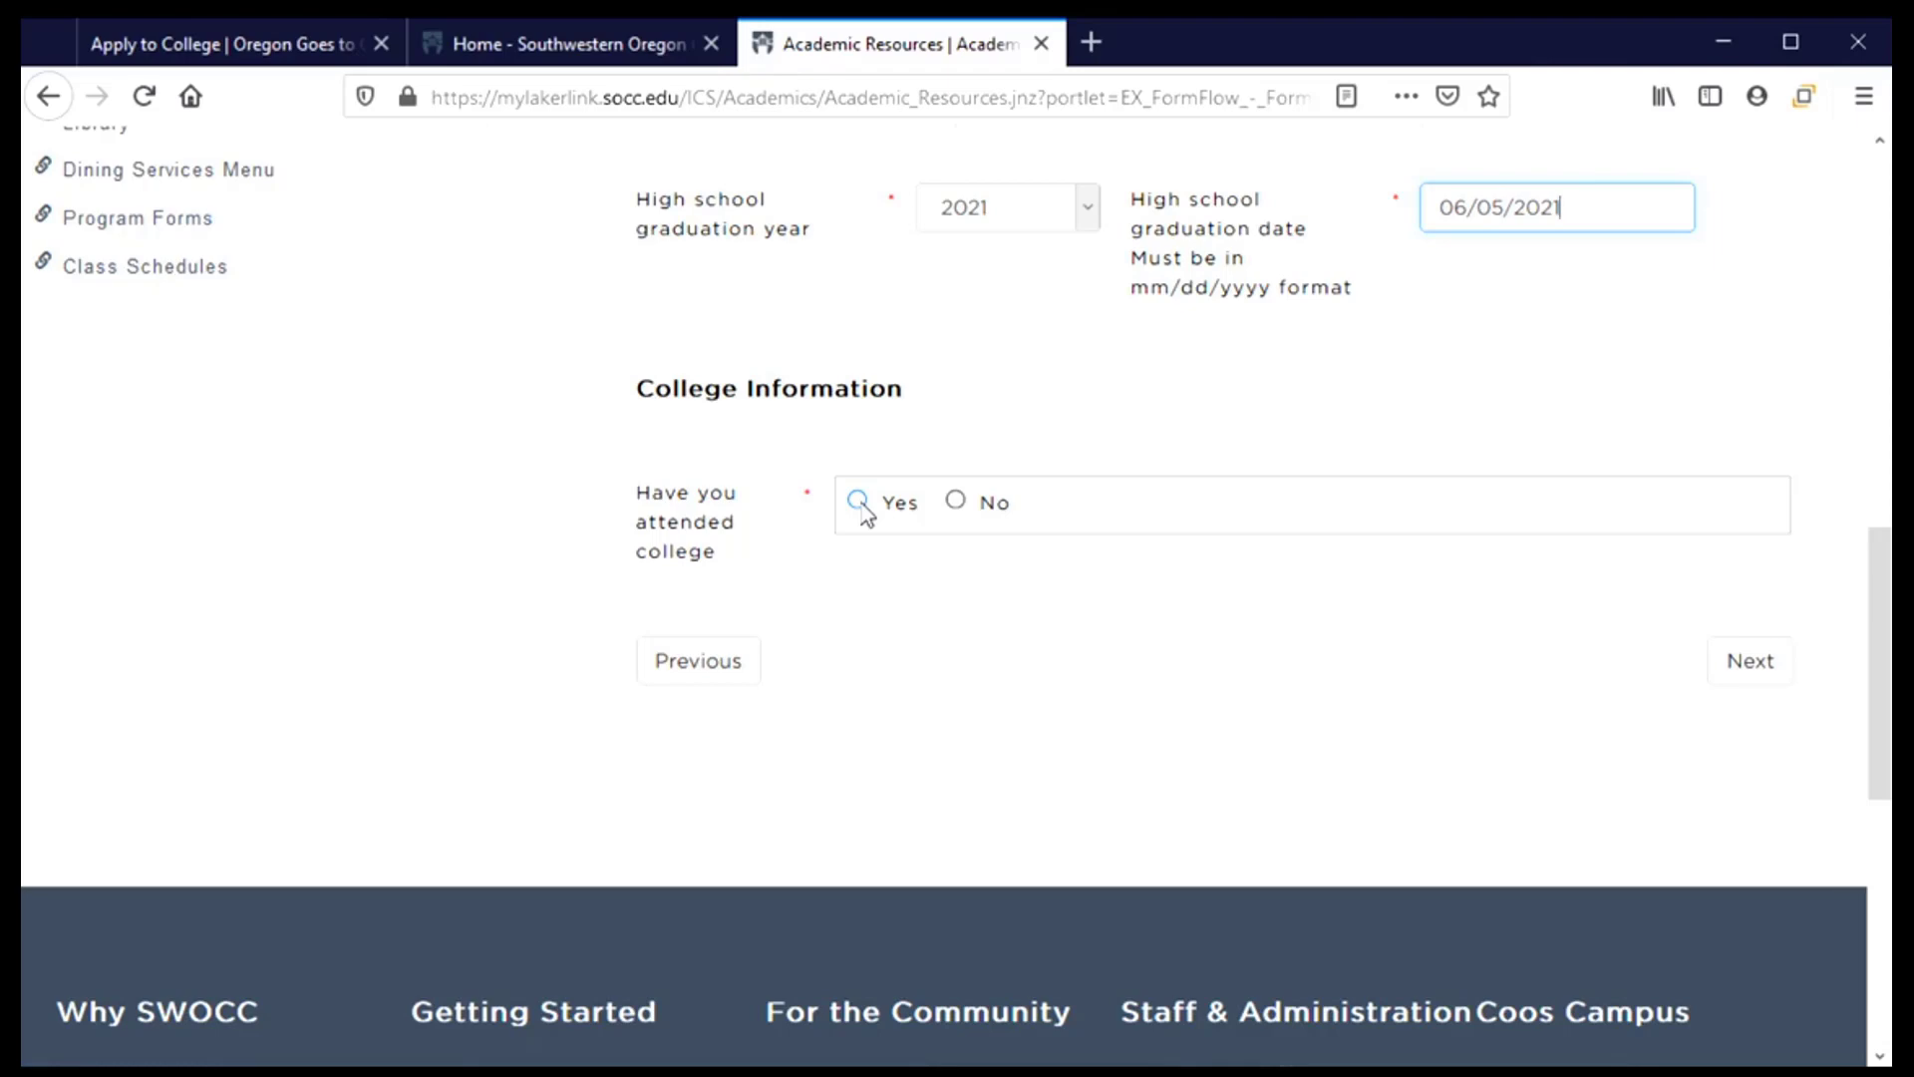
left_click(953, 511)
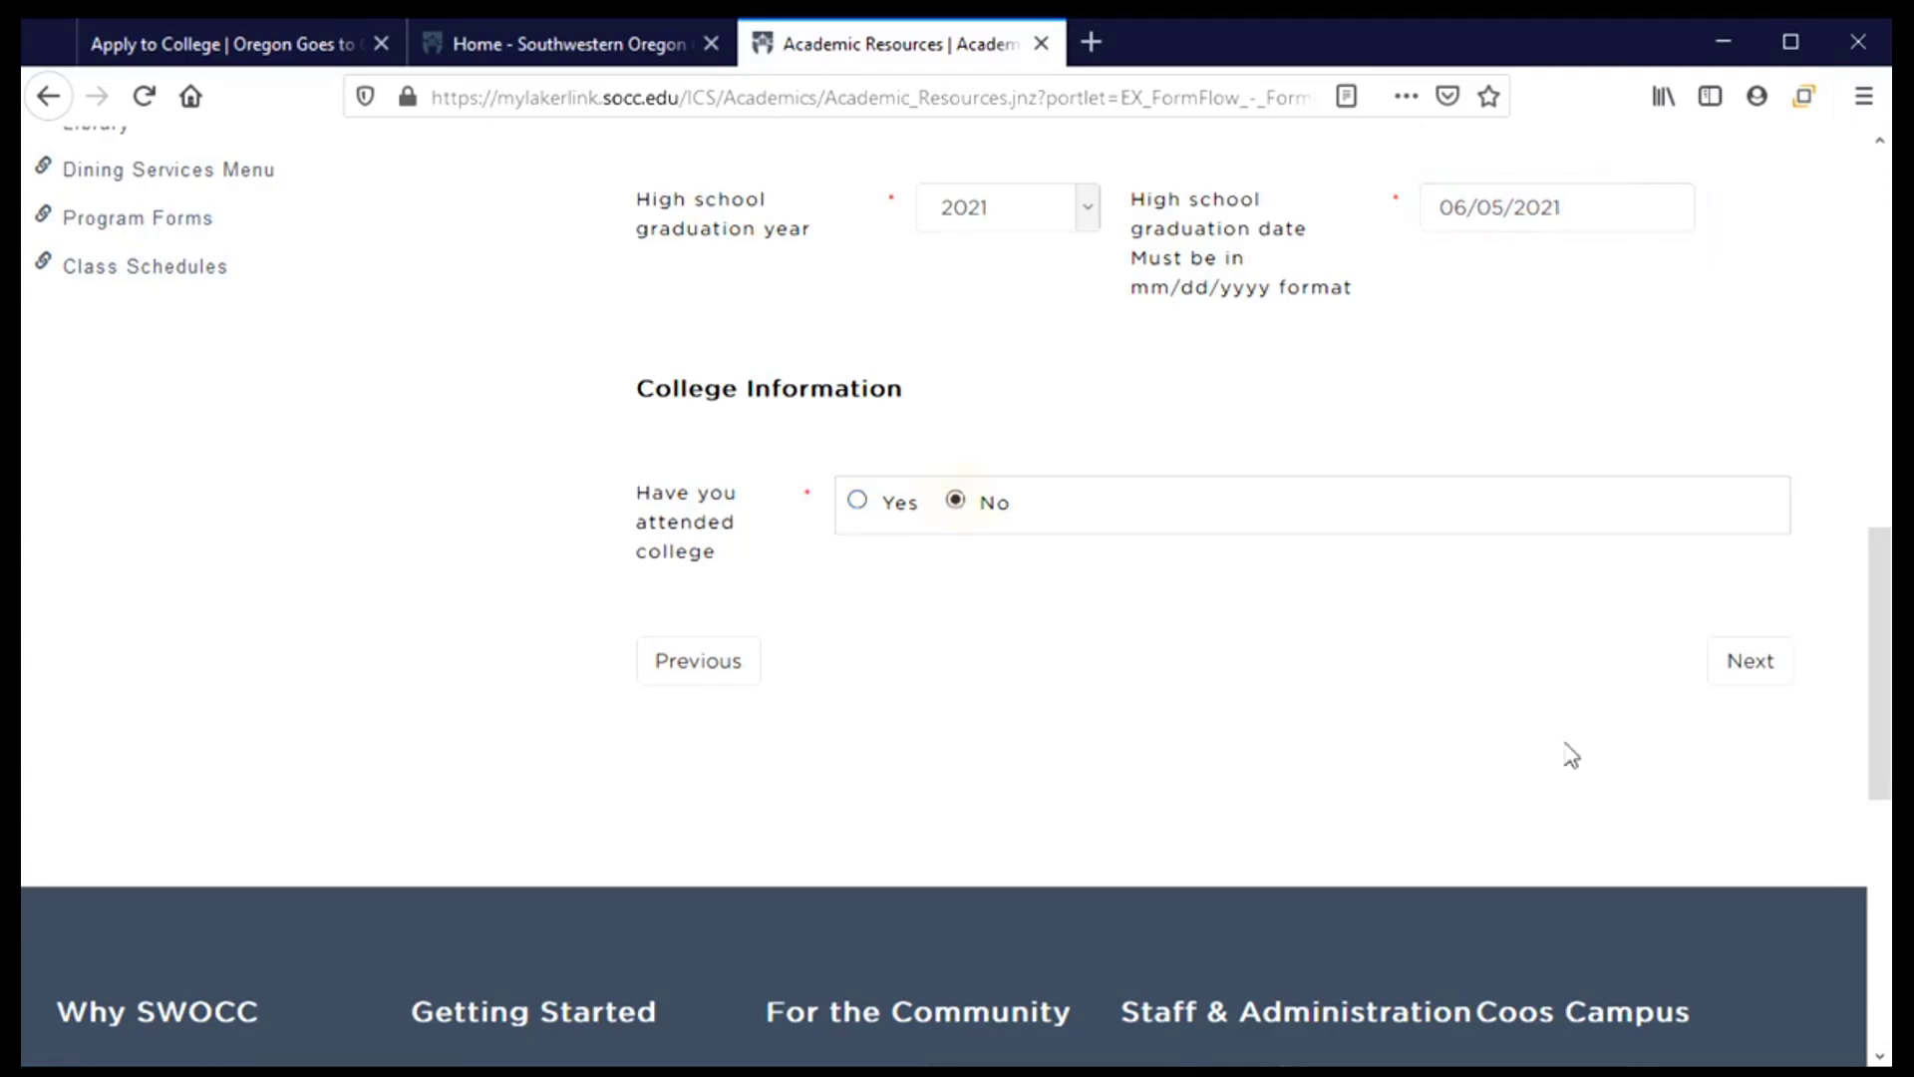
left_click(1774, 663)
scroll(521, 548, "down", 7)
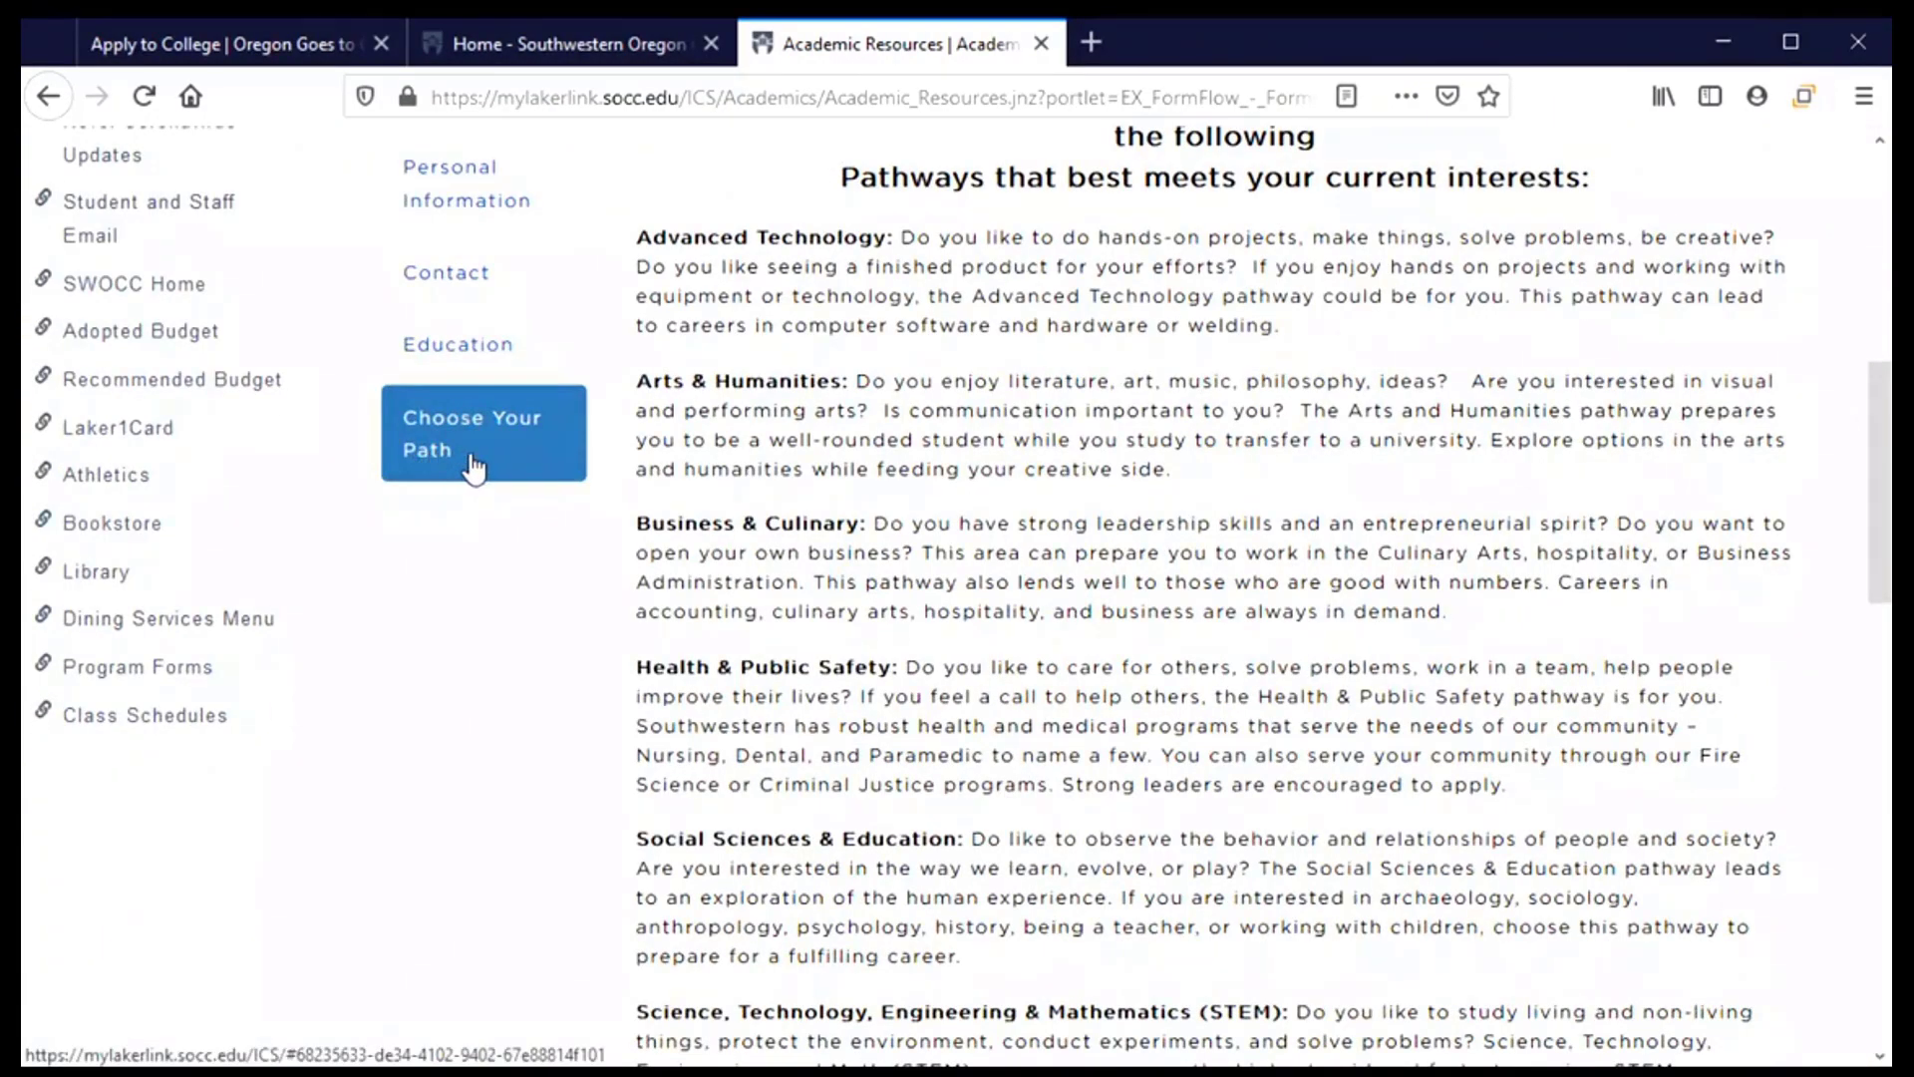
Pick Social Science Education from the academic pathway dropdown at the bottom of the page
scroll(875, 538, "up", 3)
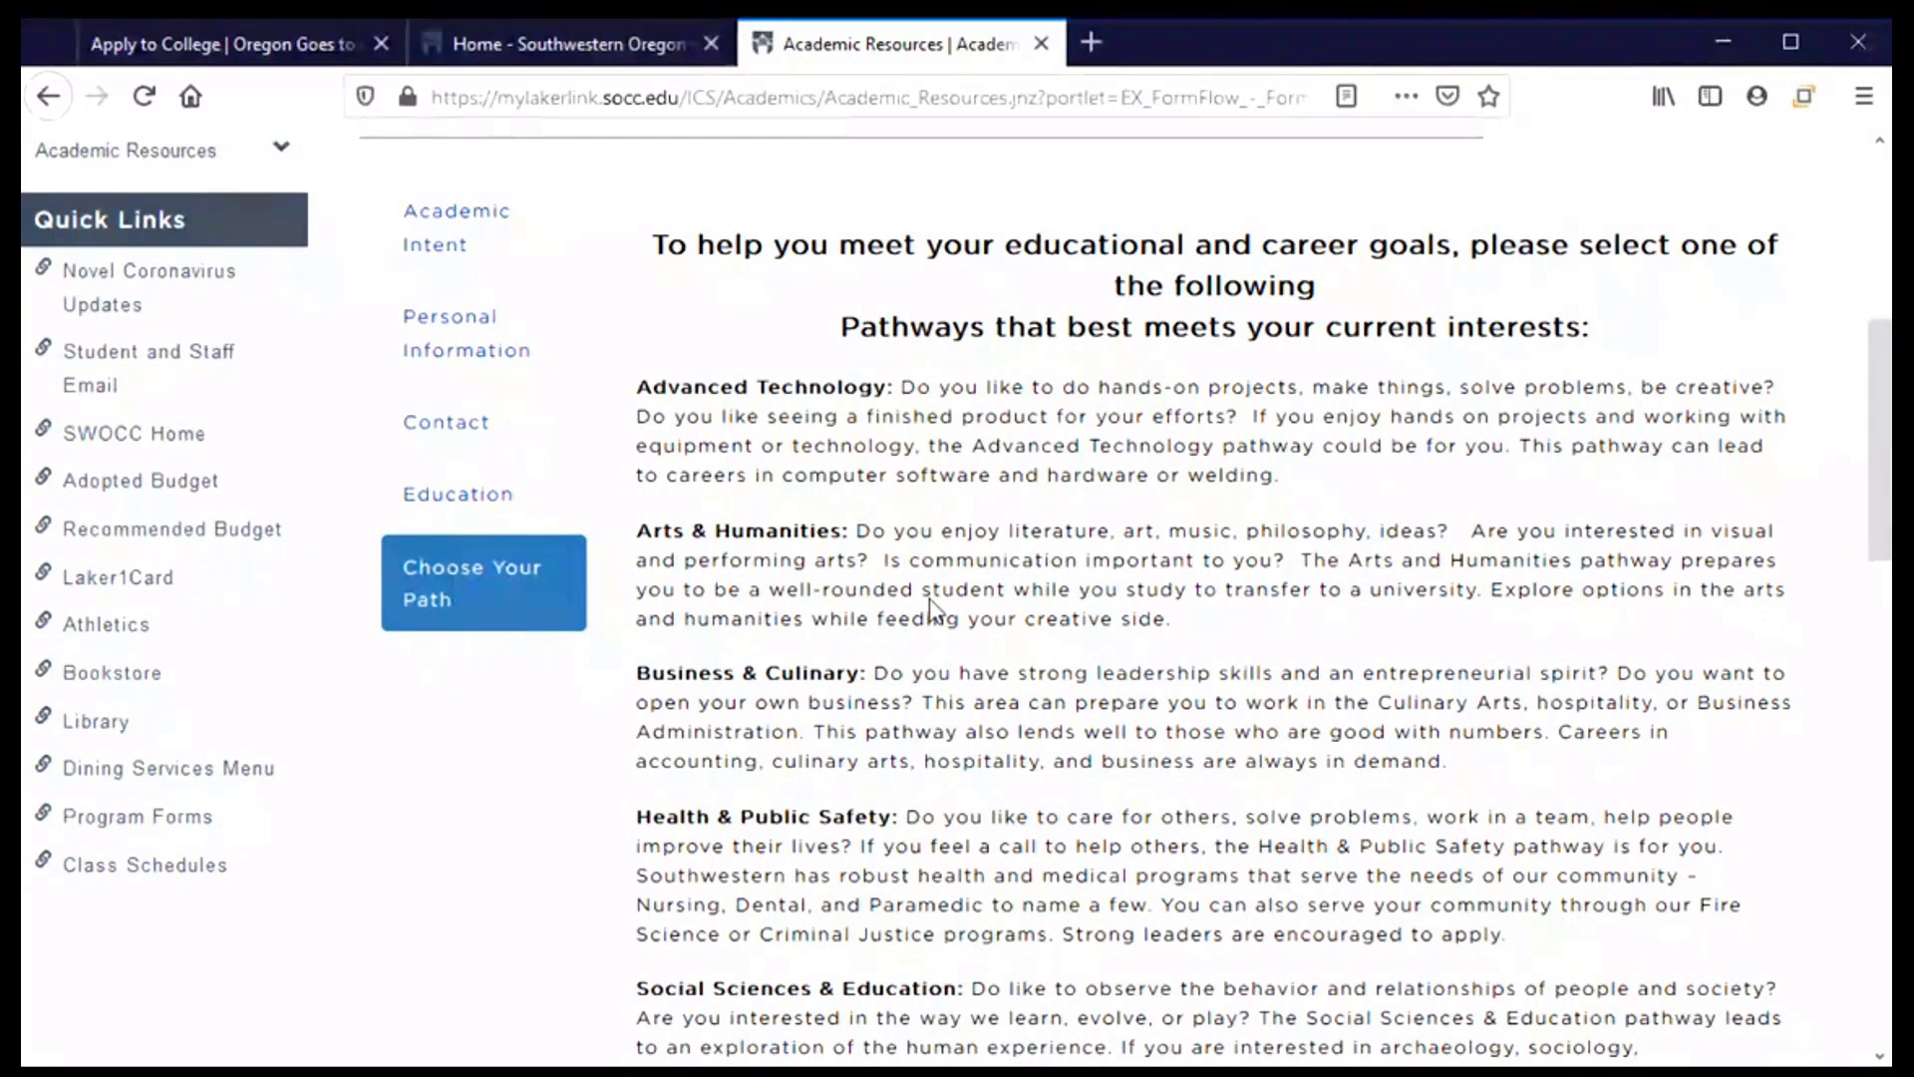
scroll(930, 608, "down", 6)
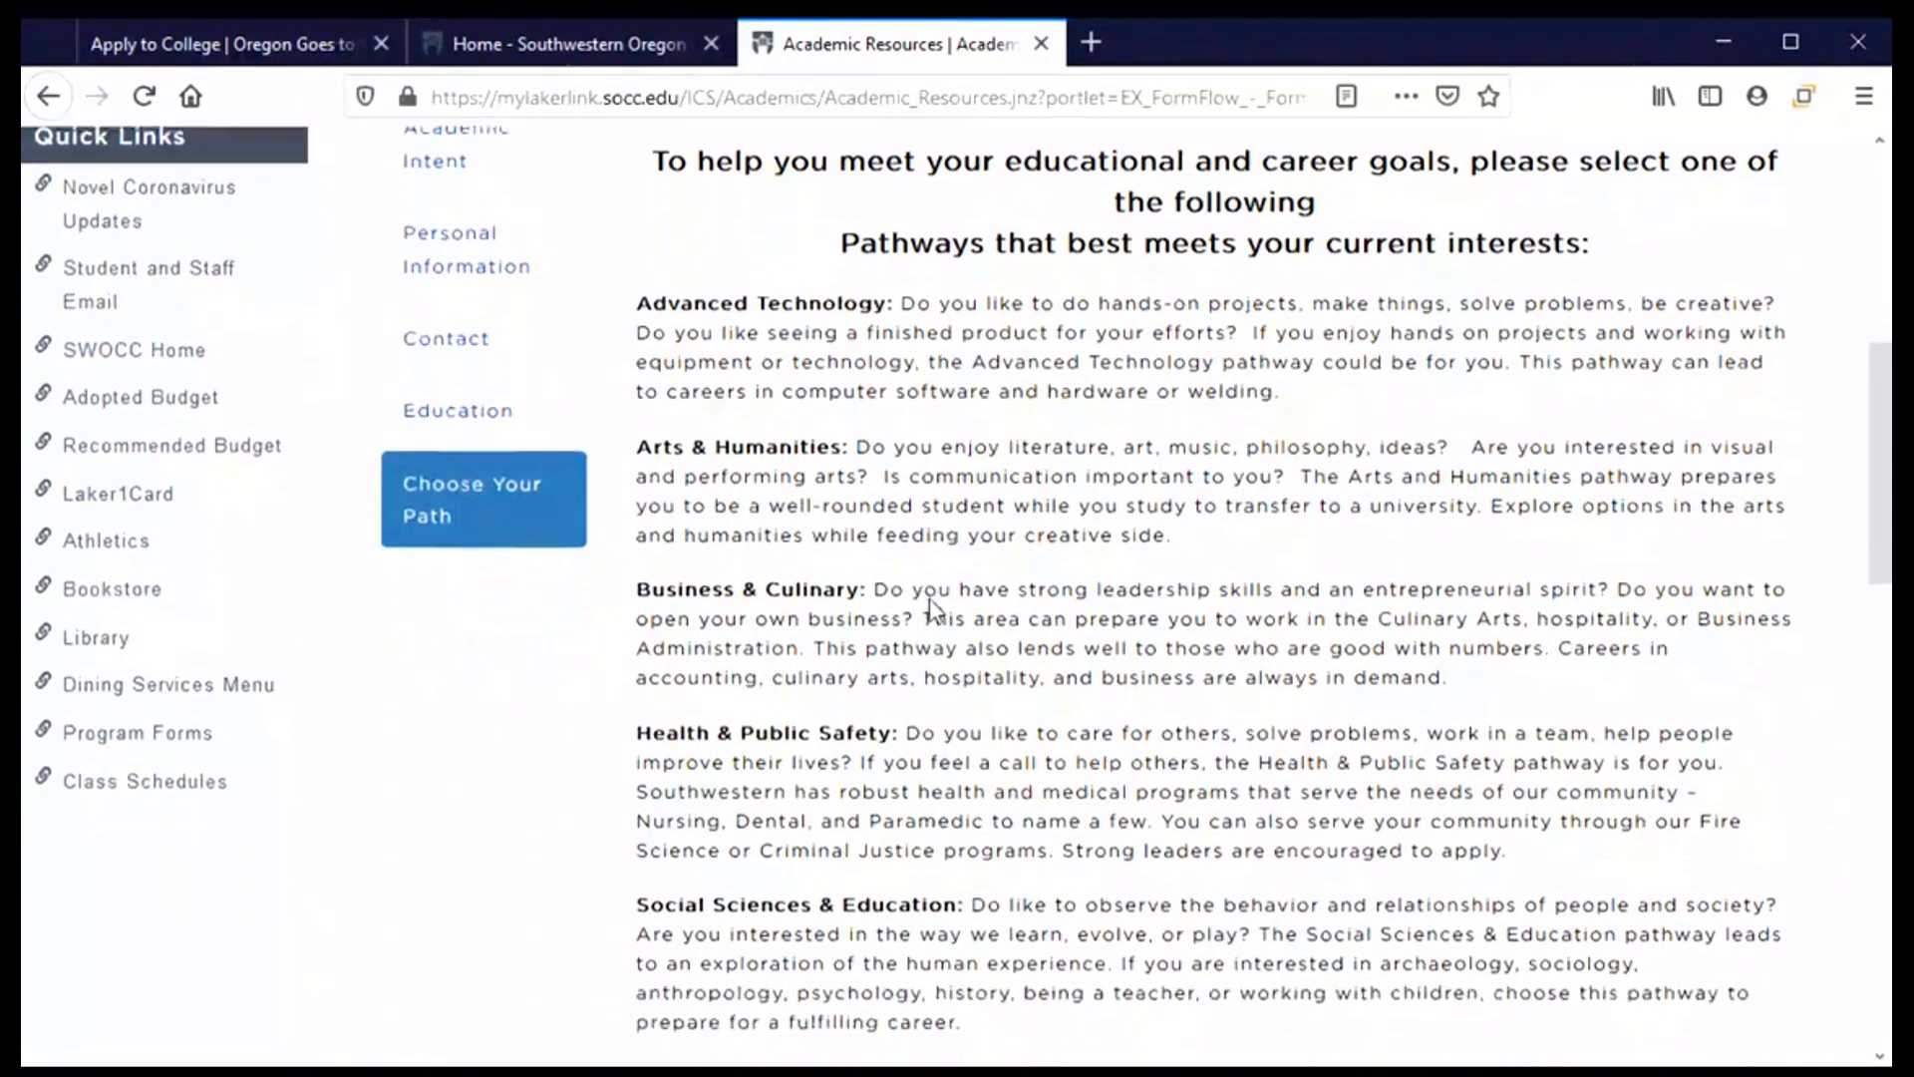
scroll(931, 603, "down", 1)
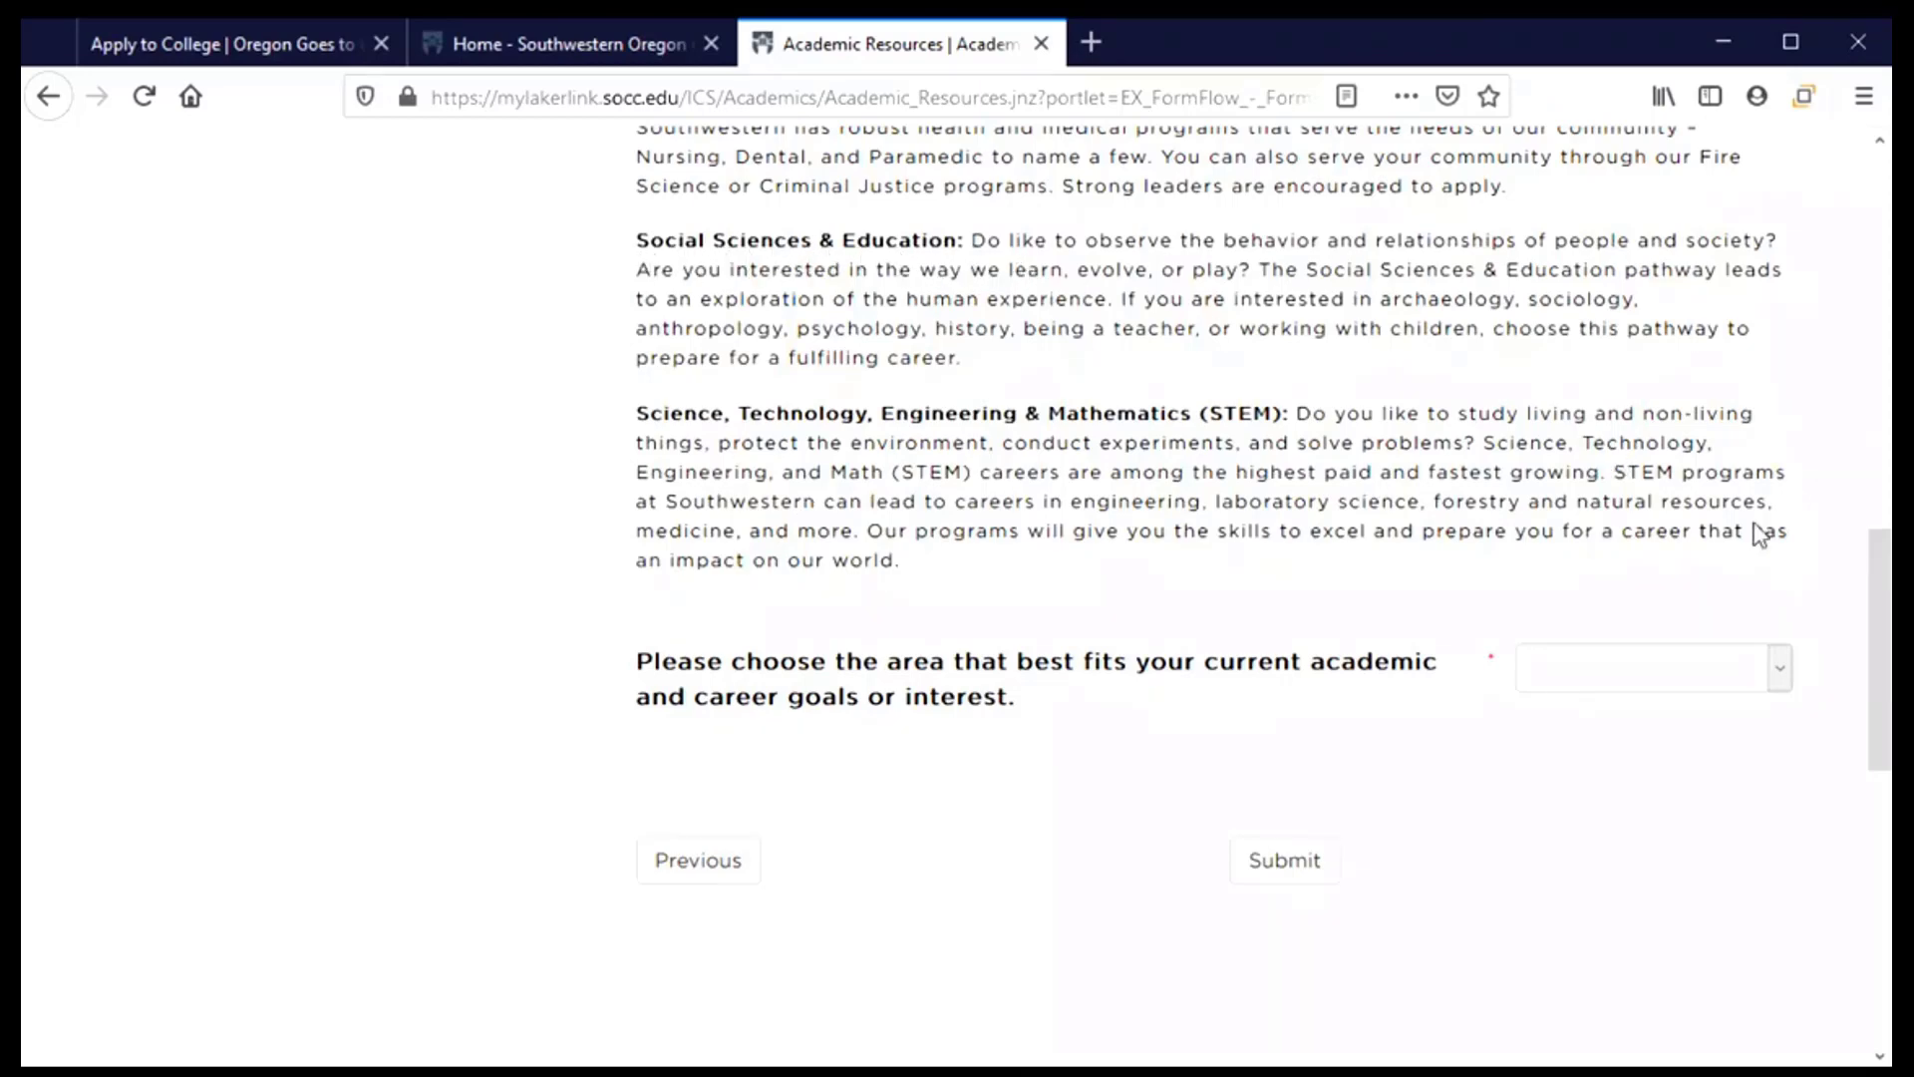
left_click(1760, 678)
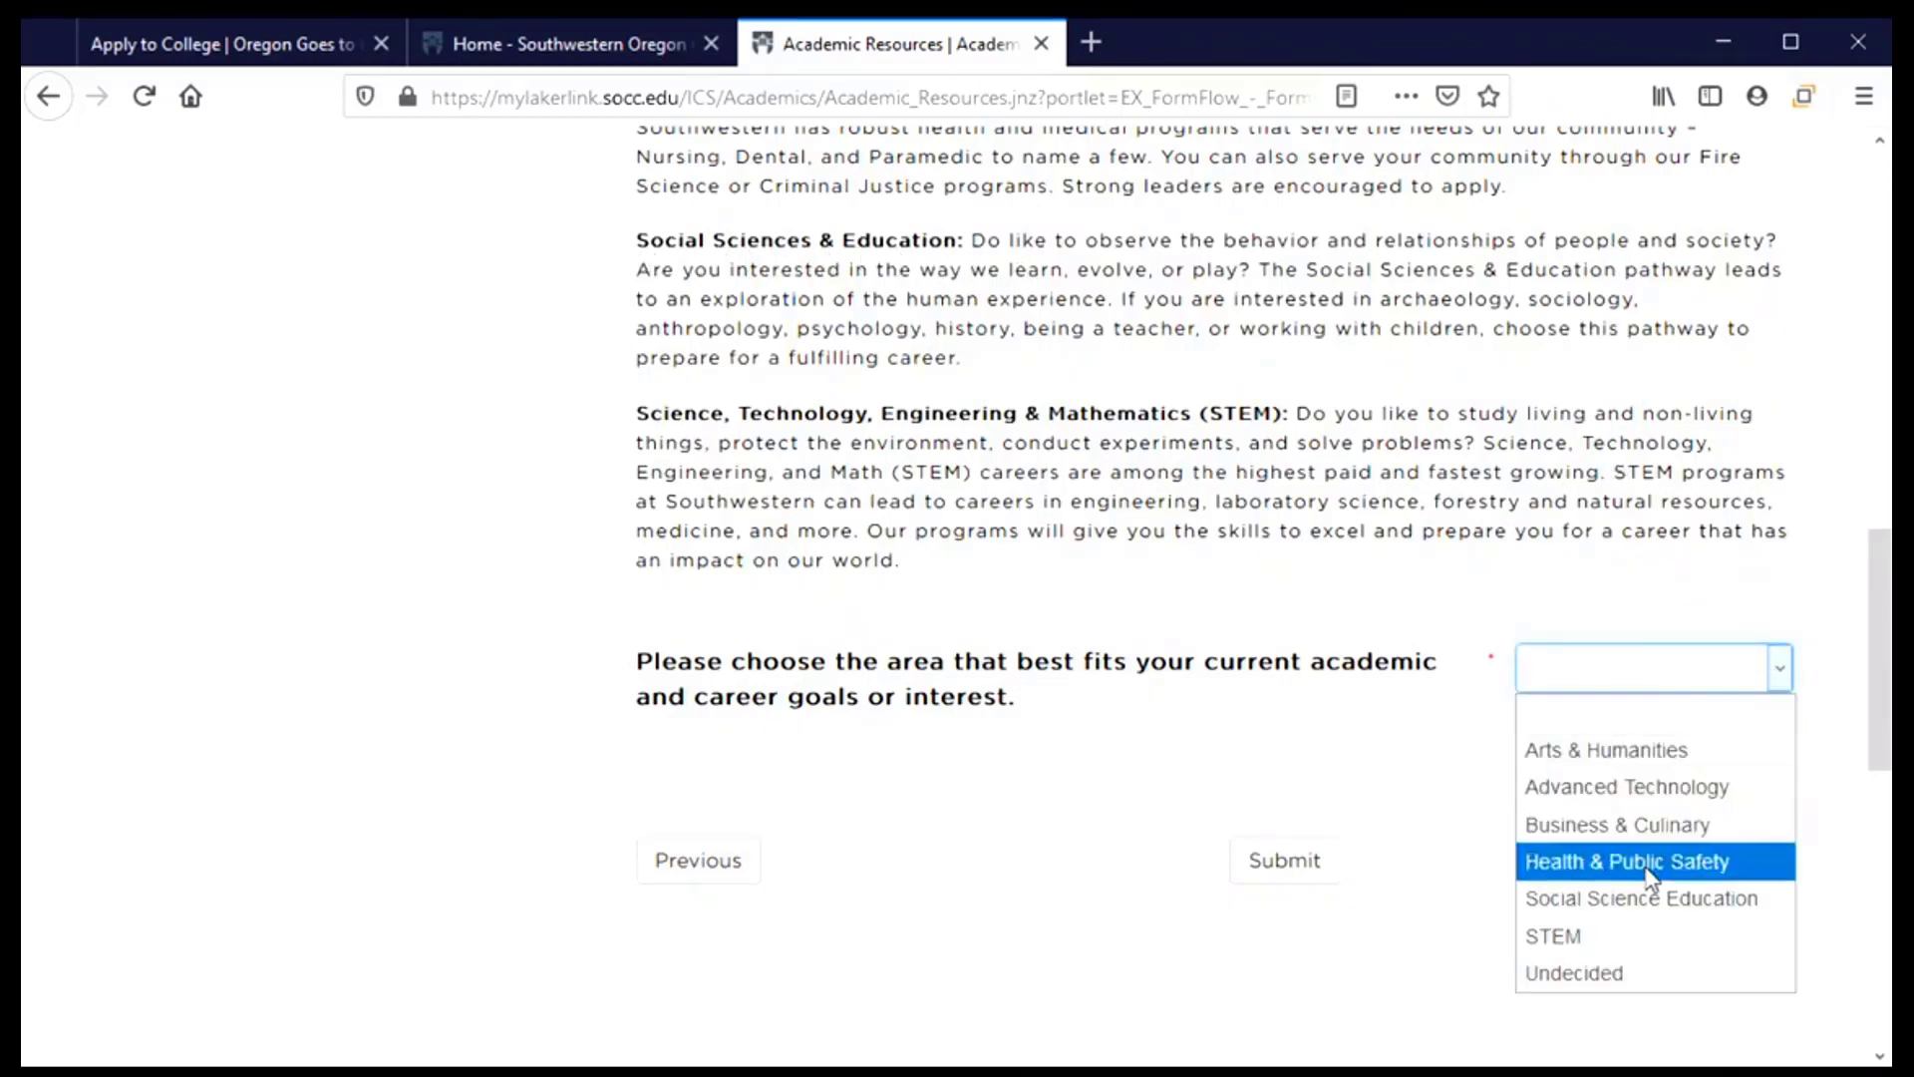
left_click(1640, 900)
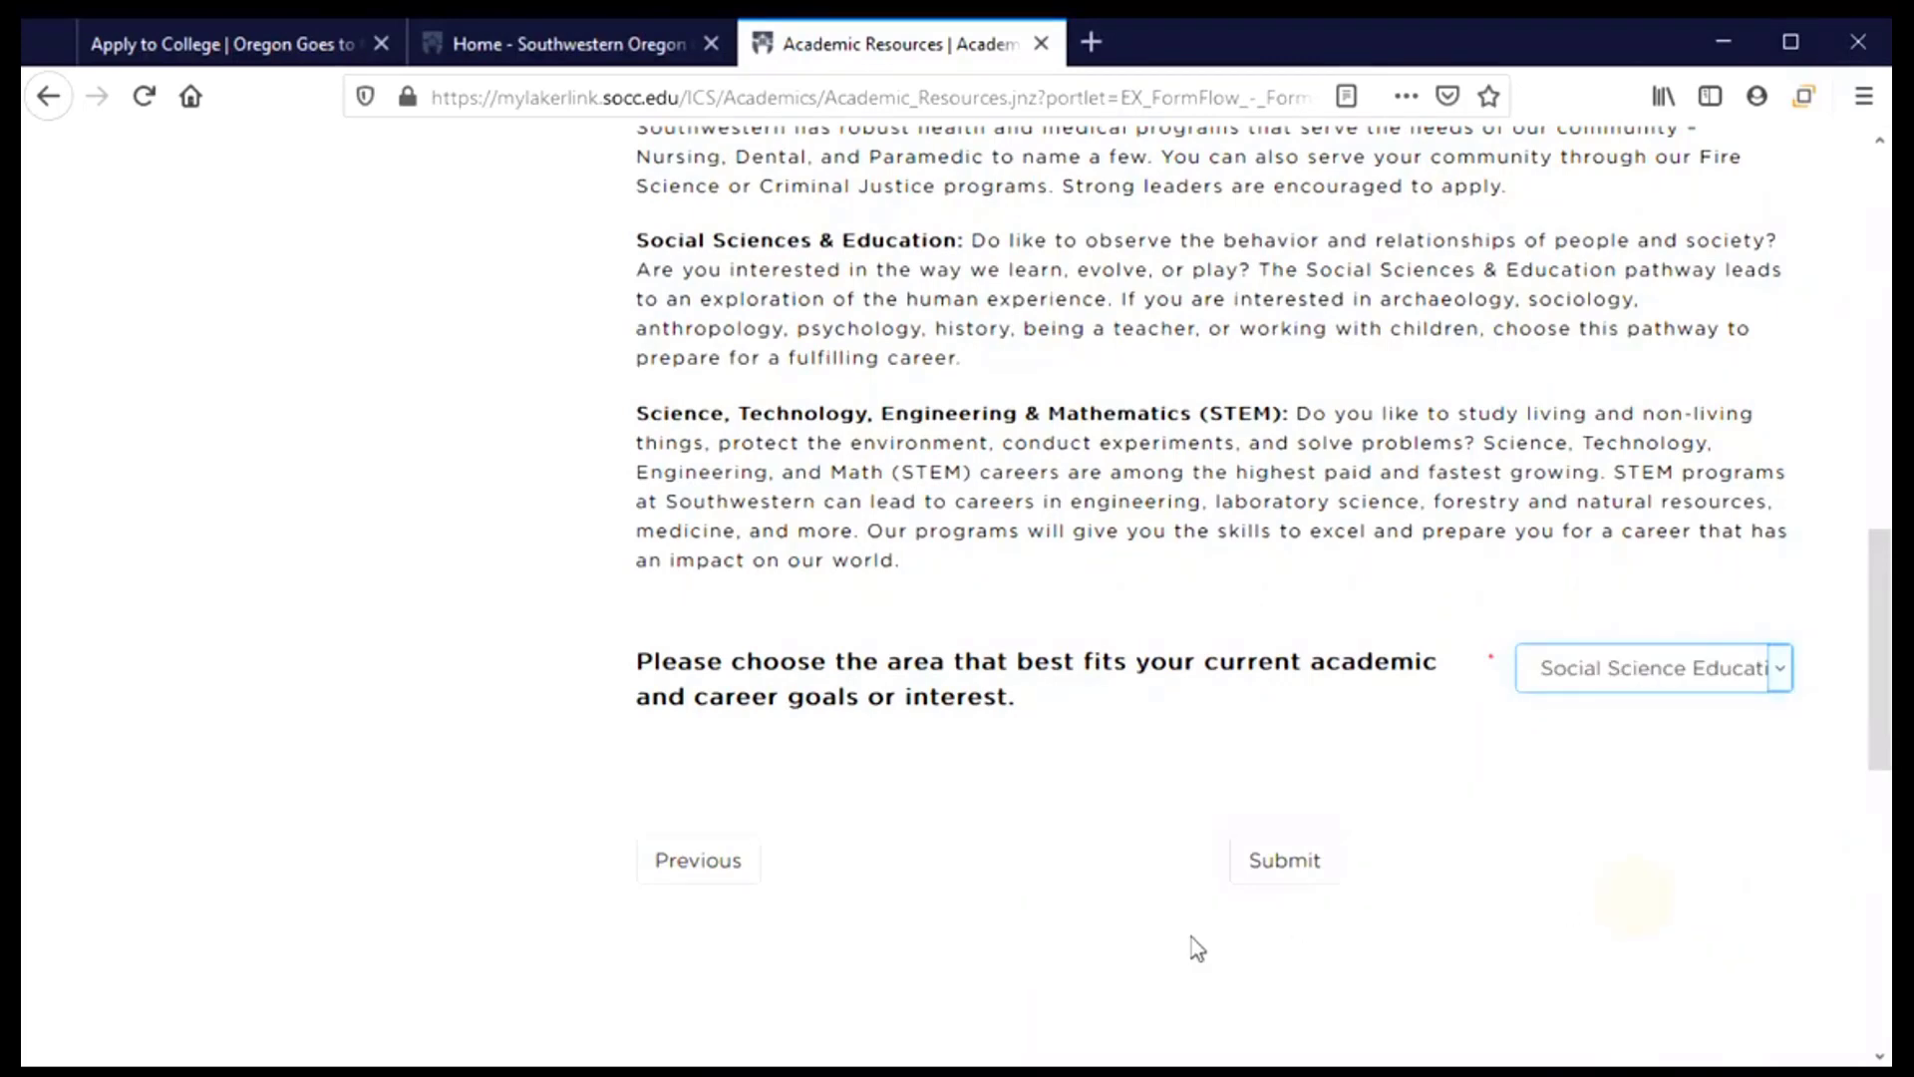
scroll(1097, 867, "down", 2)
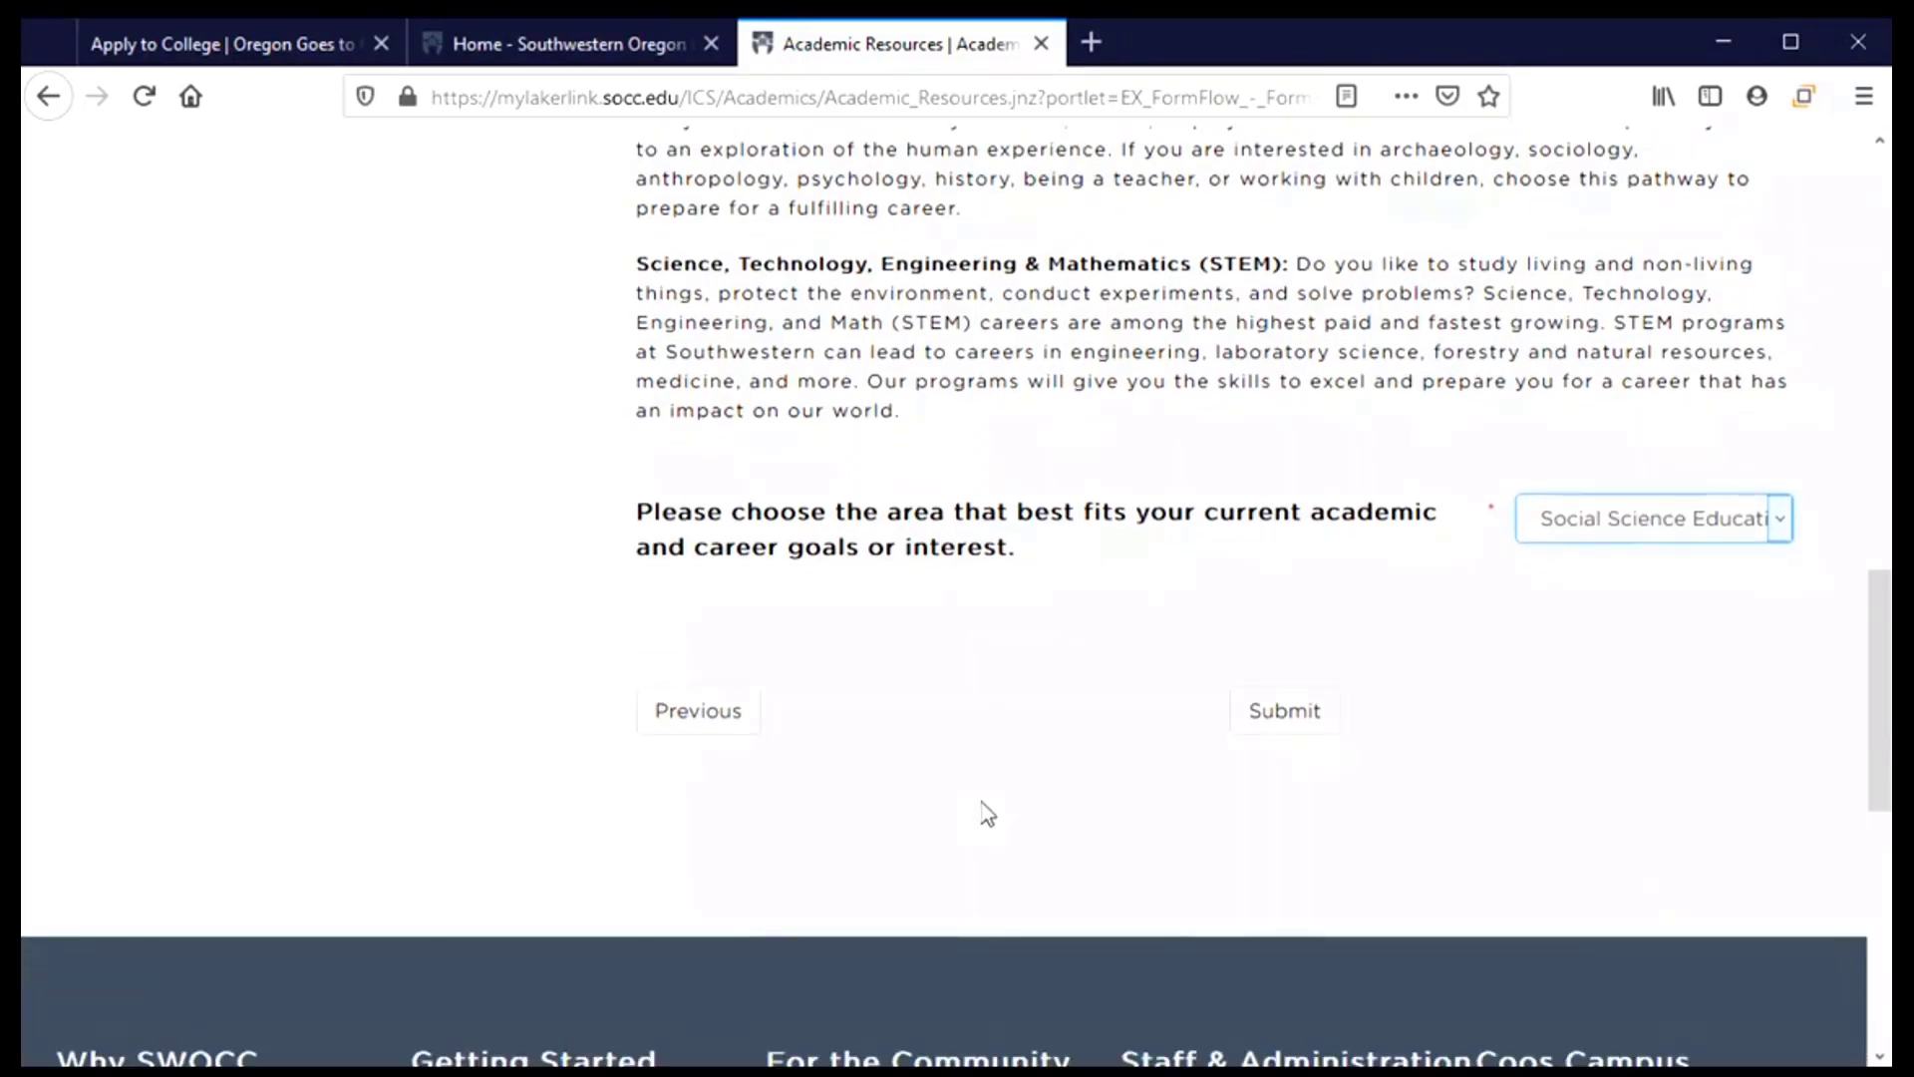